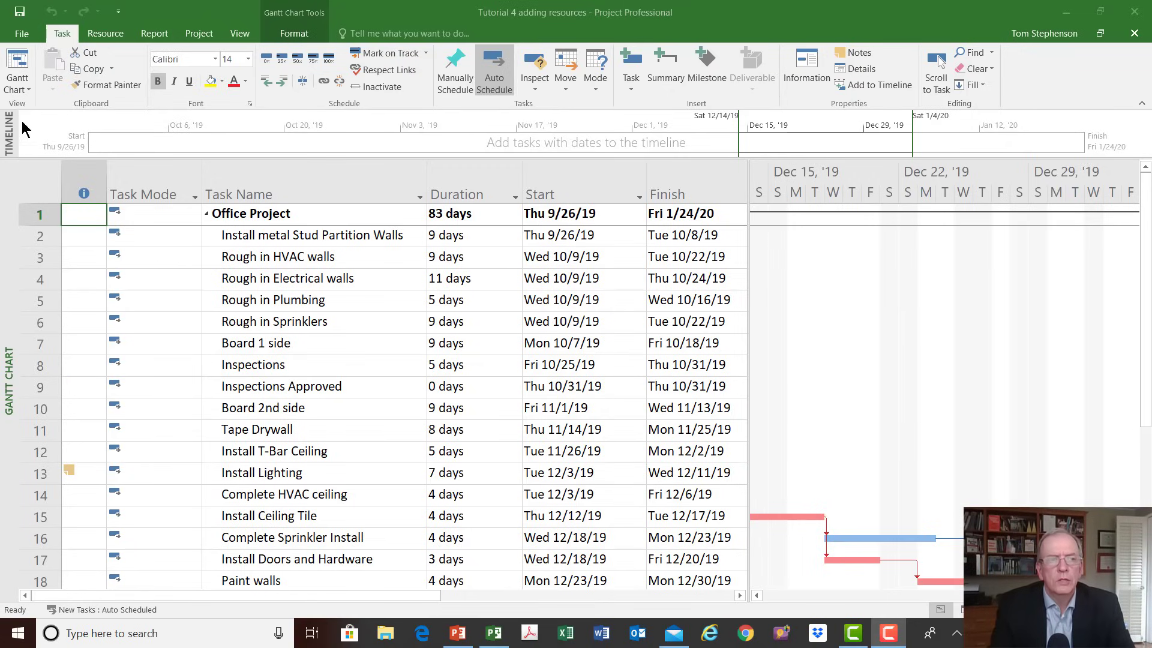
pyautogui.click(29, 87)
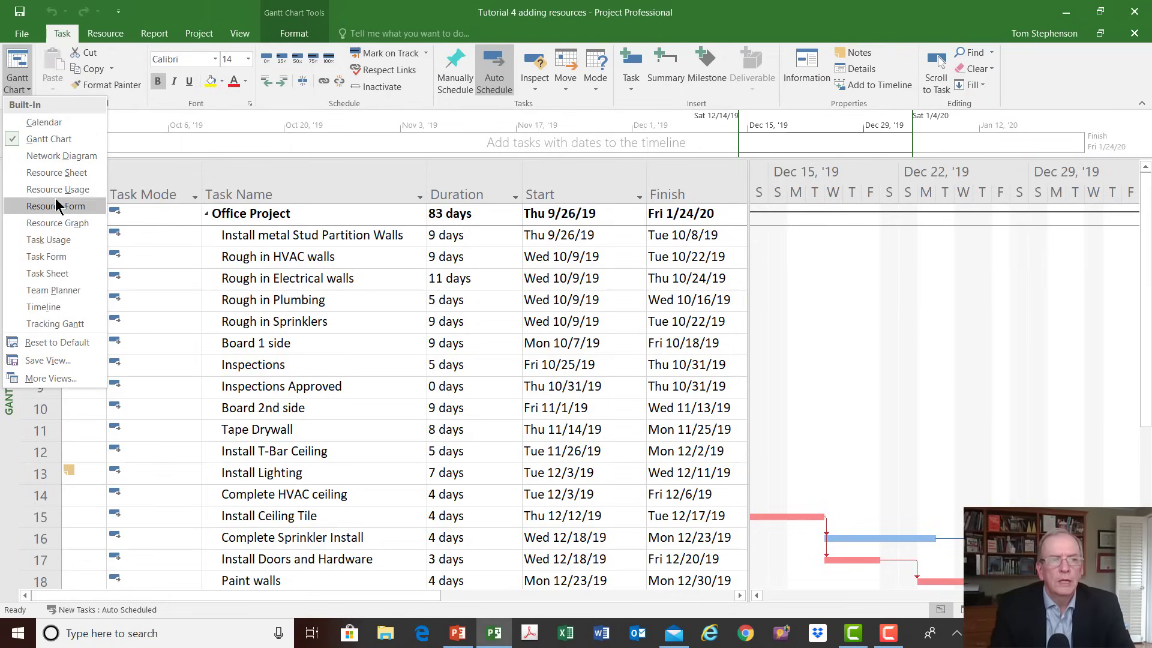
pyautogui.click(173, 220)
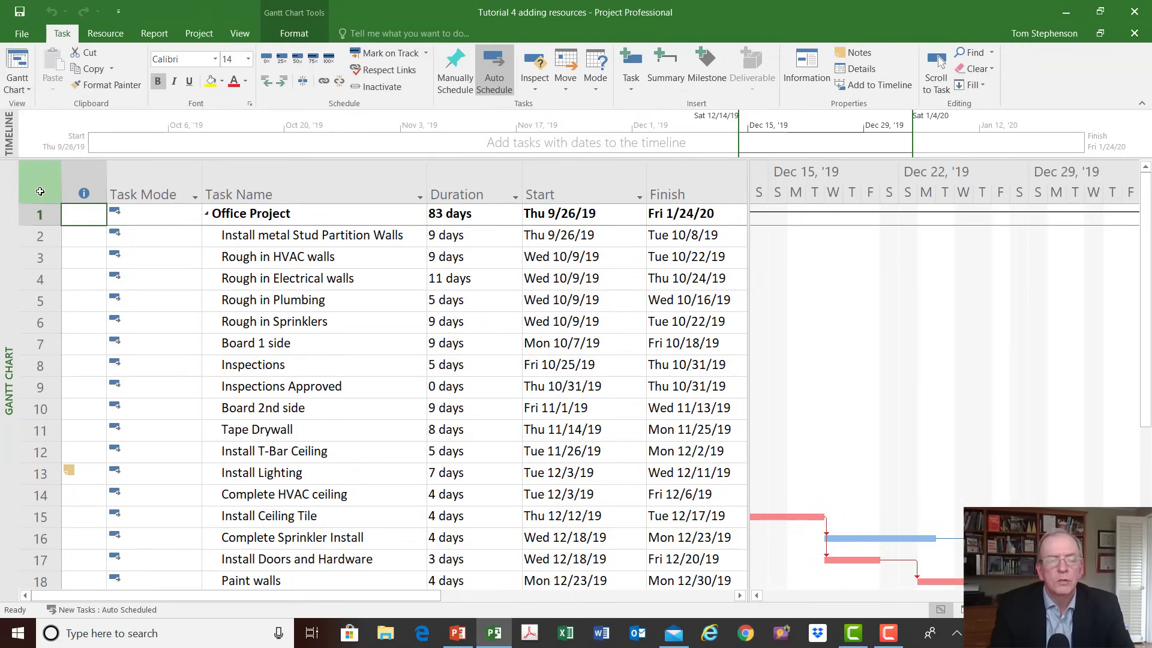
pyautogui.click(40, 191)
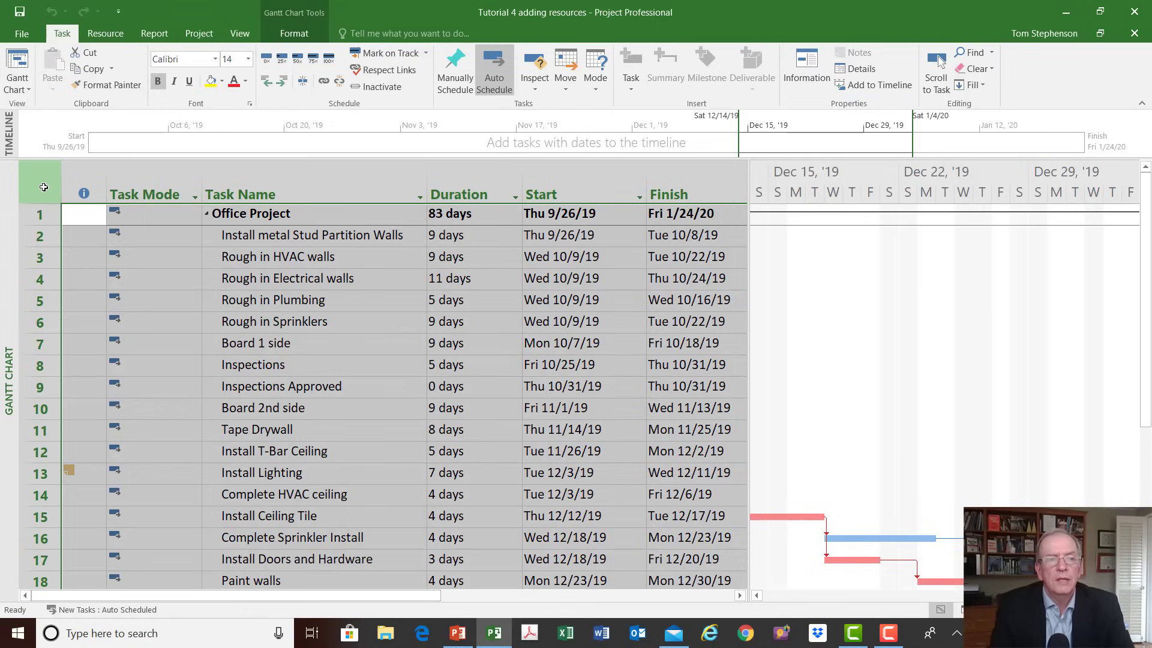
pyautogui.rightClick(44, 187)
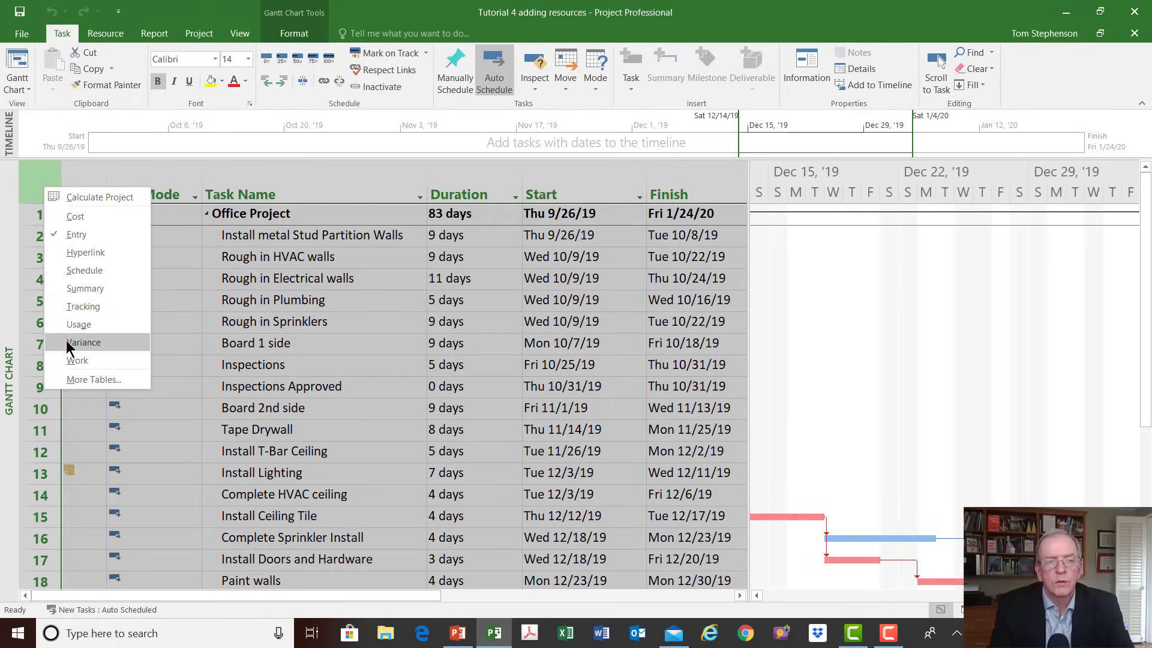
pyautogui.click(227, 336)
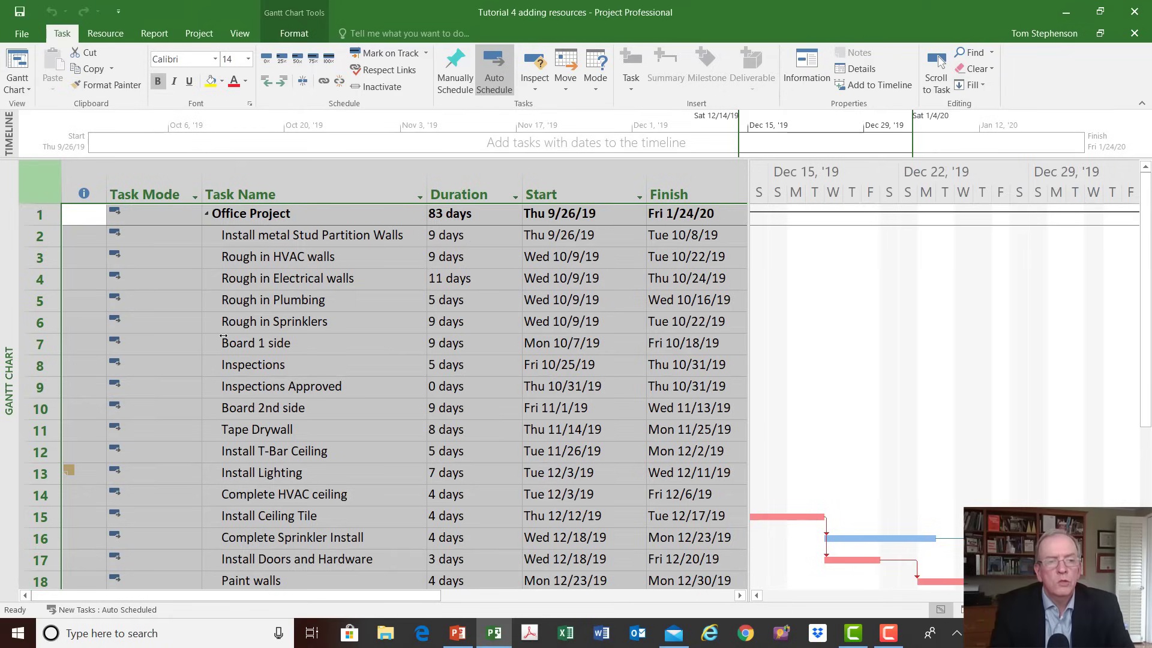
# - Display the project as a Network Diagram, zoomed out to fit more of the task chain on screen
pyautogui.rightClick(6, 304)
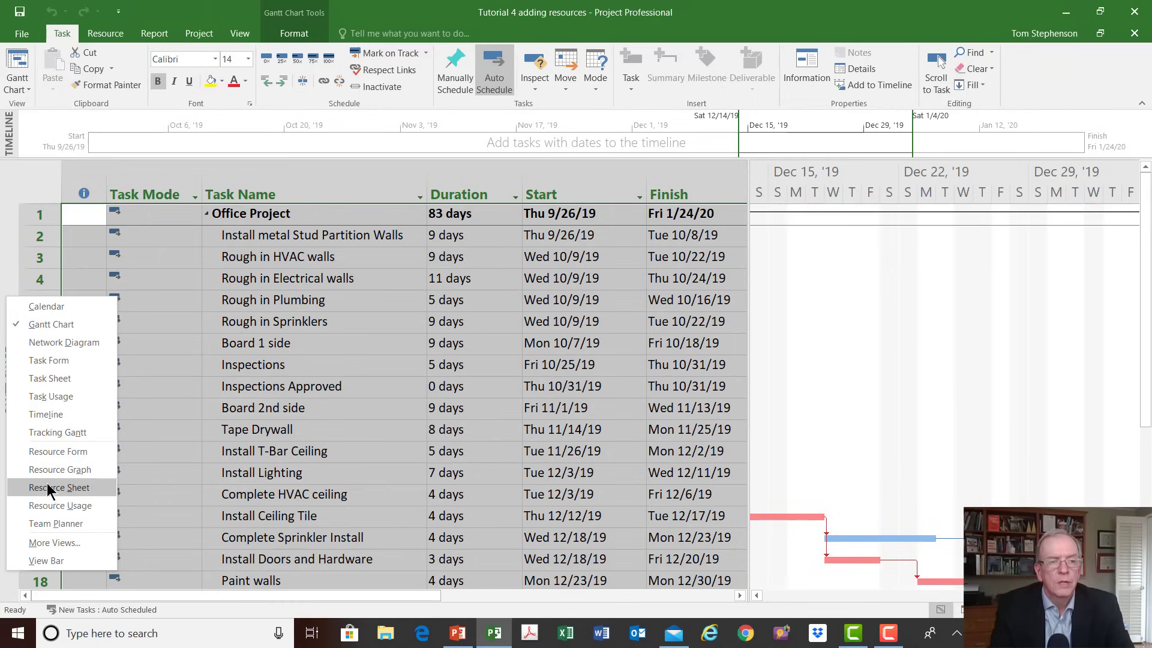
pyautogui.click(58, 348)
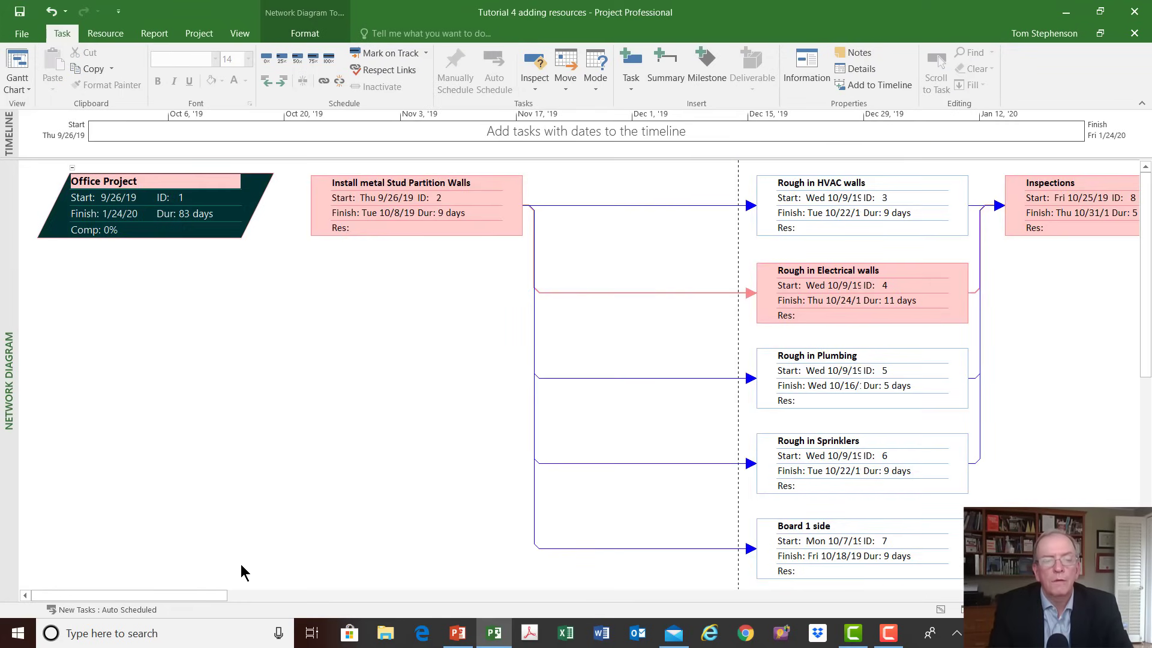
pyautogui.moveTo(195, 592); pyautogui.dragTo(296, 589)
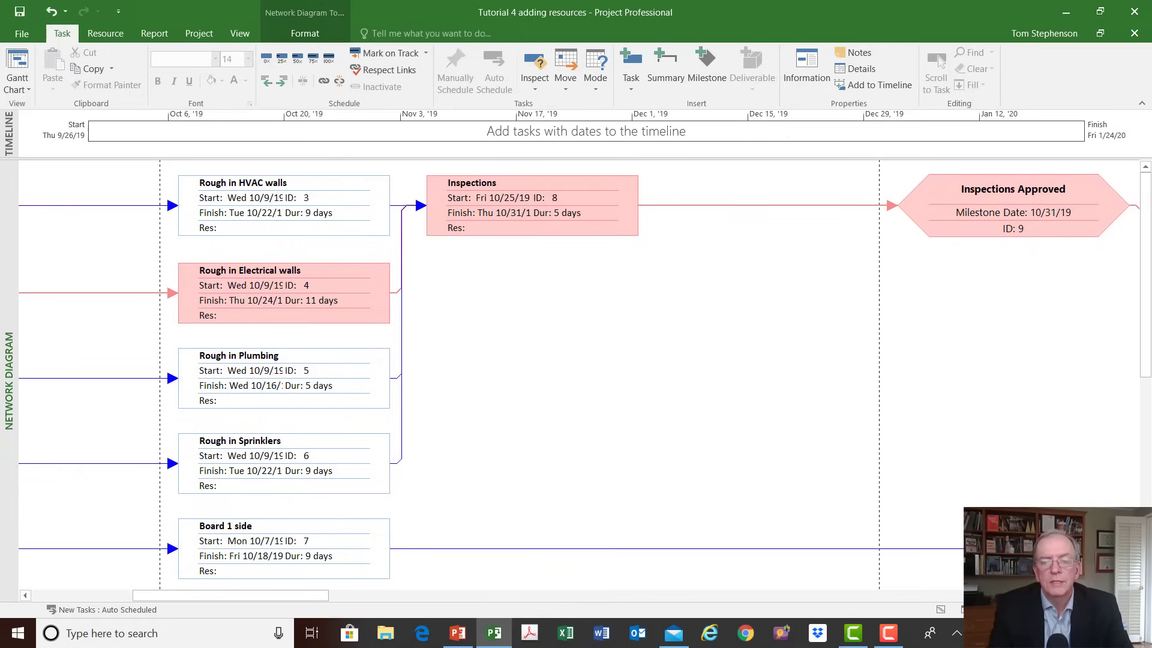
pyautogui.click(1041, 609)
pyautogui.click(1041, 610)
pyautogui.click(1041, 610)
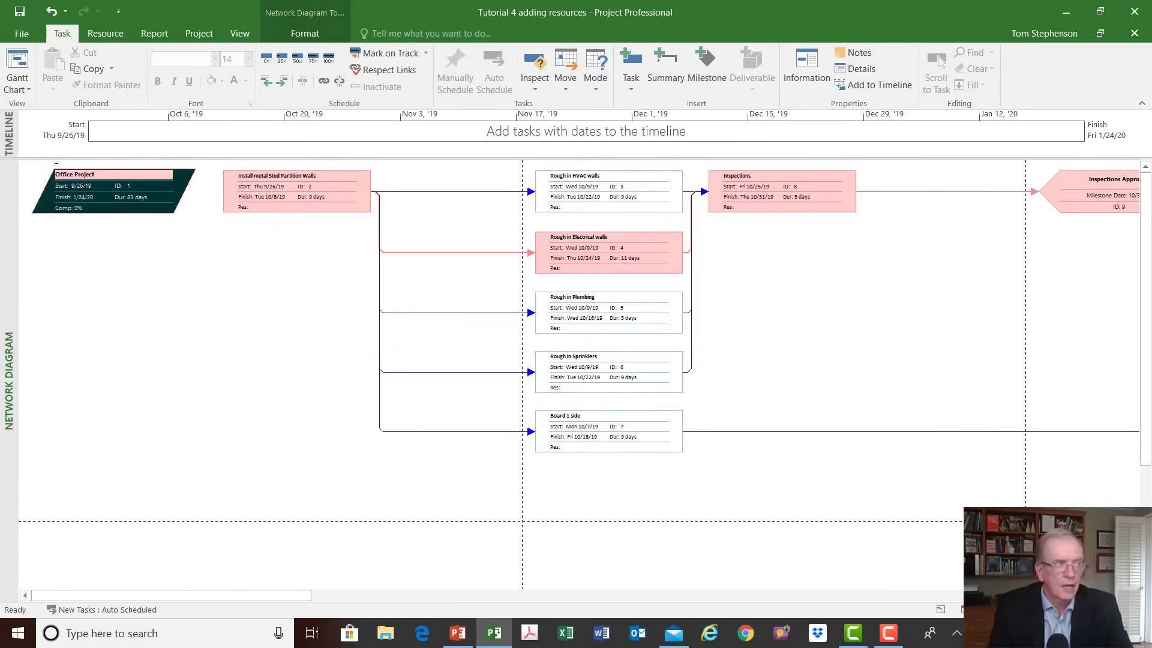
pyautogui.click(1041, 609)
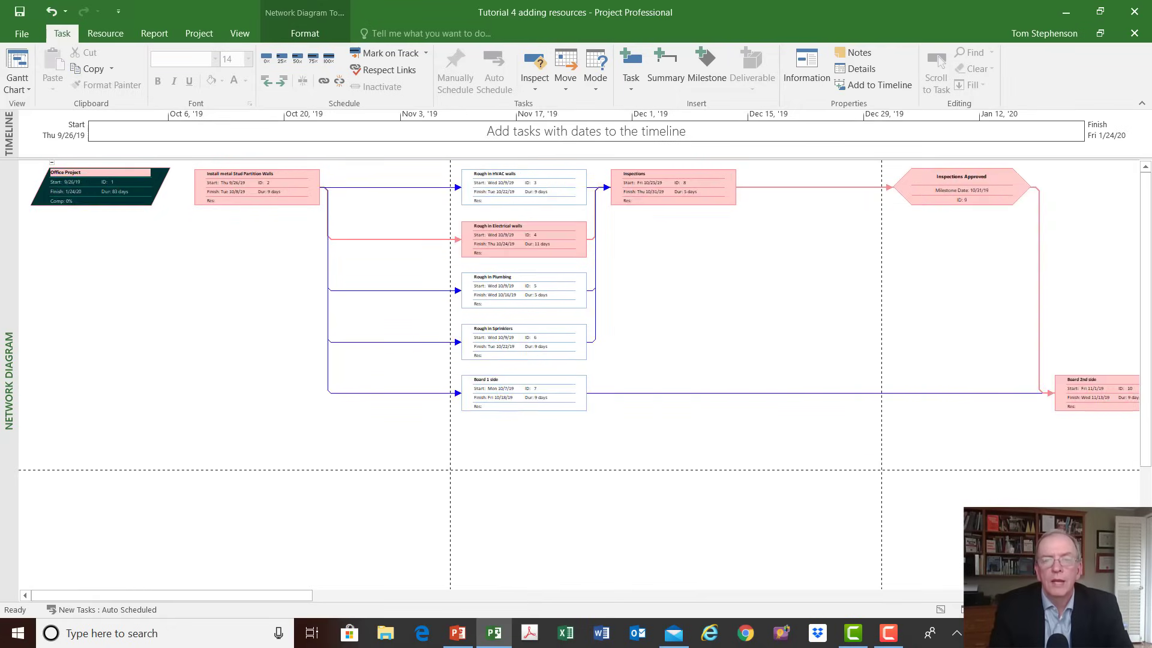
pyautogui.click(1041, 609)
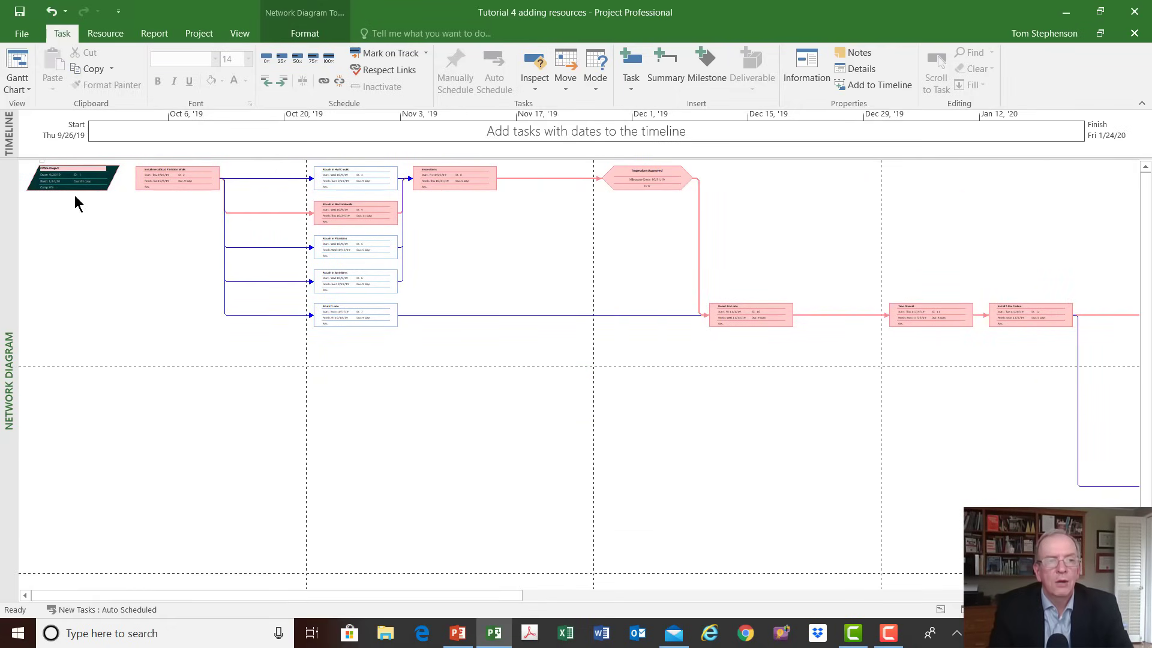
# - Examine the Office Project summary node and follow the linked tasks through the diagram beyond Board 2nd side
pyautogui.moveTo(110, 184)
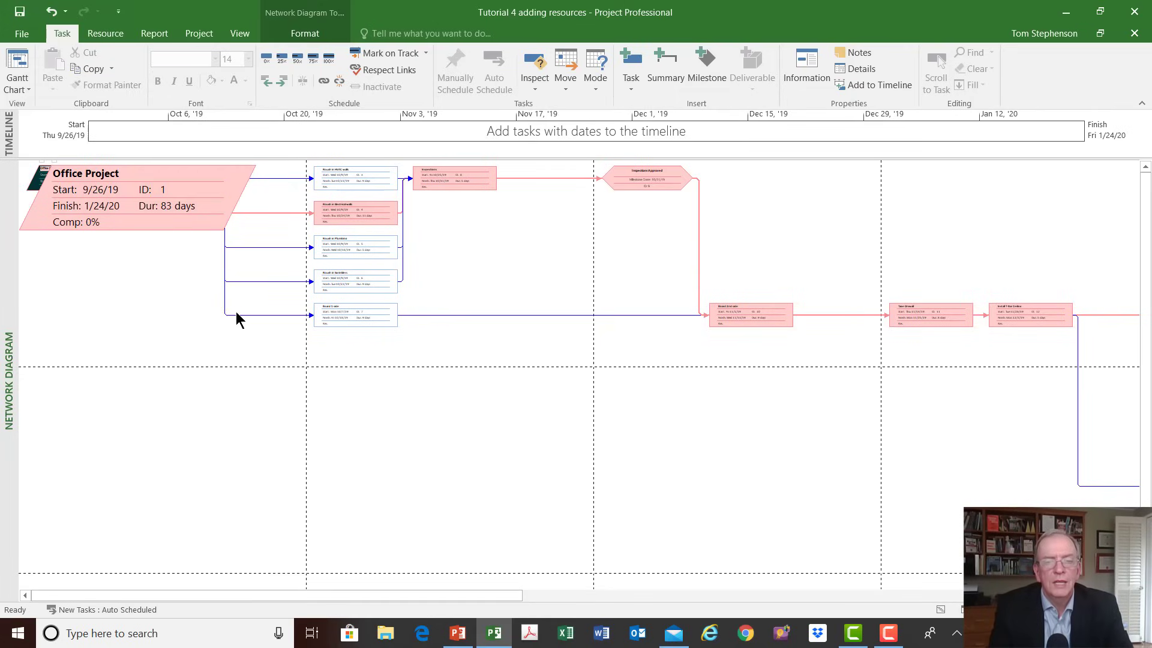
pyautogui.click(1134, 595)
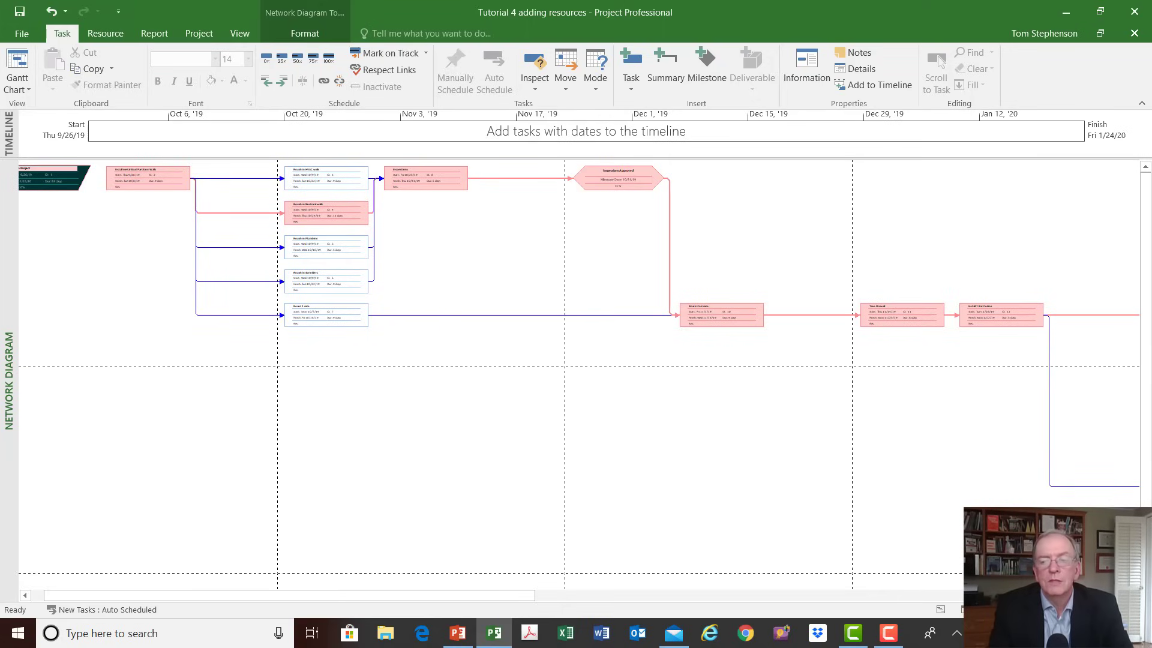
pyautogui.click(1133, 595)
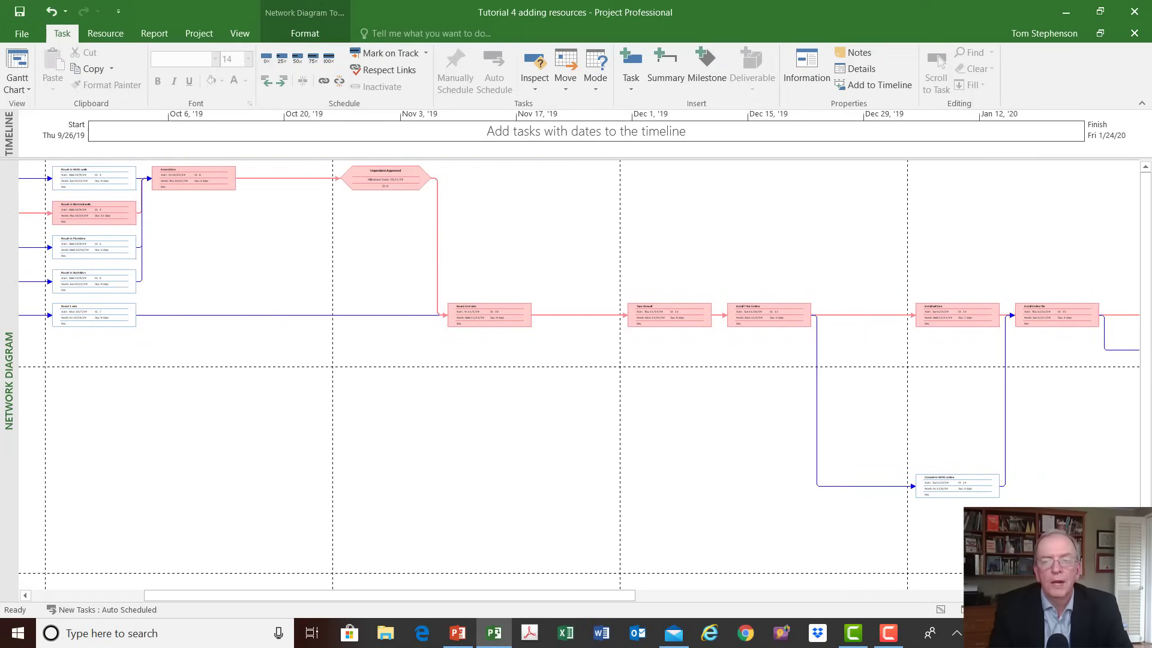
pyautogui.click(1133, 595)
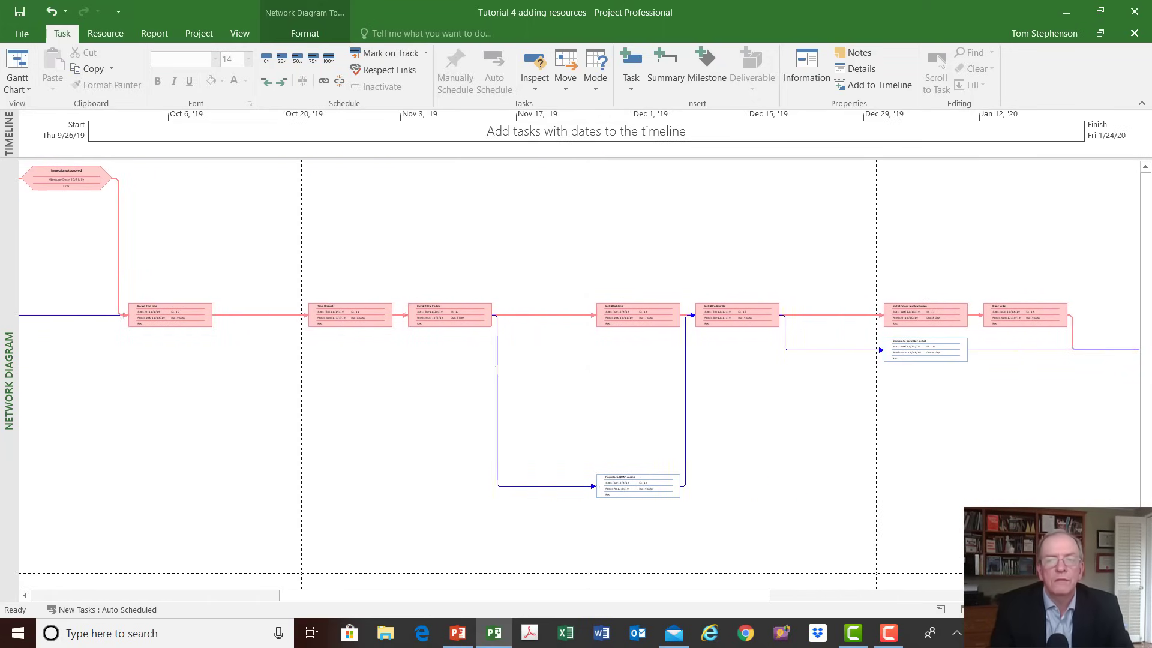
pyautogui.click(1133, 595)
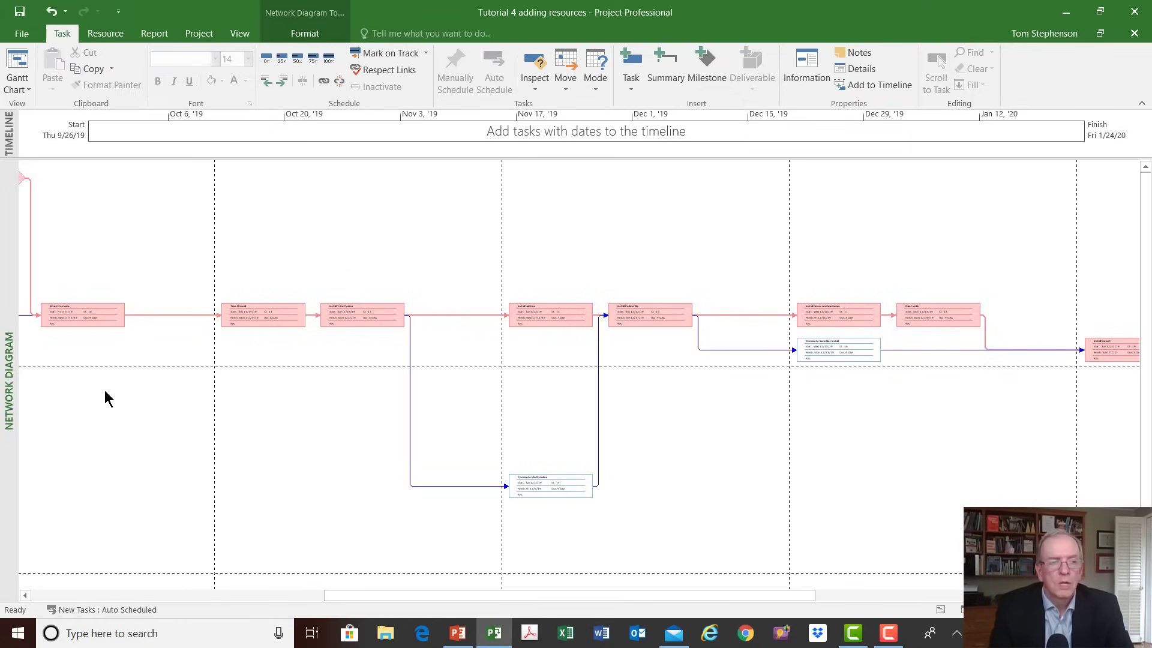
# - Turn on the View Bar and browse its list of views down to the resource views
pyautogui.rightClick(13, 367)
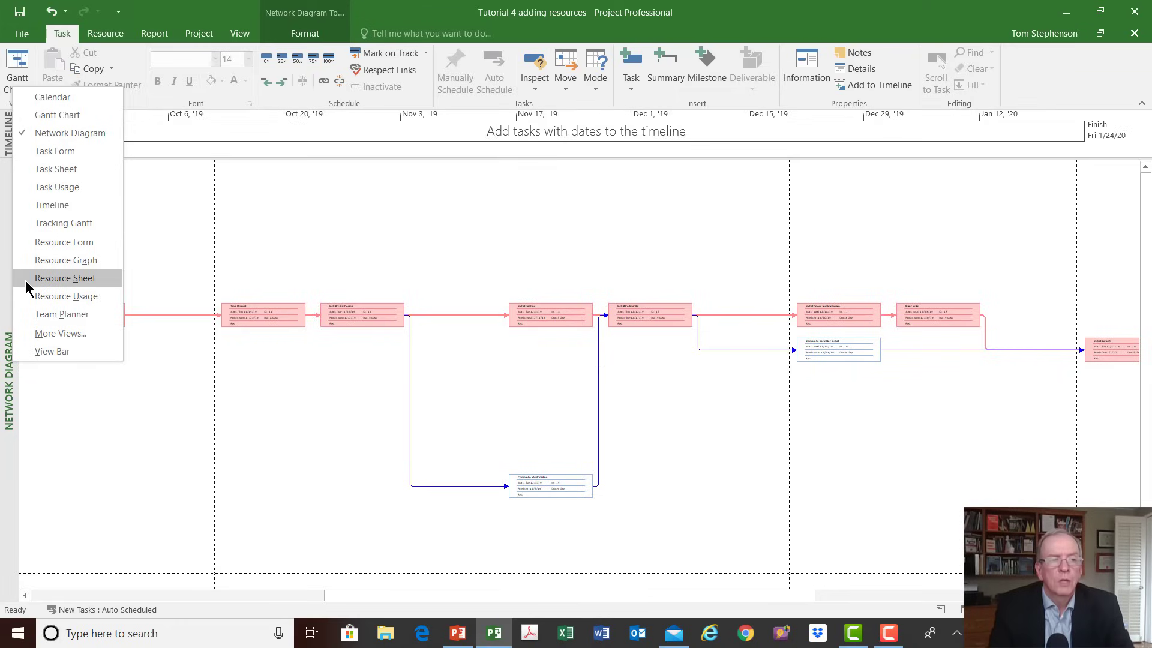
pyautogui.click(52, 351)
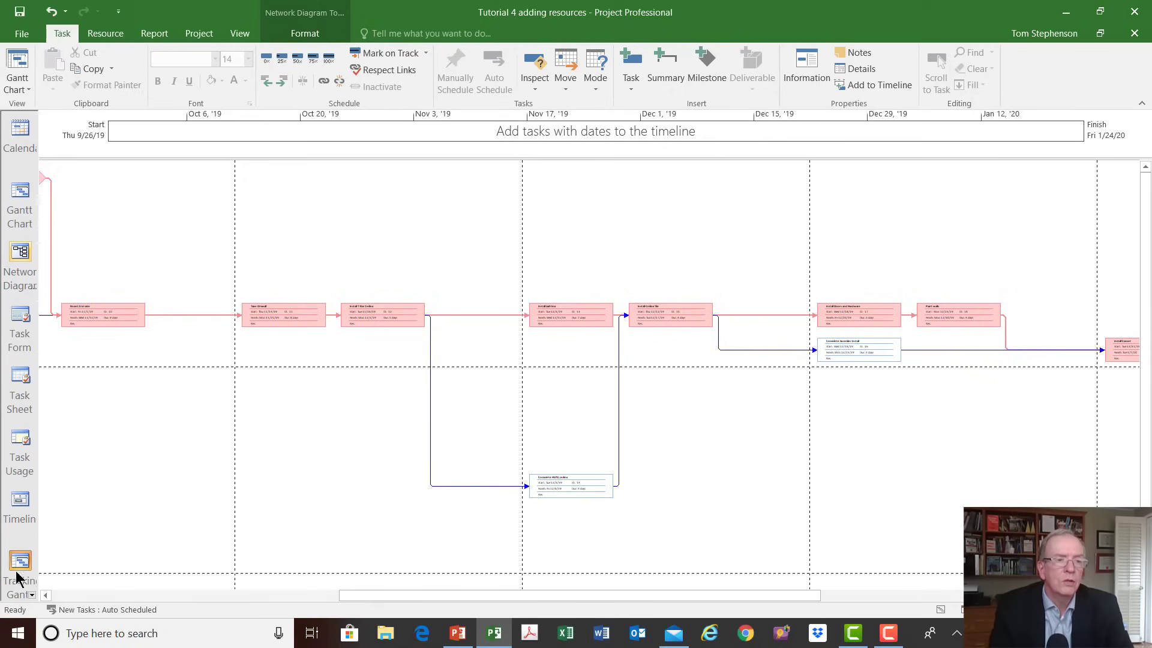
pyautogui.click(31, 595)
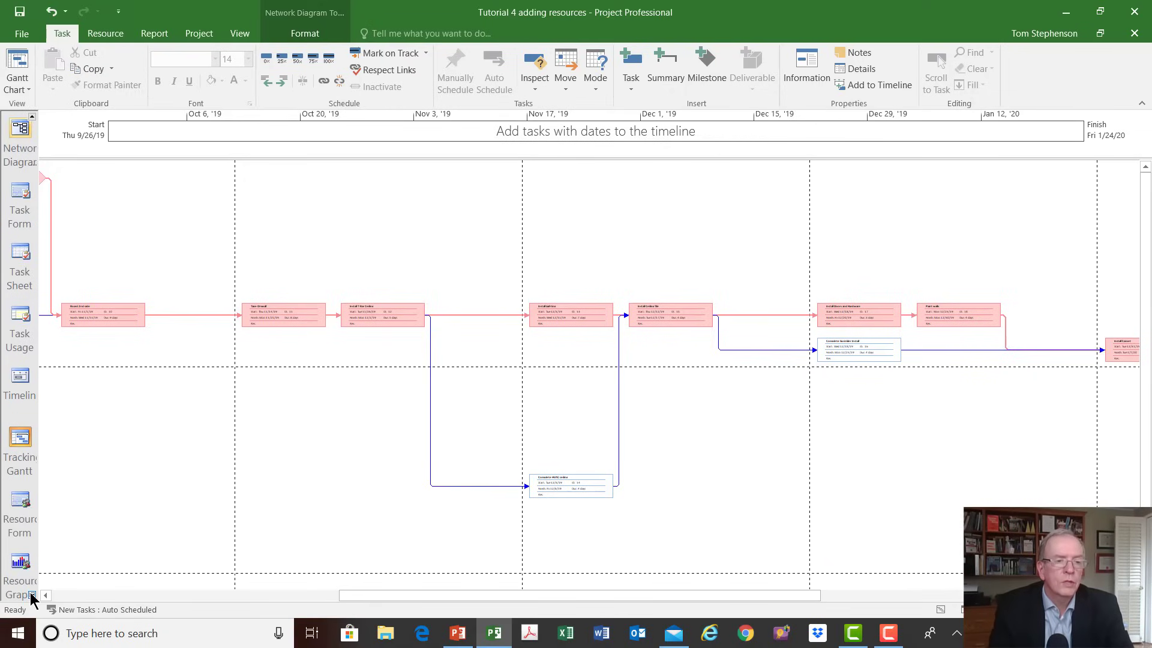
pyautogui.click(31, 595)
pyautogui.click(31, 595)
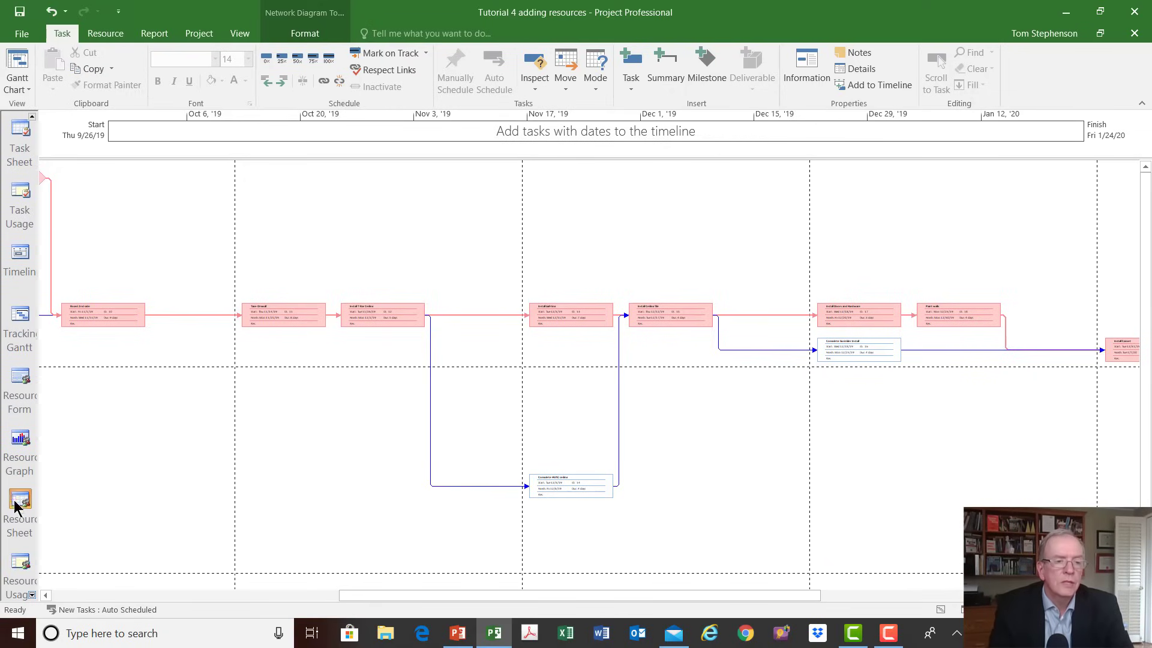
pyautogui.scroll(-1, 5, 423)
# - Switch to the Resource Sheet view and review its Resource Name and Type columns
pyautogui.rightClick(3, 420)
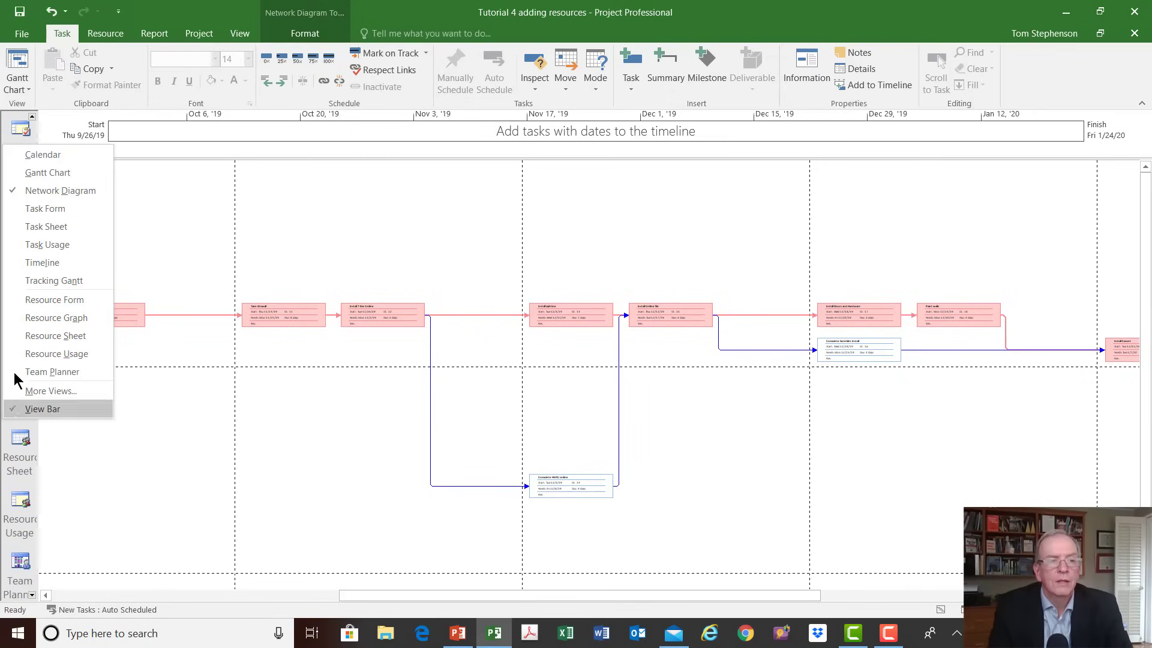
pyautogui.click(22, 336)
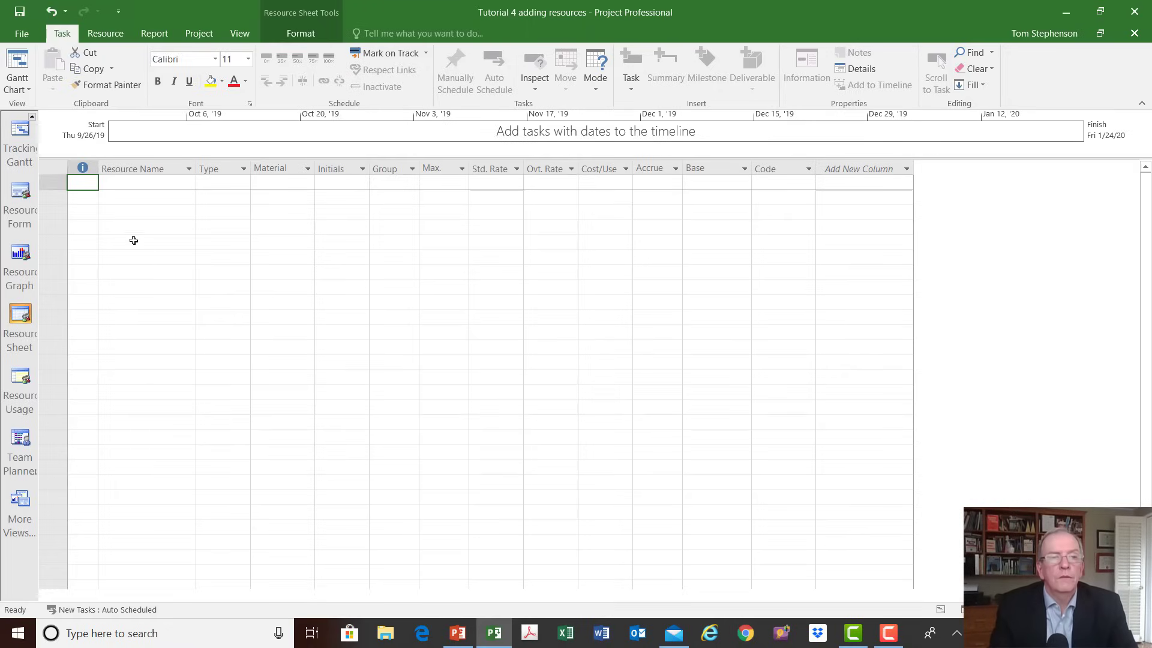
pyautogui.click(137, 163)
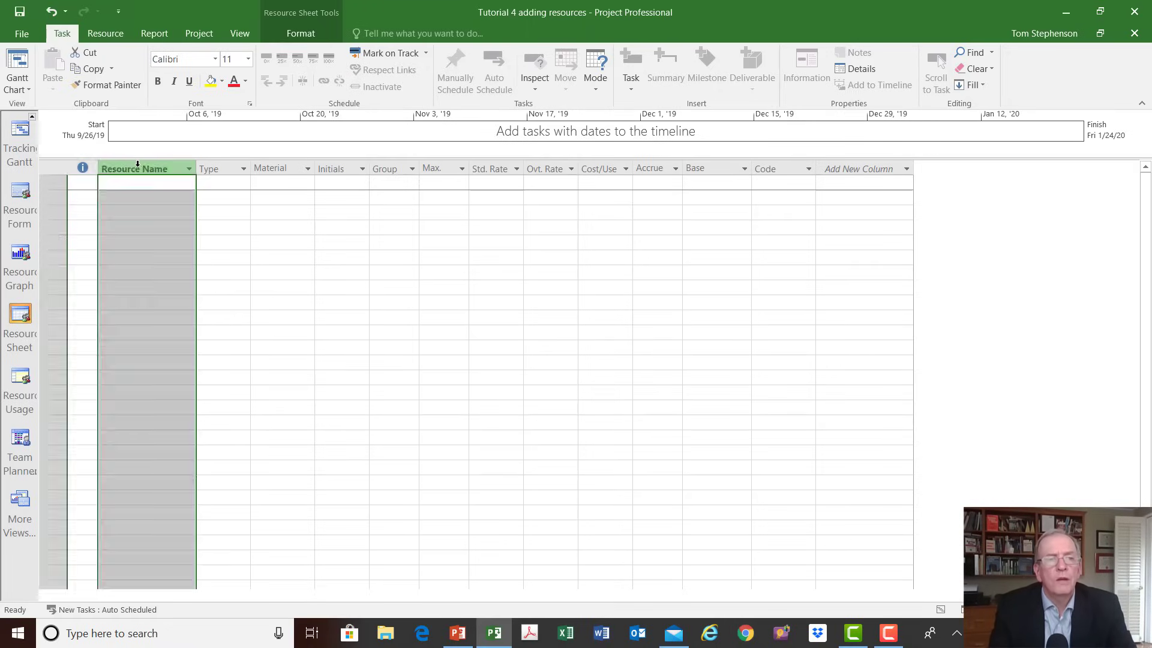
pyautogui.click(232, 167)
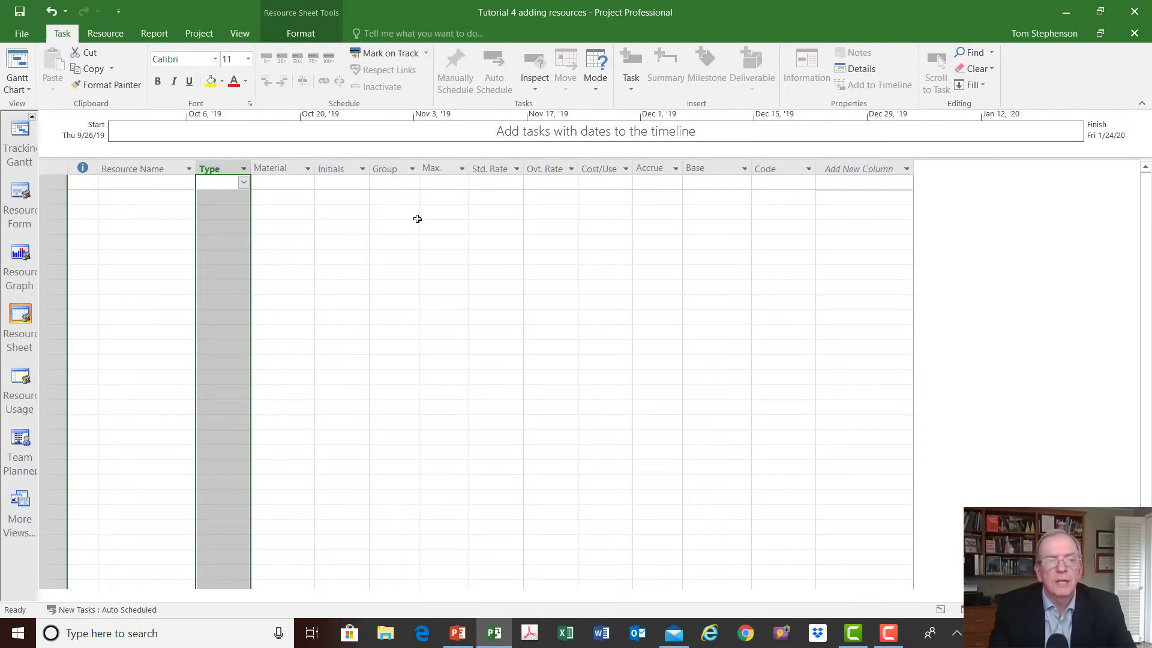
# - Add the resources Site Super, PM and Labourers in the first three rows of the resource sheet
pyautogui.click(106, 184)
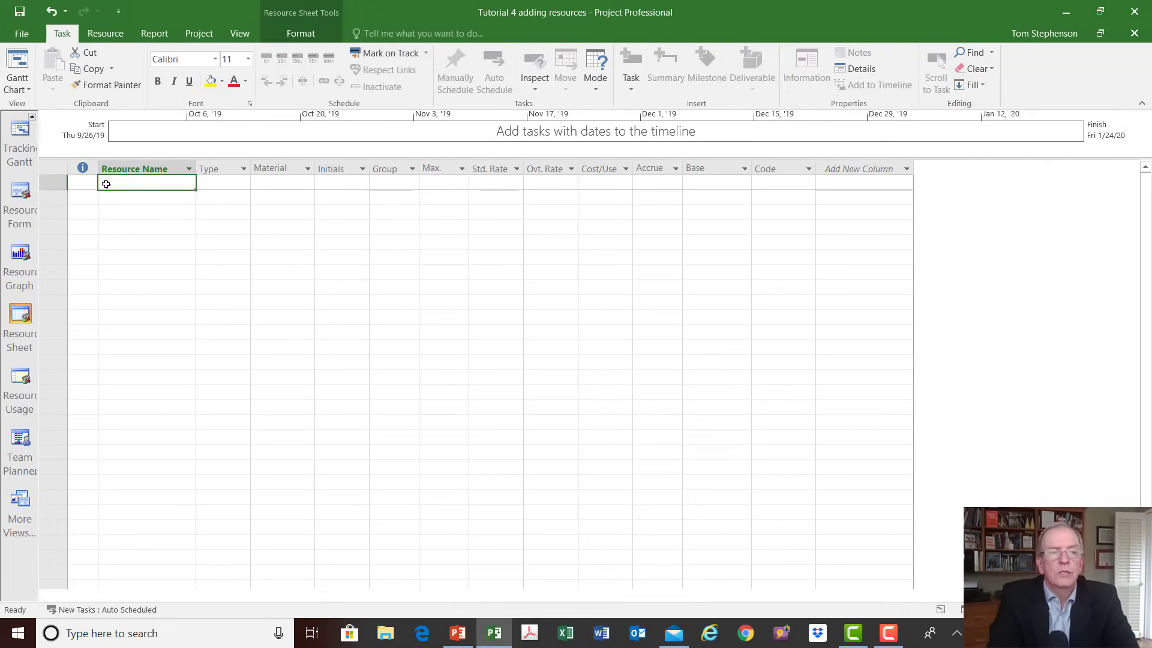
pyautogui.write('Sue S')
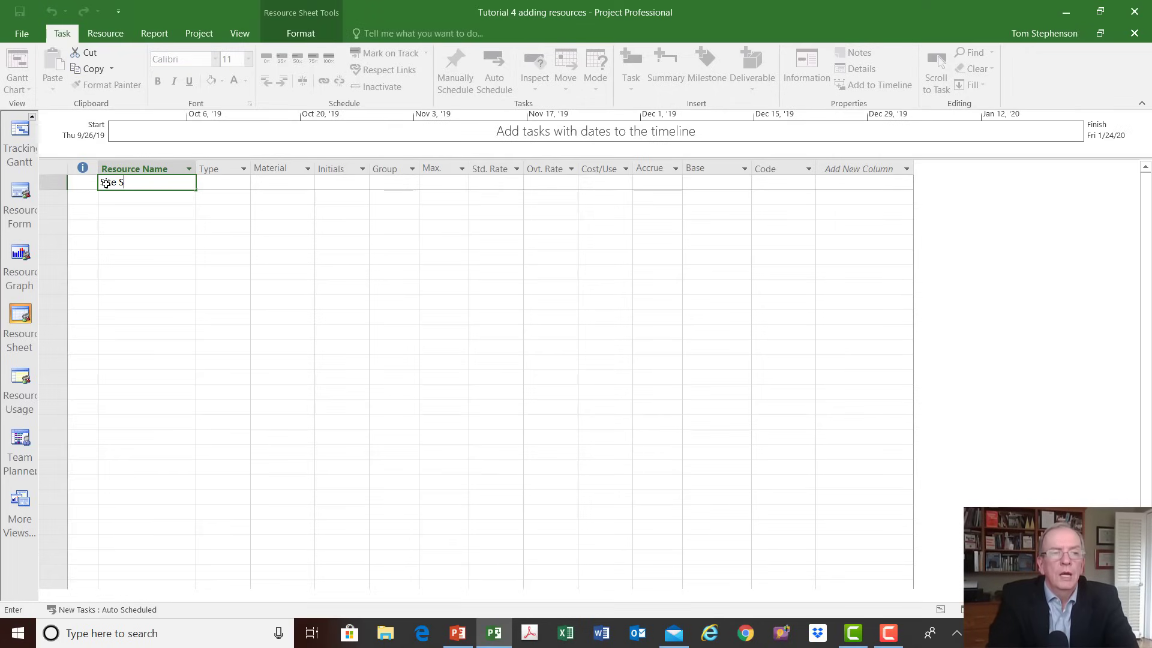
pyautogui.write('uper')
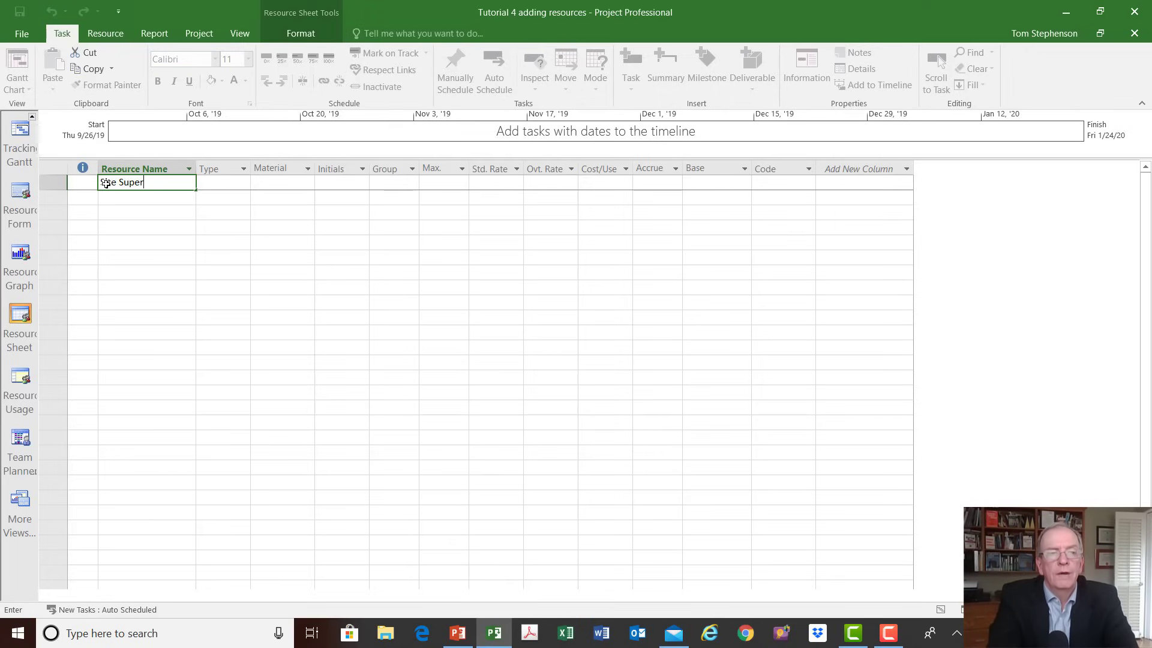
pyautogui.press('Return')
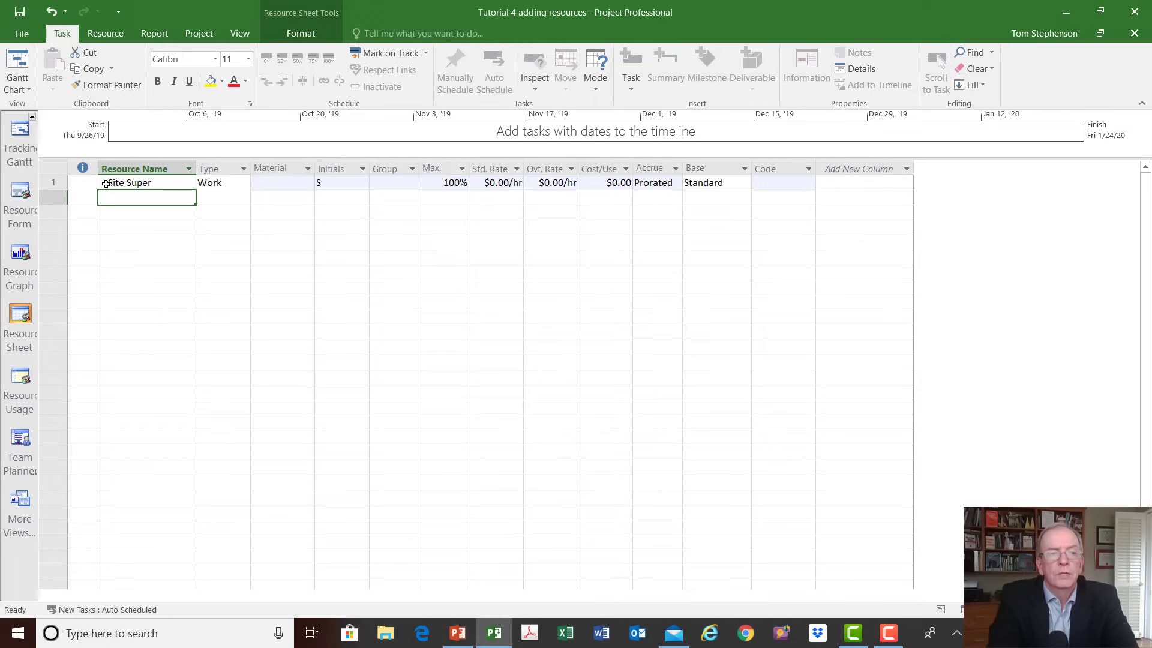
pyautogui.write('P')
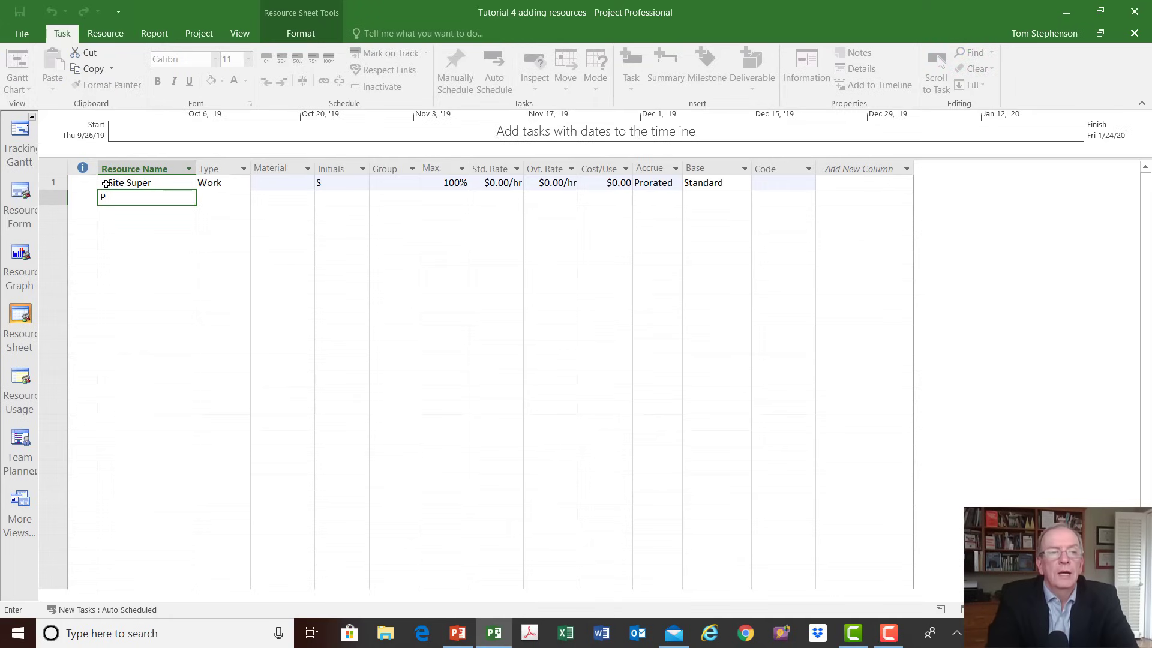
pyautogui.write('M')
pyautogui.press('Return')
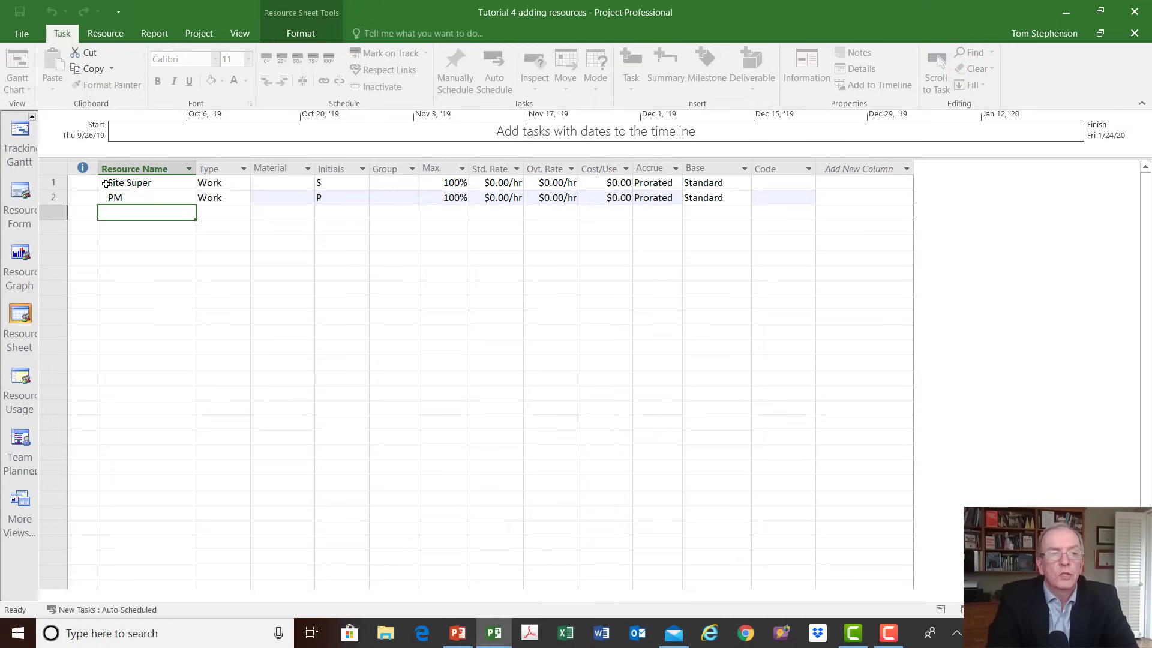
pyautogui.write('Labourers')
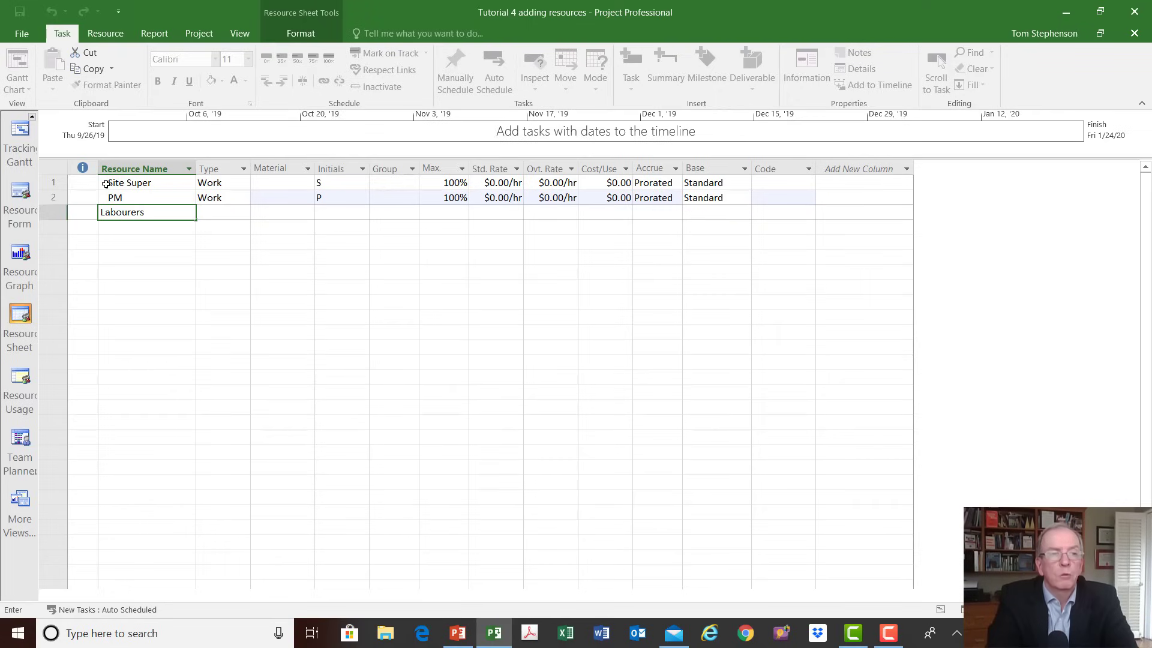
pyautogui.press('Return')
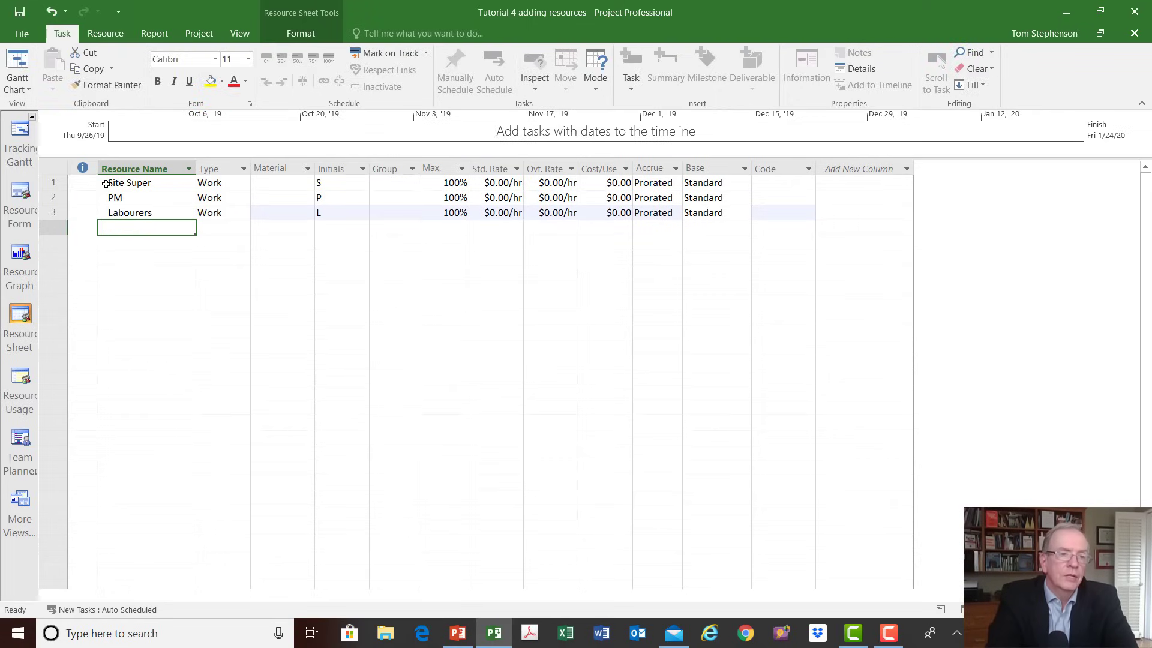
# - Add the subcontractors ABC Plumbing, DEF HVAC and GHI Electrical as resources in the rows below Labourers
pyautogui.write('ABC')
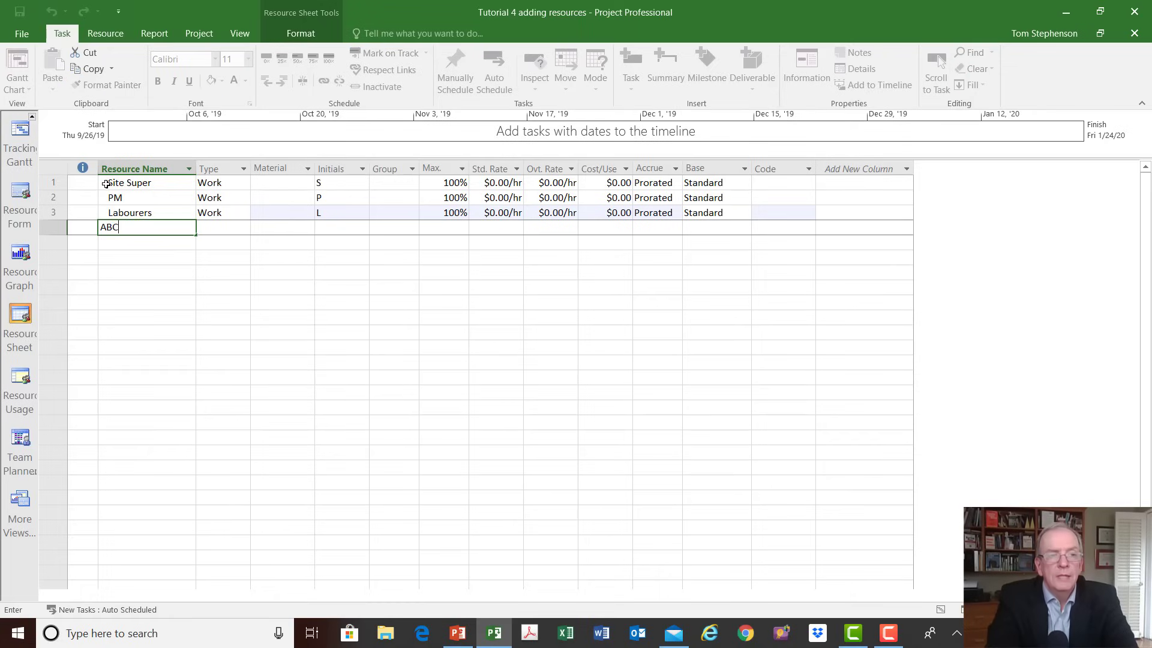
pyautogui.write(' Plumbing')
pyautogui.press('Return')
pyautogui.write('DE')
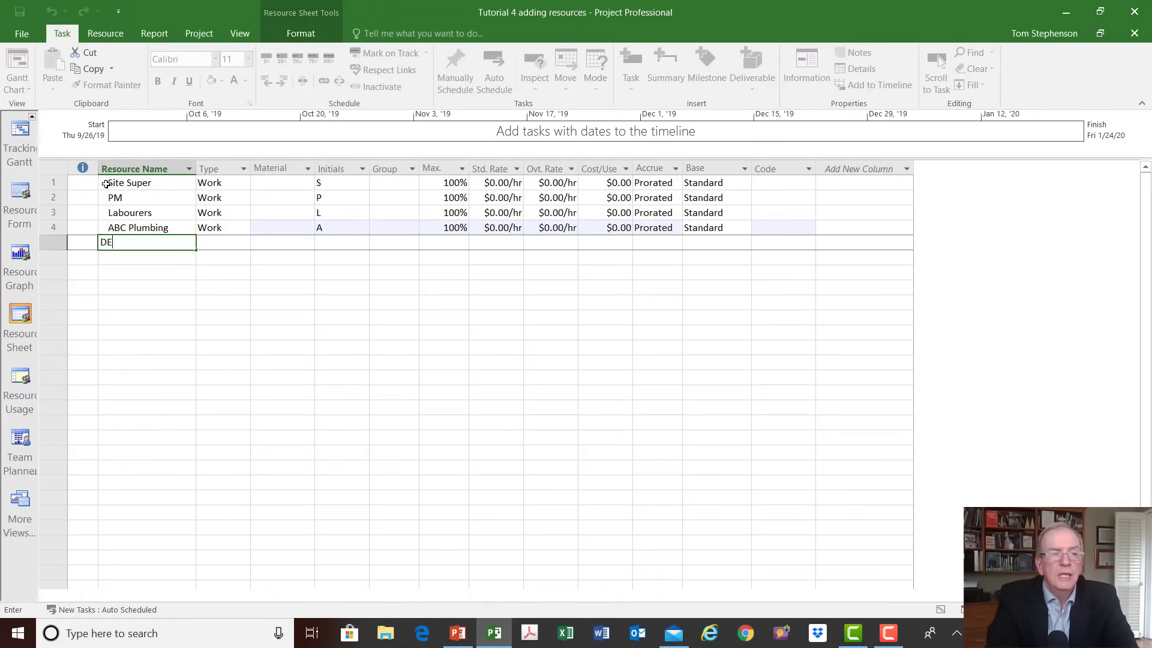
pyautogui.write('F HV')
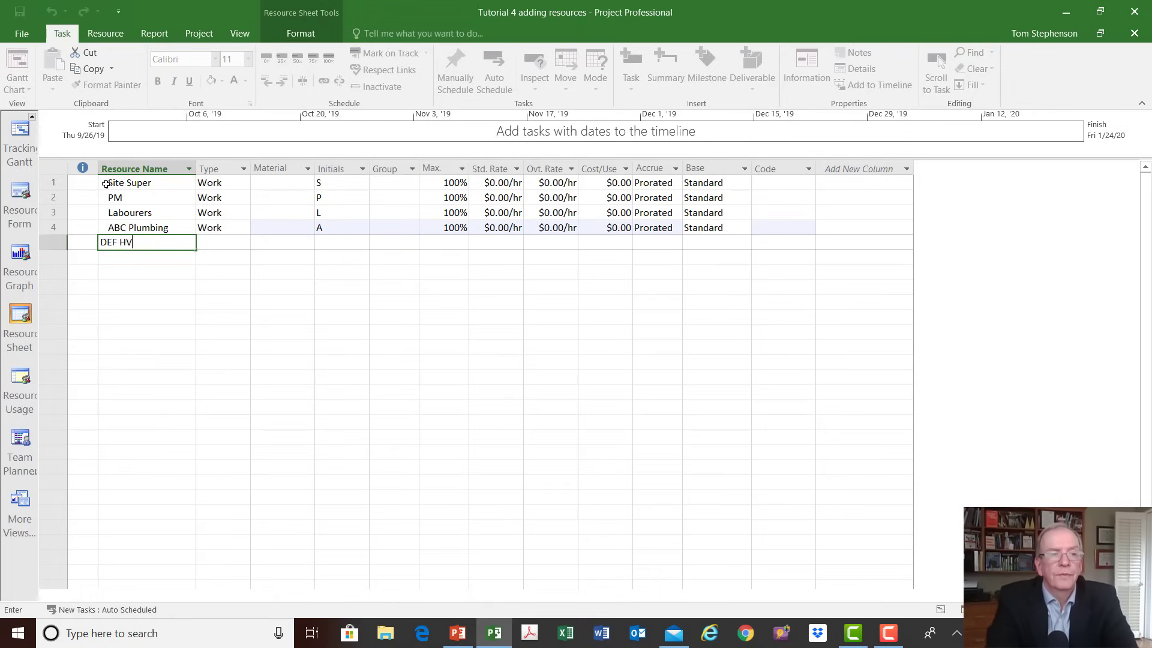
pyautogui.write('AC')
pyautogui.press('Return')
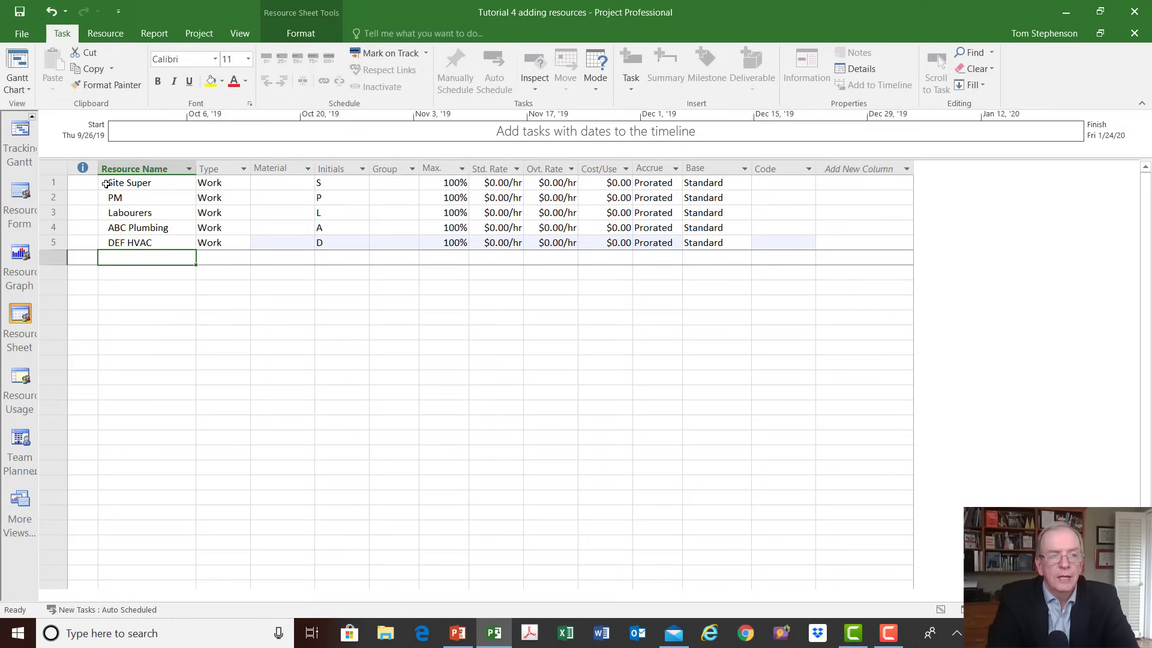
pyautogui.write('GHI Electrical')
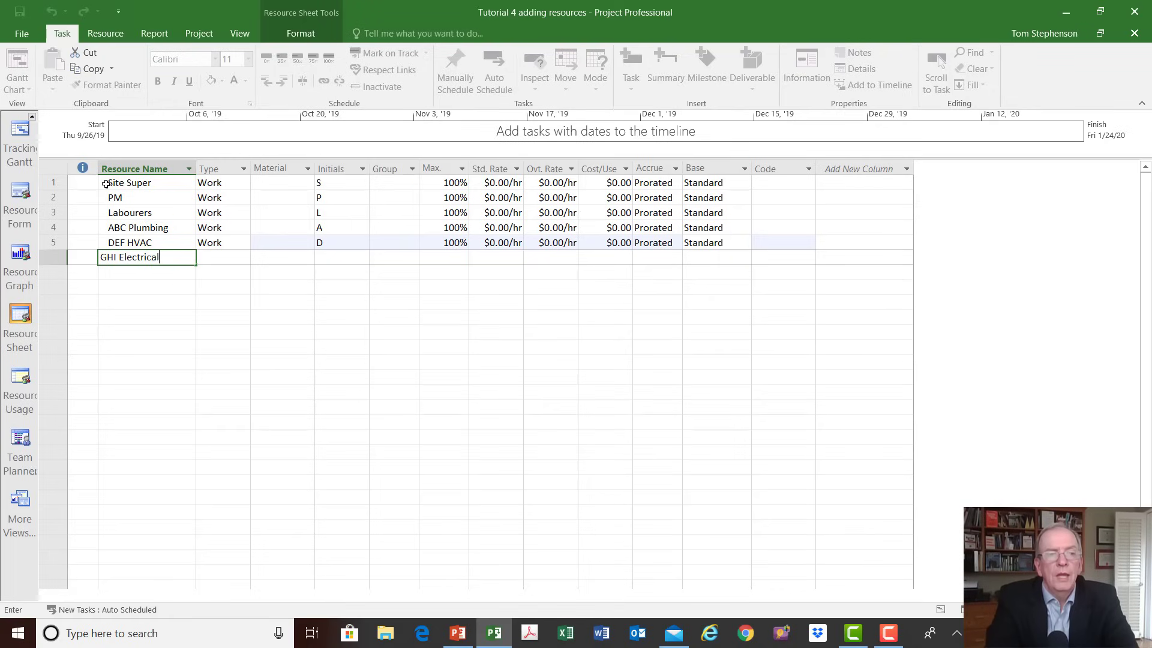
pyautogui.press('Return')
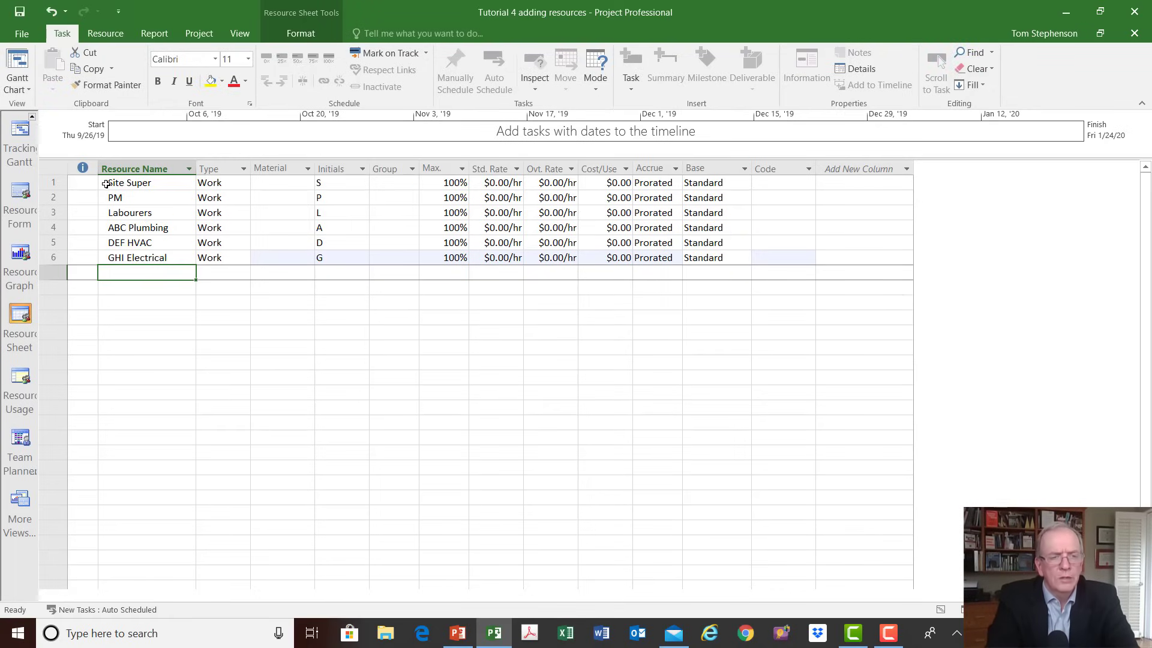
# - Add a resource named Drywall in the row below GHI Electrical
pyautogui.write('Dryw')
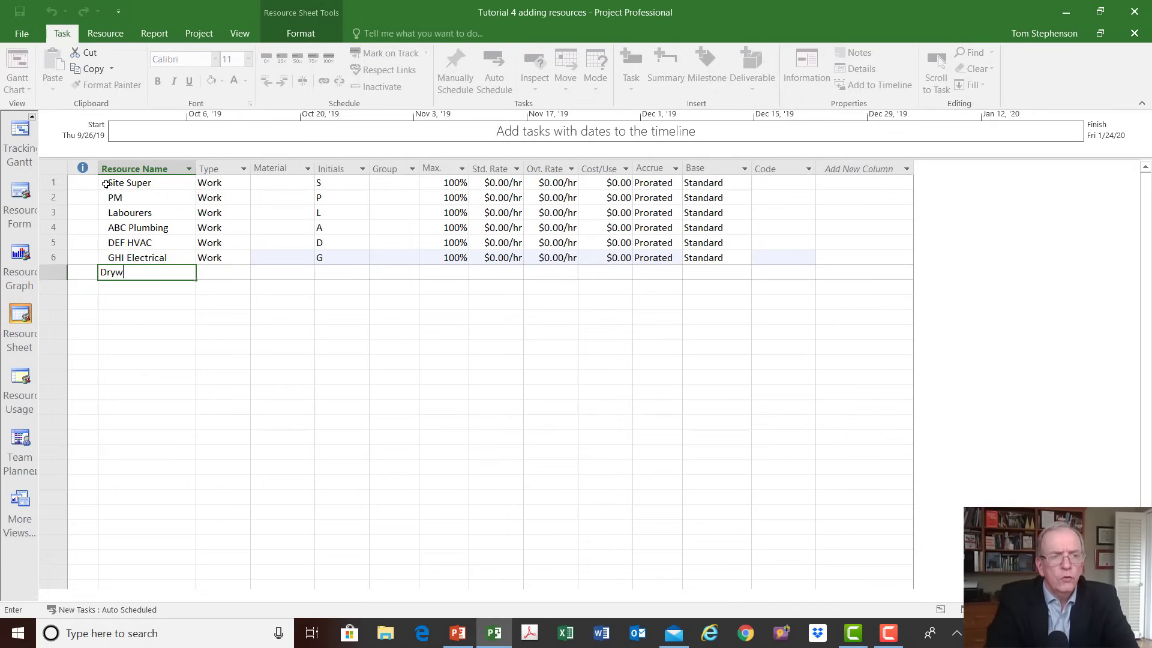
pyautogui.write('all')
pyautogui.press('Return')
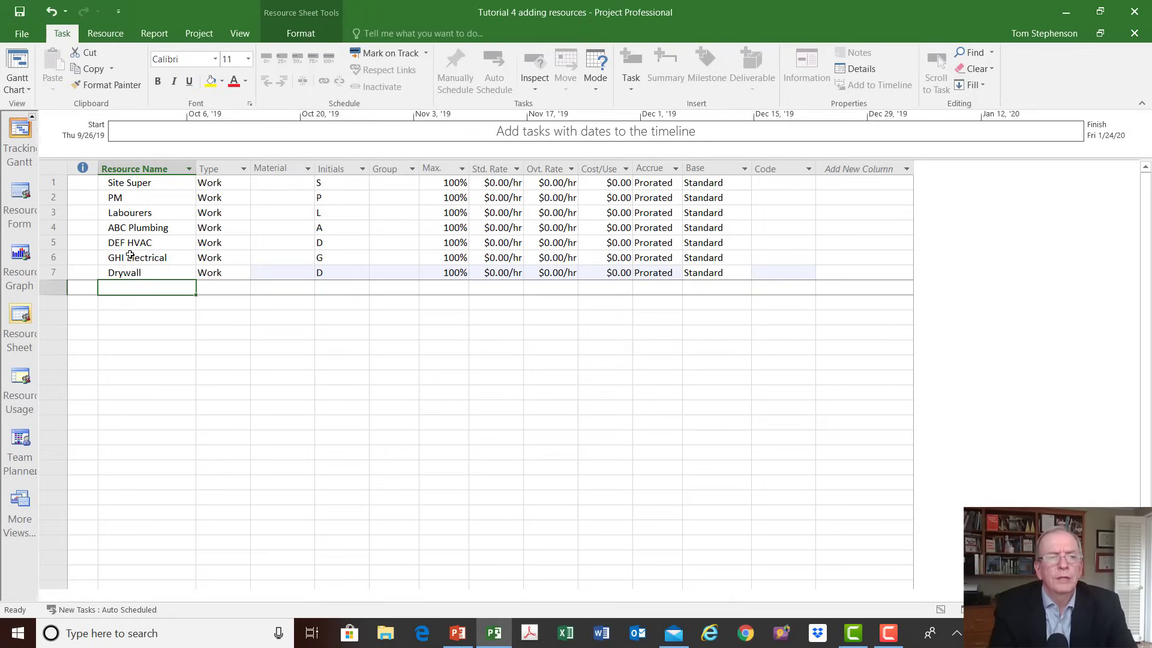
# - Review the resource type options offered for Site Super without changing its type
pyautogui.click(228, 168)
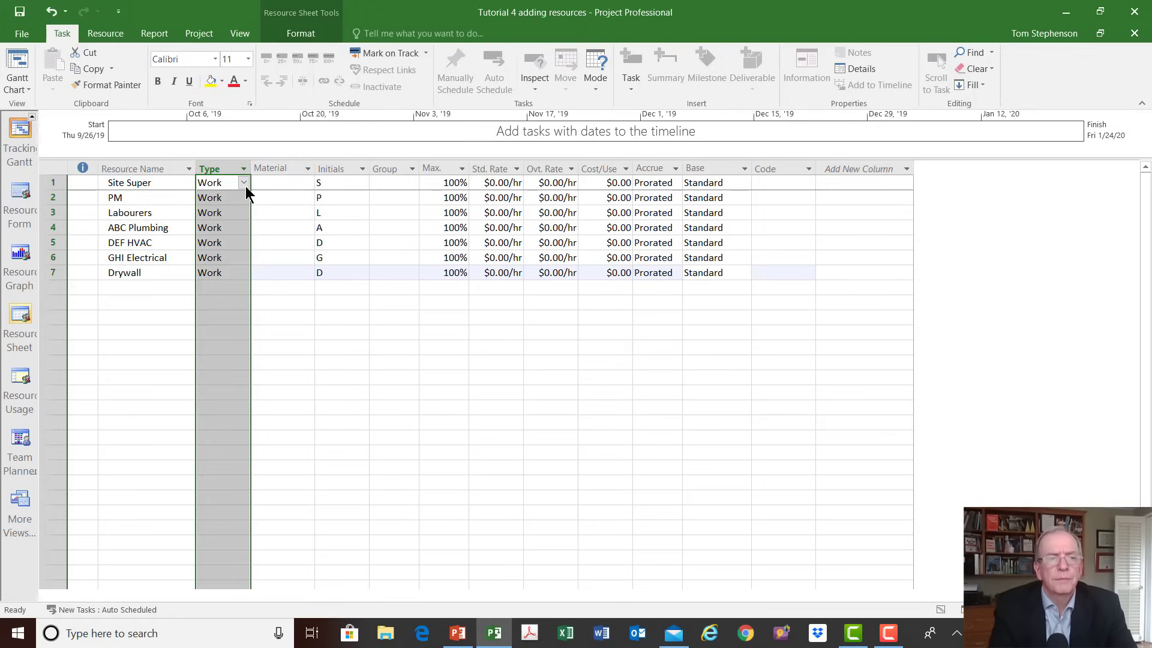
pyautogui.click(246, 186)
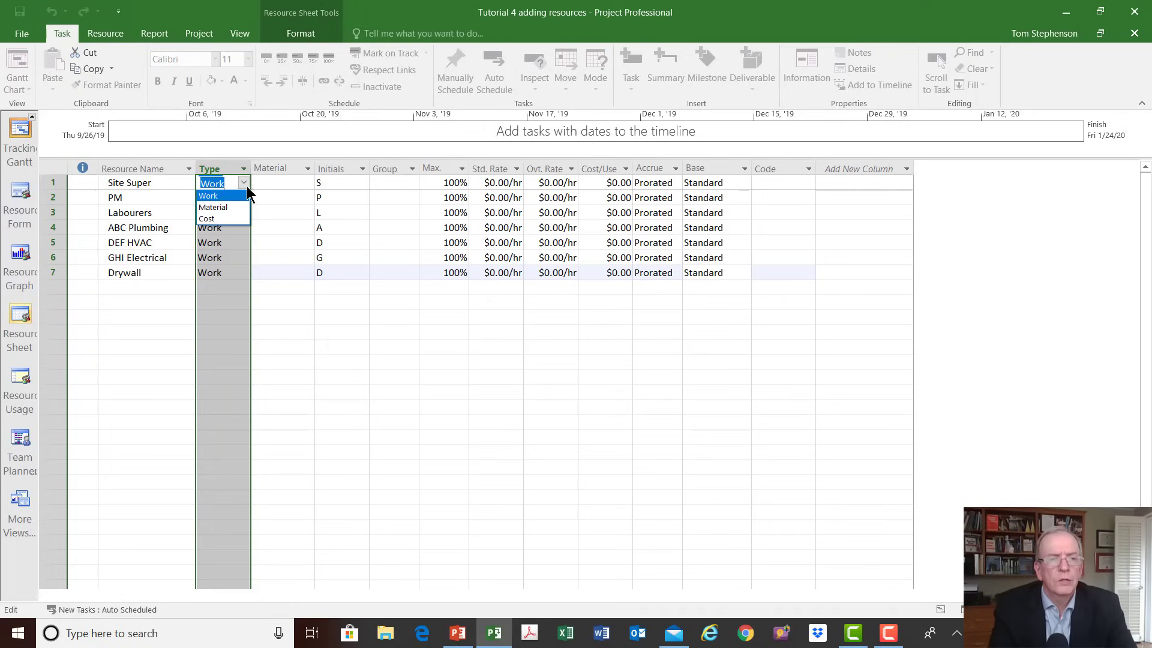
pyautogui.click(267, 193)
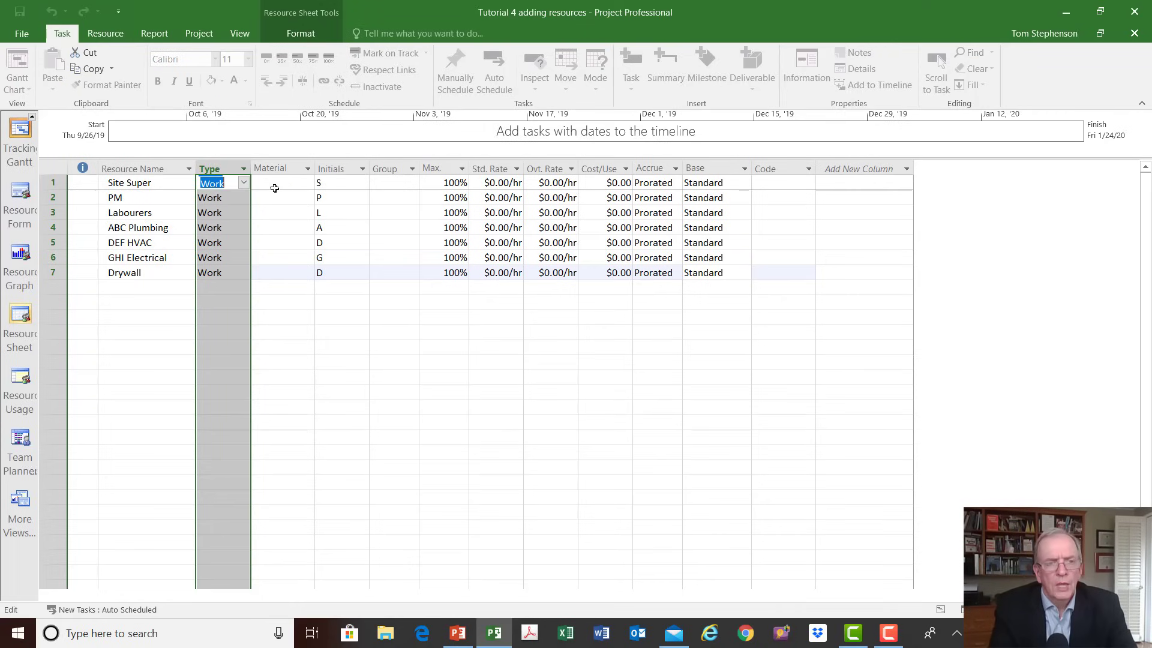
pyautogui.click(273, 188)
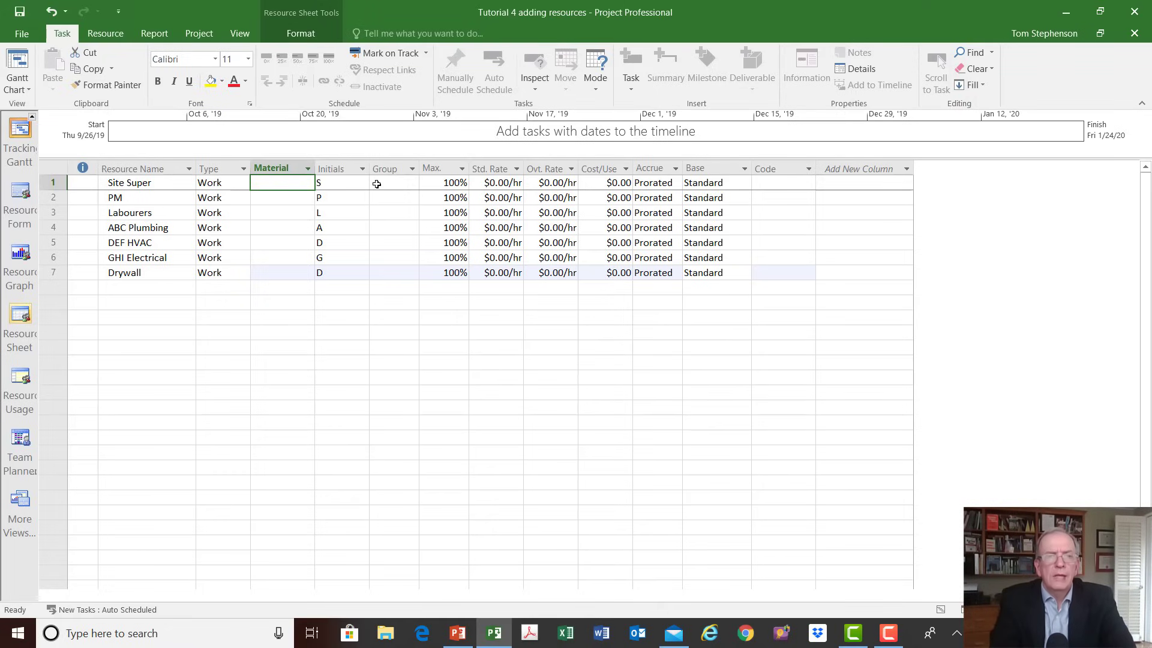
# - Set the standard rate to $70.00/hr for Site Super and PM, and to $50.00/hr for Labourers
pyautogui.click(490, 183)
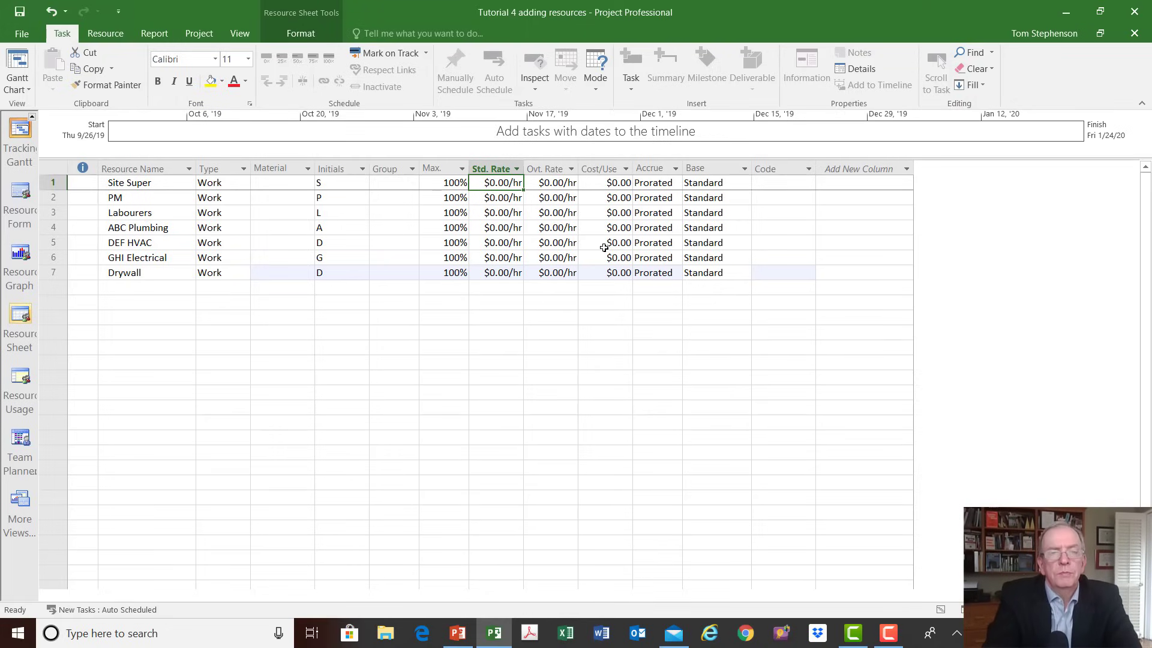
pyautogui.write('7')
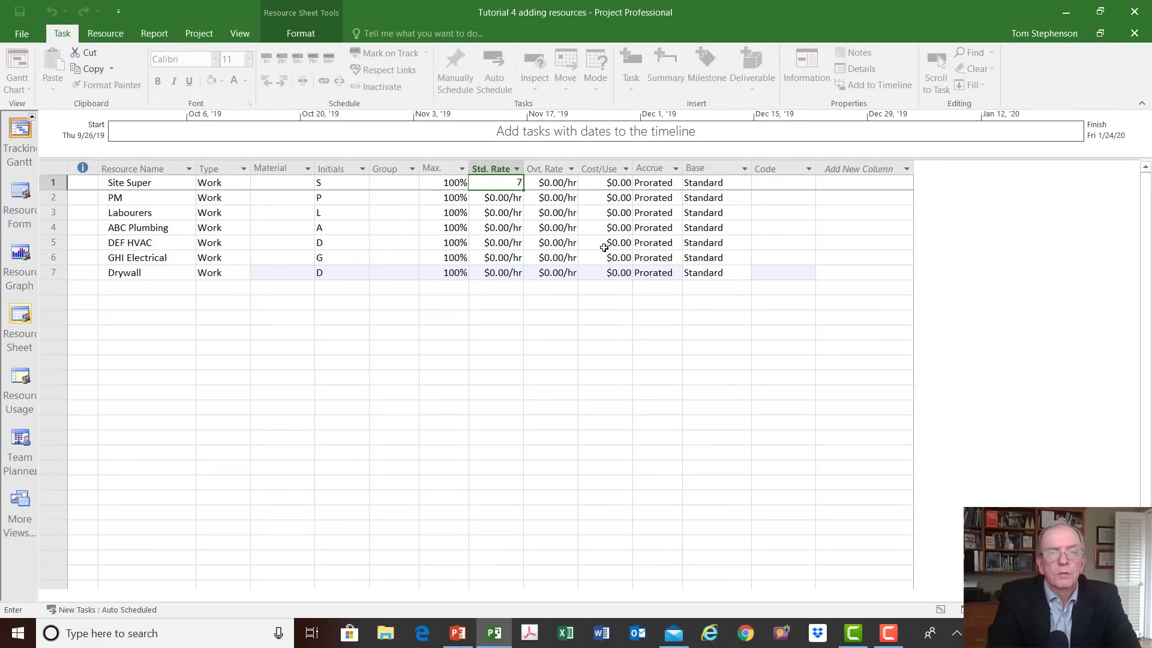
pyautogui.write('0')
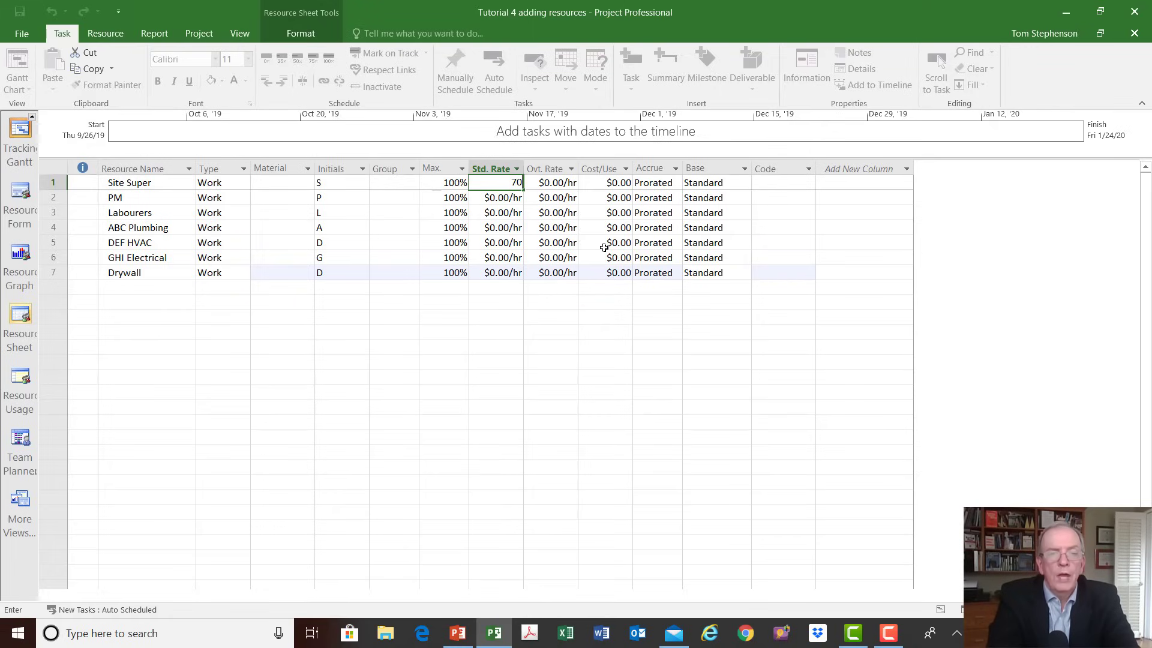
pyautogui.press('Return')
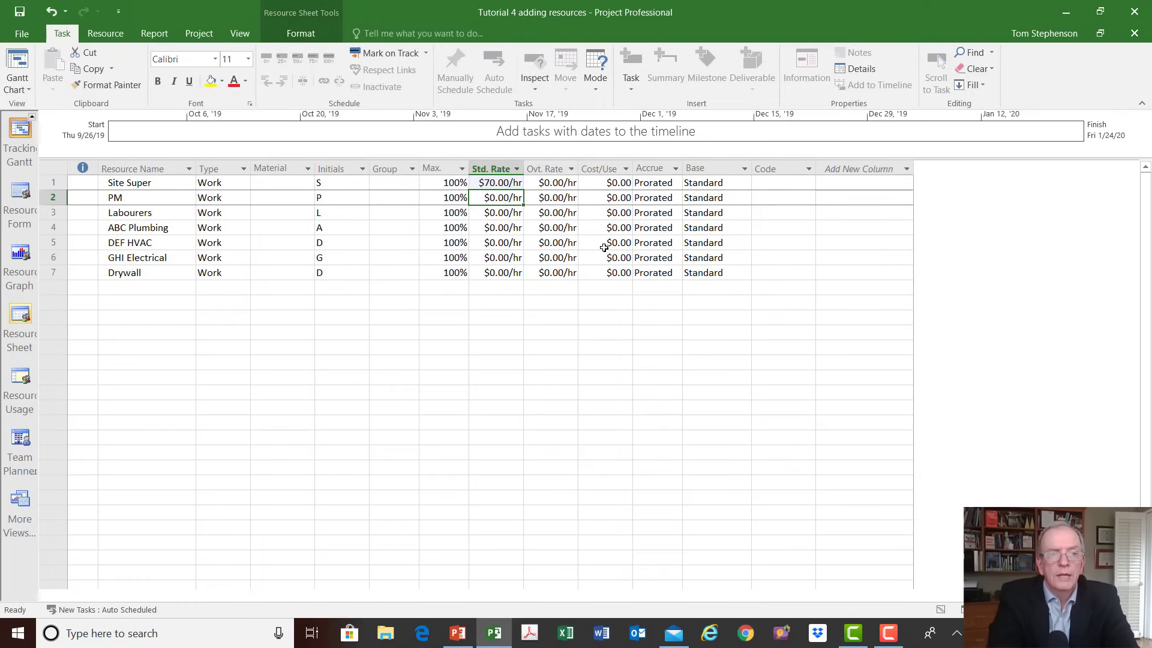
pyautogui.write('7')
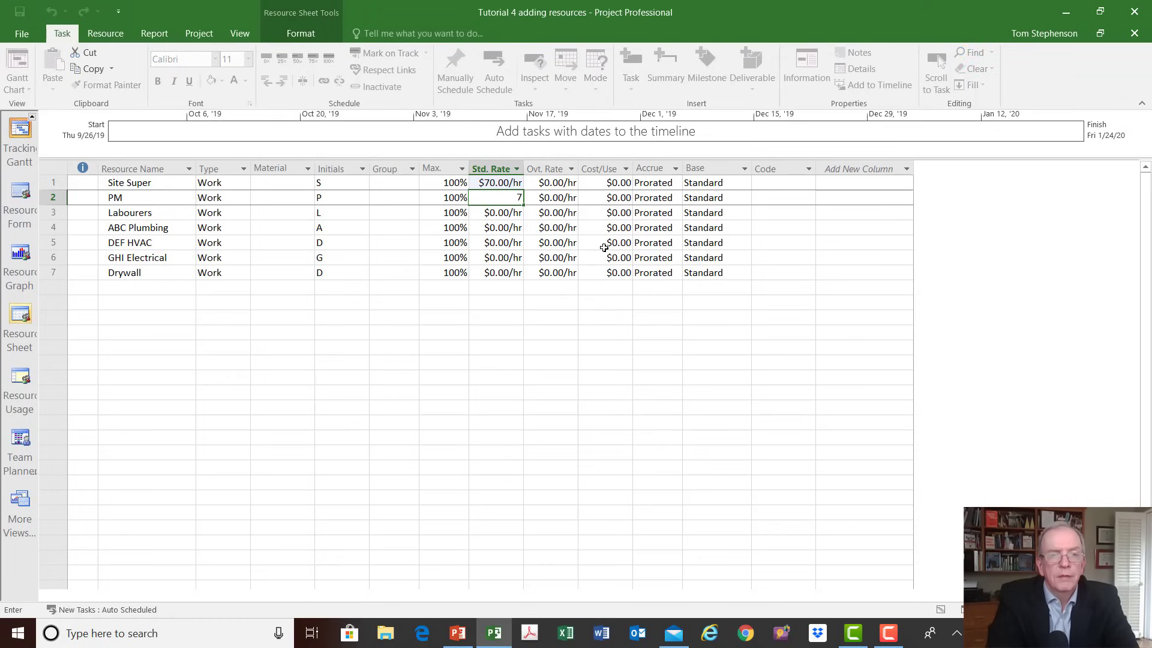
pyautogui.write('0')
pyautogui.press('Return')
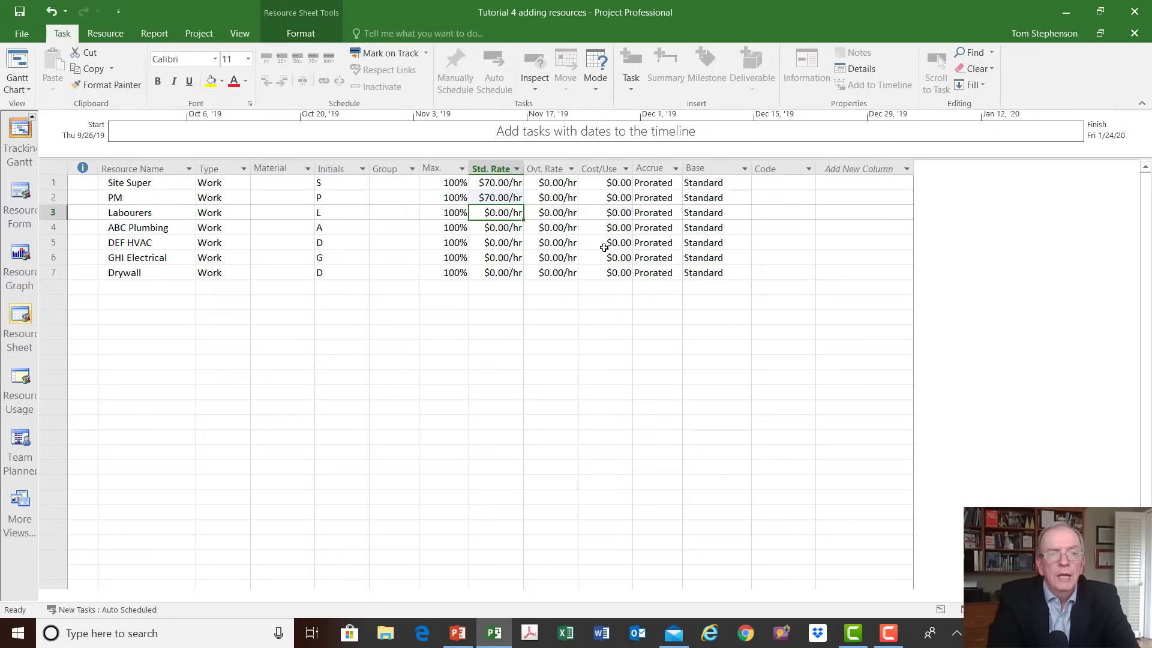
pyautogui.write('50')
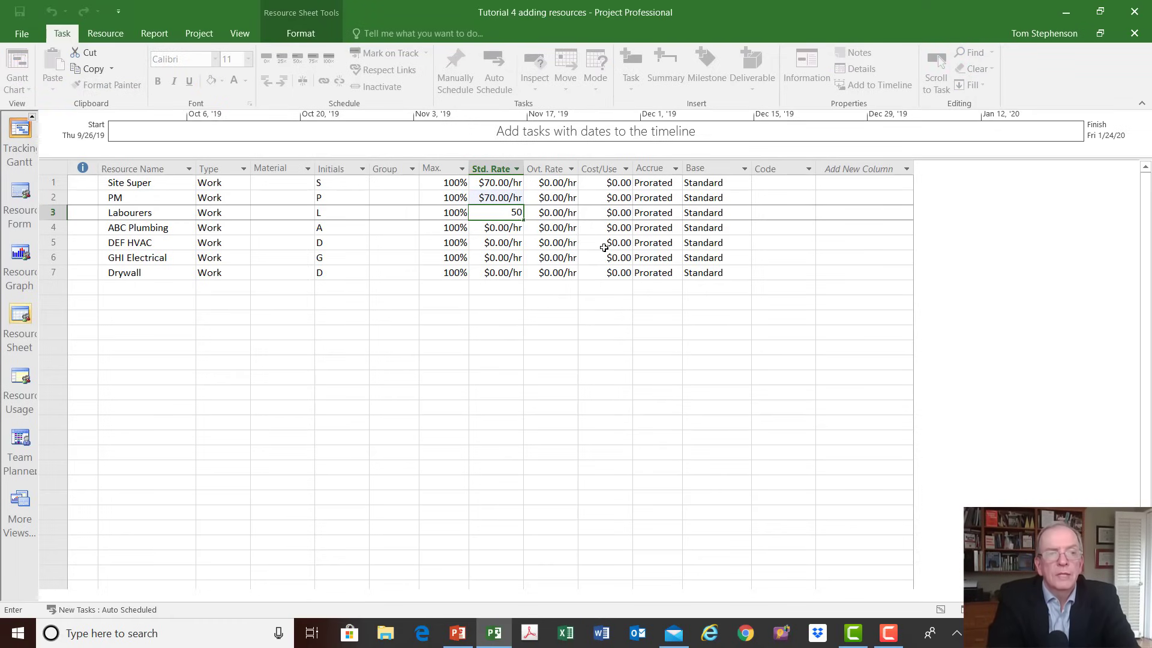
pyautogui.press('Return')
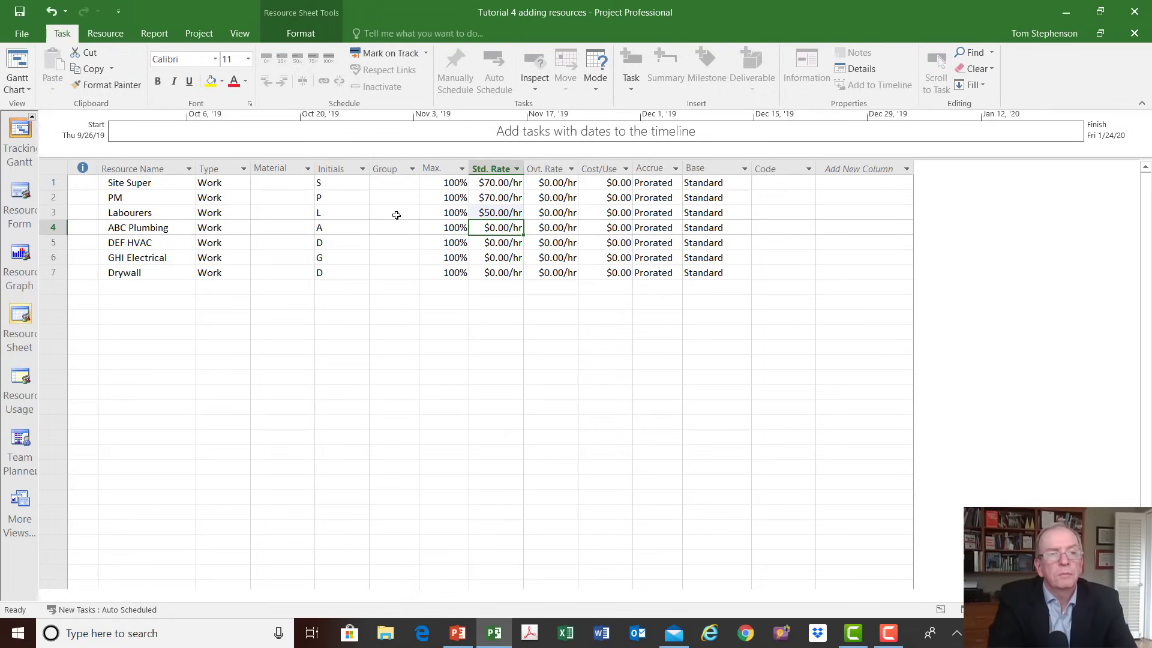
# - Change the resource type to Cost for ABC Plumbing, DEF HVAC and GHI Electrical
pyautogui.click(219, 231)
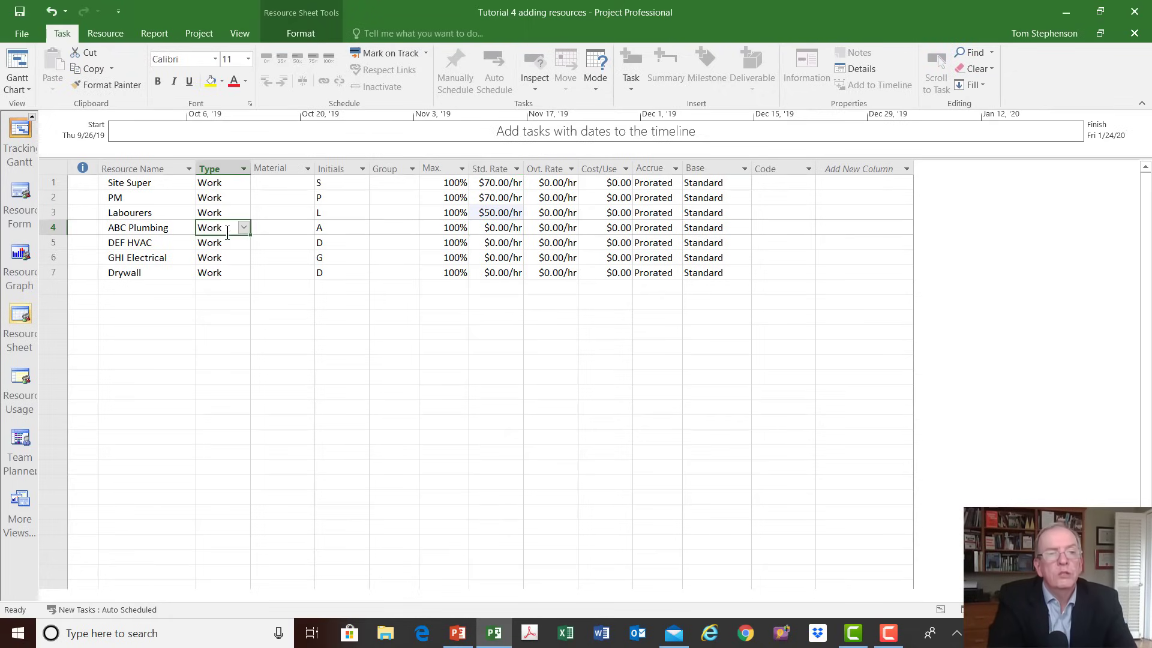
pyautogui.click(243, 227)
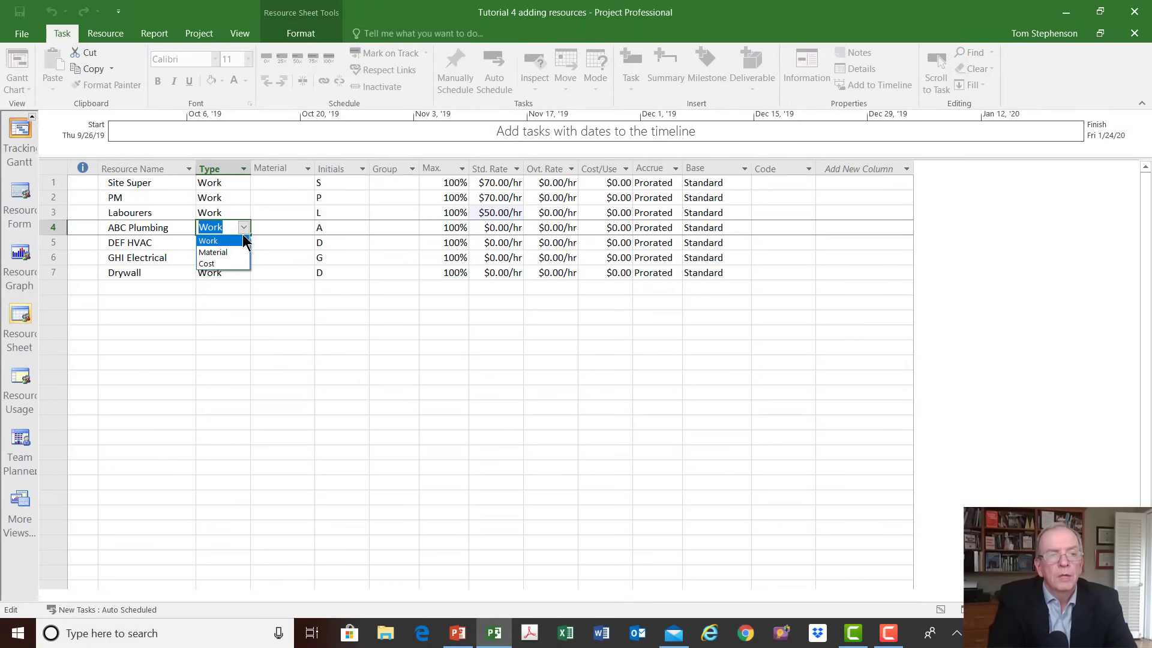
pyautogui.click(222, 264)
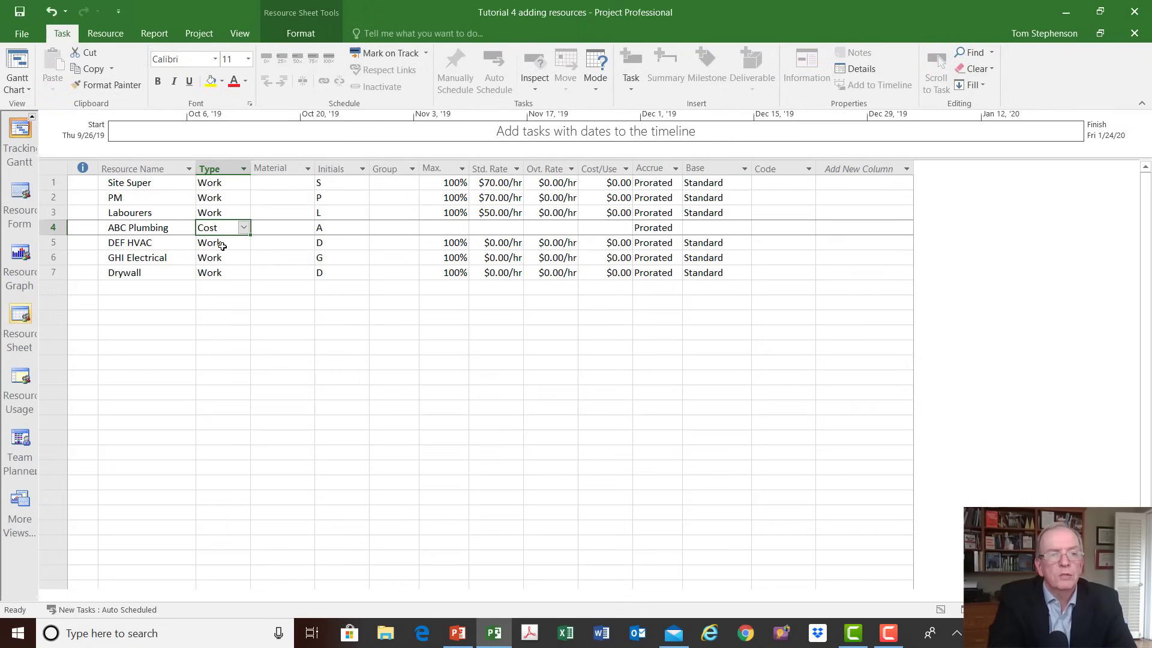
pyautogui.click(222, 245)
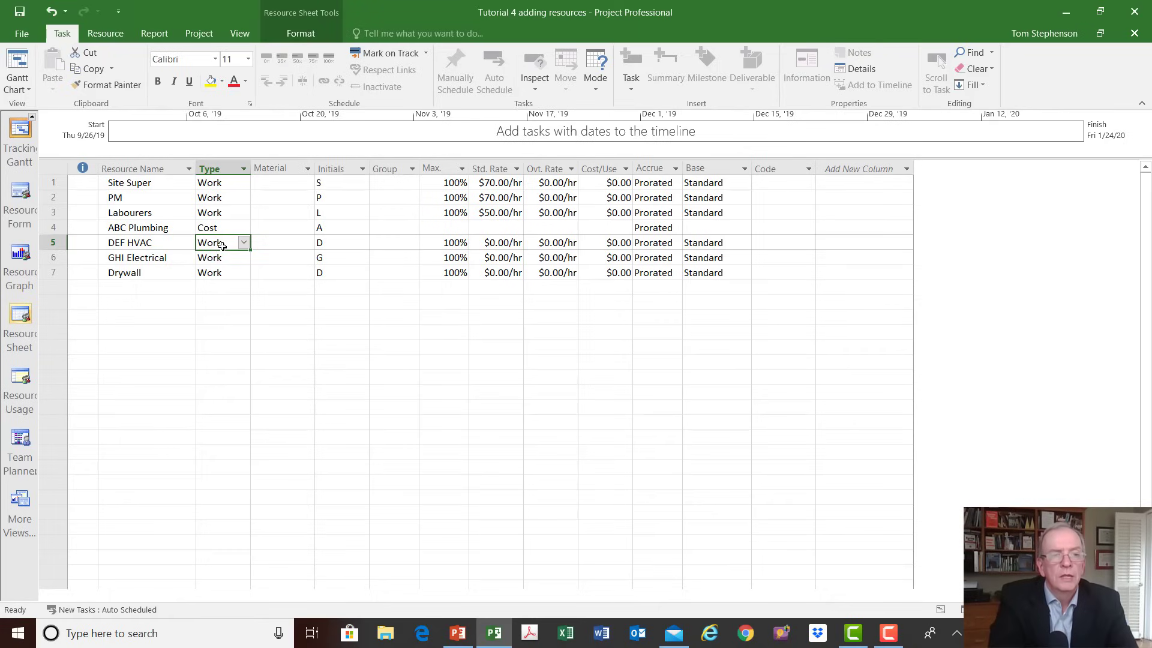
pyautogui.click(245, 242)
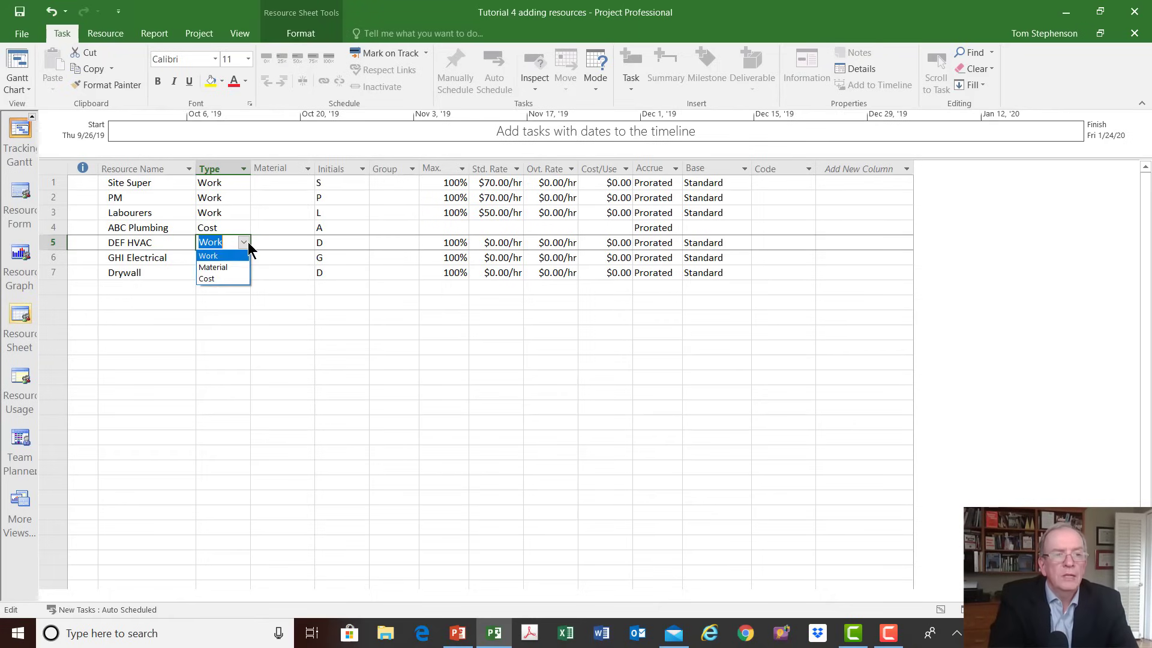
pyautogui.click(228, 281)
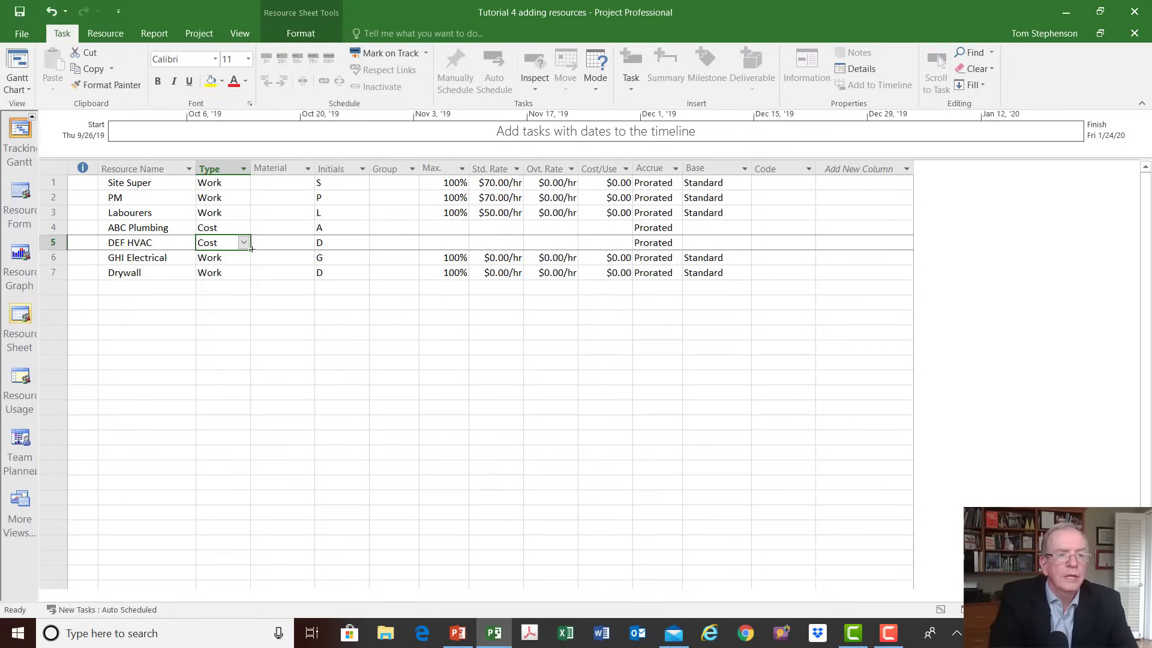
pyautogui.moveTo(251, 249); pyautogui.dragTo(252, 262)
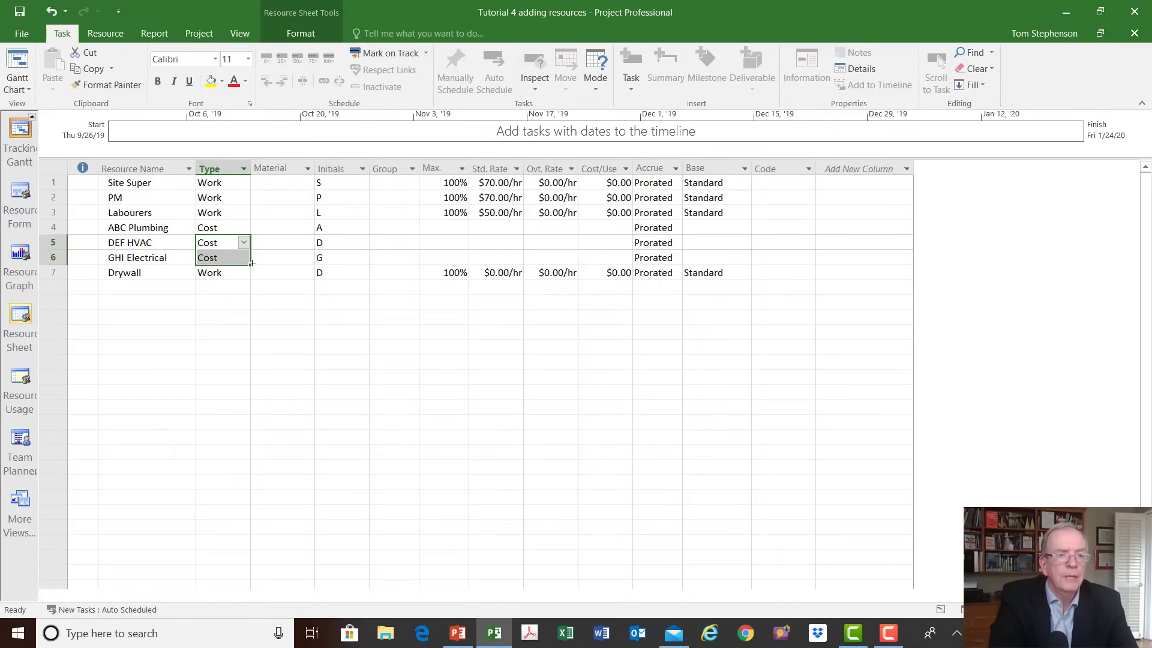
# - Change the Drywall resource's type to Material and enter sq.ft. as its material label
pyautogui.click(226, 278)
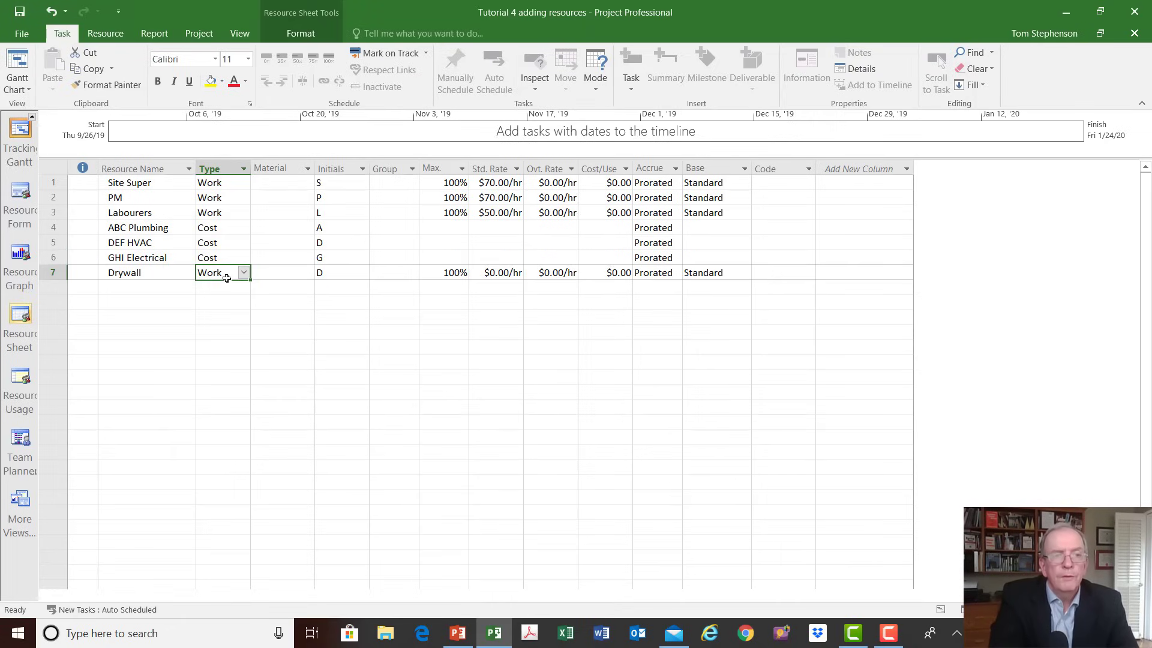
pyautogui.click(244, 272)
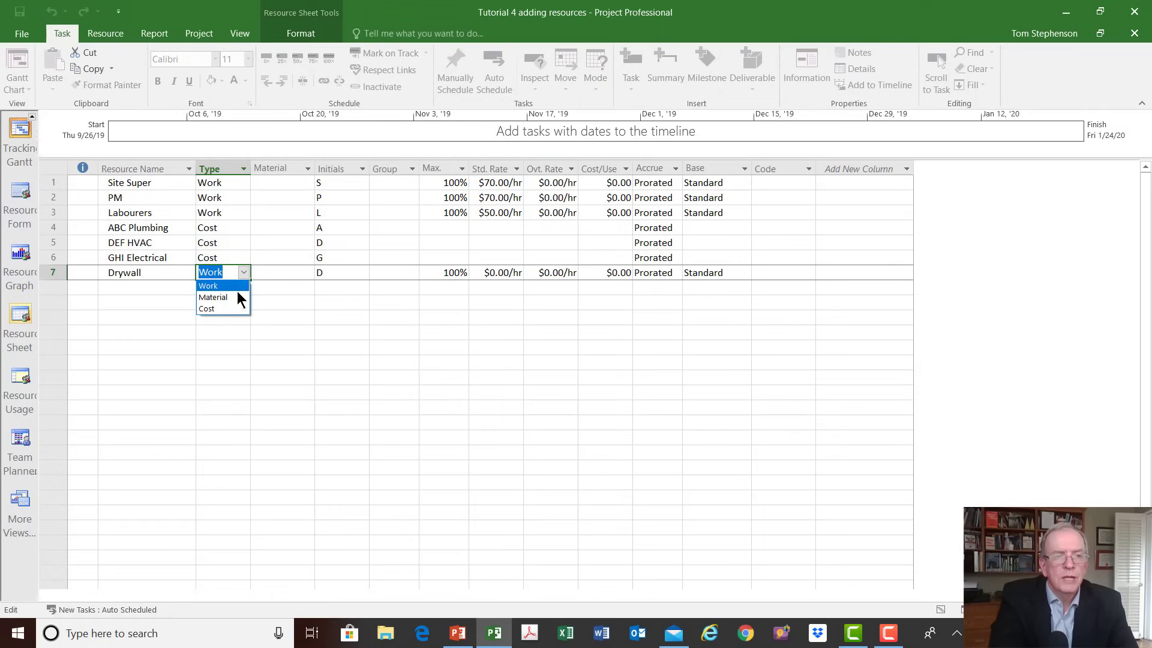
pyautogui.click(236, 296)
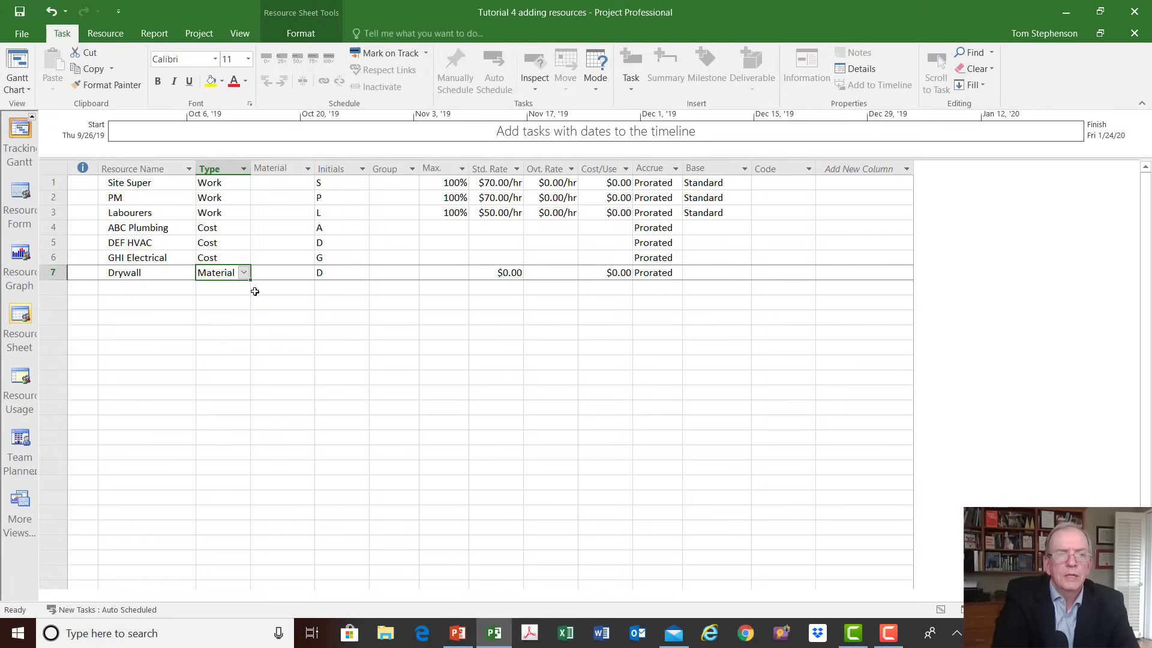
pyautogui.click(272, 279)
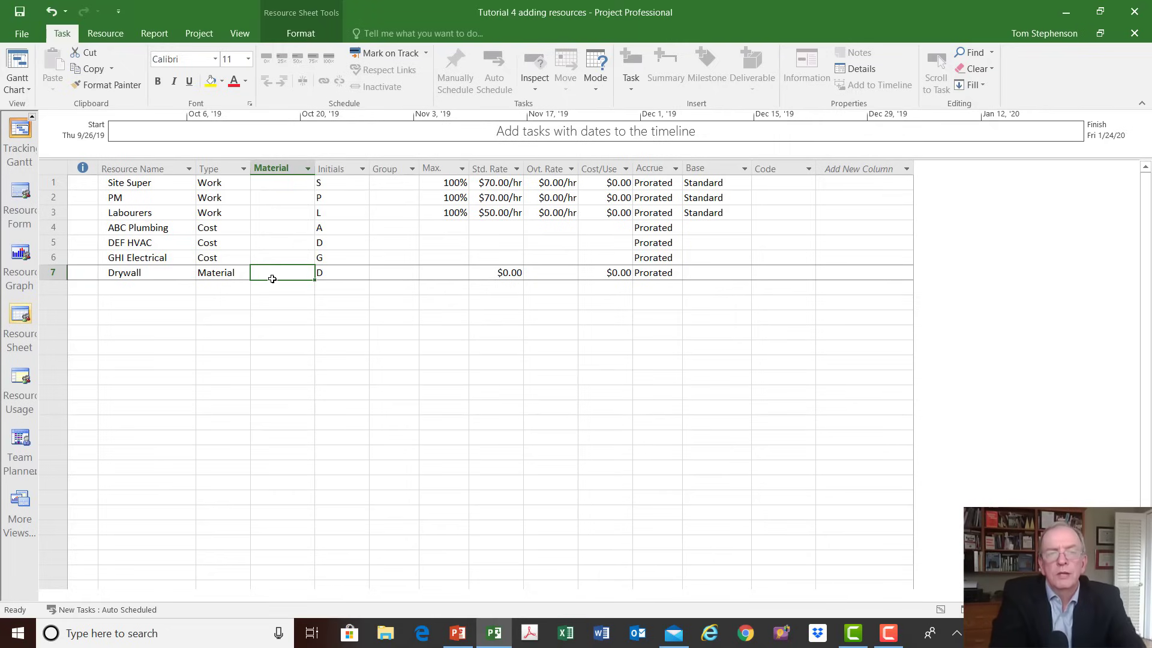
pyautogui.write('s')
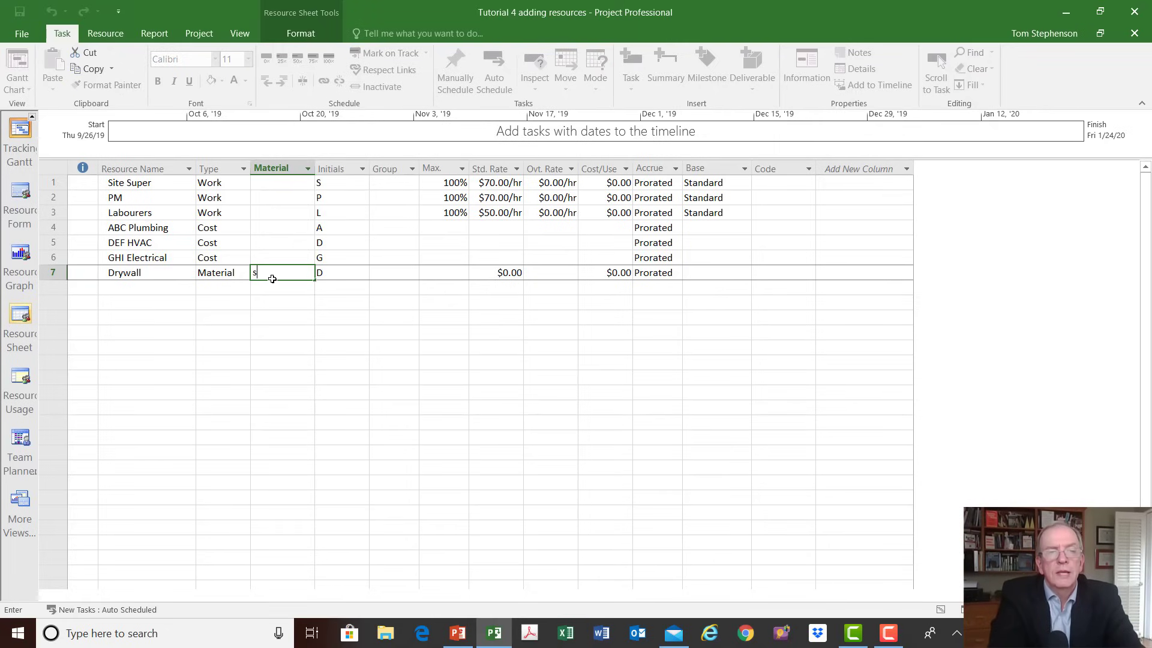
pyautogui.write('q.ft')
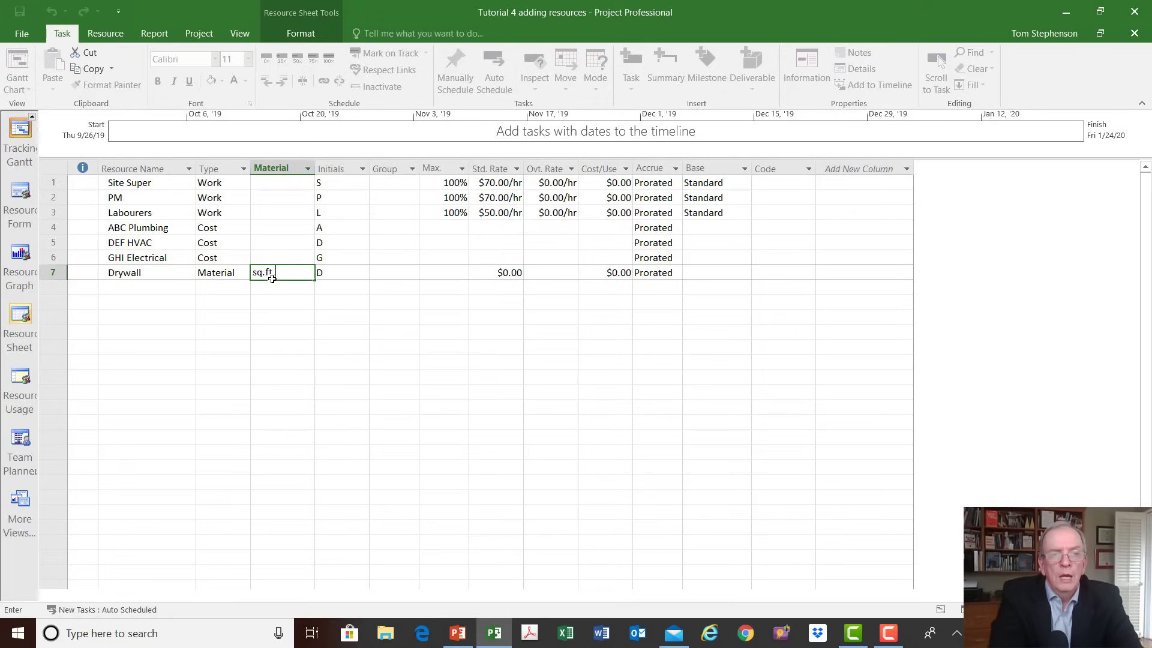
pyautogui.press('Tab')
# - Assign the group emp to the Site Super, PM and Labourers resources
pyautogui.press('Tab')
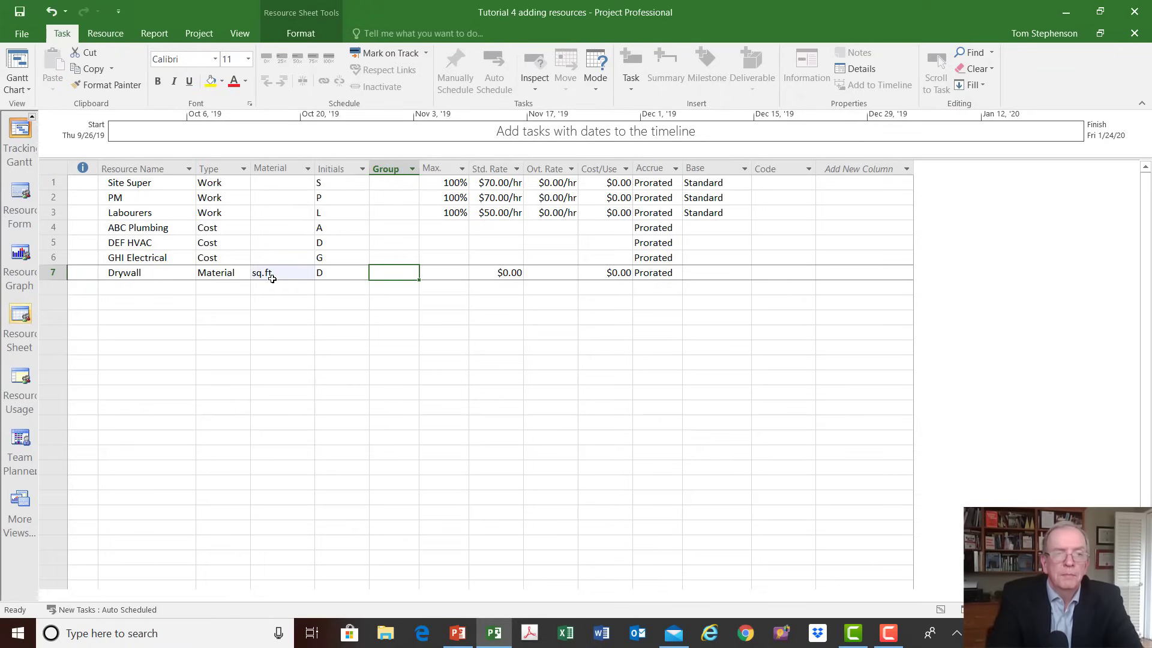
pyautogui.press('Up')
pyautogui.press('Up')
pyautogui.press('Up')
pyautogui.press('Up')
pyautogui.press('Up')
pyautogui.press('Up')
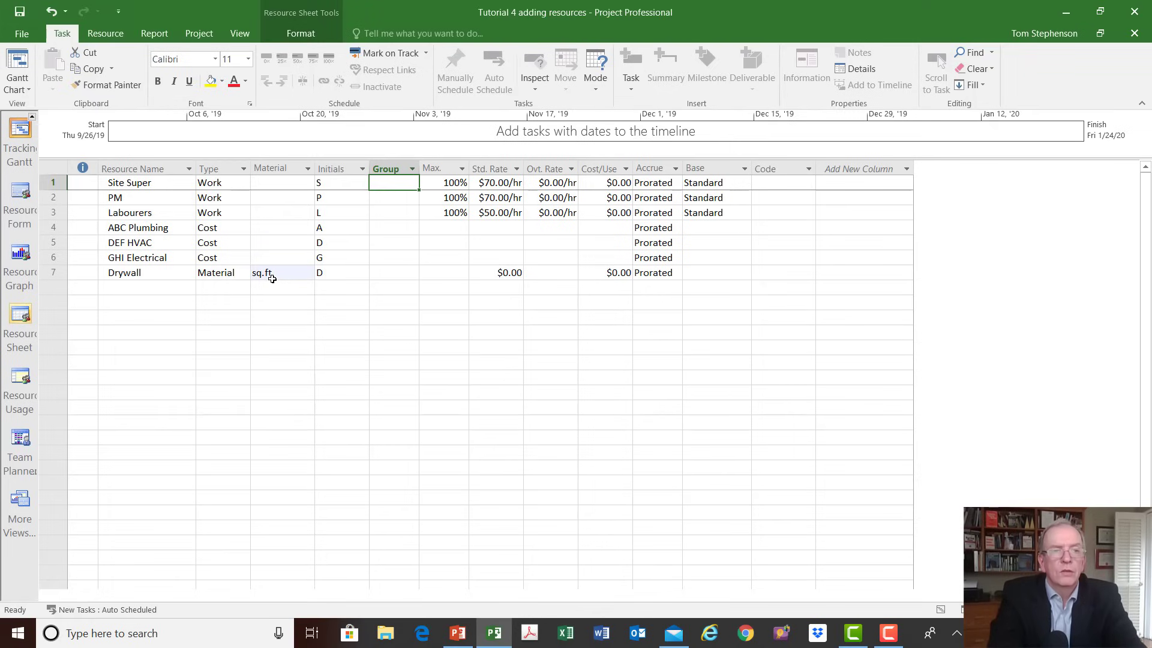
pyautogui.write('e')
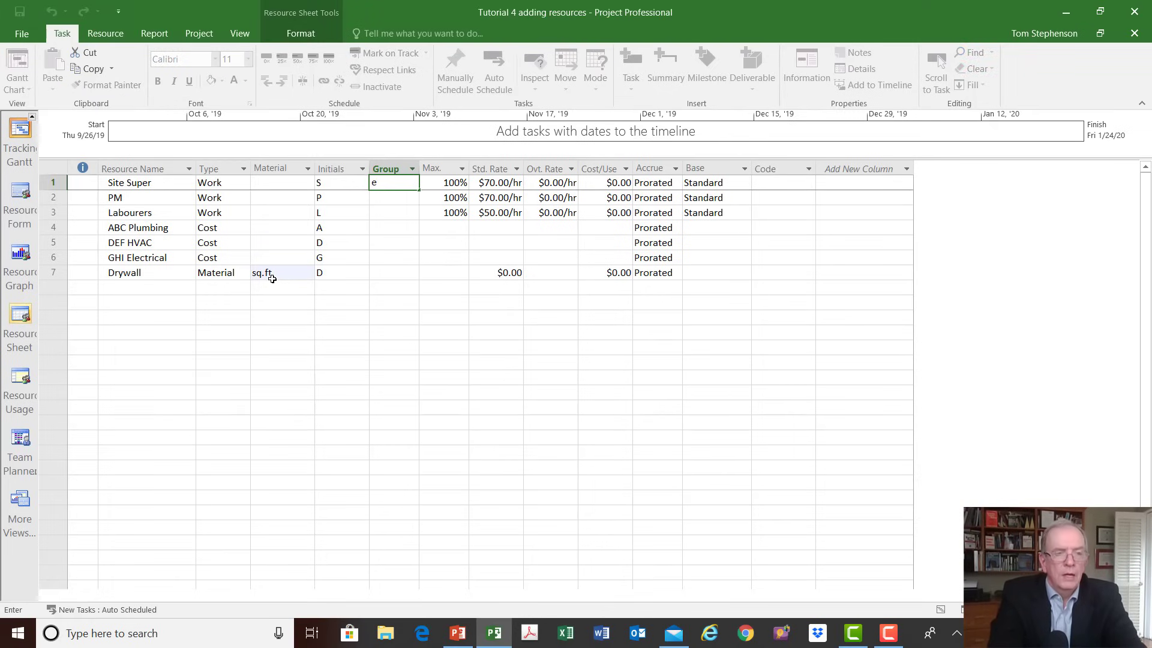
pyautogui.write('mp')
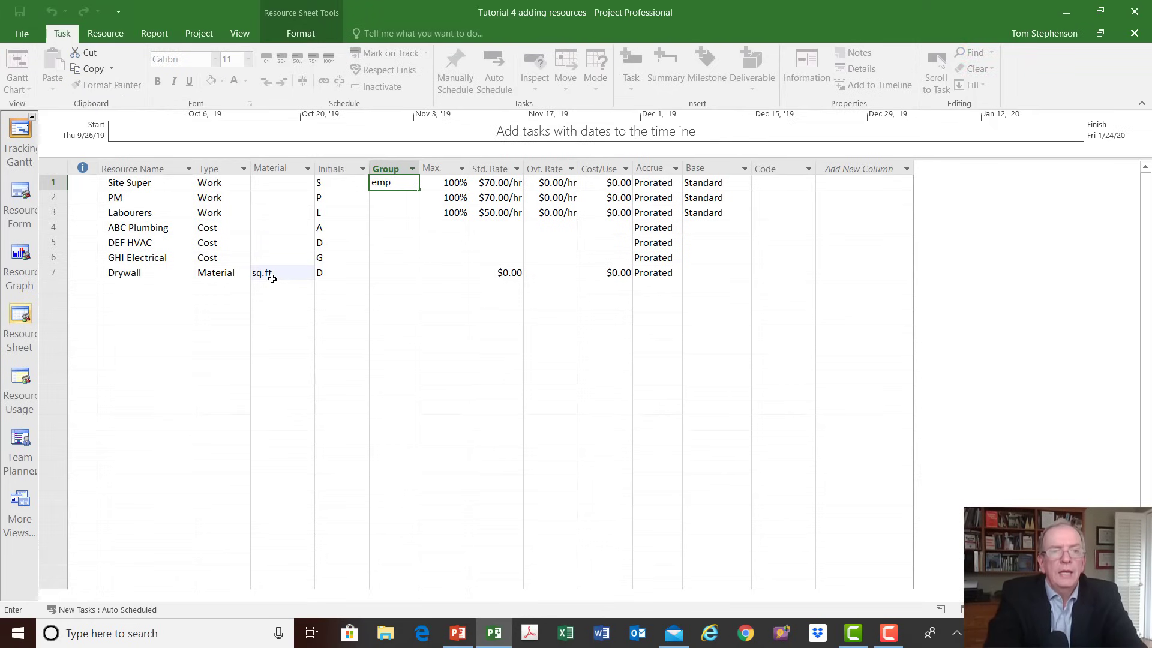
pyautogui.press('Return')
pyautogui.write('emp')
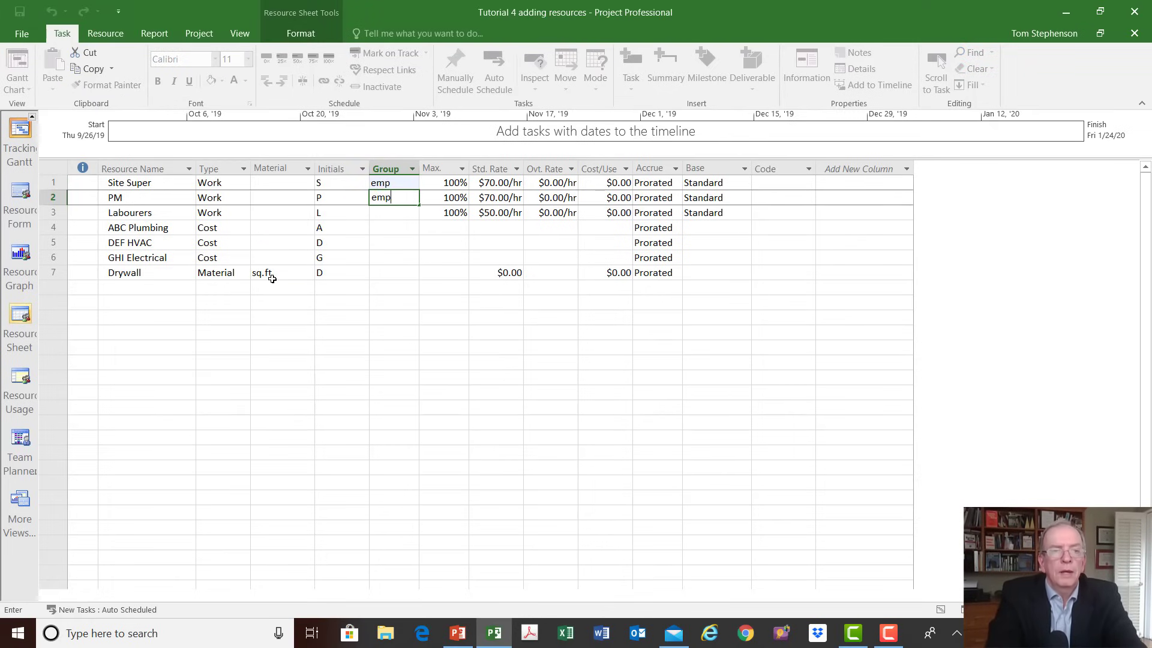
pyautogui.press('Return')
pyautogui.write('emp')
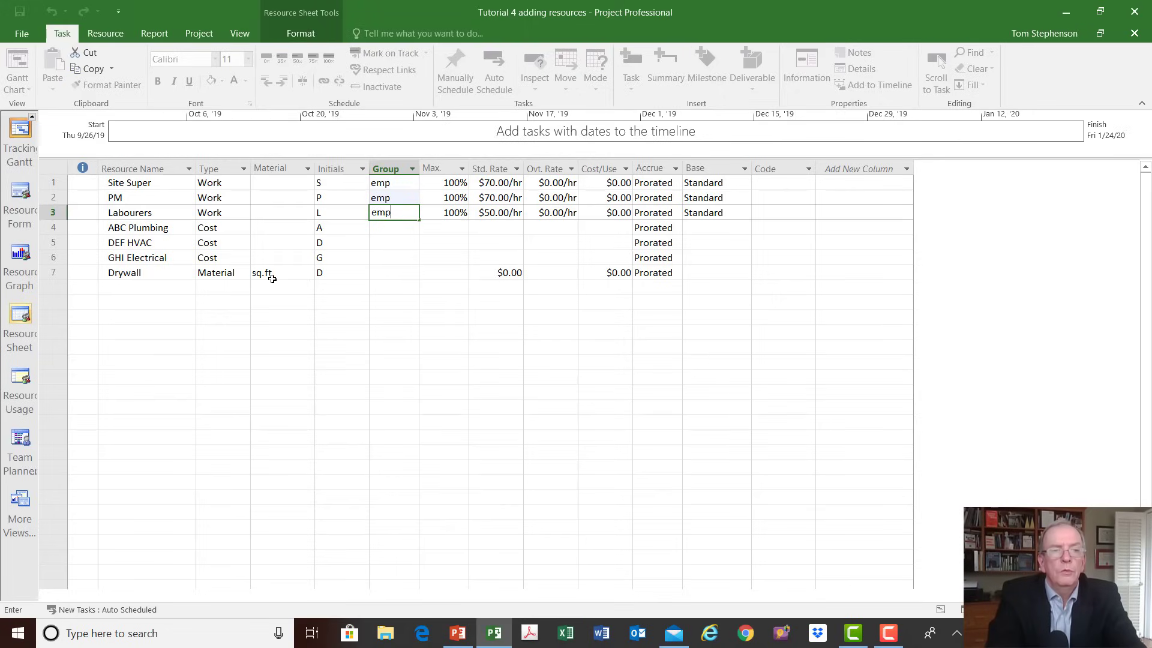
pyautogui.press('Return')
# - Assign the group sub to ABC Plumbing, DEF HVAC and GHI Electrical, and the group sup to Drywall
pyautogui.write('sub')
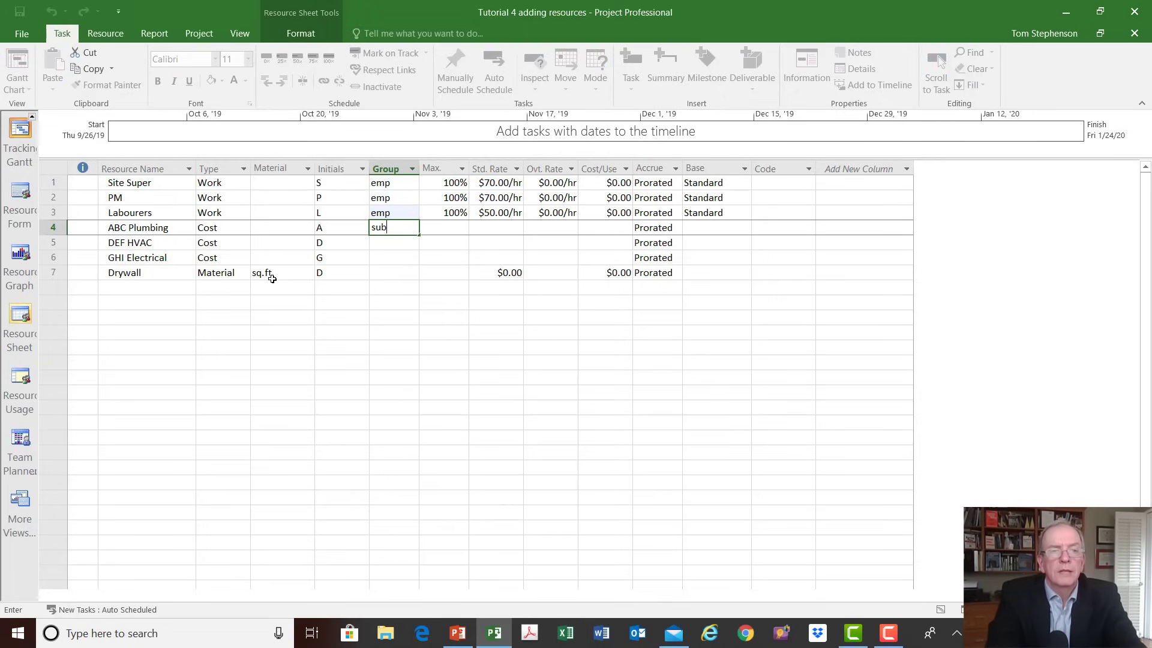
pyautogui.press('Return')
pyautogui.write('sub')
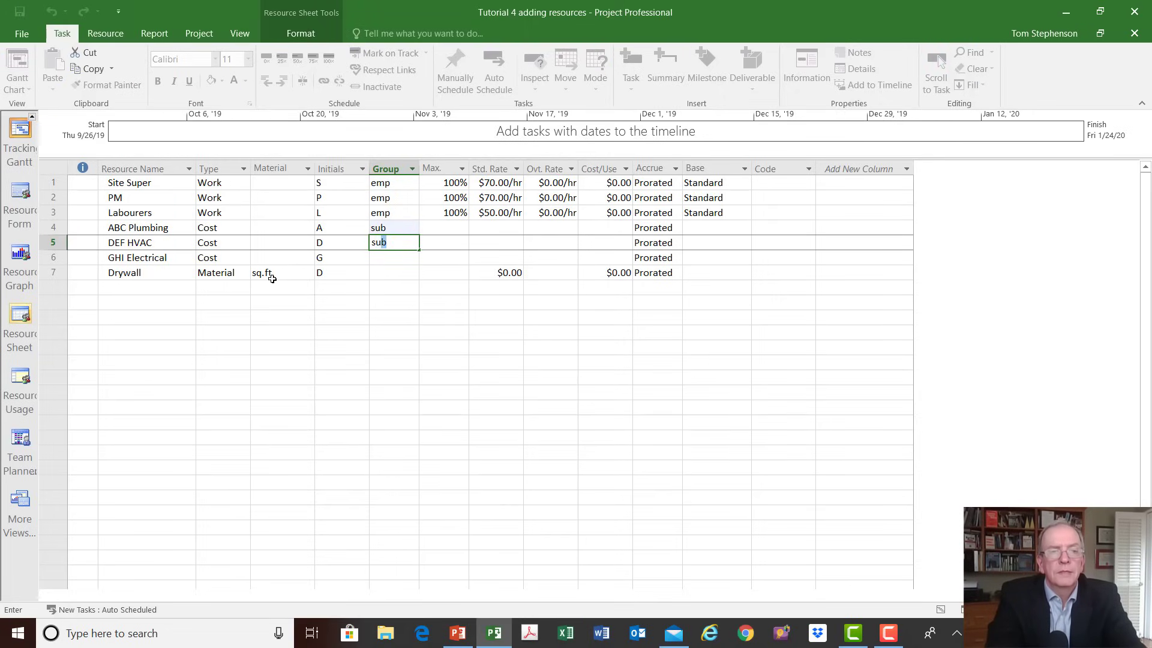
pyautogui.press('Return')
pyautogui.write('s')
pyautogui.press('BackSpace')
pyautogui.press('BackSpace')
pyautogui.write('sub')
pyautogui.press('Return')
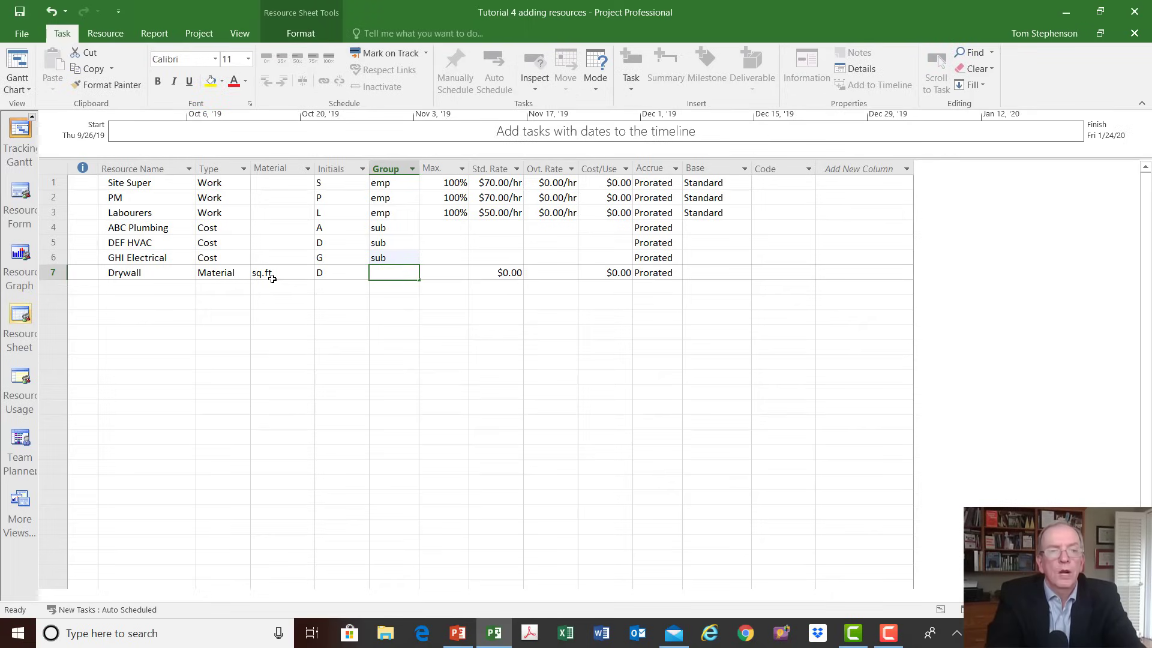
pyautogui.write('sup')
pyautogui.press('Return')
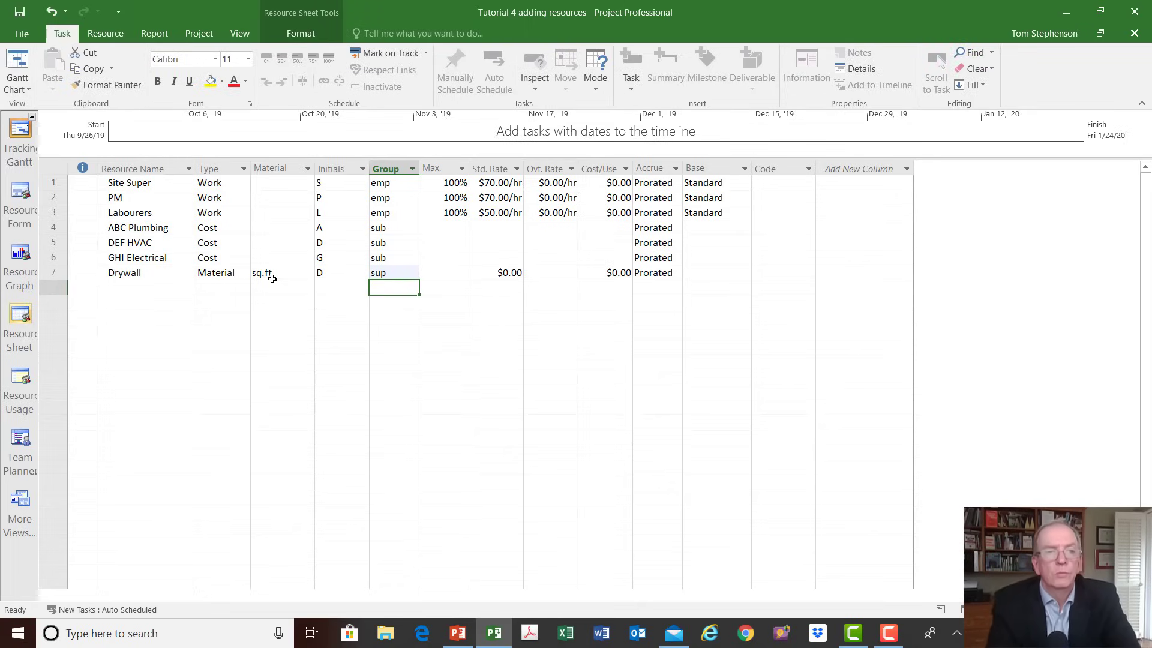
# - Set the maximum units to 50% for PM and 300% for Labourers
pyautogui.press('Right')
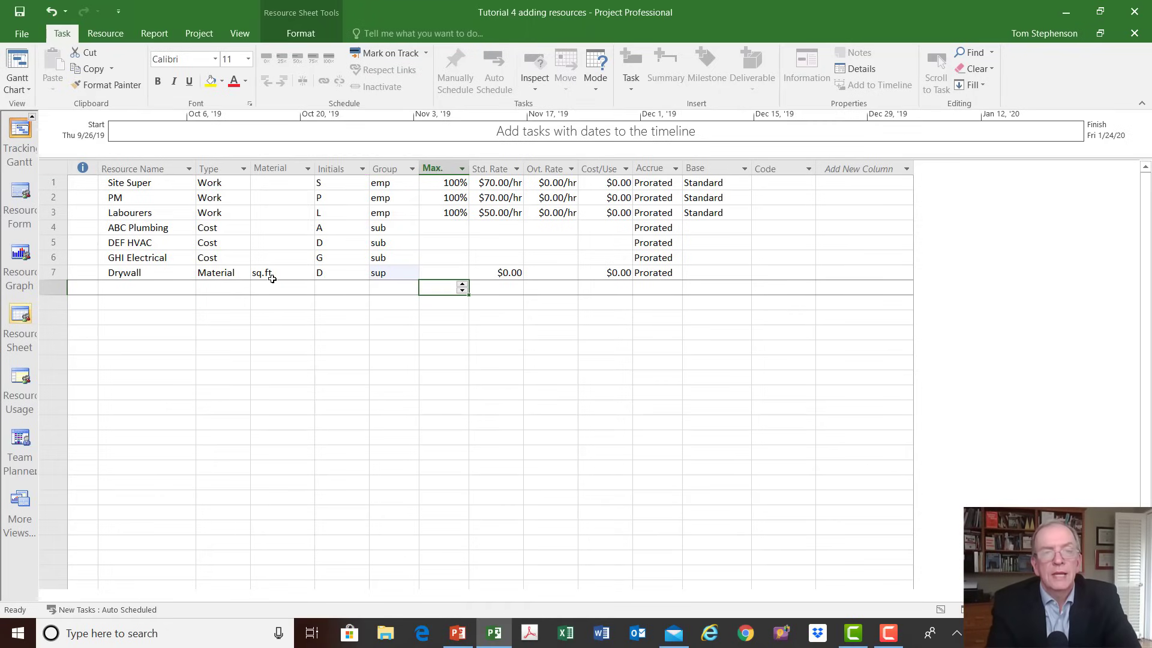
pyautogui.press('Up')
pyautogui.press('Up')
pyautogui.press('Up')
pyautogui.press('Up')
pyautogui.press('Up')
pyautogui.press('Up')
pyautogui.press('Up')
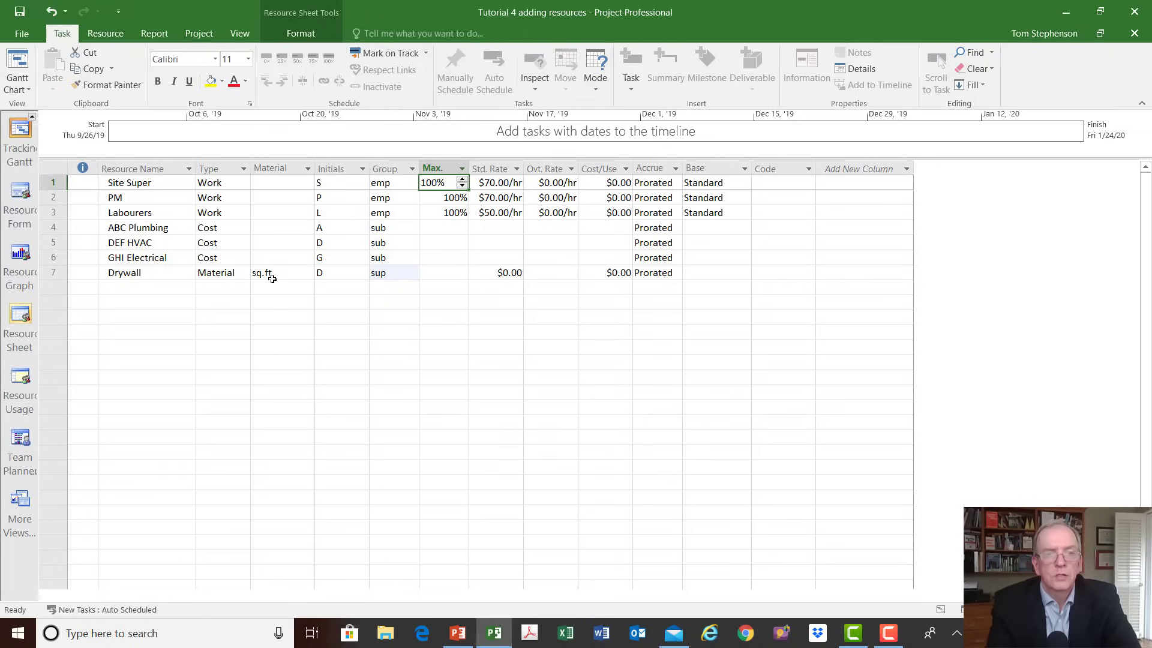
pyautogui.press('Down')
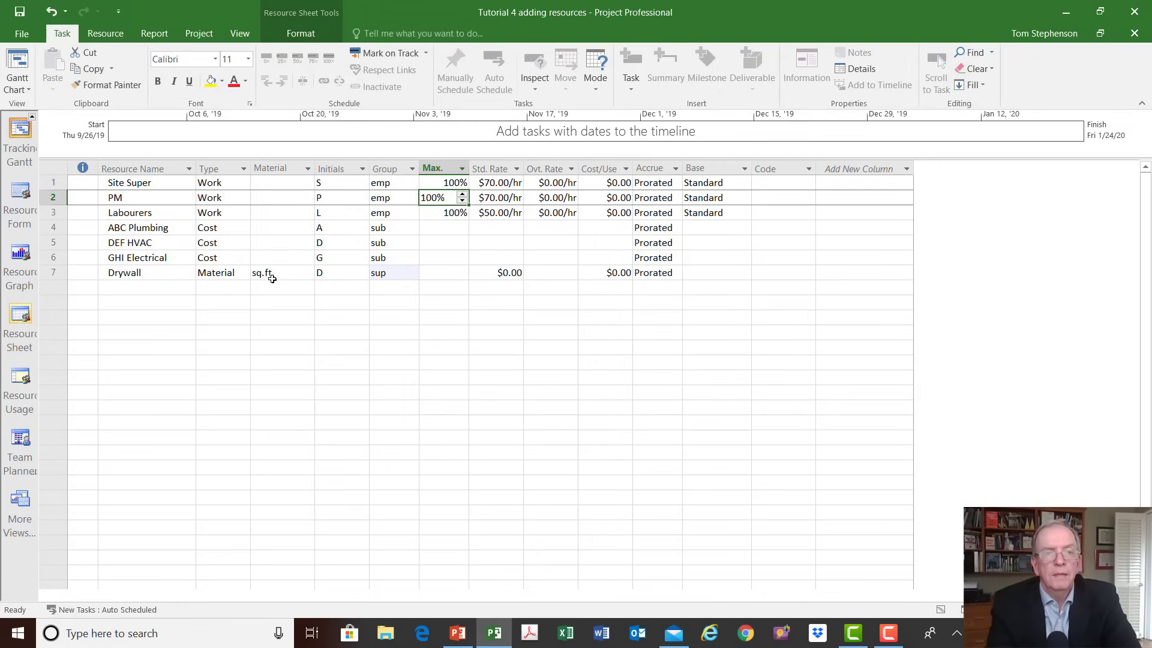
pyautogui.write('50')
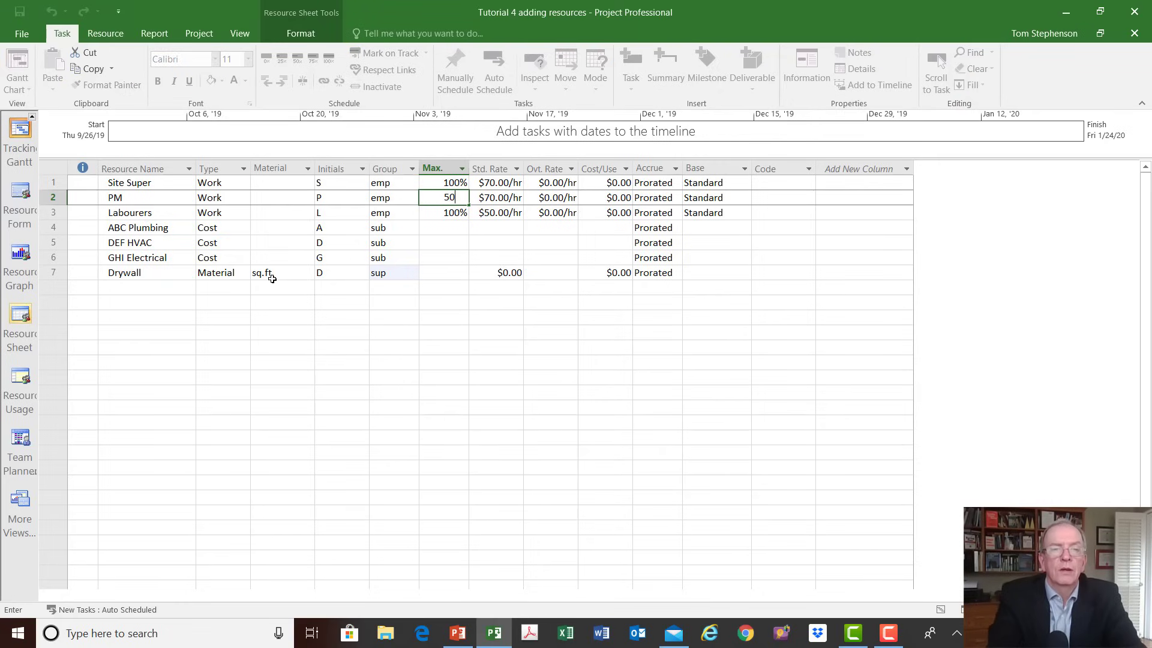
pyautogui.press('Return')
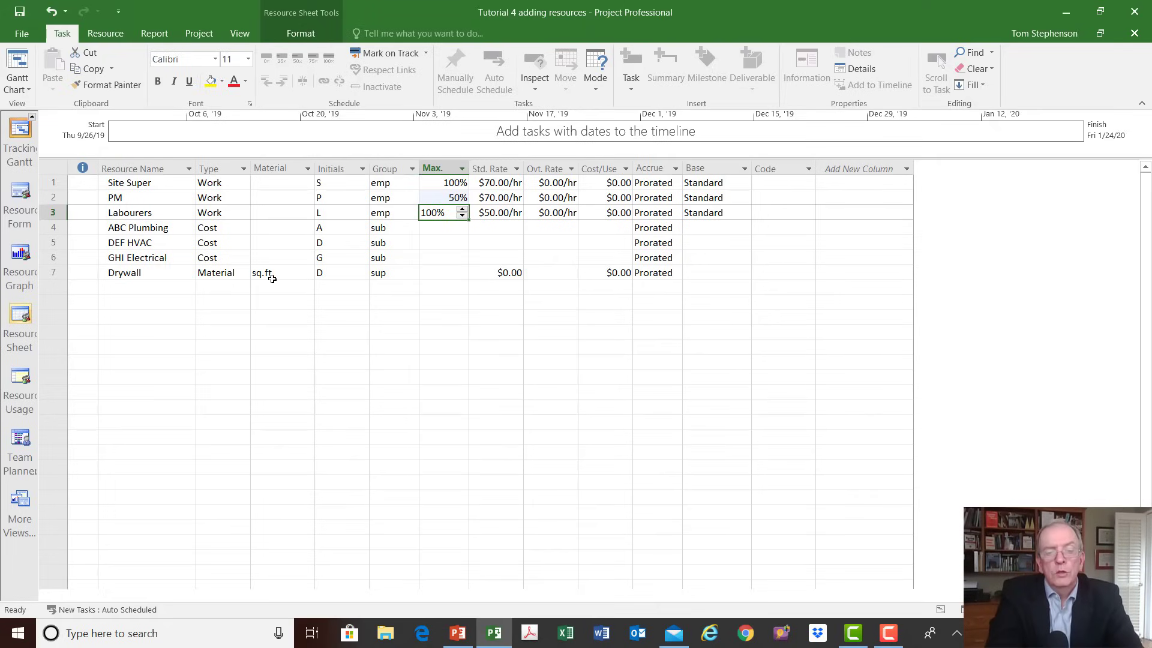
pyautogui.write('3')
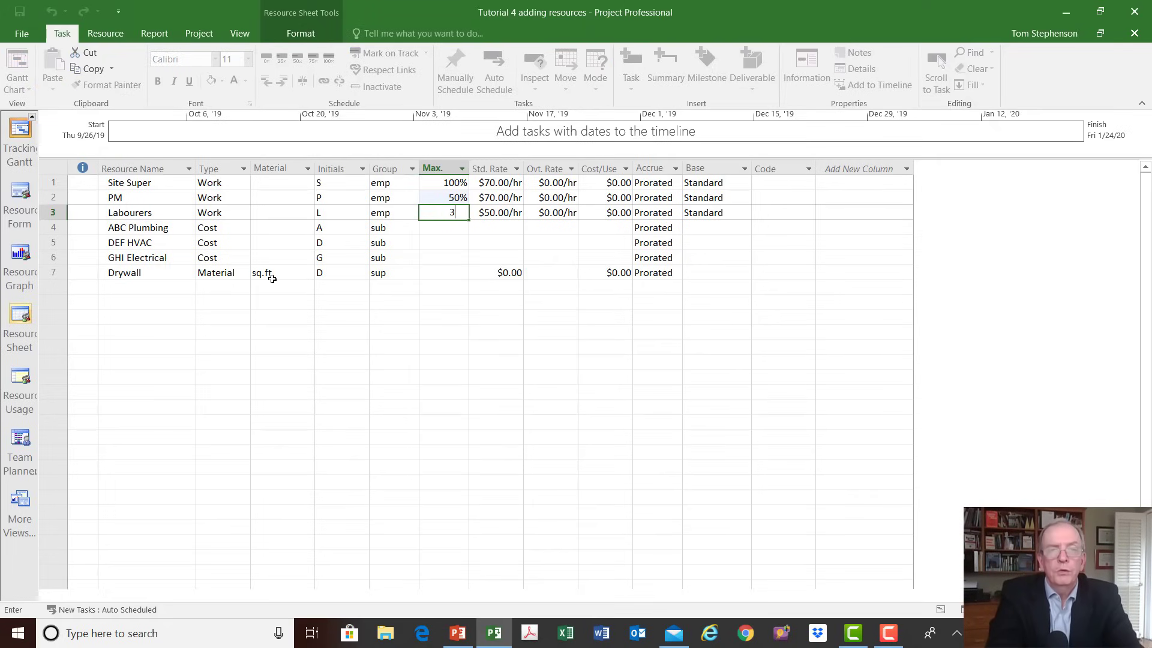
pyautogui.write('00')
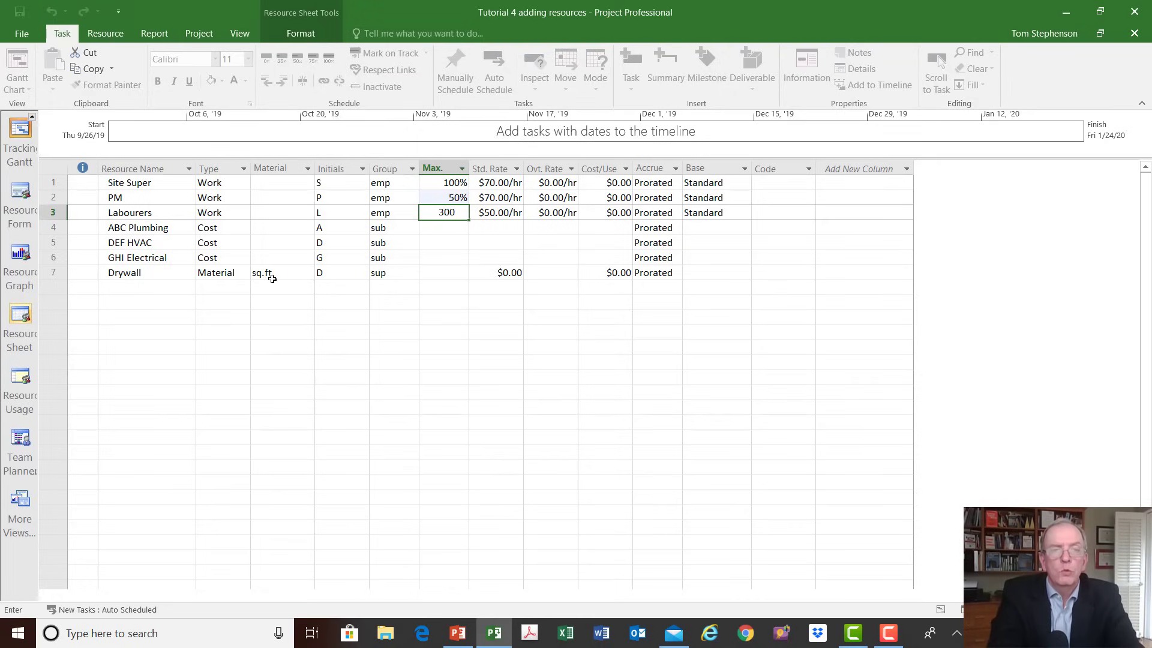
pyautogui.press('Return')
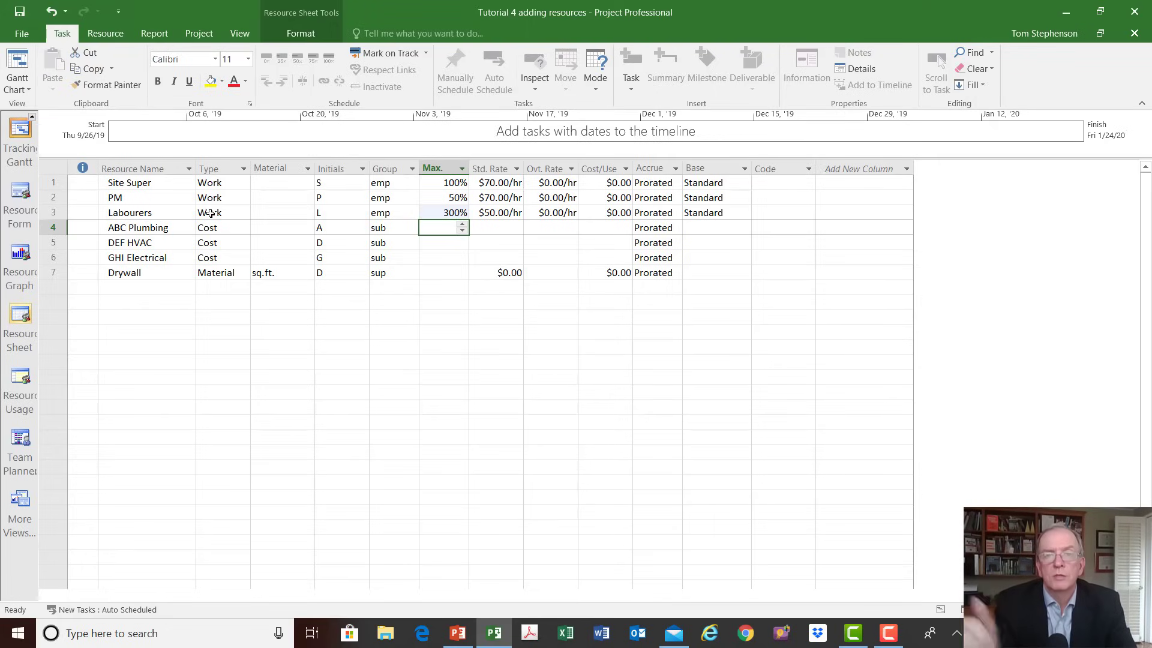
# - Review the cost accrual options offered for Site Super and choose Prorated
pyautogui.click(656, 181)
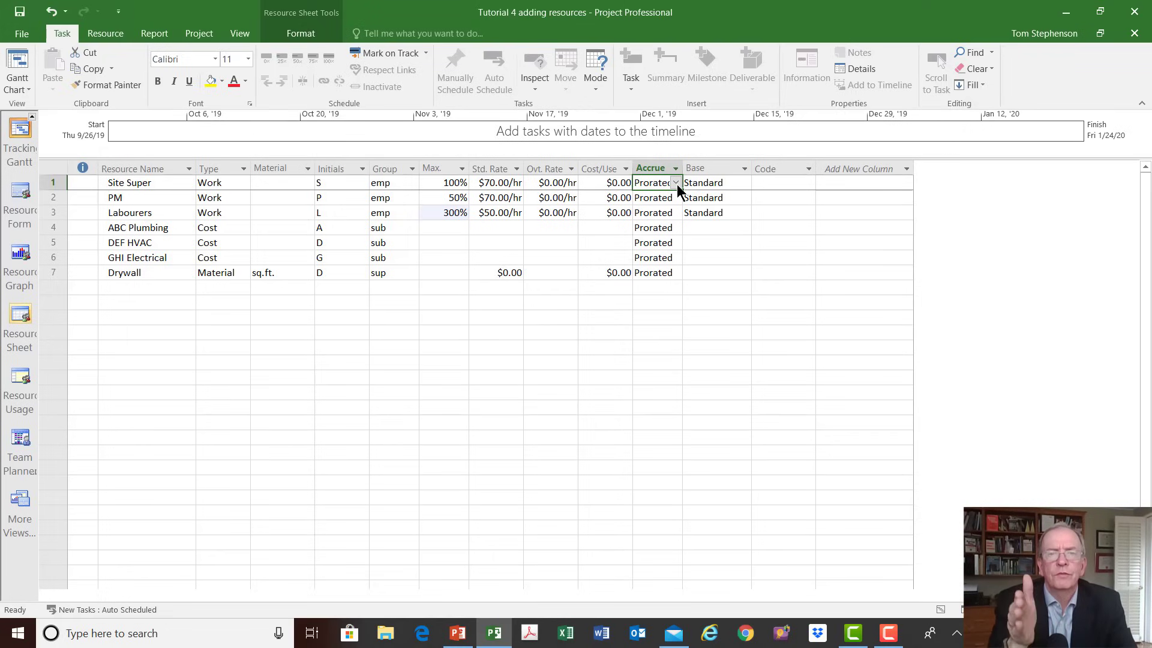
pyautogui.click(676, 183)
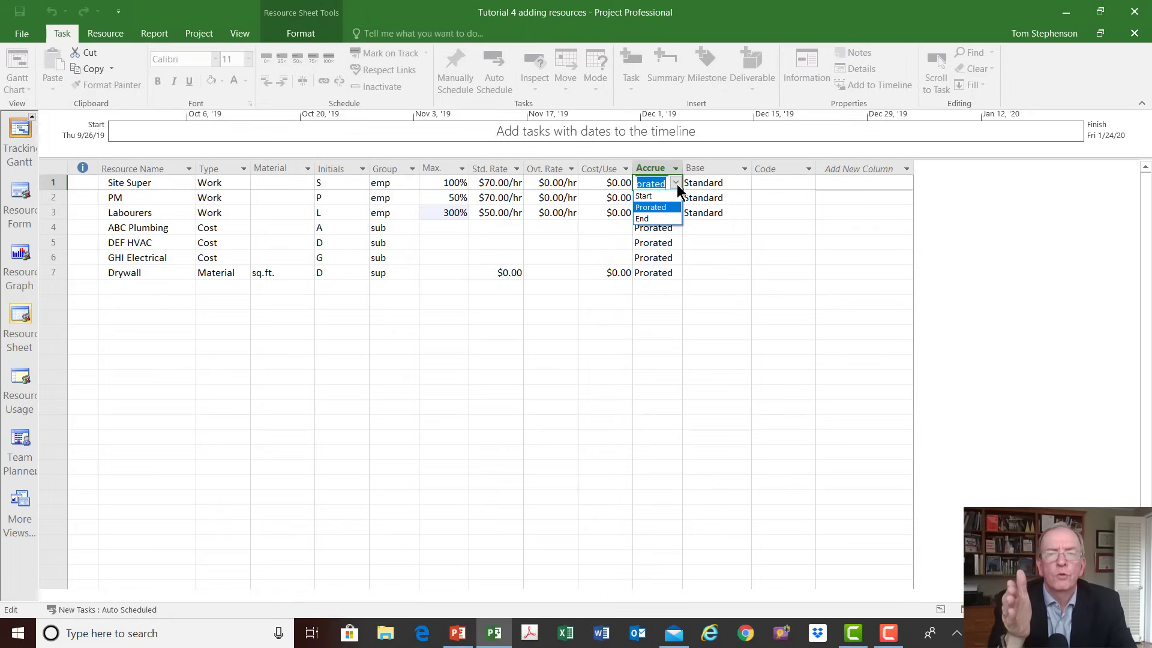
pyautogui.click(676, 183)
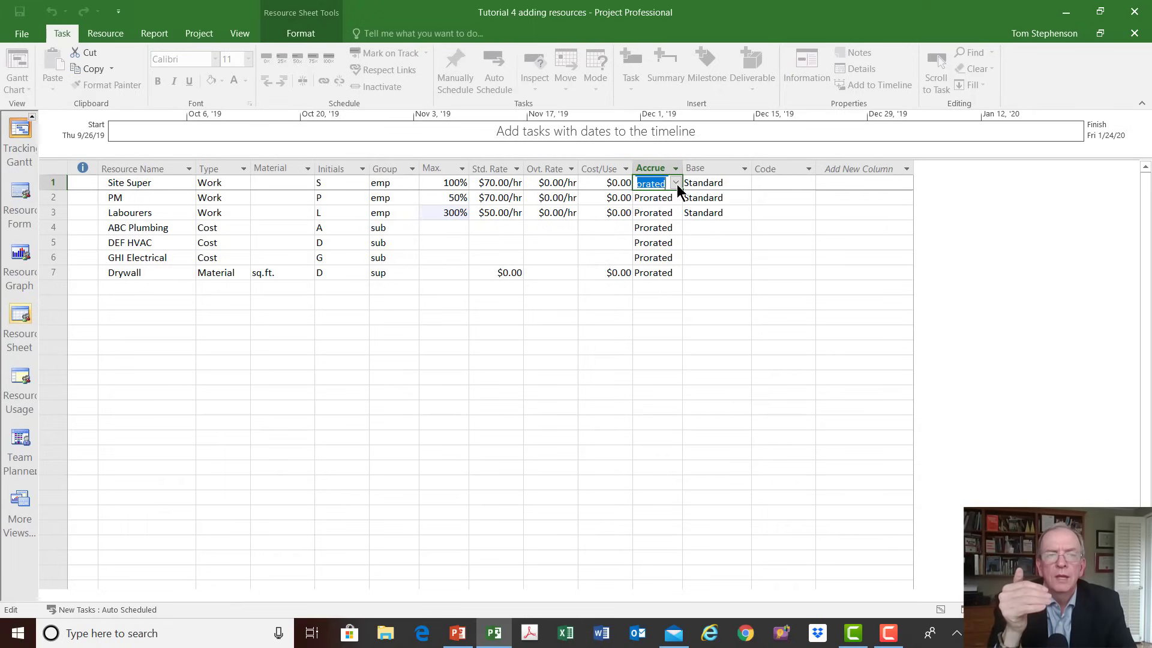
pyautogui.click(676, 183)
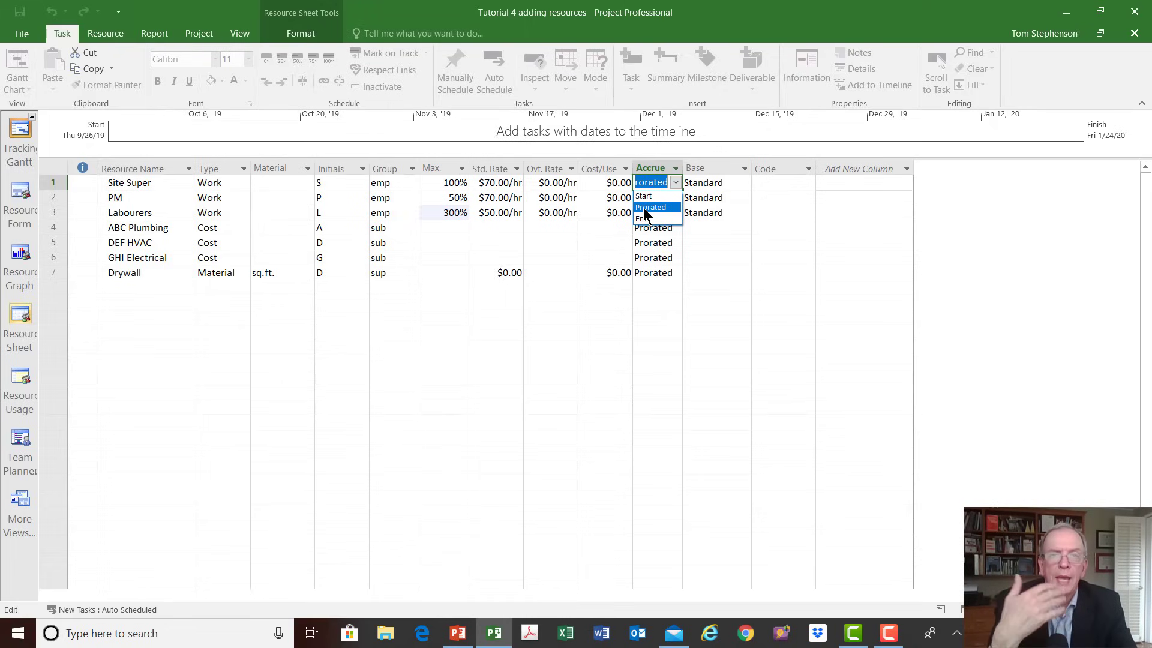
pyautogui.click(644, 207)
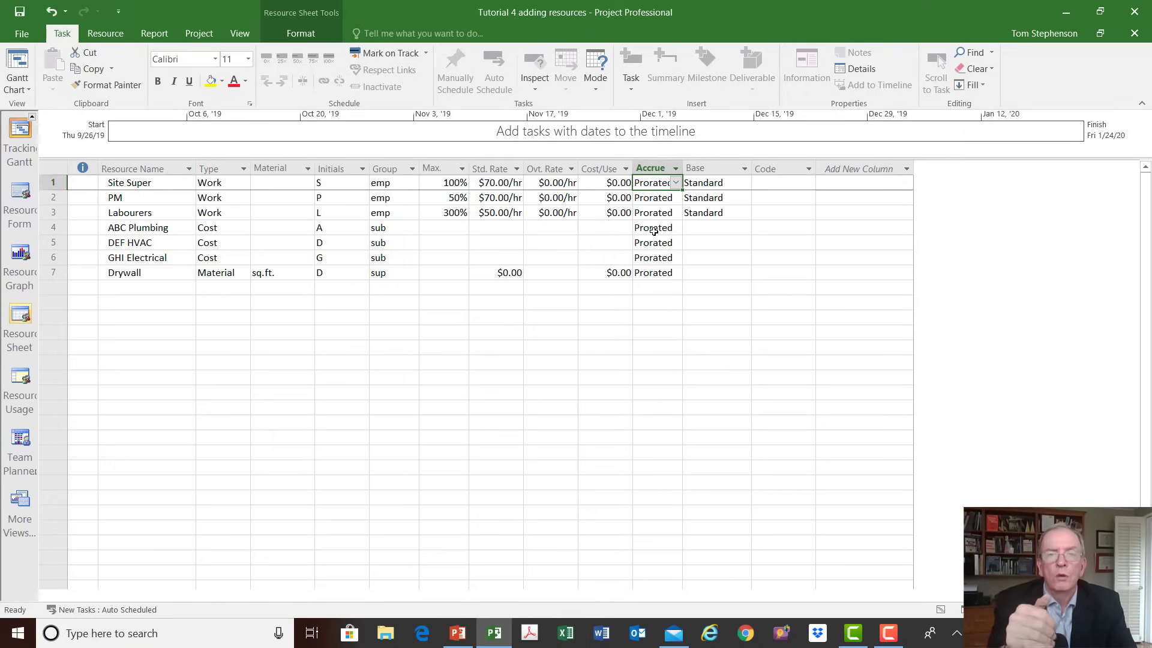
# - Set the cost accrual to End for ABC Plumbing, DEF HVAC and GHI Electrical
pyautogui.click(653, 230)
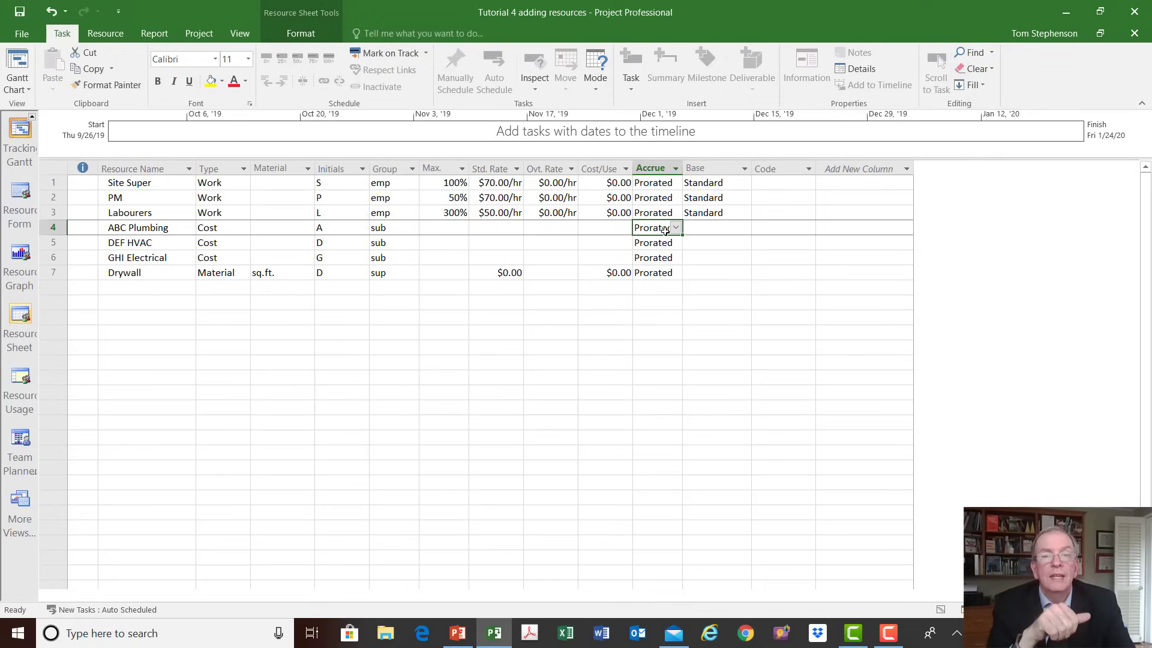
pyautogui.click(675, 228)
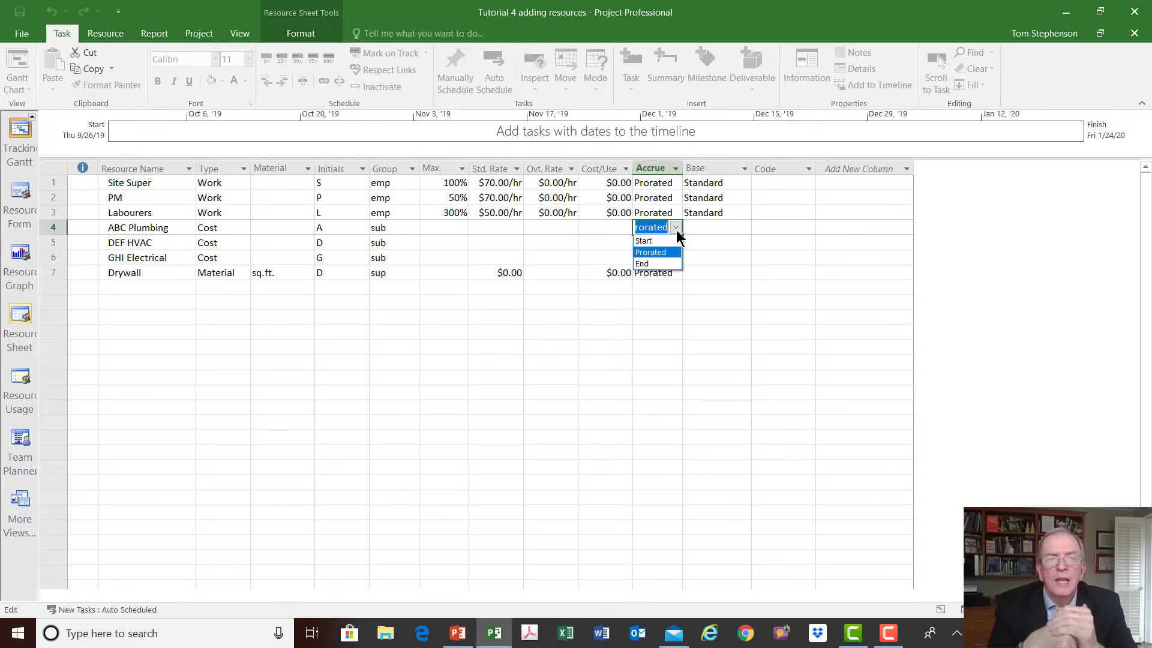
pyautogui.click(666, 266)
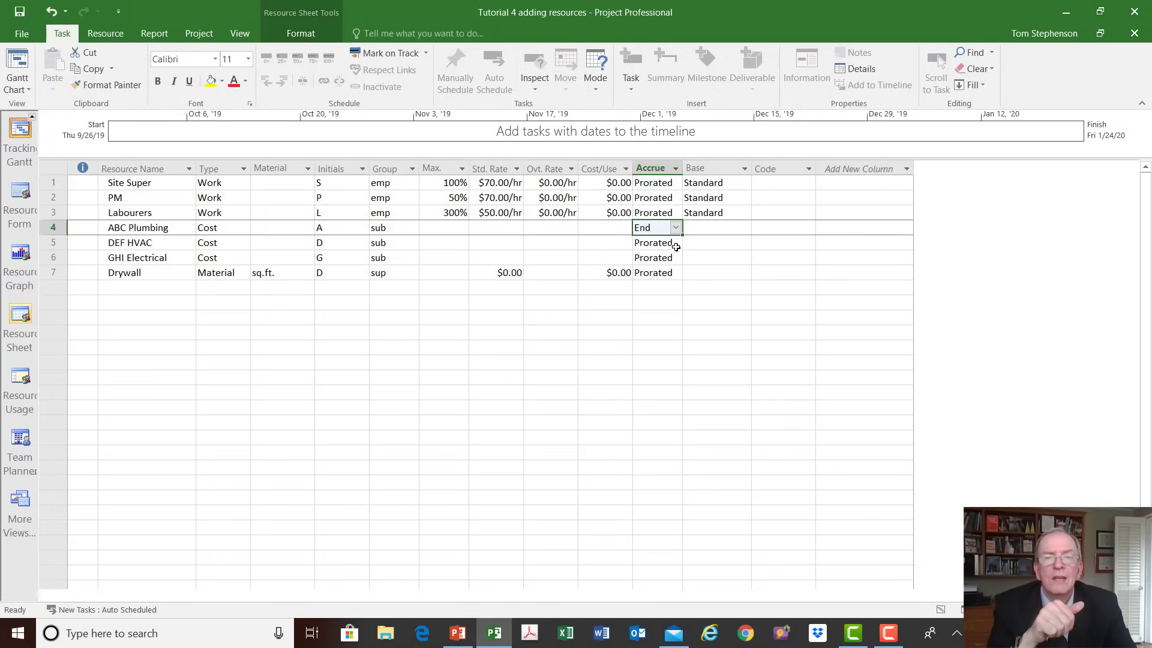
pyautogui.click(677, 245)
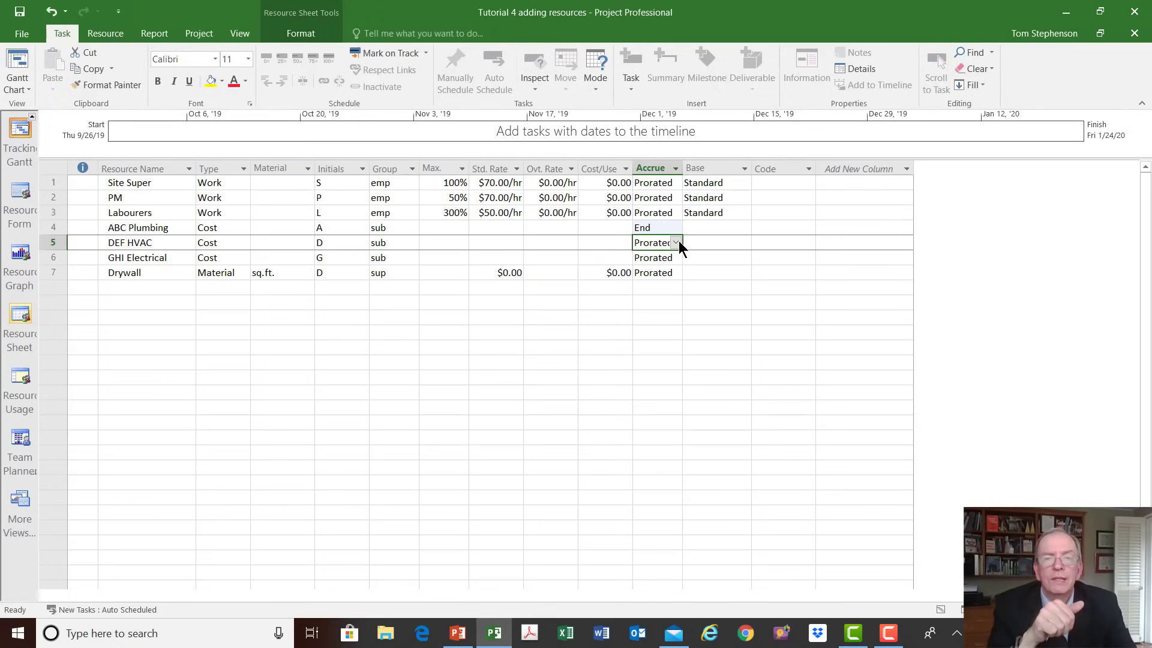
pyautogui.click(678, 243)
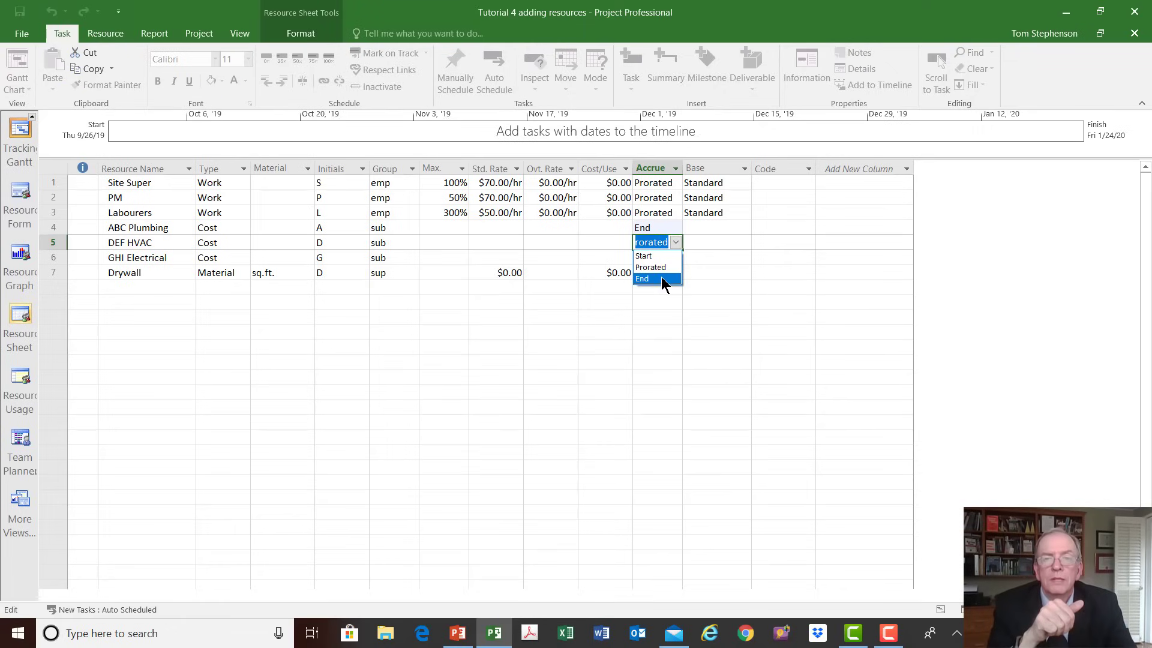
pyautogui.click(661, 277)
pyautogui.click(676, 258)
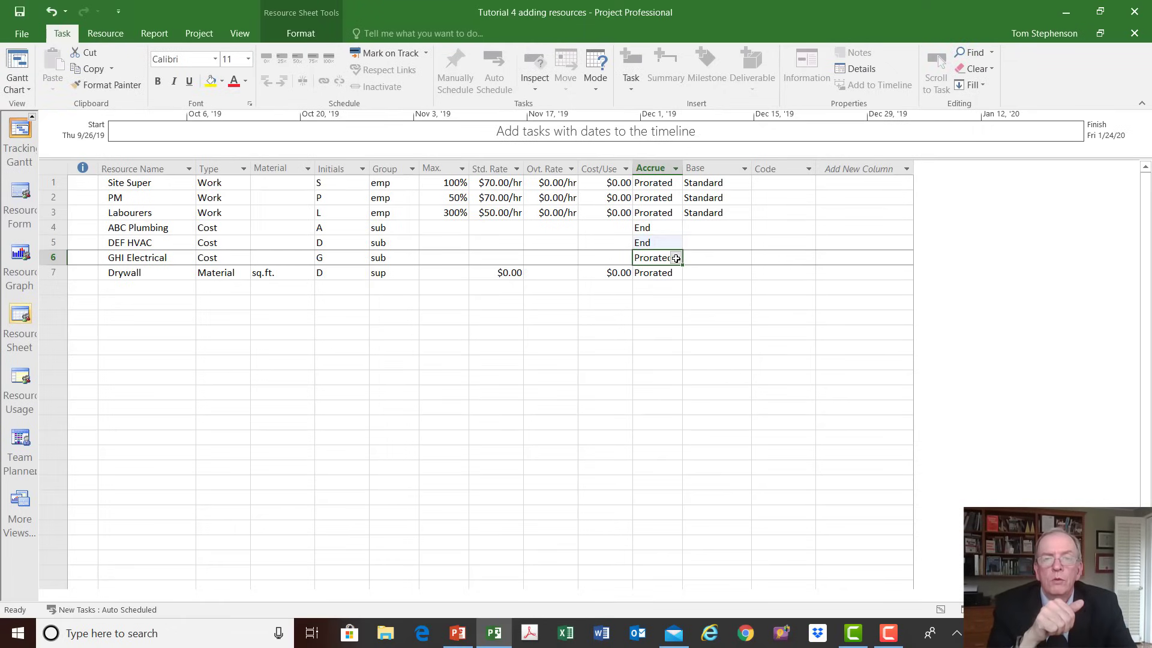
pyautogui.click(676, 257)
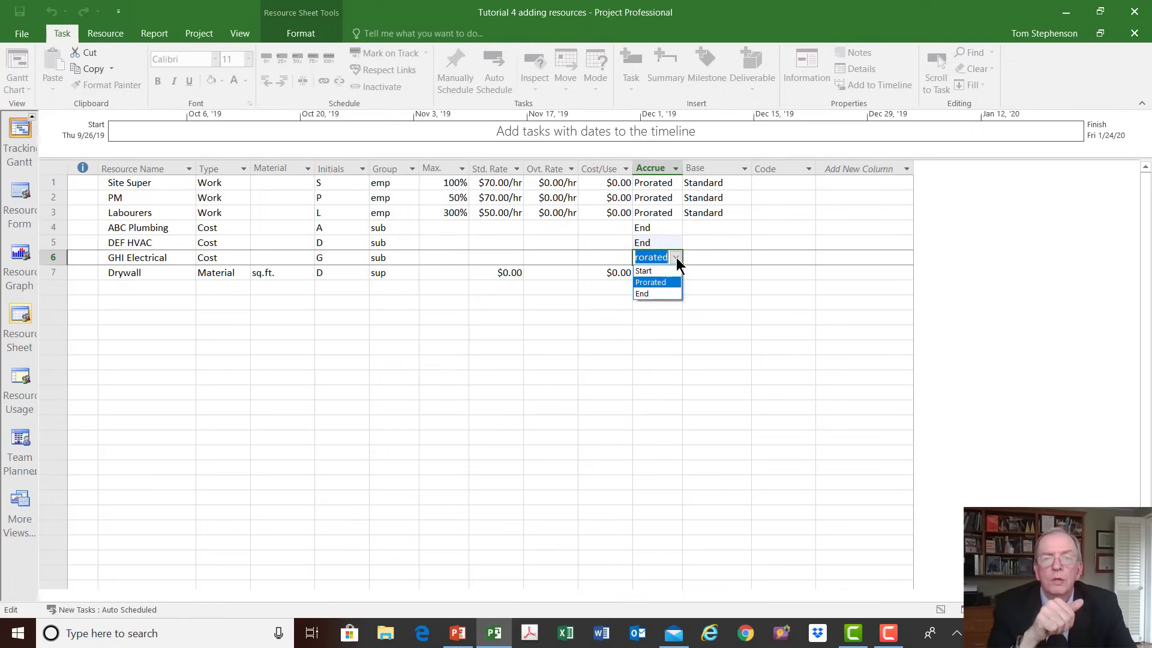
pyautogui.click(662, 295)
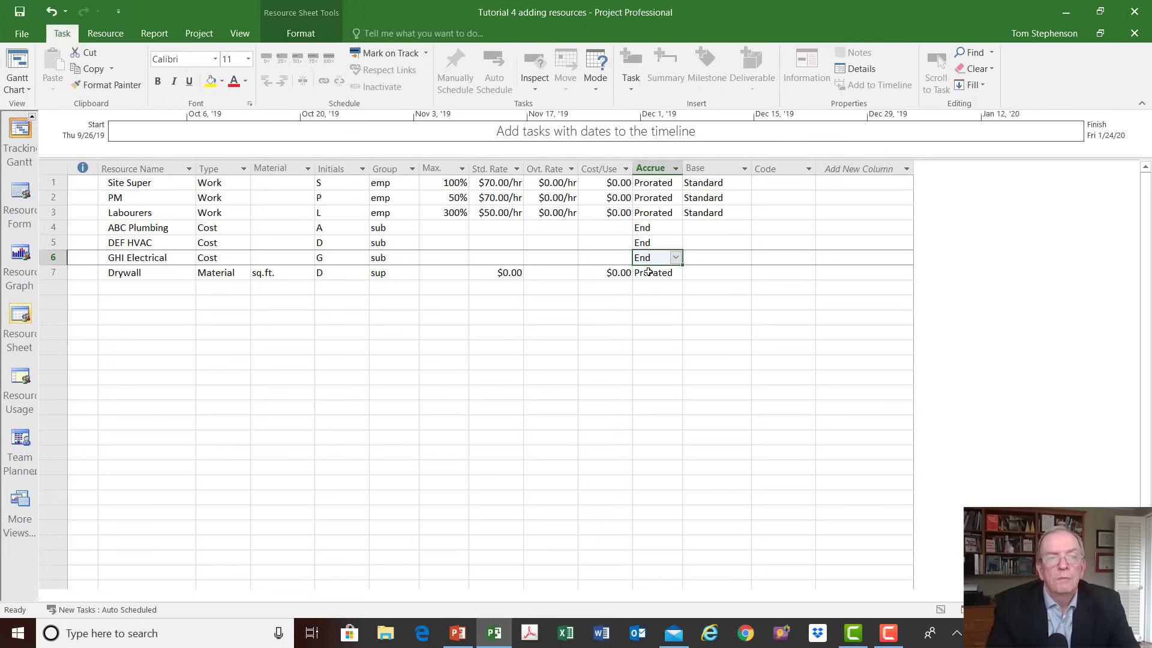
# - Set the cost accrual of the Drywall material resource to Start
pyautogui.click(649, 272)
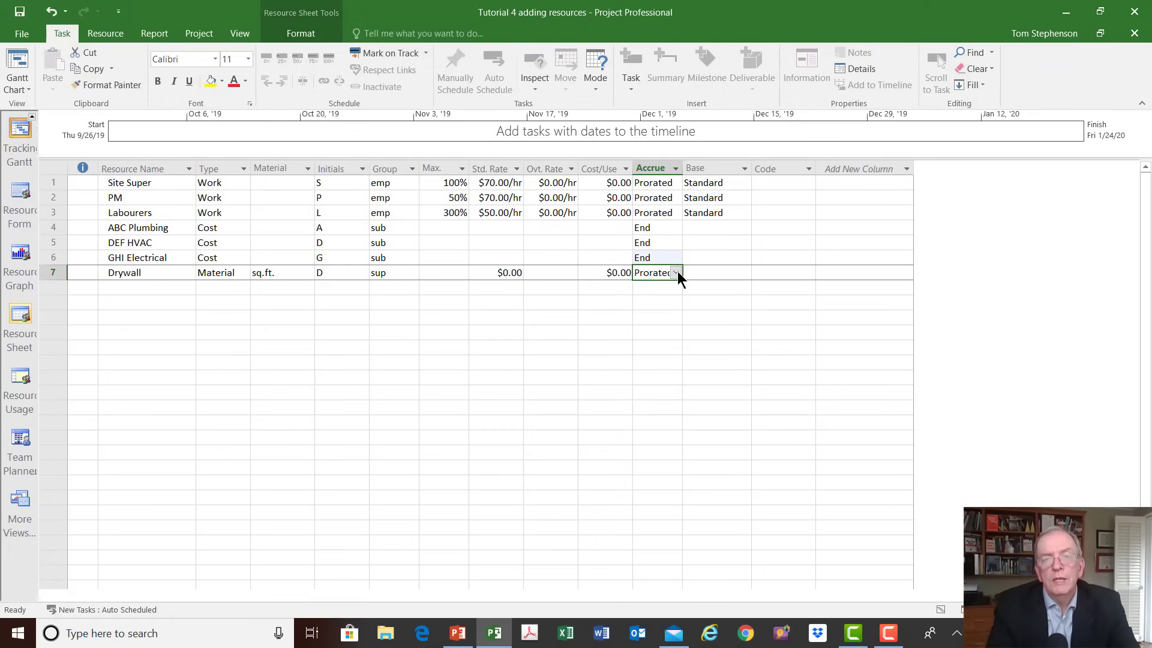
pyautogui.click(675, 272)
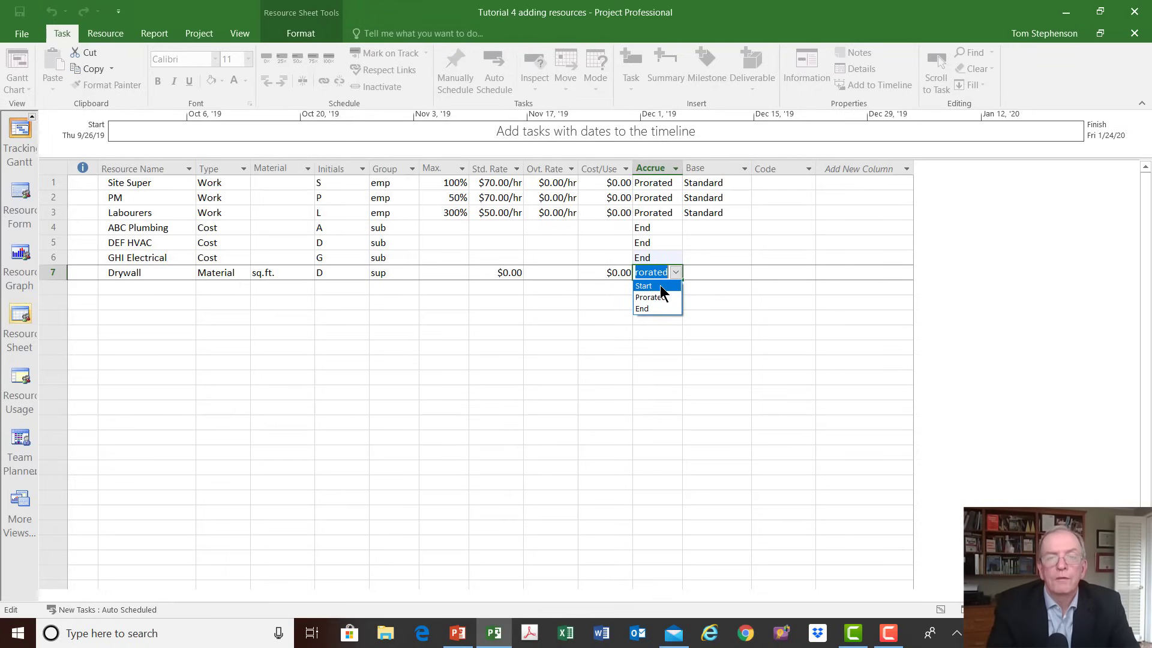
pyautogui.click(660, 285)
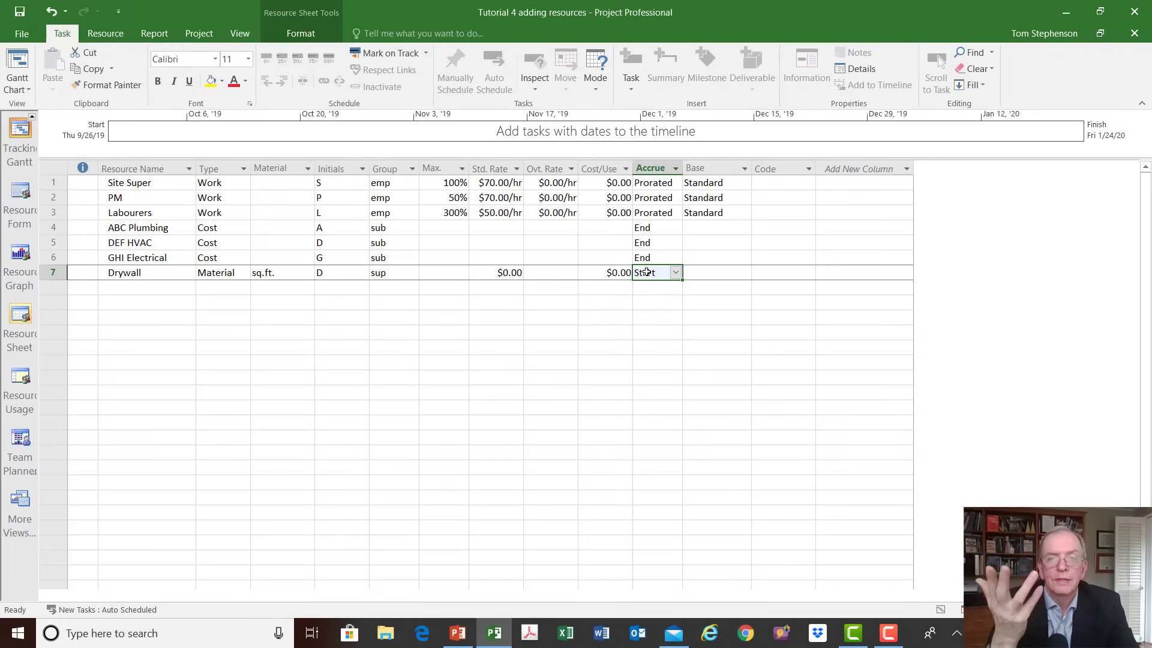
pyautogui.click(639, 302)
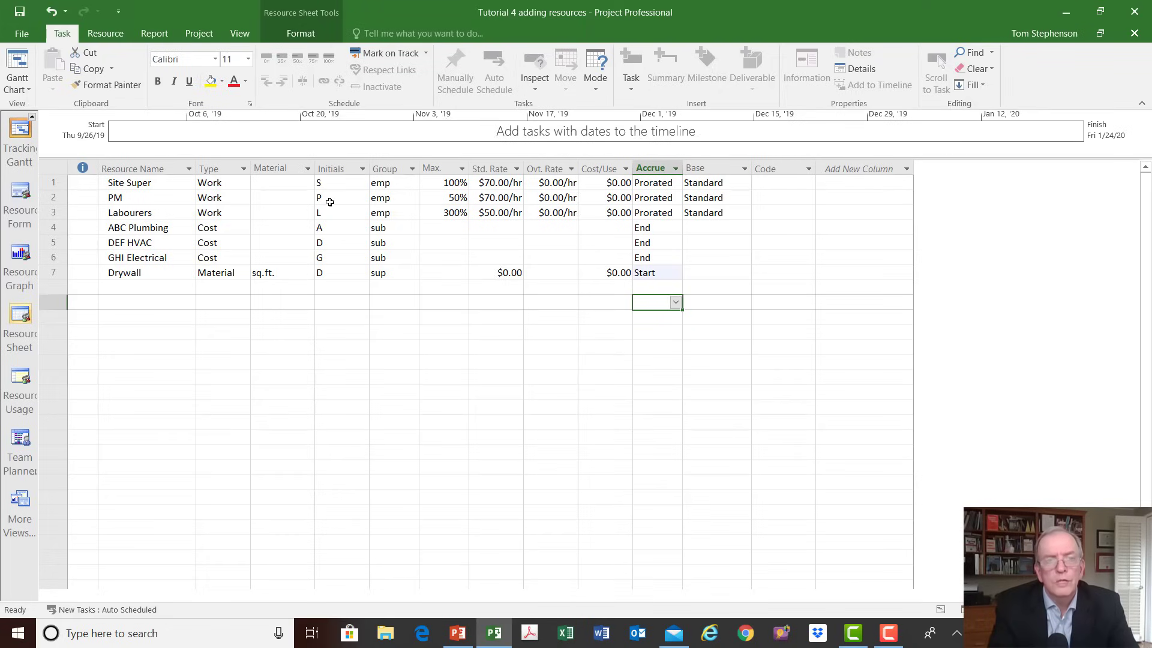
# - Review the base calendar options offered for Site Super without changing the calendar
pyautogui.click(718, 182)
pyautogui.click(746, 185)
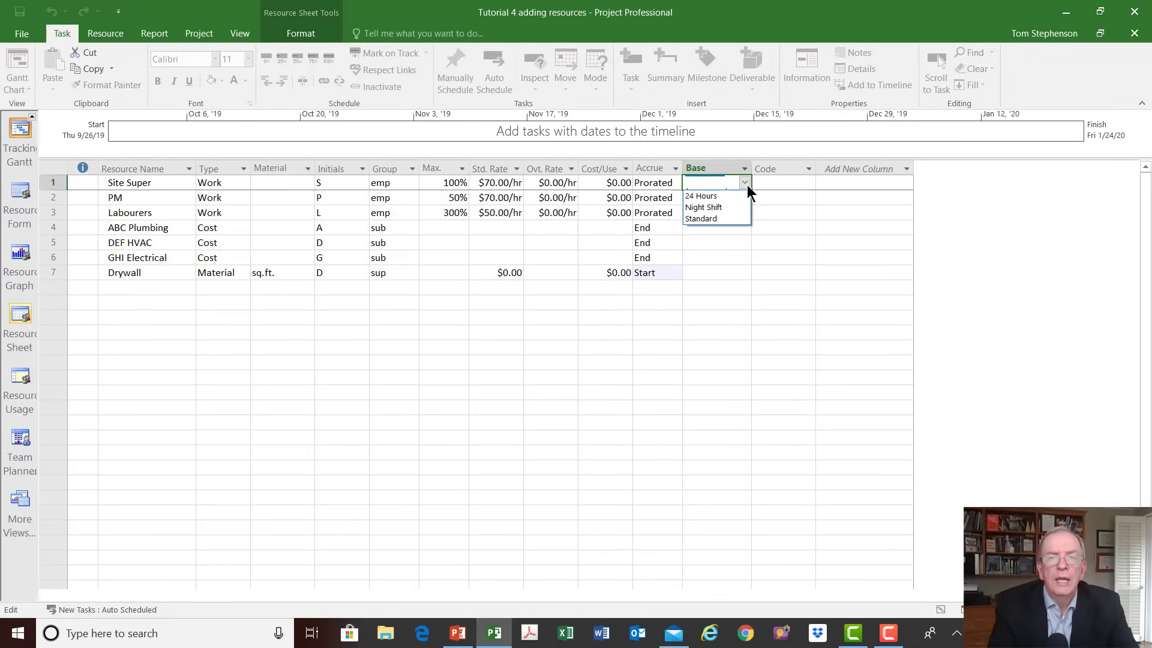
pyautogui.click(736, 184)
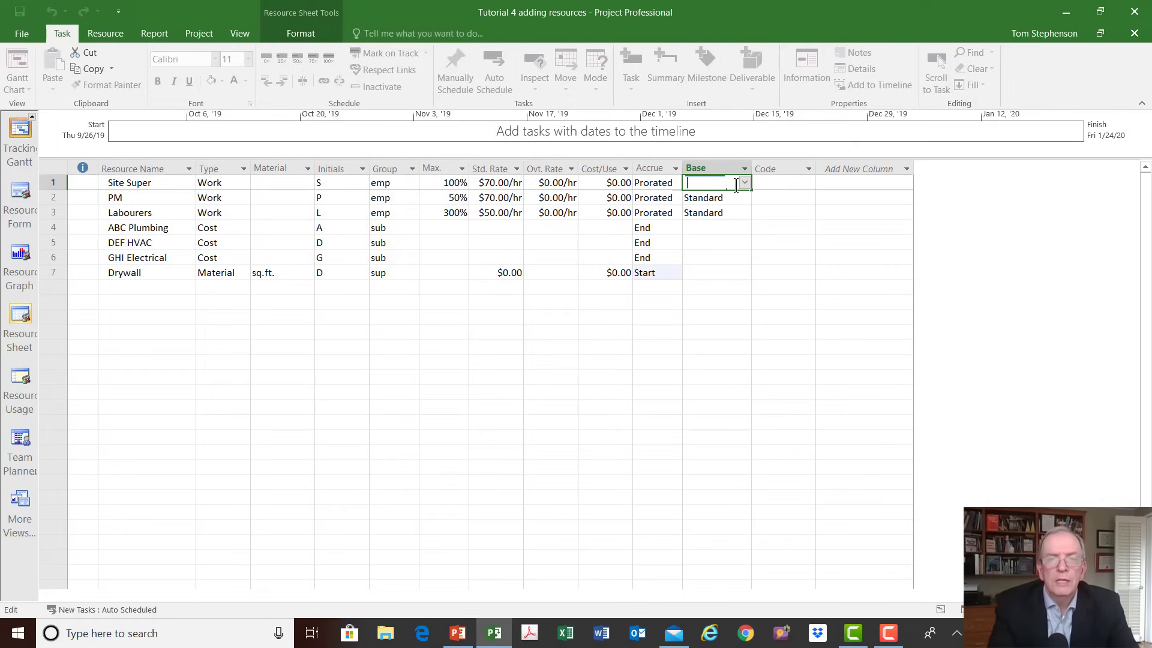
pyautogui.click(777, 183)
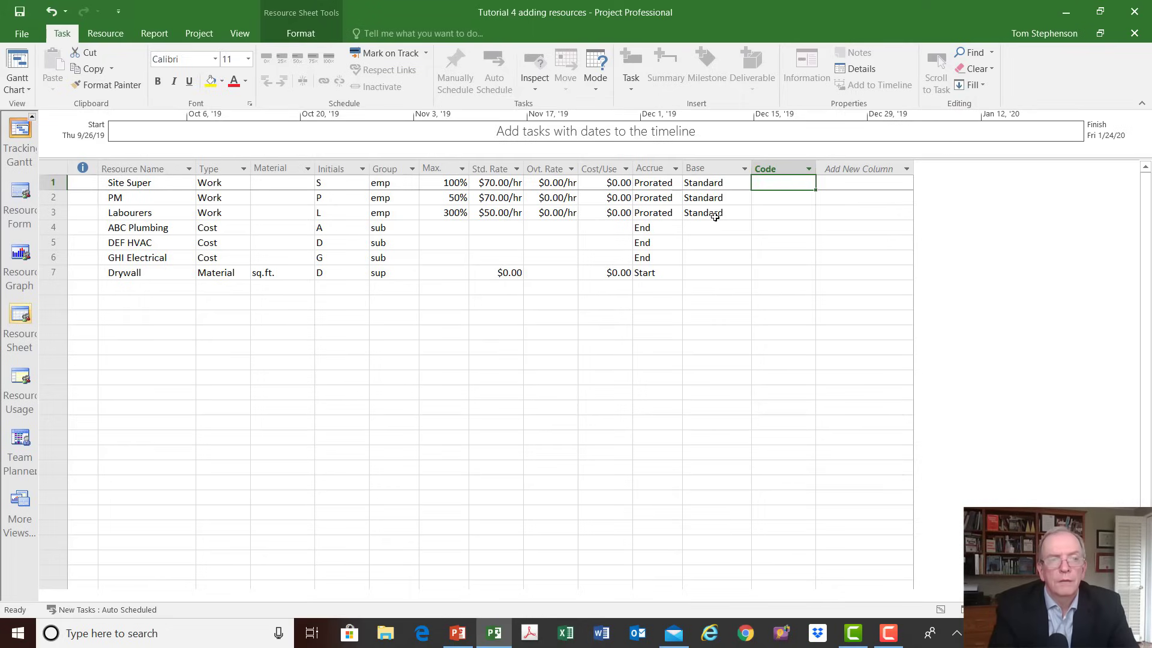
# - Save the project and switch from the Resource Sheet to the Gantt Chart view
pyautogui.click(19, 13)
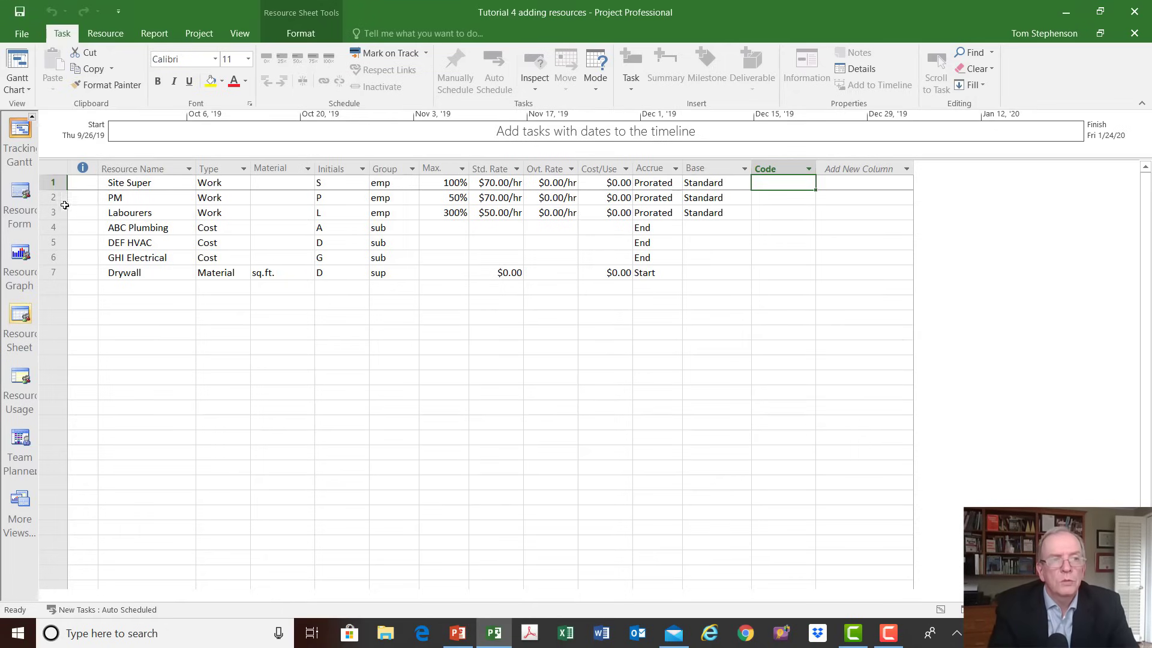
pyautogui.click(32, 116)
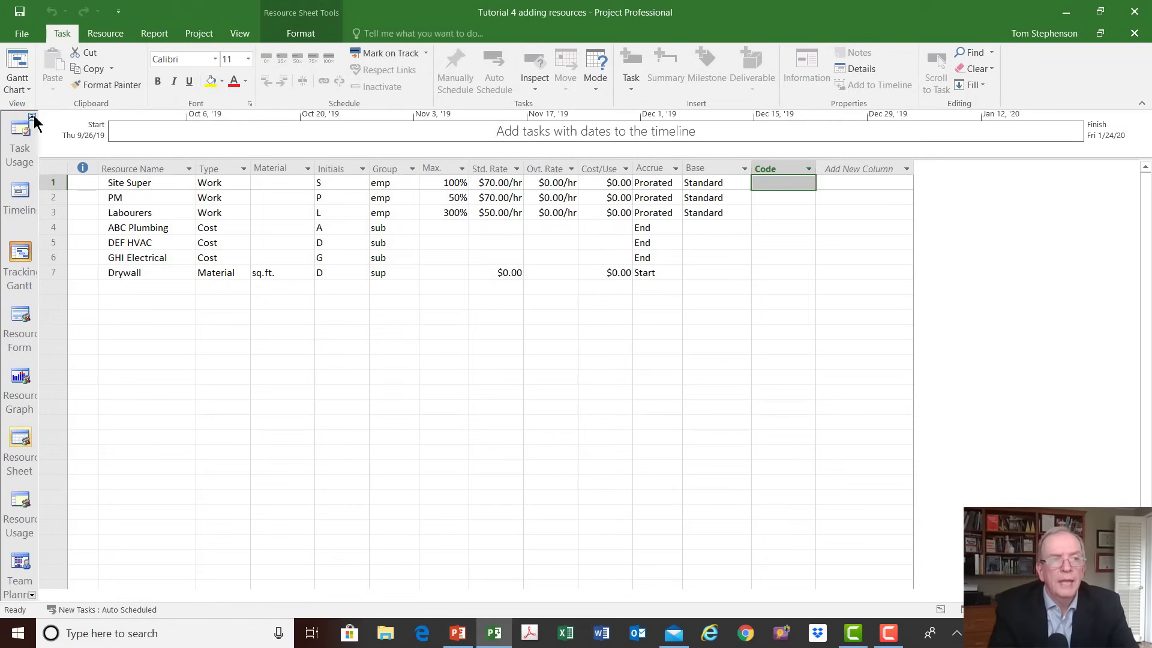
pyautogui.click(32, 116)
pyautogui.click(32, 116)
pyautogui.click(32, 117)
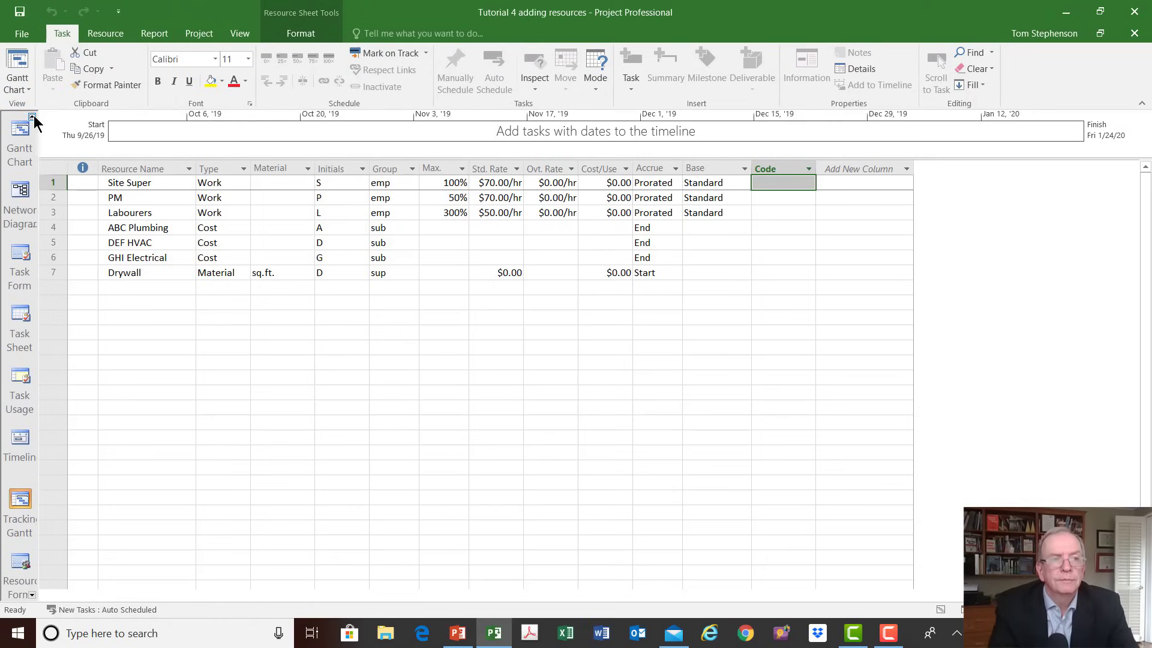
pyautogui.click(31, 116)
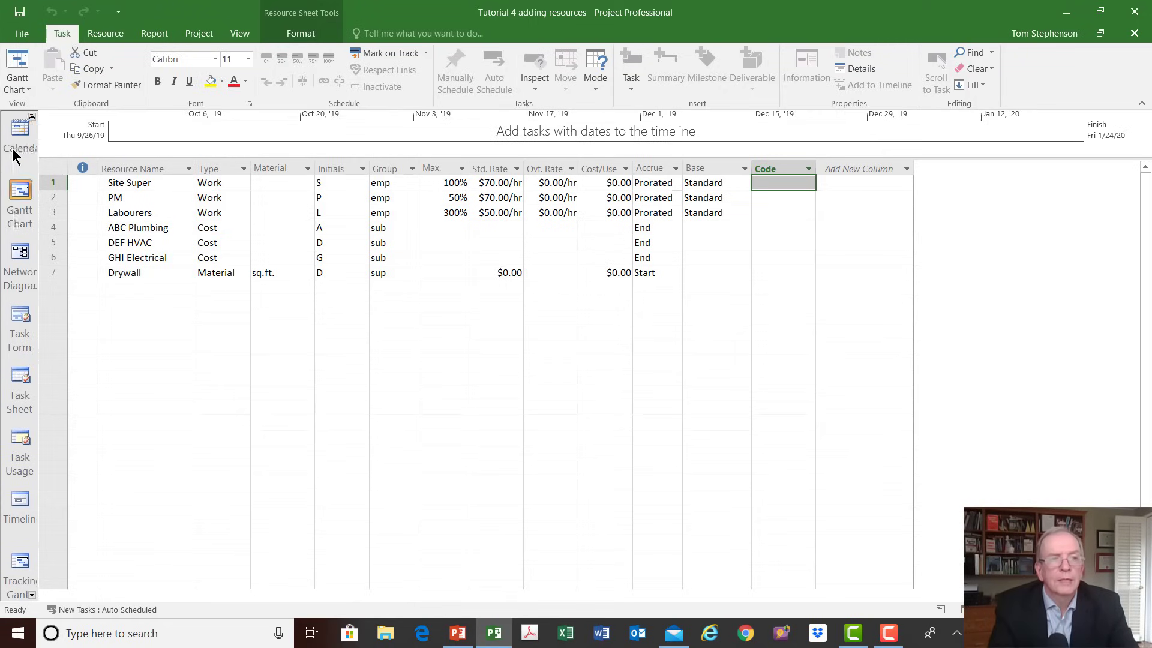
pyautogui.rightClick(17, 155)
pyautogui.click(58, 176)
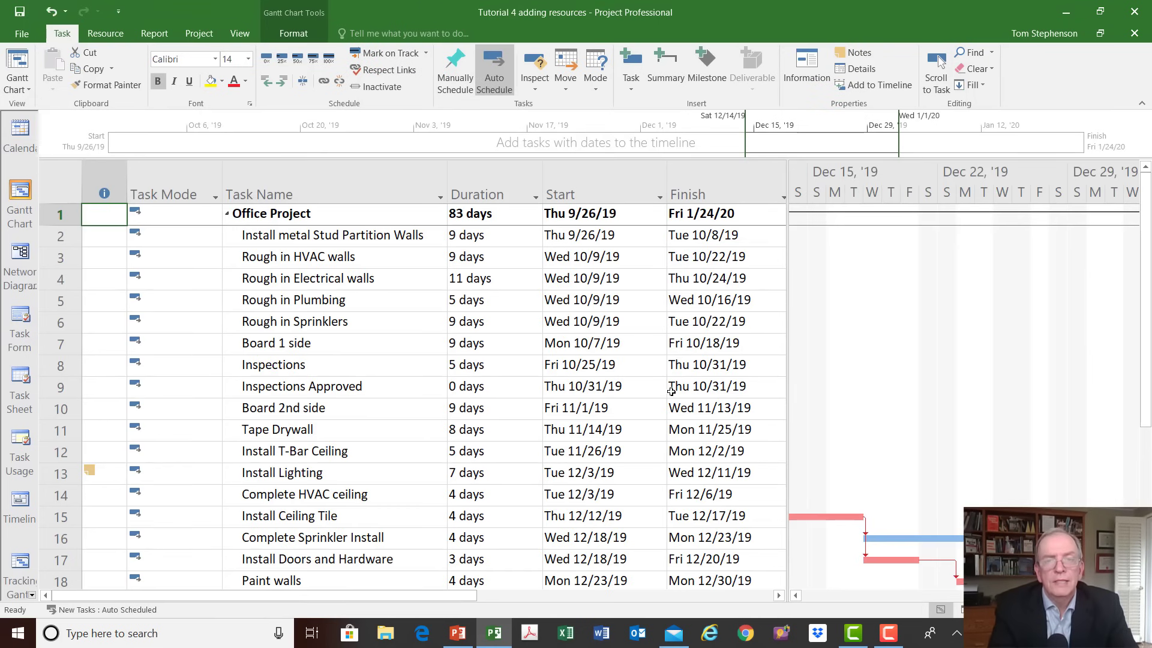
# - Widen the task table to show the Resource Names column and review the resources offered for the Office Project summary task
pyautogui.moveTo(787, 343); pyautogui.dragTo(1062, 341)
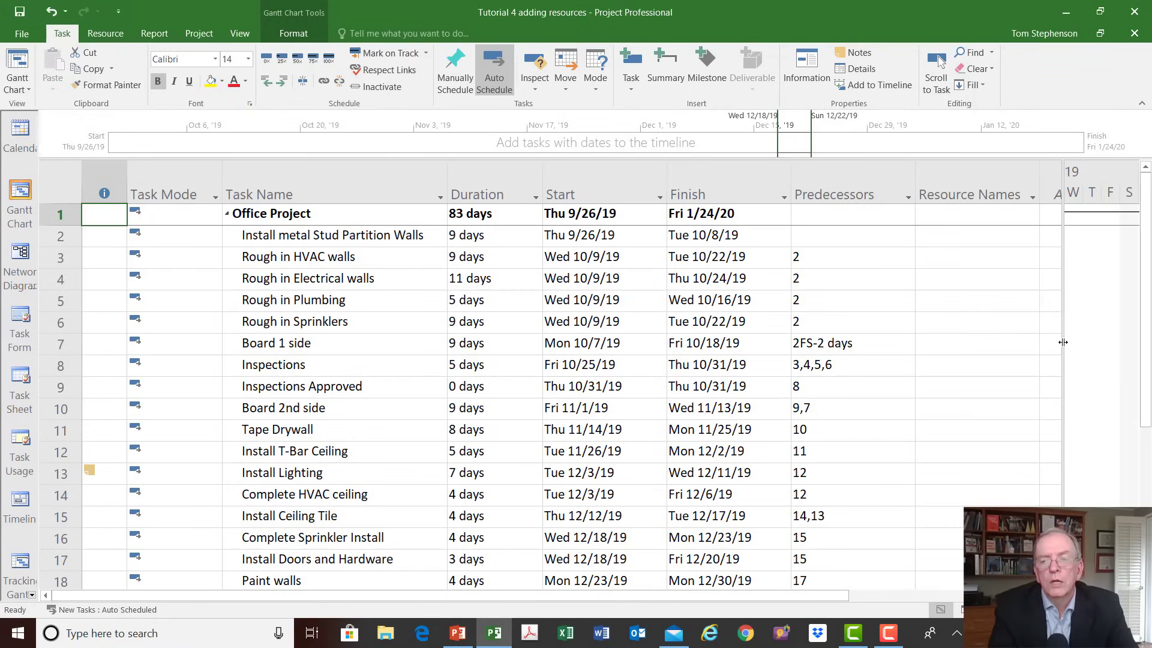
pyautogui.click(992, 220)
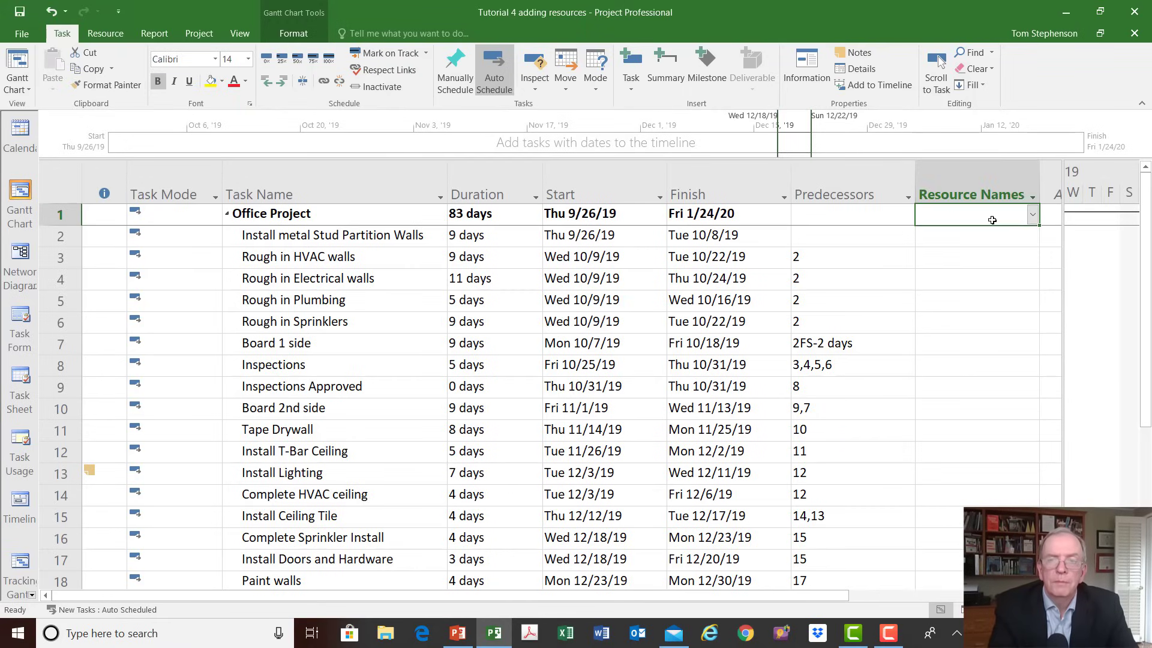
pyautogui.click(1031, 216)
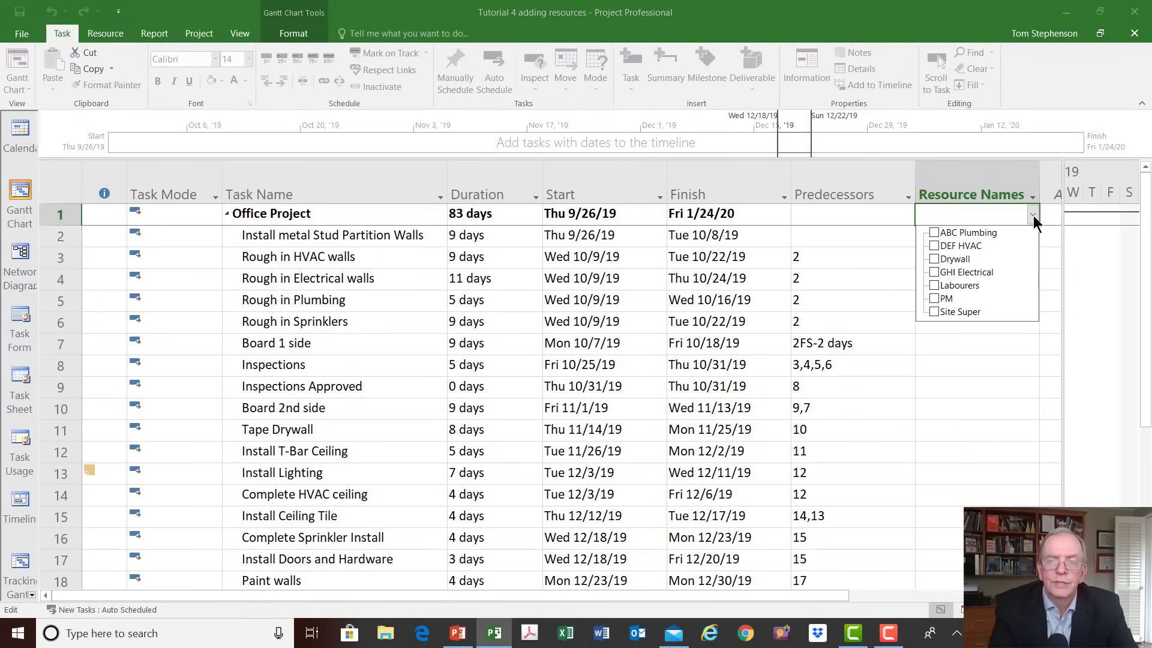
pyautogui.click(1033, 216)
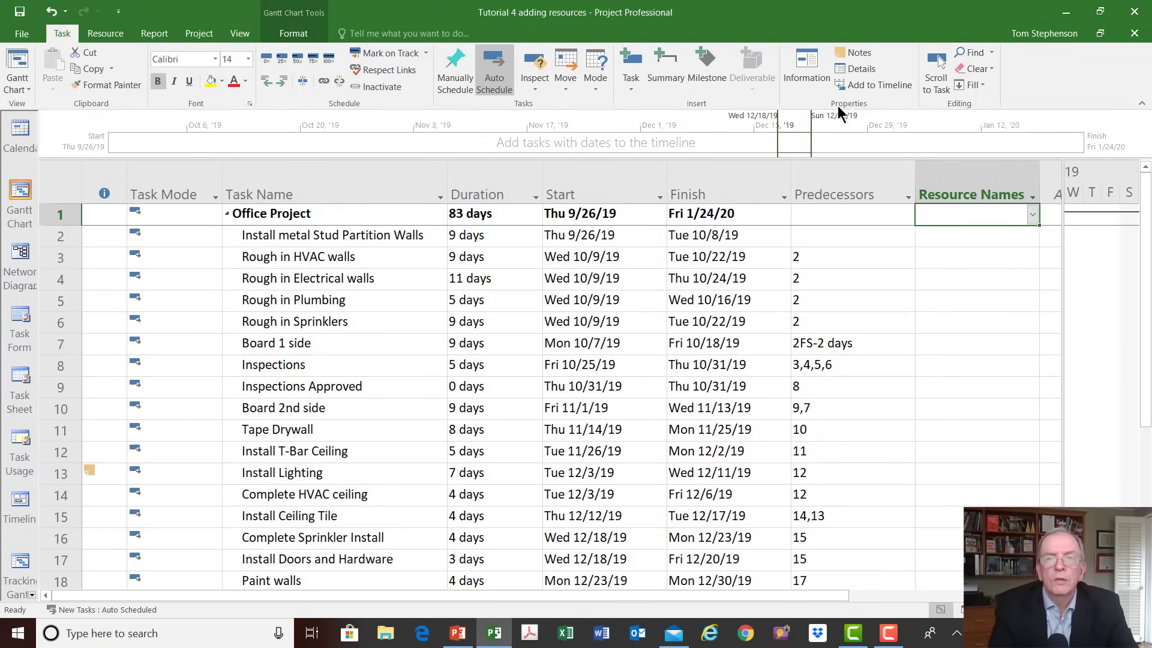
# - Review the resource choices in the task details form for Office Project, and close the form
pyautogui.click(858, 69)
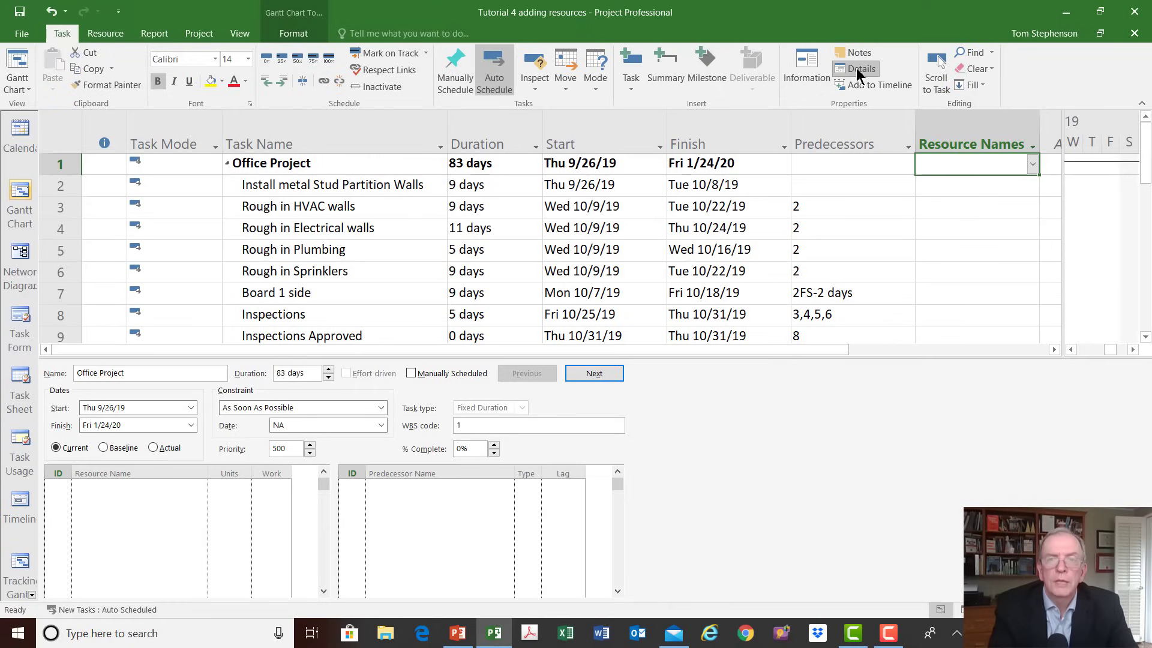
pyautogui.rightClick(750, 481)
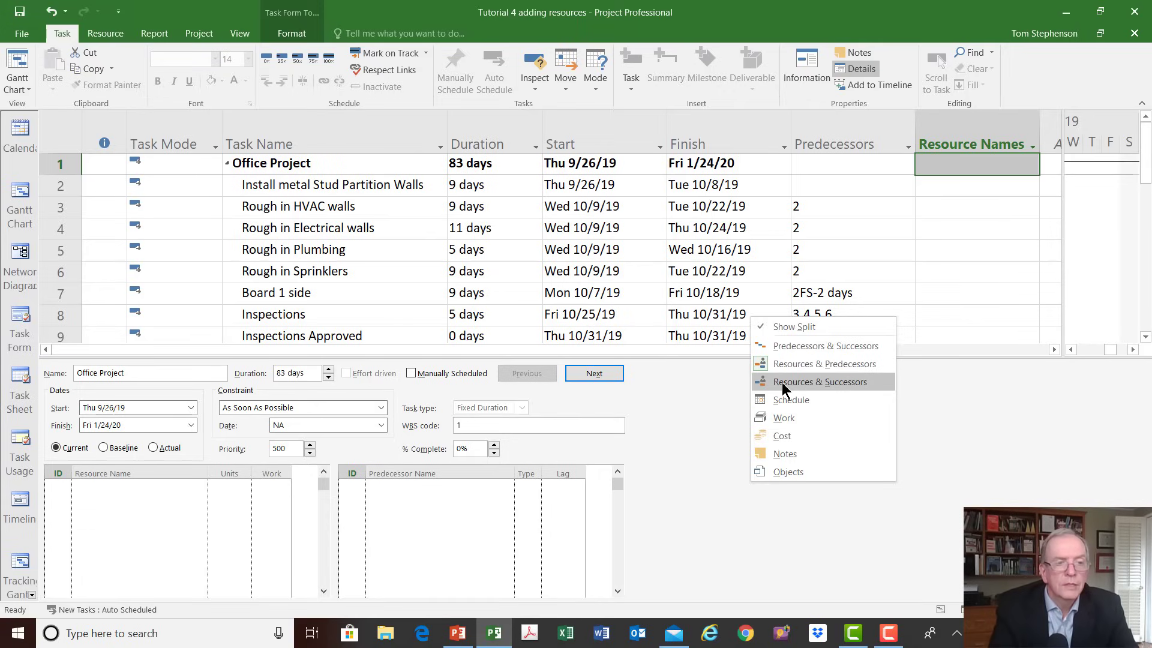
pyautogui.click(654, 496)
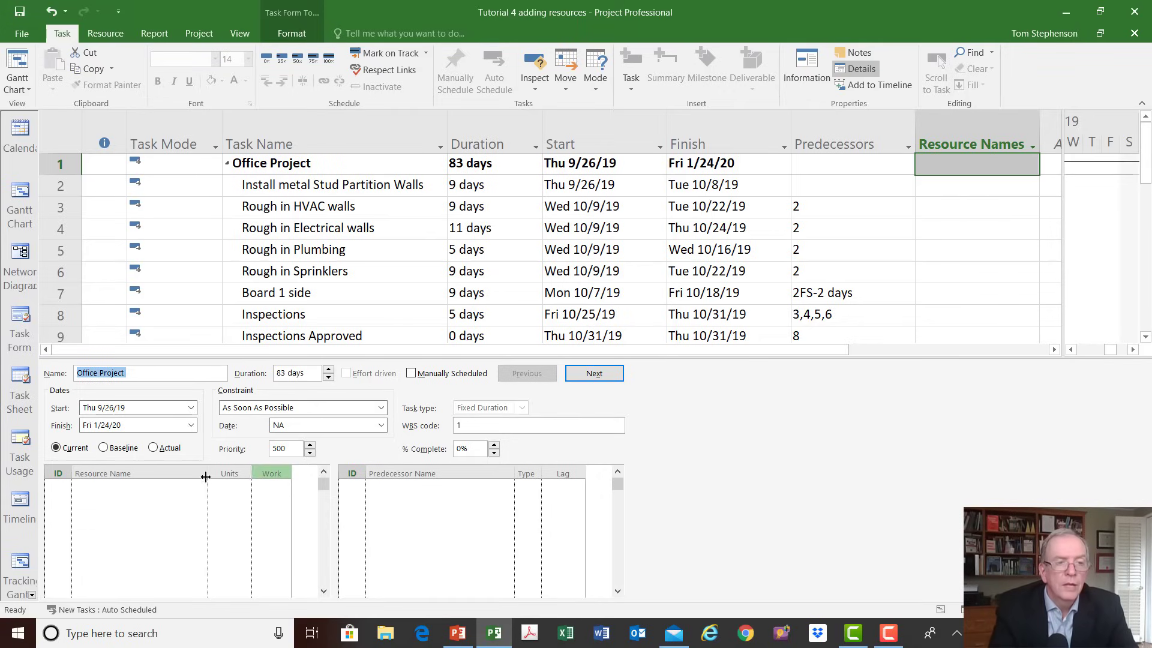
pyautogui.click(186, 486)
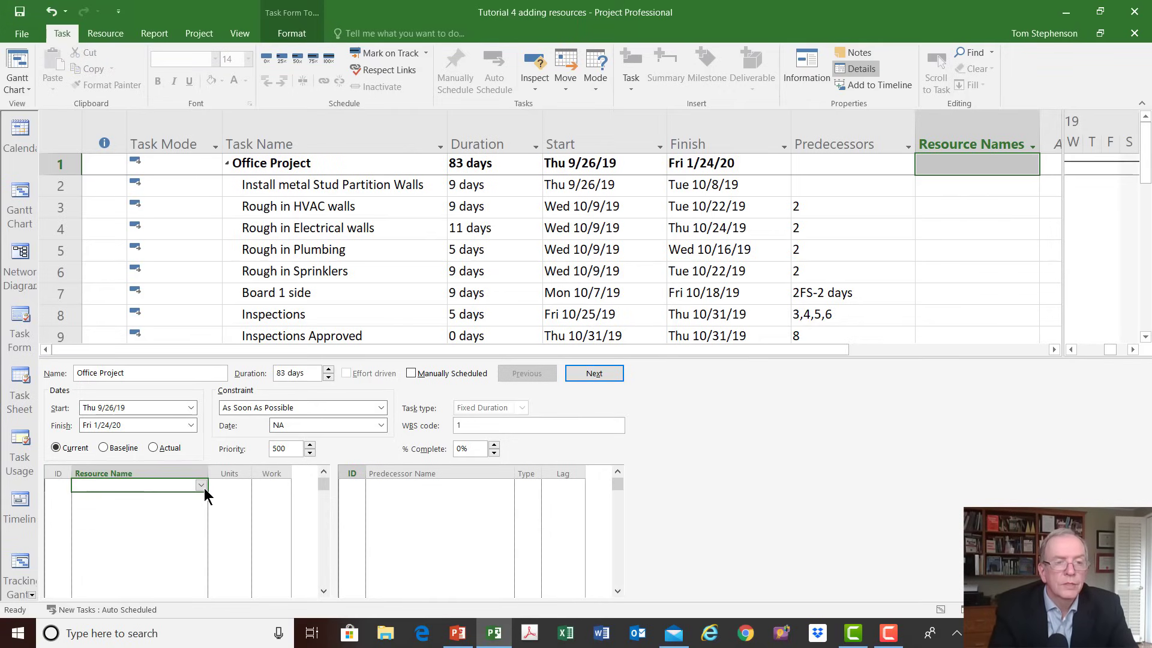
pyautogui.click(203, 488)
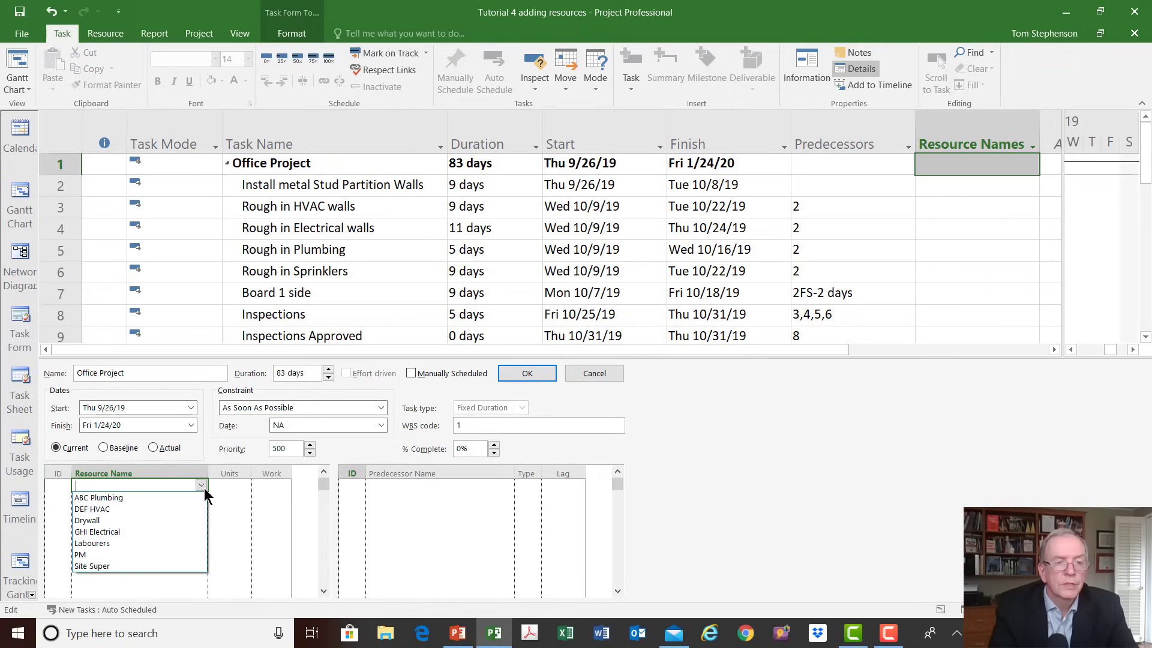
pyautogui.click(771, 498)
pyautogui.click(743, 298)
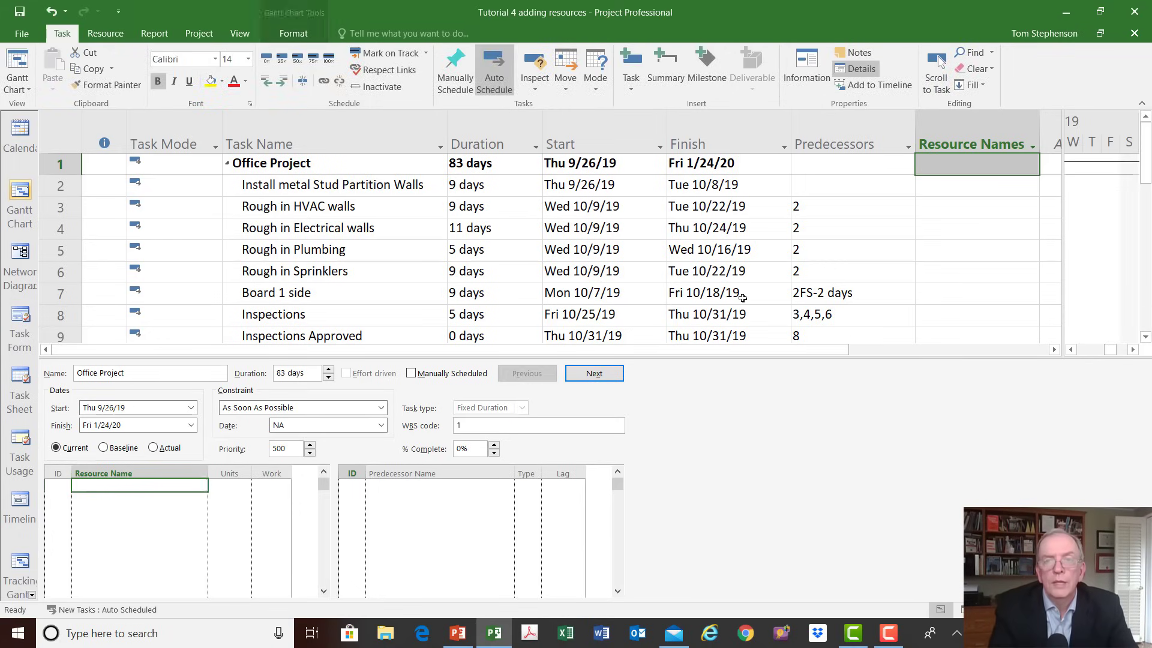
pyautogui.click(864, 72)
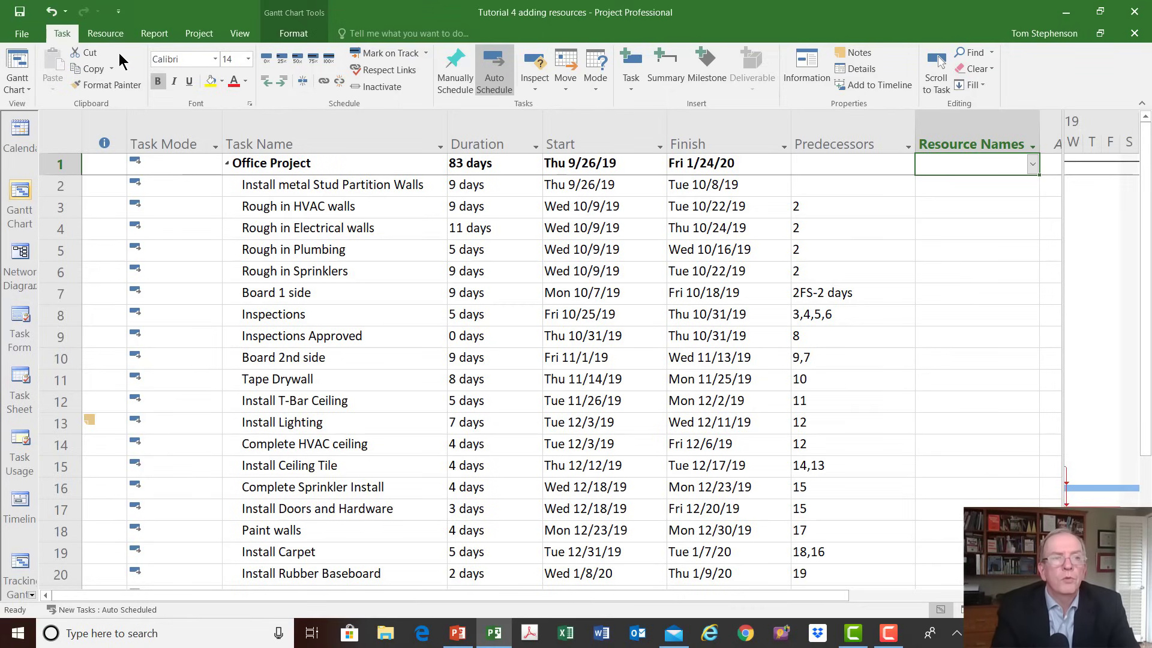
# - Open the Assign Resources dialog over the task table and narrow the table to show more of the Gantt bars
pyautogui.click(112, 35)
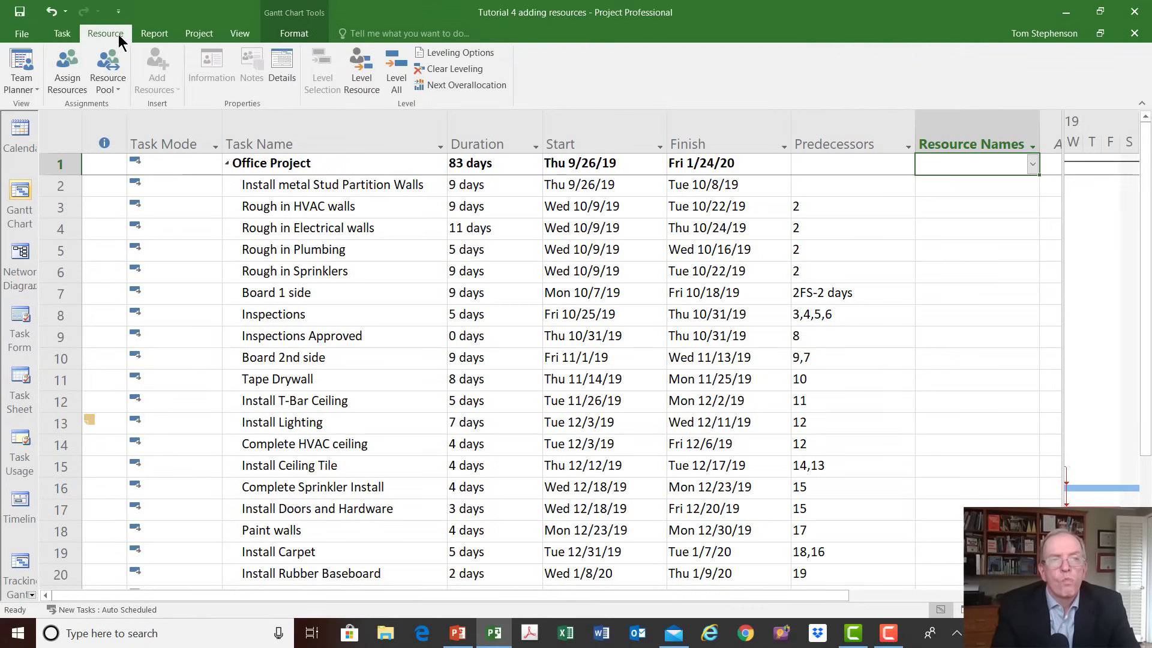
pyautogui.click(68, 75)
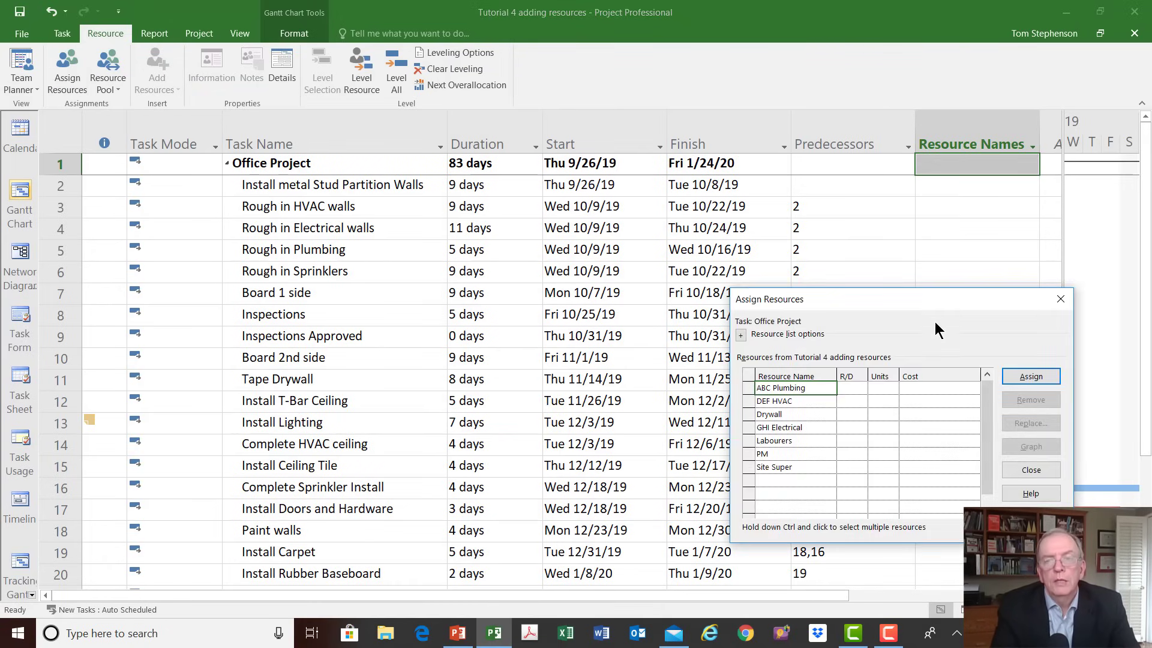
pyautogui.moveTo(919, 293); pyautogui.dragTo(583, 281)
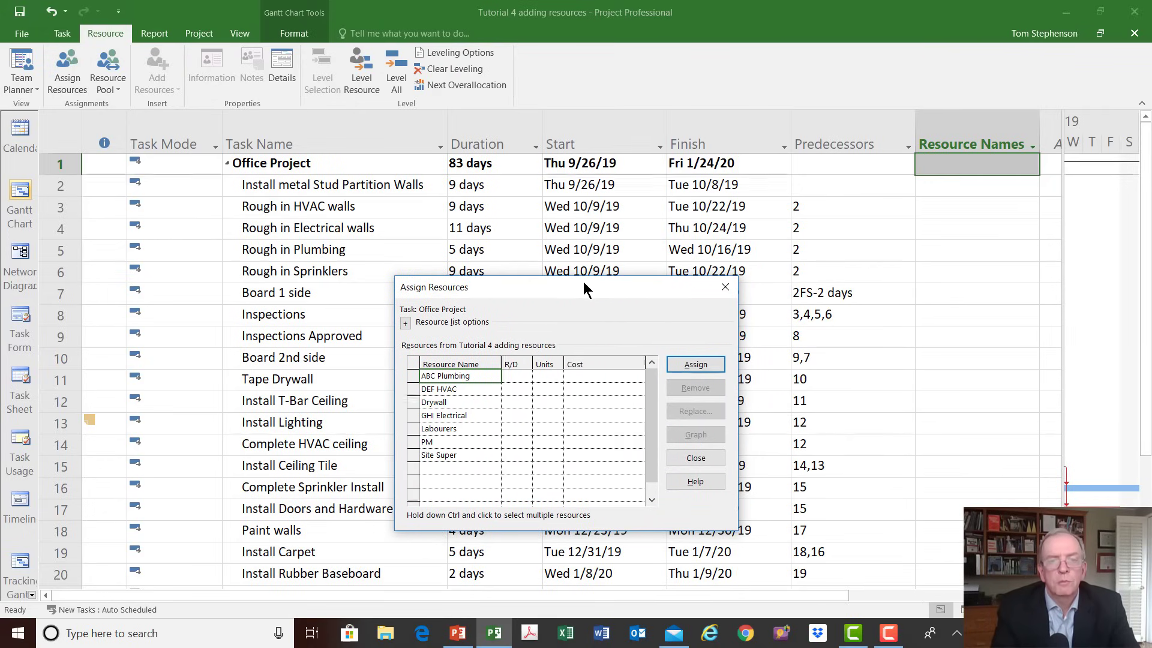
pyautogui.click(334, 227)
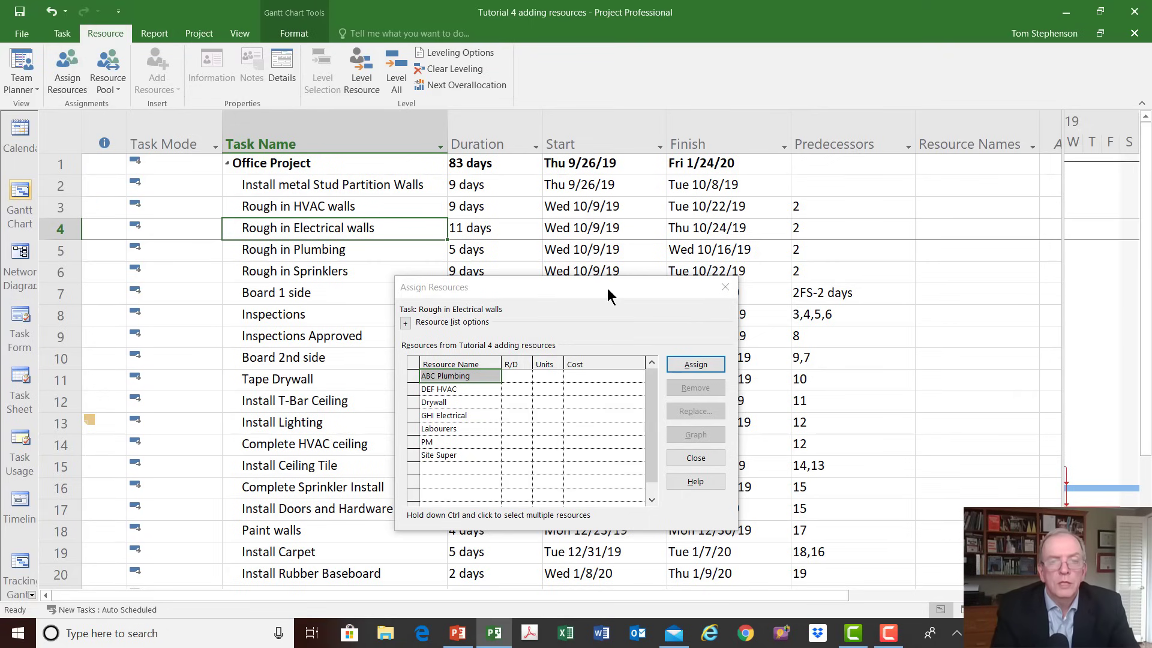
pyautogui.moveTo(607, 288); pyautogui.dragTo(438, 312)
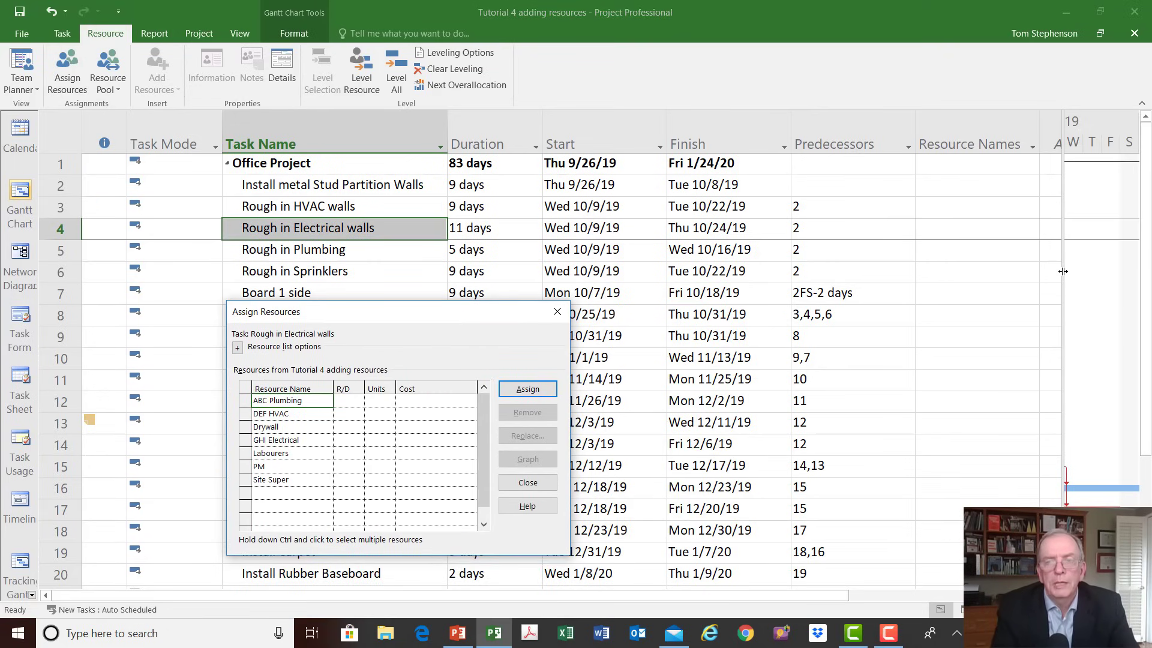
pyautogui.moveTo(1061, 268); pyautogui.dragTo(859, 297)
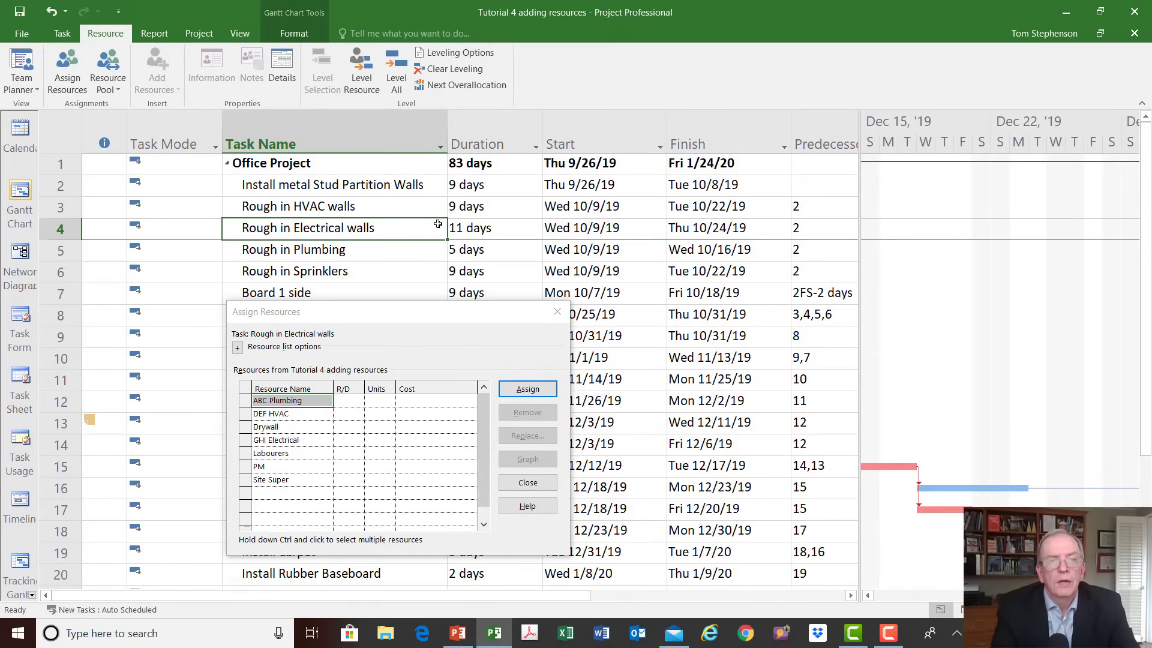
# - Assign the Site Super resource to the Office Project summary task
pyautogui.click(370, 164)
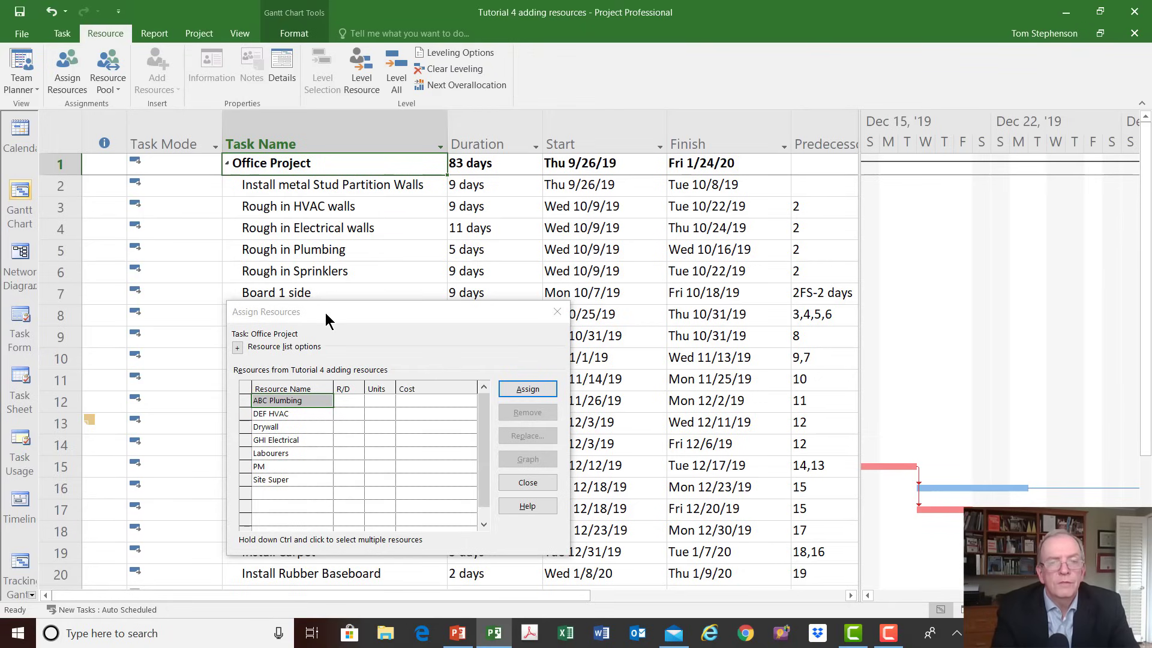
pyautogui.moveTo(326, 311); pyautogui.dragTo(502, 364)
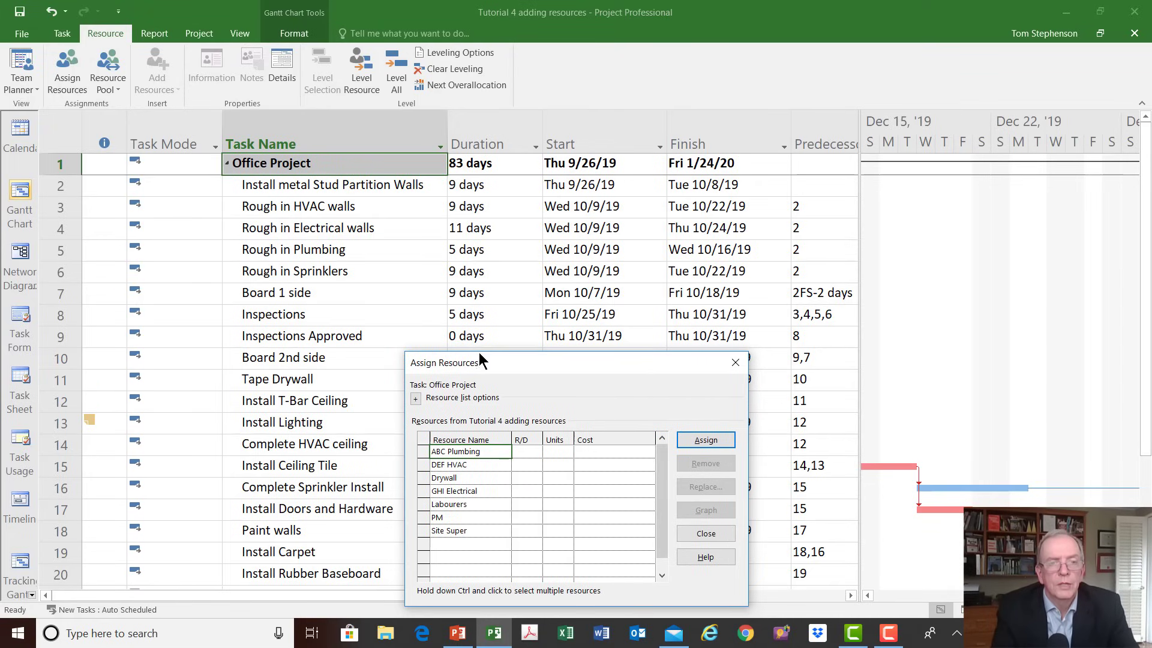
pyautogui.moveTo(484, 357); pyautogui.dragTo(235, 333)
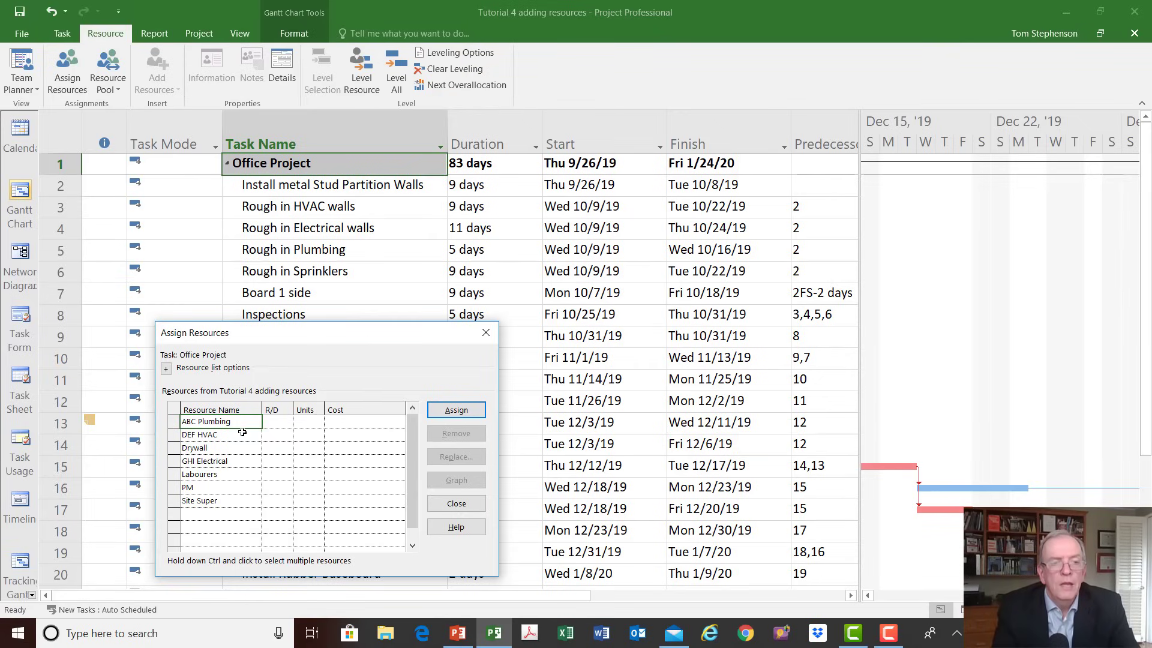
pyautogui.click(215, 503)
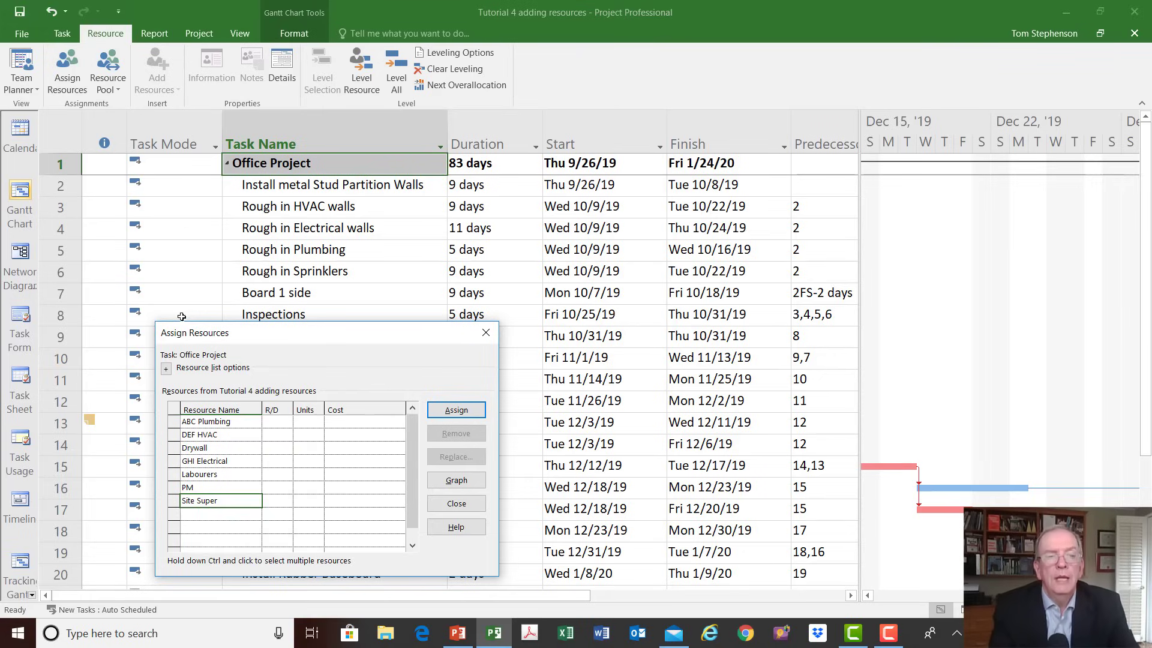
pyautogui.click(455, 410)
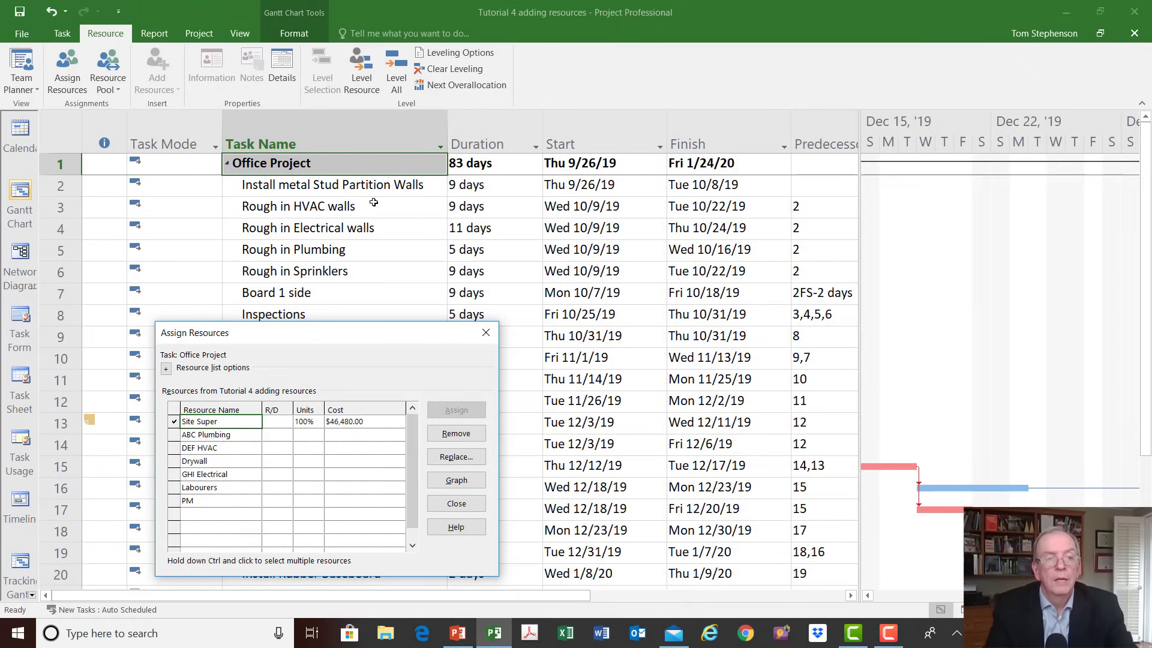
# - Assign the PM resource to the Office Project summary task at 50% units
pyautogui.click(210, 500)
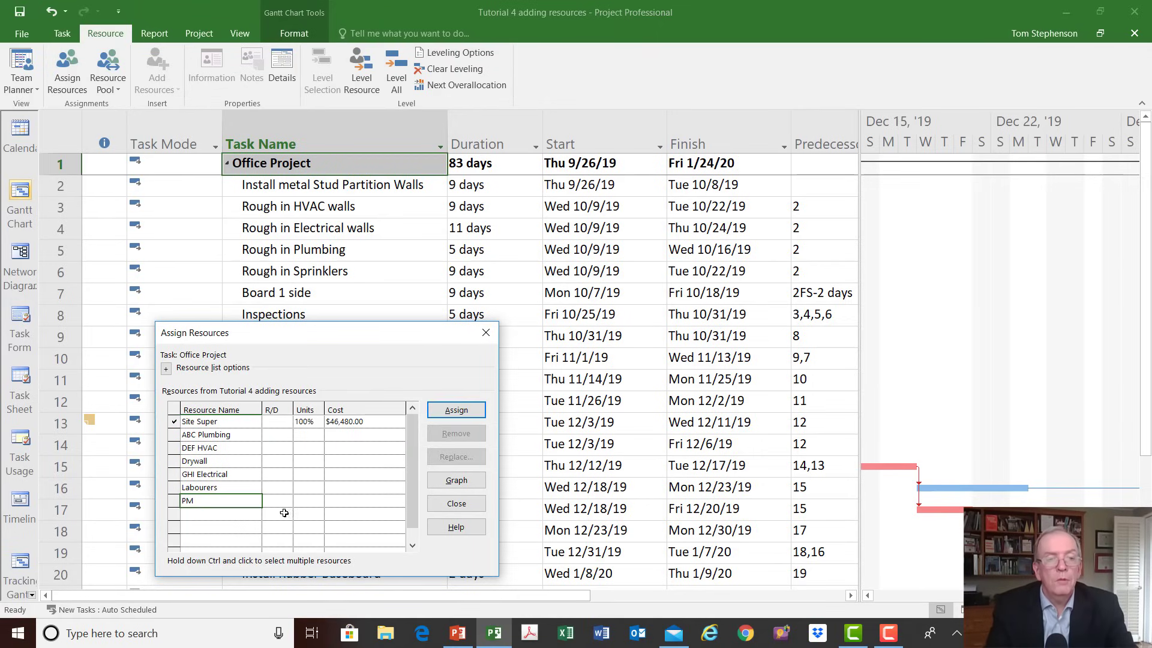
pyautogui.click(311, 502)
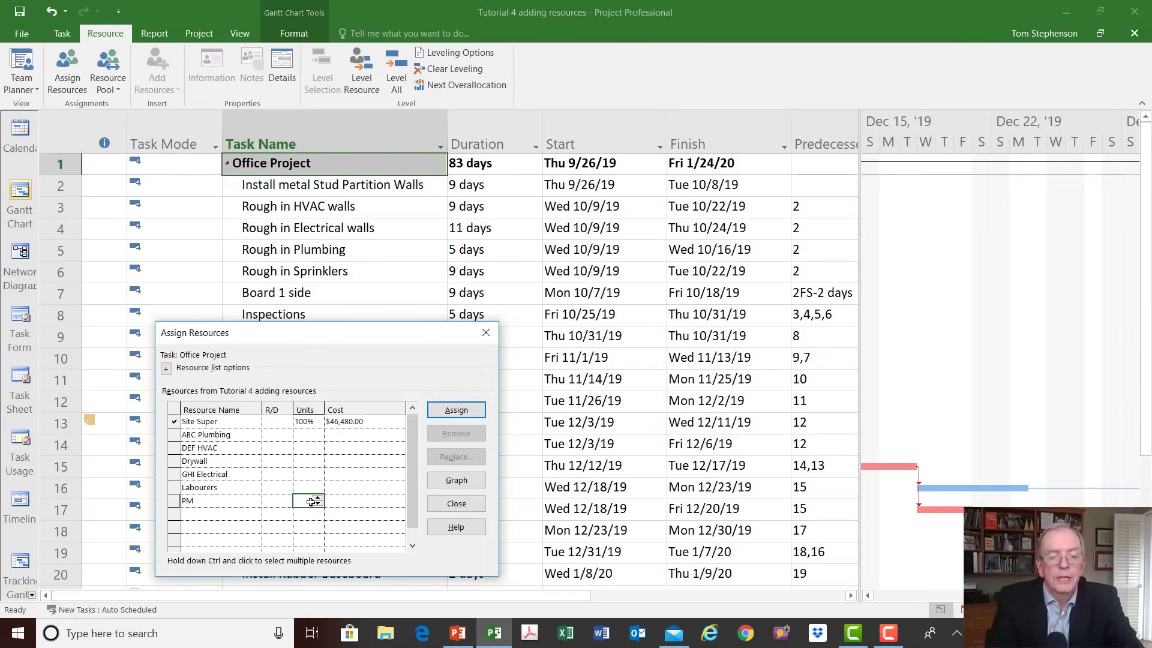
pyautogui.write('50')
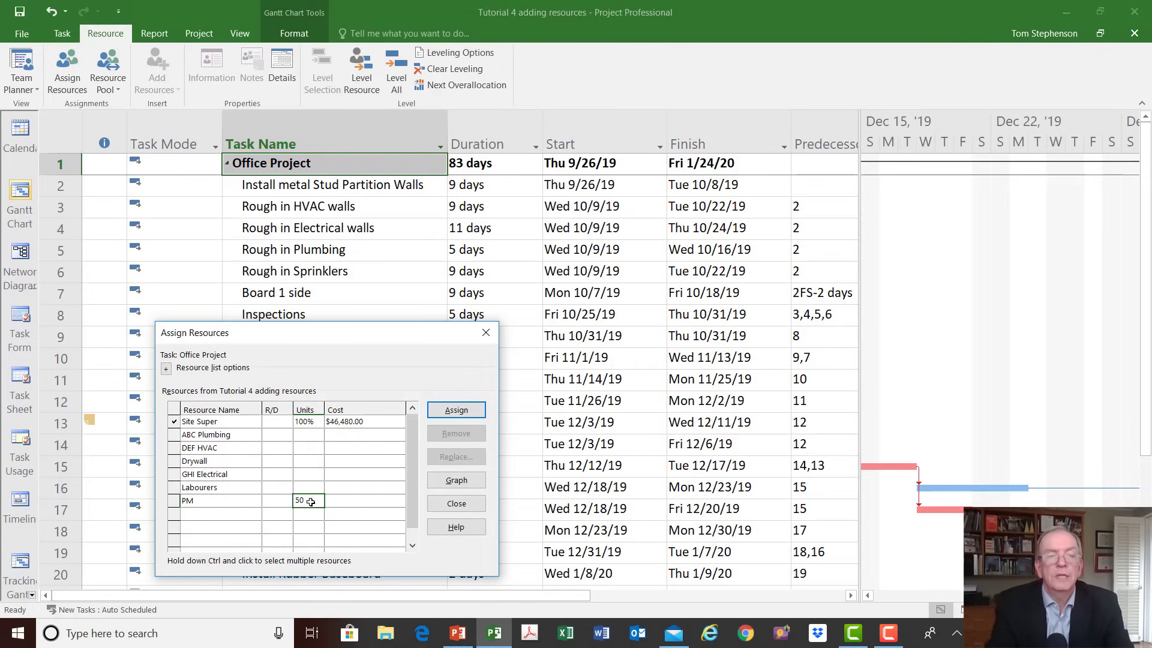
pyautogui.click(447, 413)
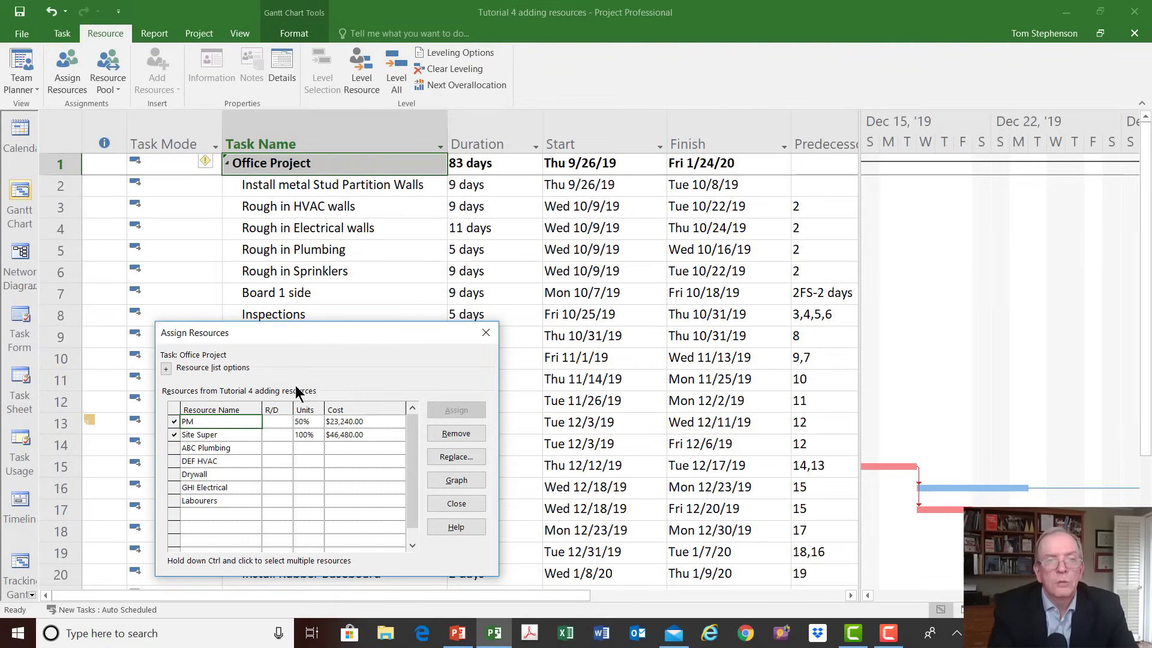
pyautogui.moveTo(344, 331); pyautogui.dragTo(397, 369)
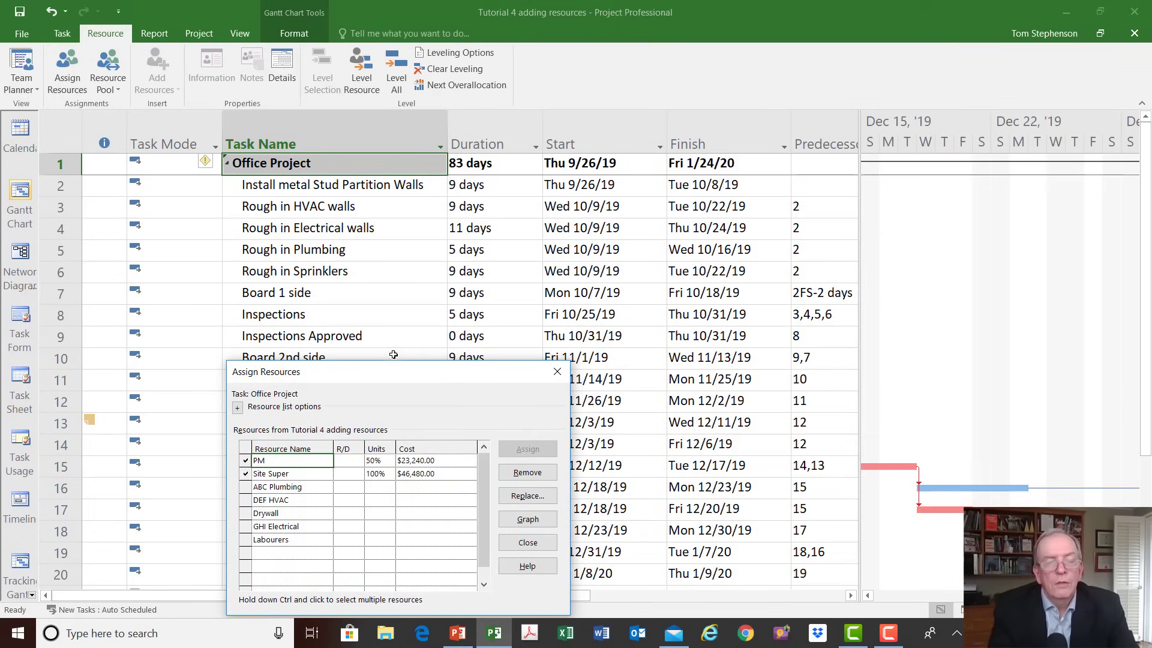
# - Assign DEF HVAC to the Rough in HVAC walls task with a cost of 30000
pyautogui.click(359, 189)
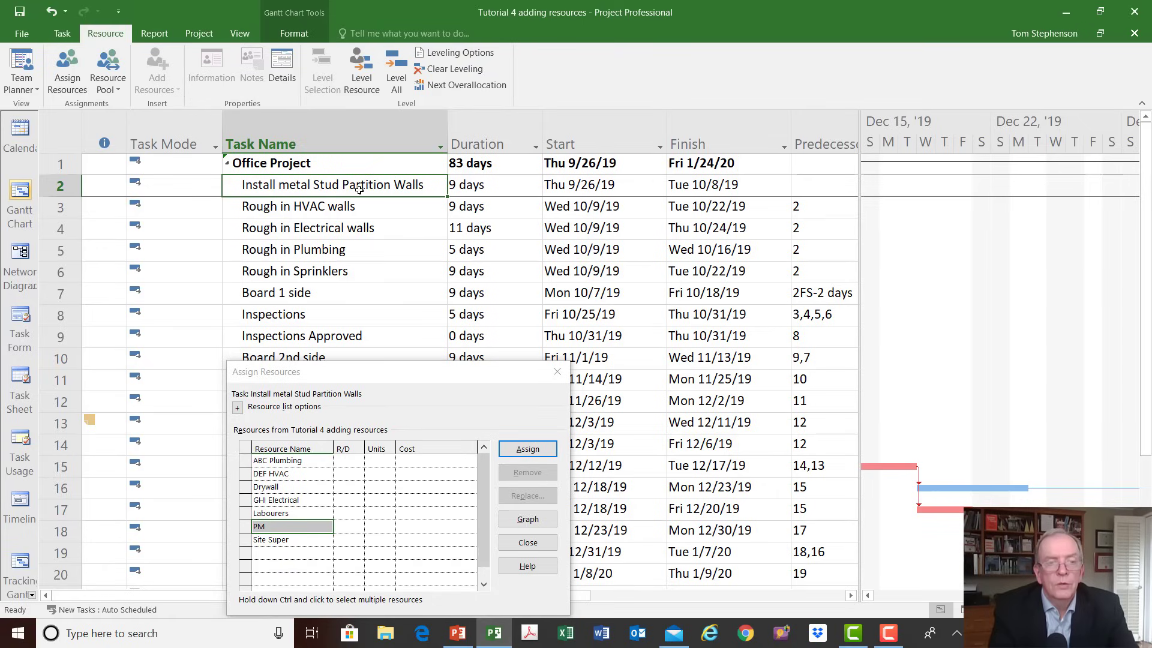
pyautogui.click(294, 211)
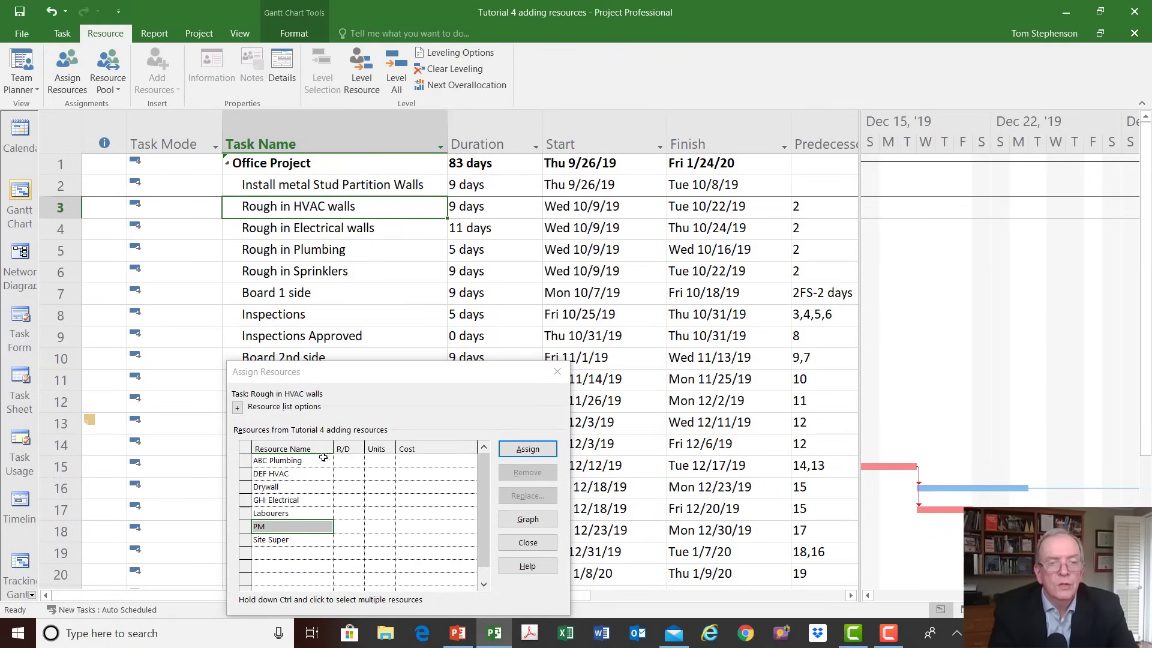
pyautogui.click(409, 476)
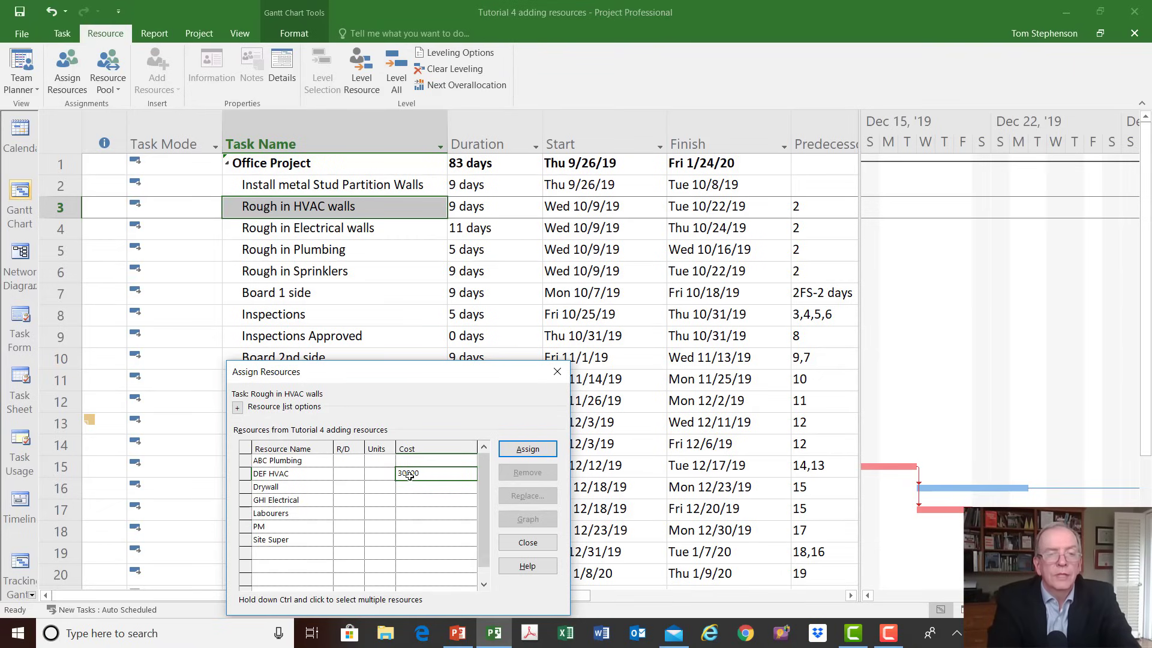
pyautogui.click(523, 451)
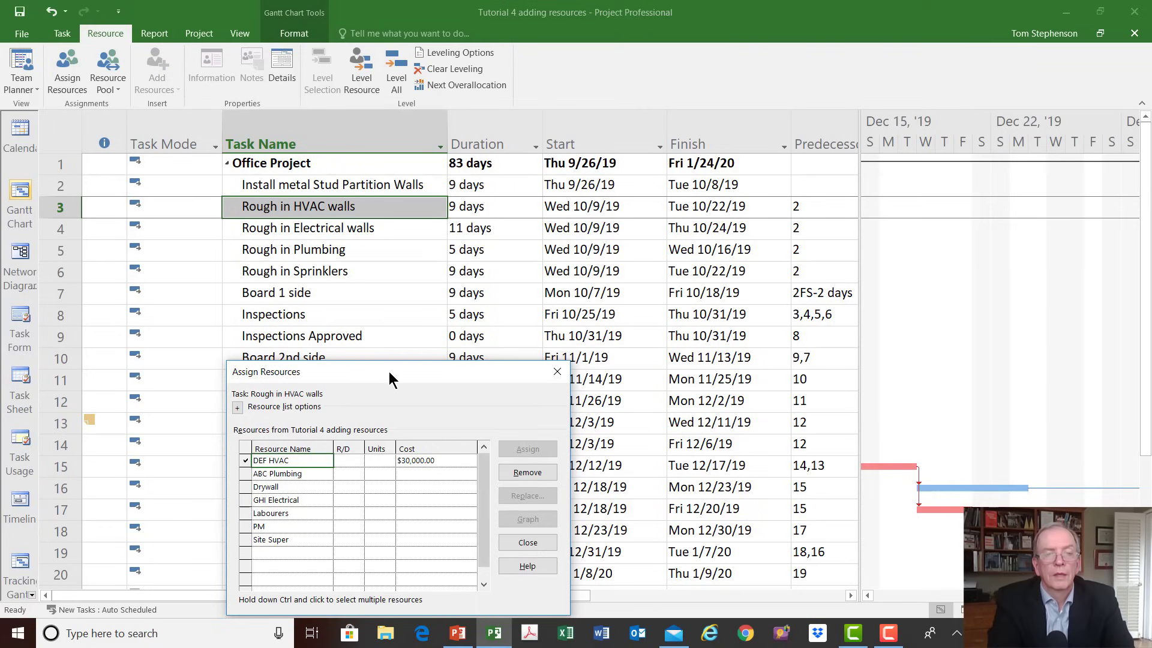
# - Move the Assign Resources dialog clear of the task names and assign GHI Electrical to Rough in Electrical walls with a cost of 20000
pyautogui.moveTo(389, 371); pyautogui.dragTo(776, 273)
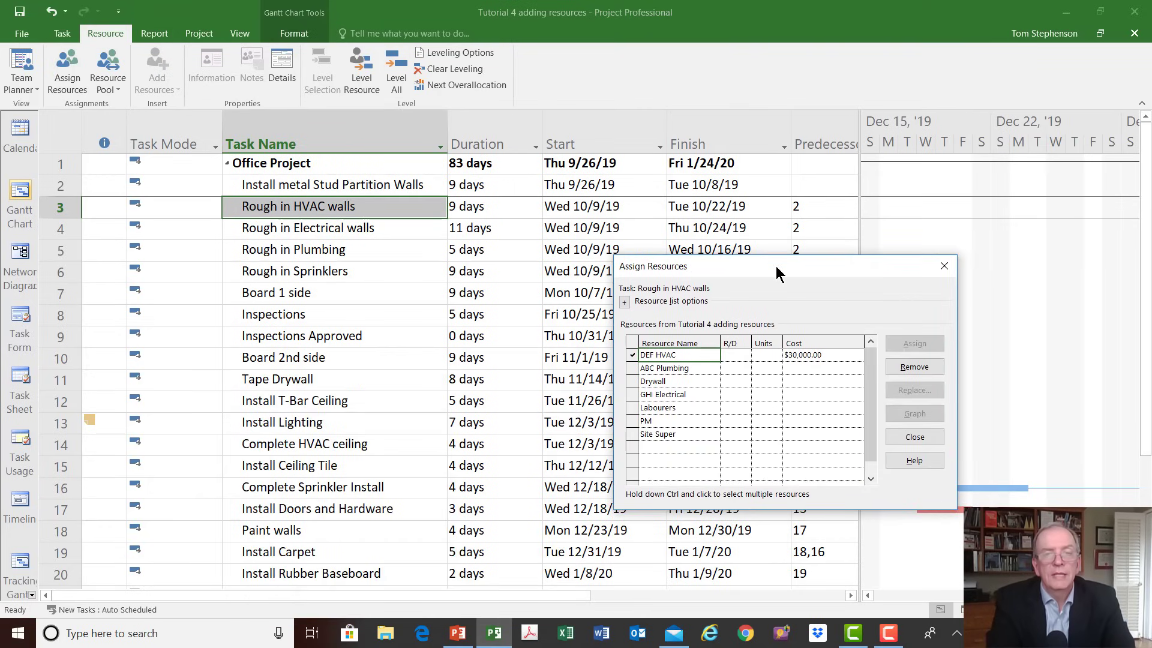
pyautogui.click(366, 230)
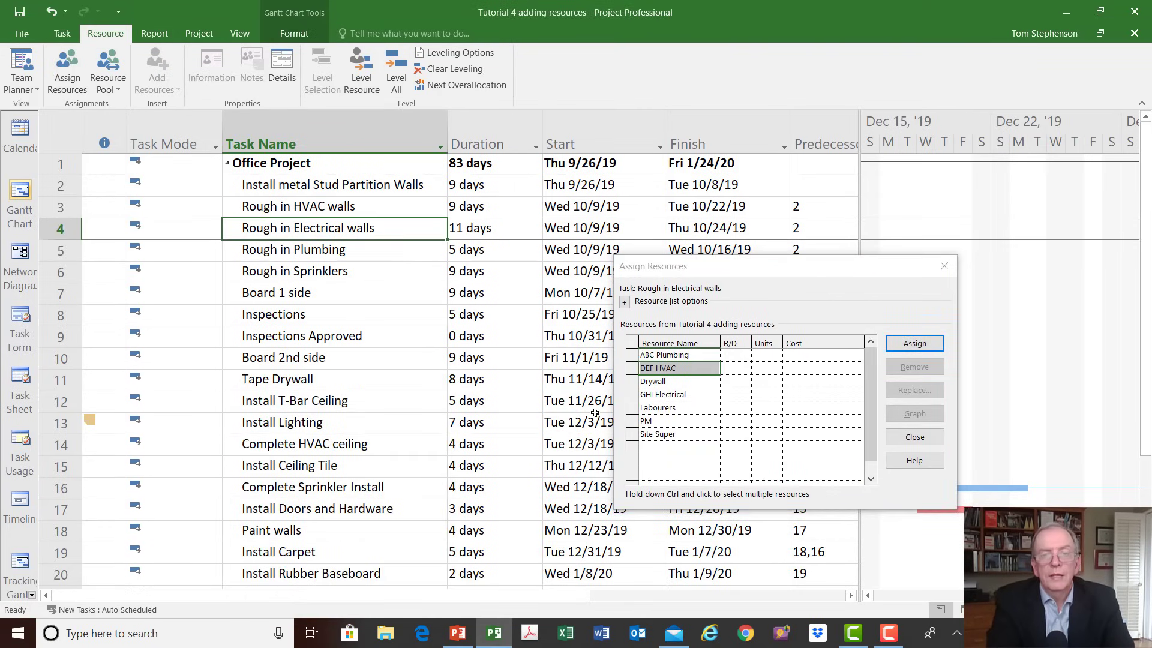
pyautogui.click(762, 393)
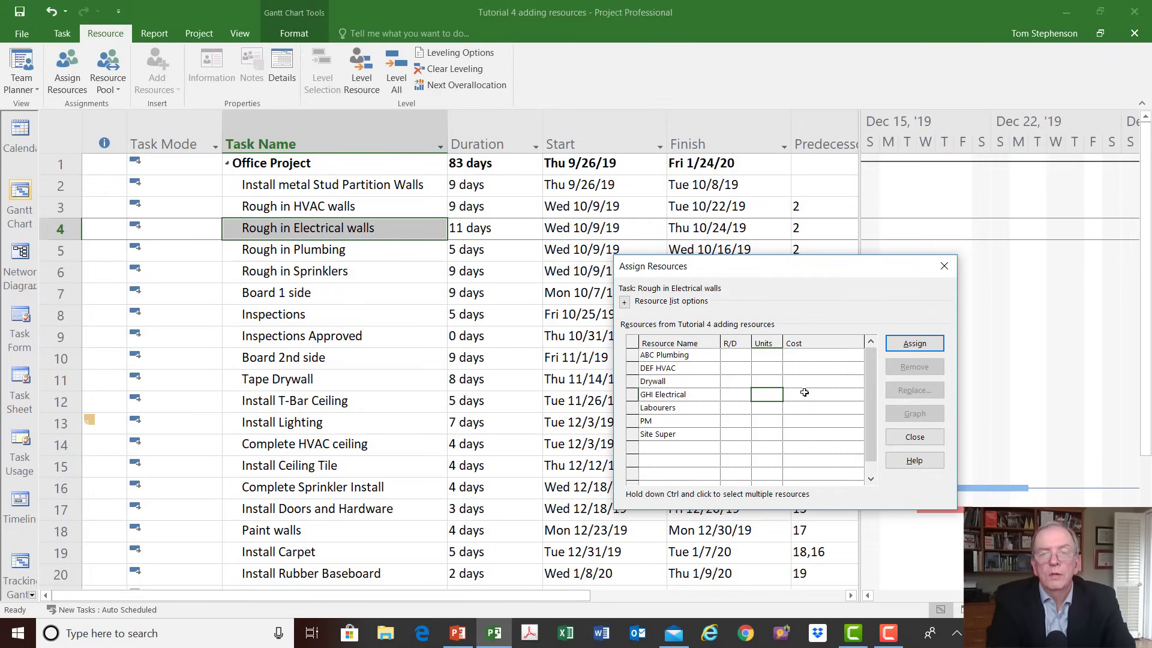
pyautogui.click(804, 396)
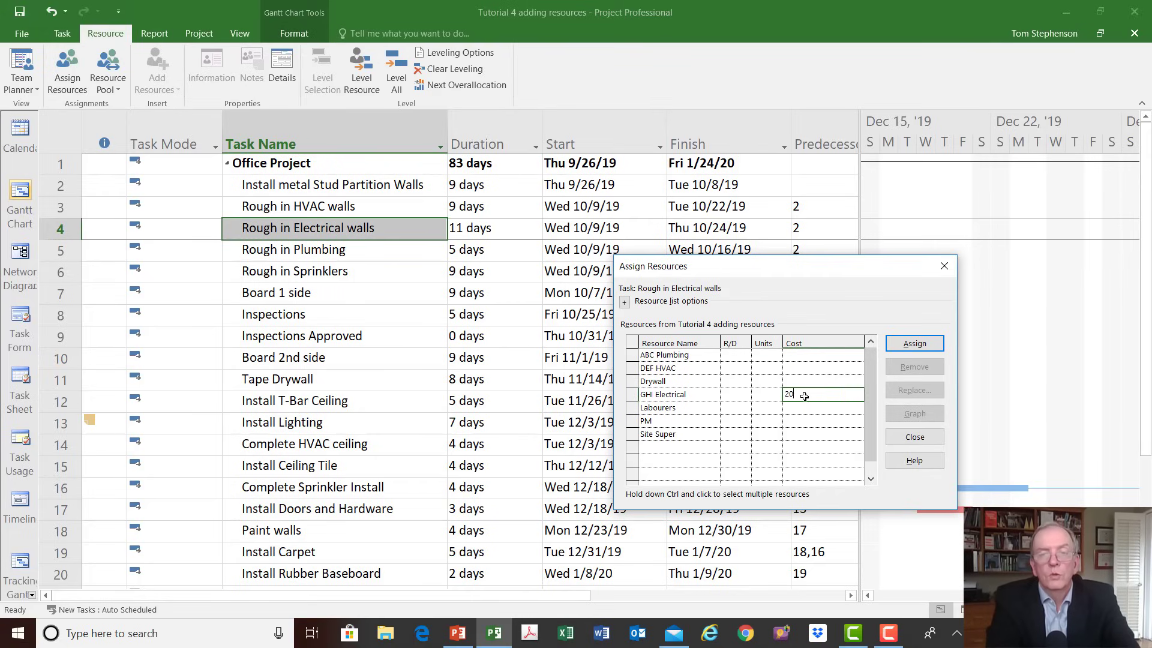
pyautogui.write('20000')
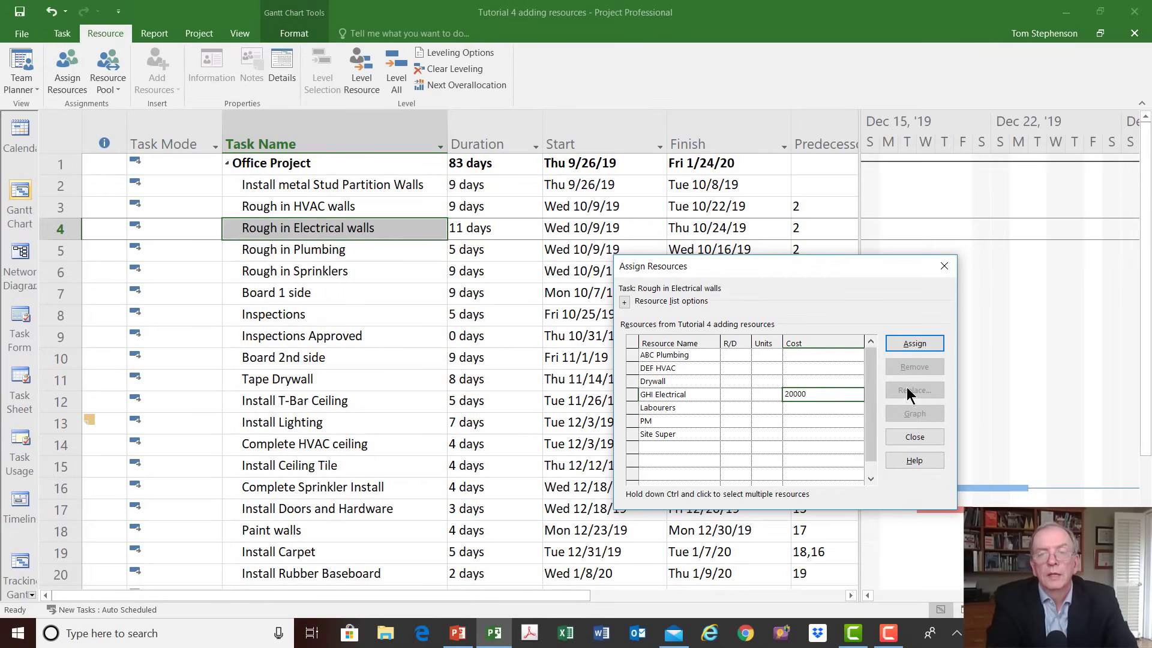
pyautogui.click(913, 343)
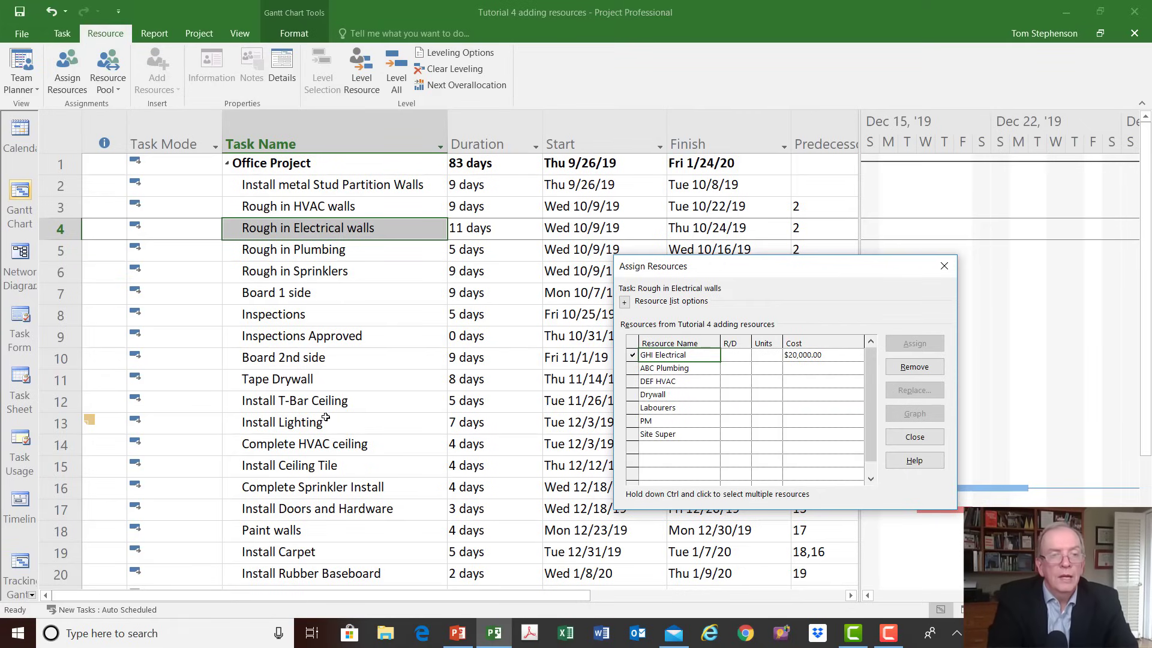
# - Assign DEF HVAC to the Complete HVAC ceiling task with a cost of 20000
pyautogui.click(354, 444)
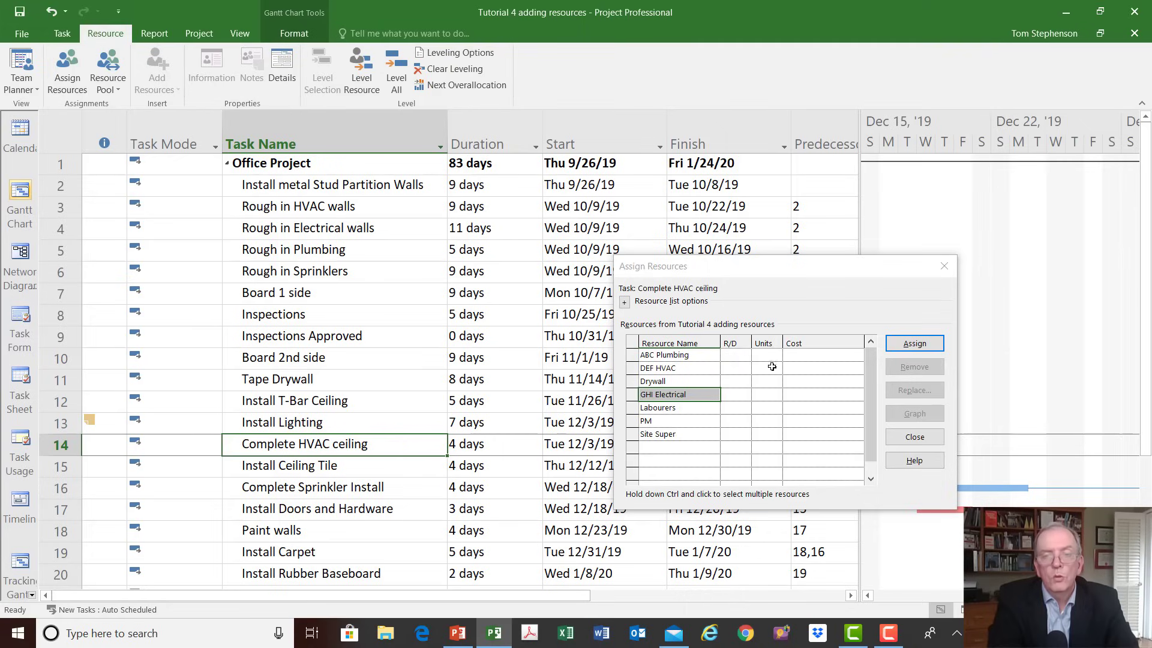
pyautogui.click(798, 369)
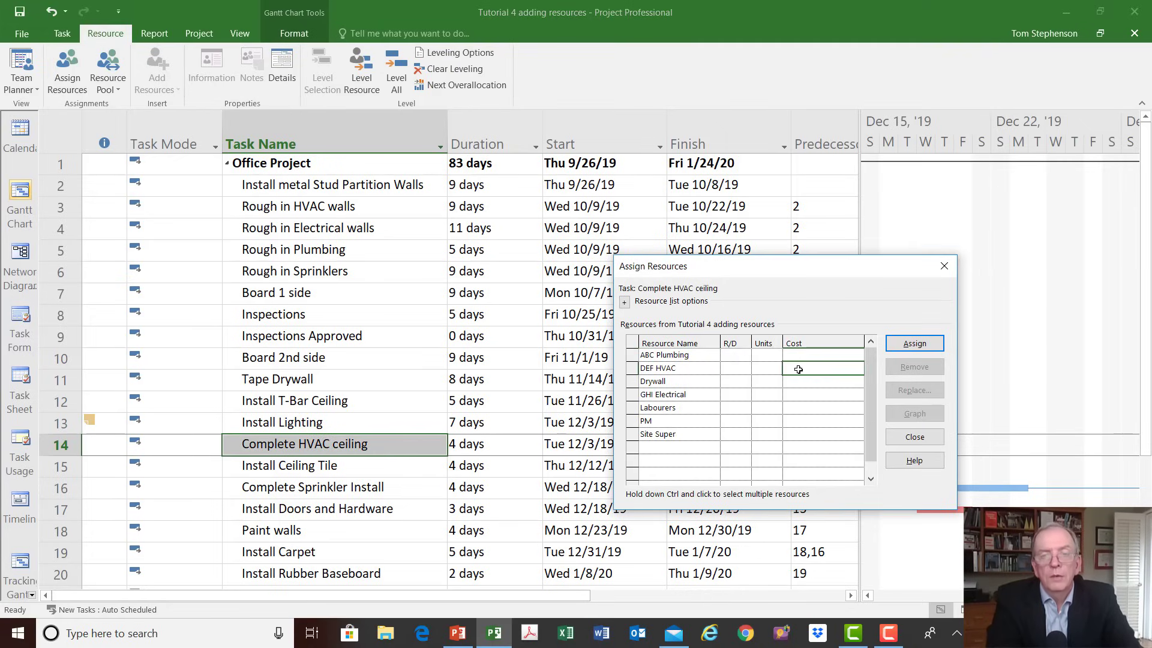
pyautogui.write('20')
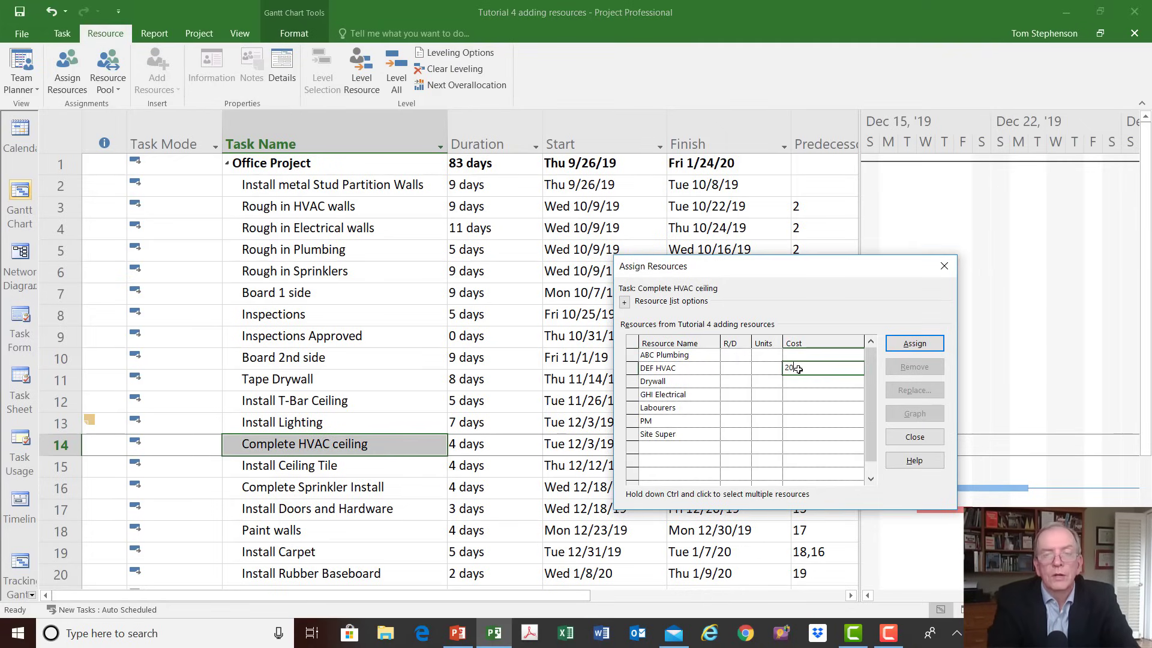
pyautogui.write('000')
pyautogui.click(927, 345)
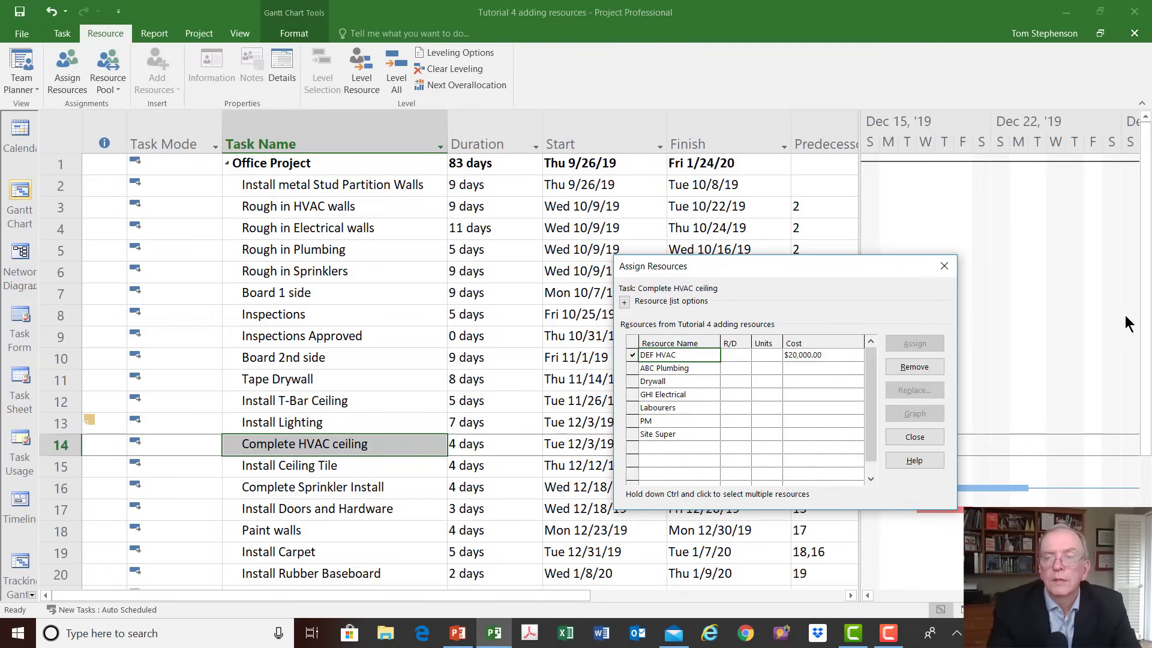
# - Assign GHI Electrical to the Install Finish Electrical task with a cost of $20,000
pyautogui.moveTo(1147, 307); pyautogui.dragTo(1147, 341)
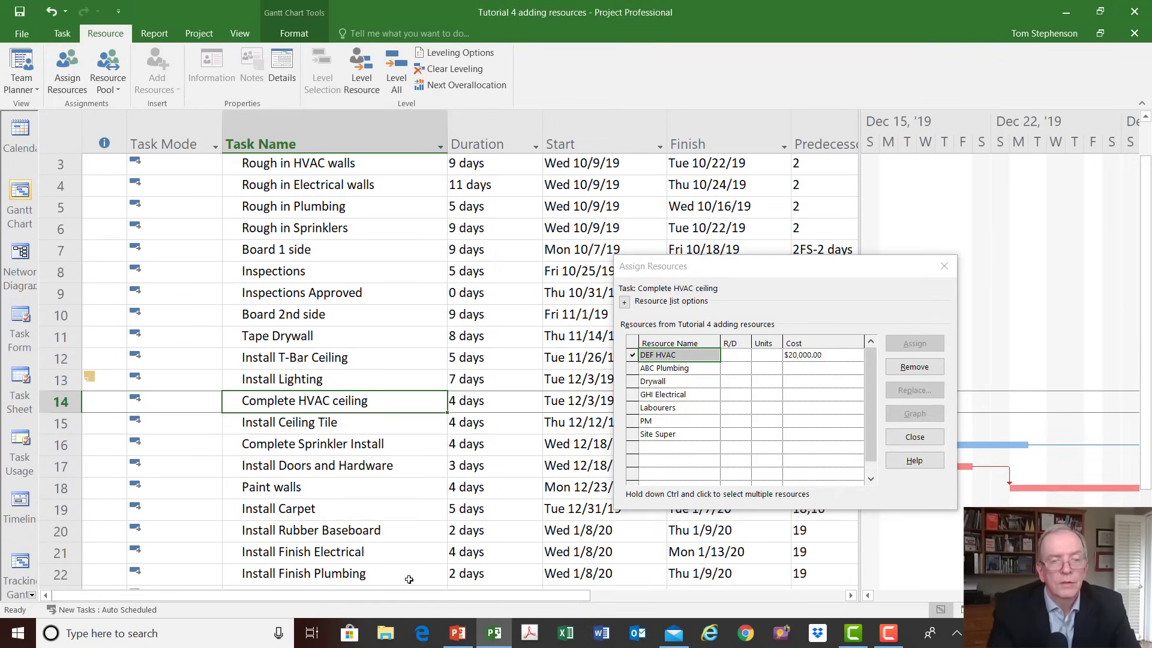
pyautogui.click(268, 559)
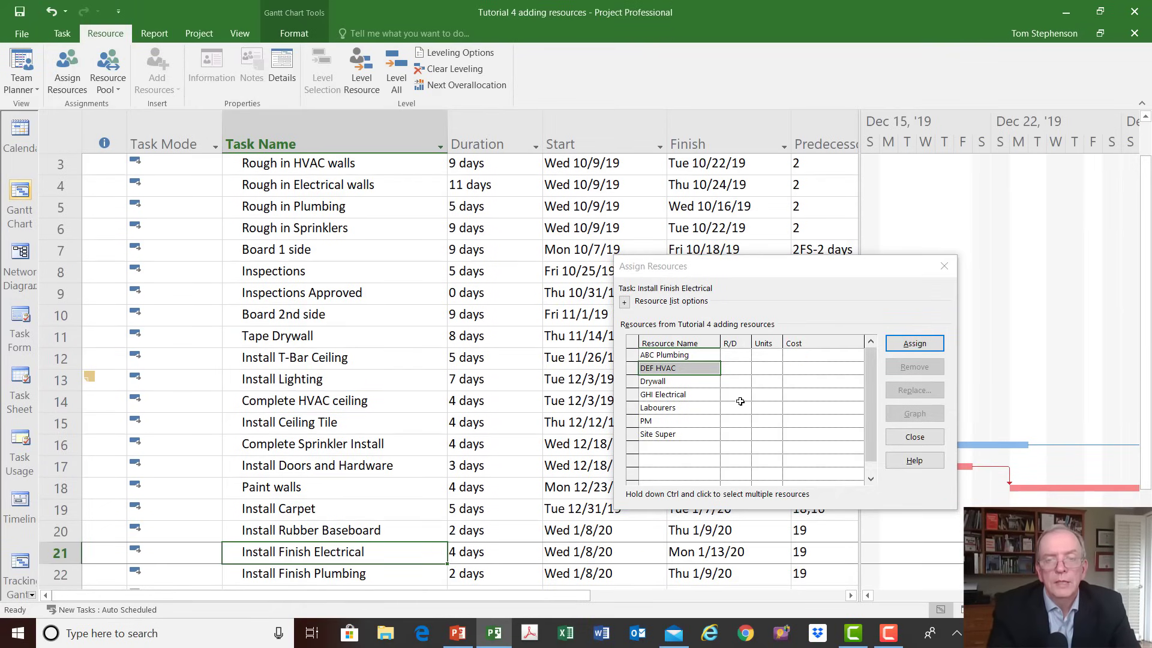
pyautogui.click(794, 394)
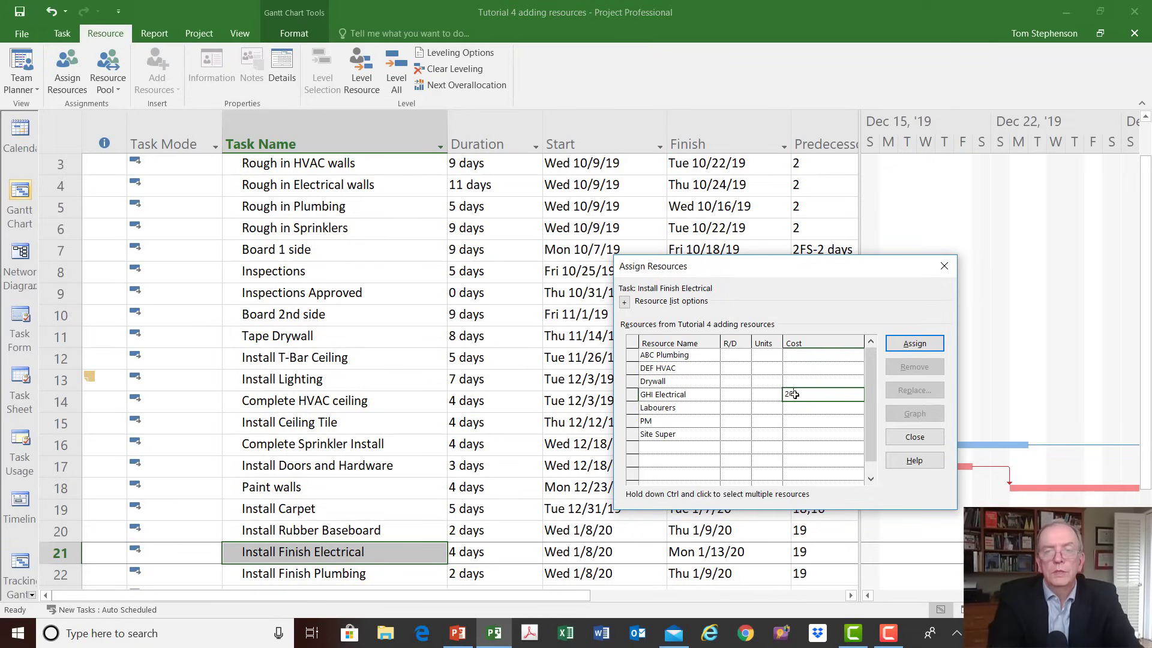
pyautogui.click(905, 346)
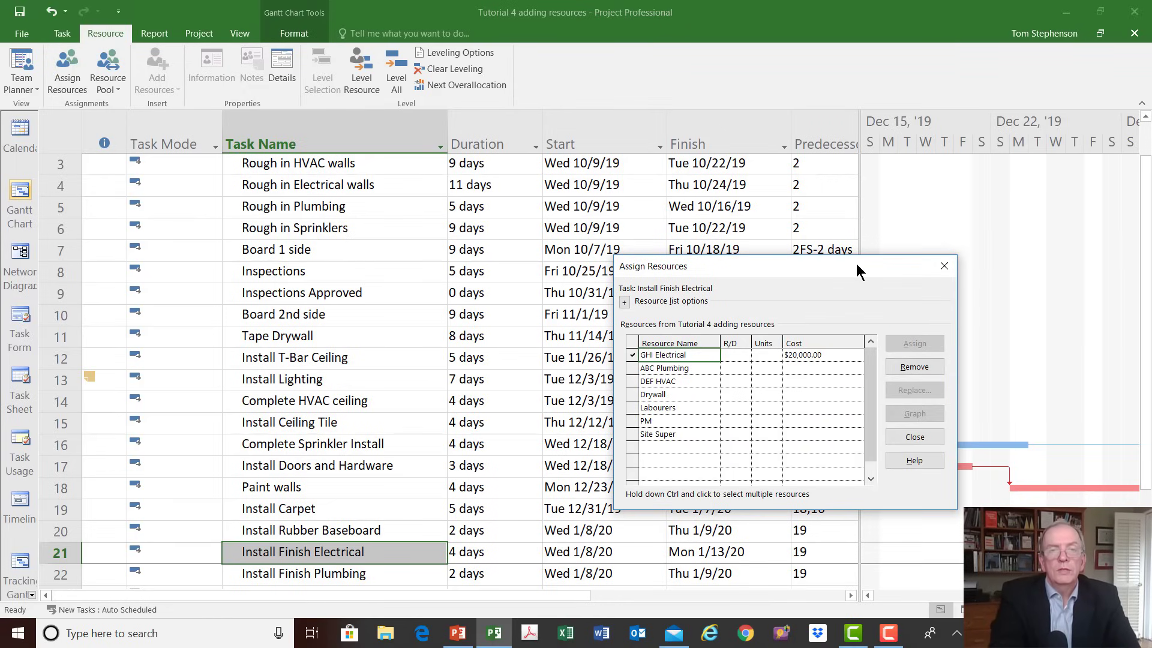
# - Assign ABC Plumbing to the Rough in Plumbing task with a cost of 15000
pyautogui.moveTo(856, 265)
pyautogui.mouseDown()
pyautogui.moveTo(828, 275)
pyautogui.moveTo(852, 267)
pyautogui.mouseUp()
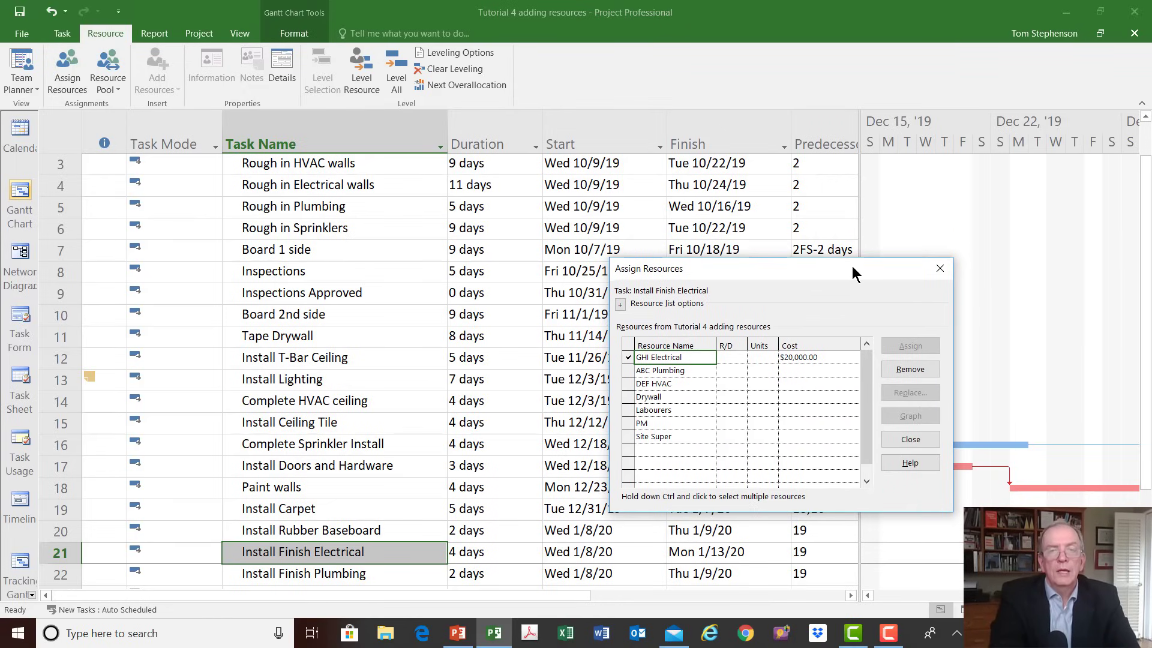
pyautogui.click(376, 207)
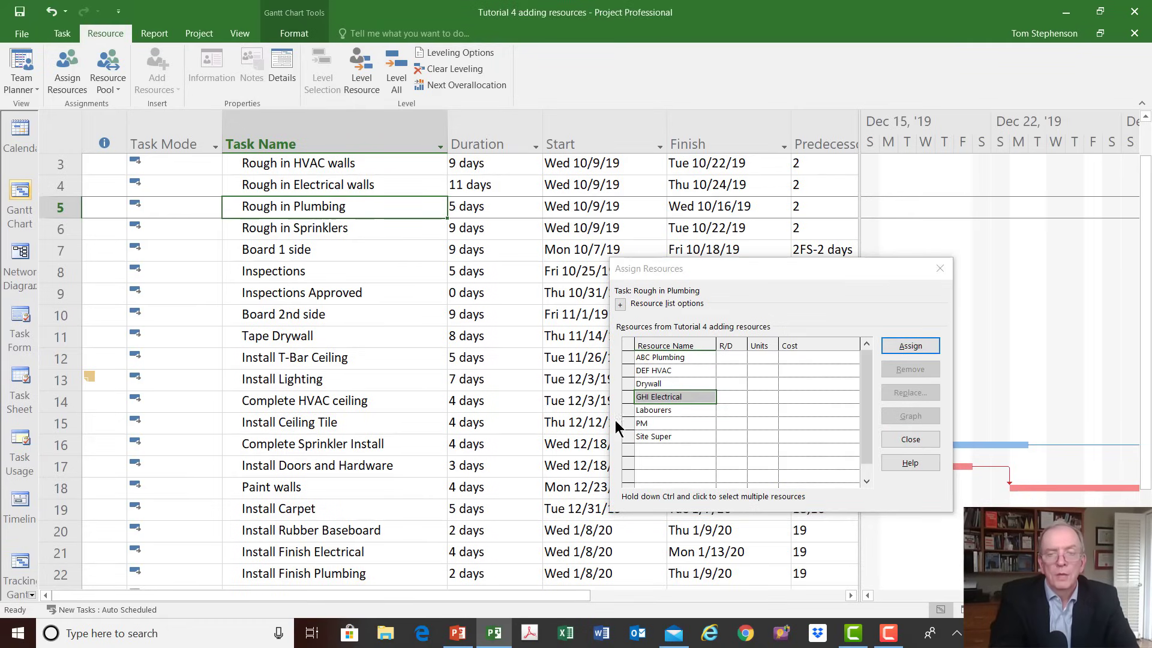
pyautogui.click(804, 360)
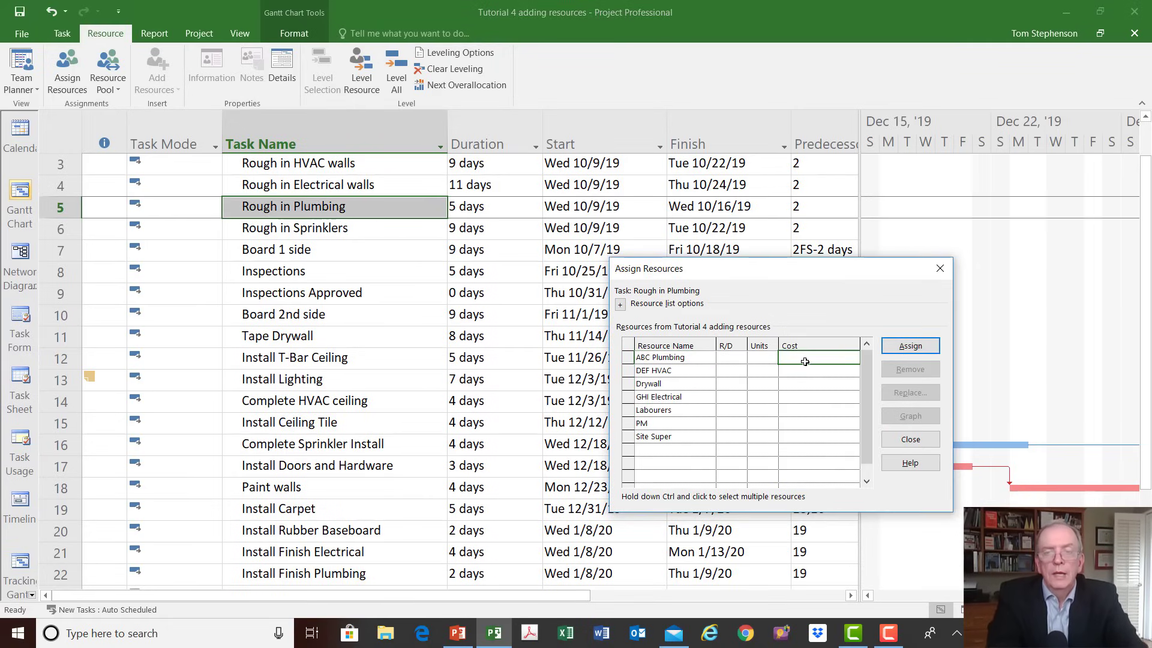
pyautogui.write('1')
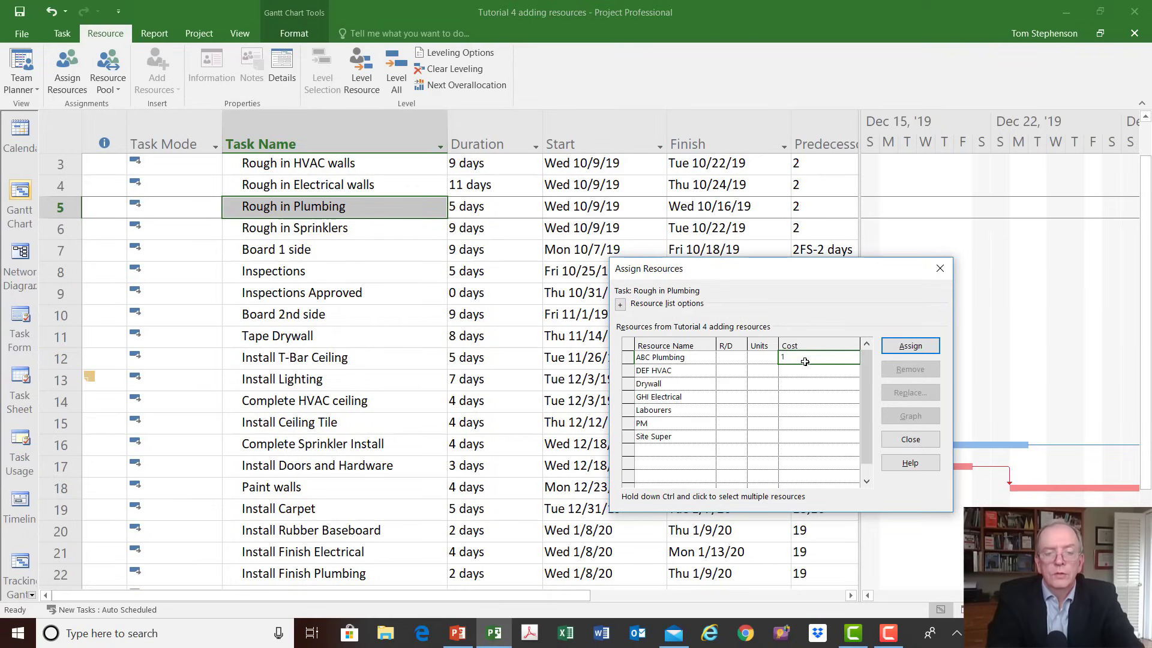
pyautogui.write('5,00')
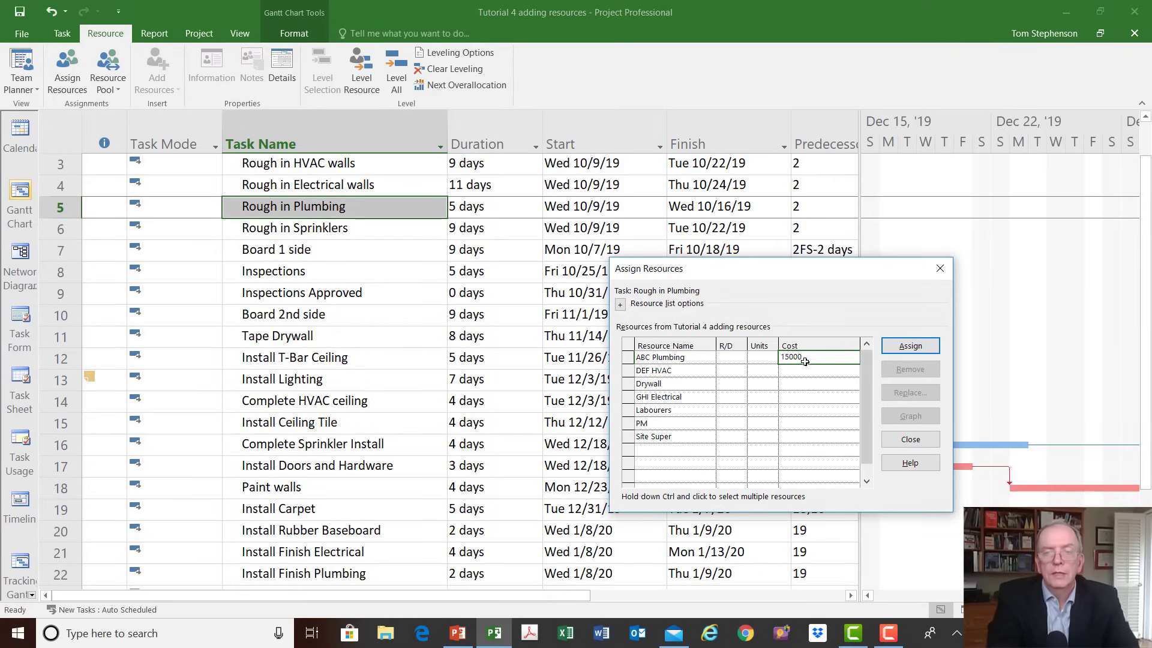
pyautogui.write('0')
pyautogui.click(906, 351)
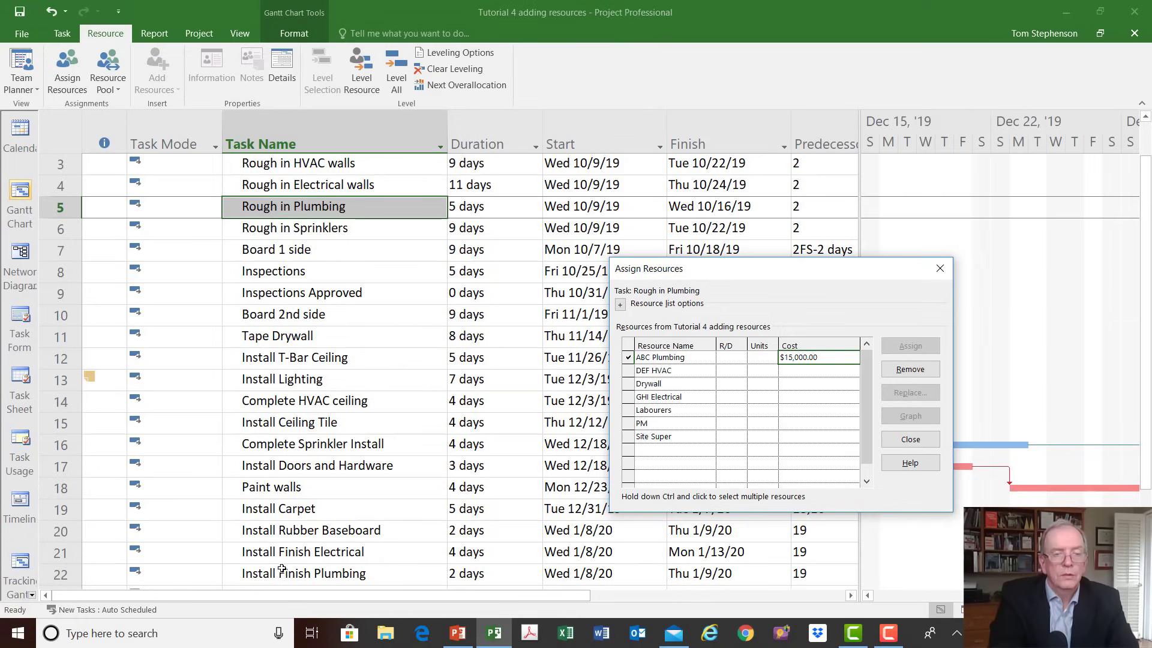
# - Assign ABC Plumbing to the Install Finish Plumbing task with a cost of 15000, and close the Assign Resources dialog
pyautogui.click(354, 570)
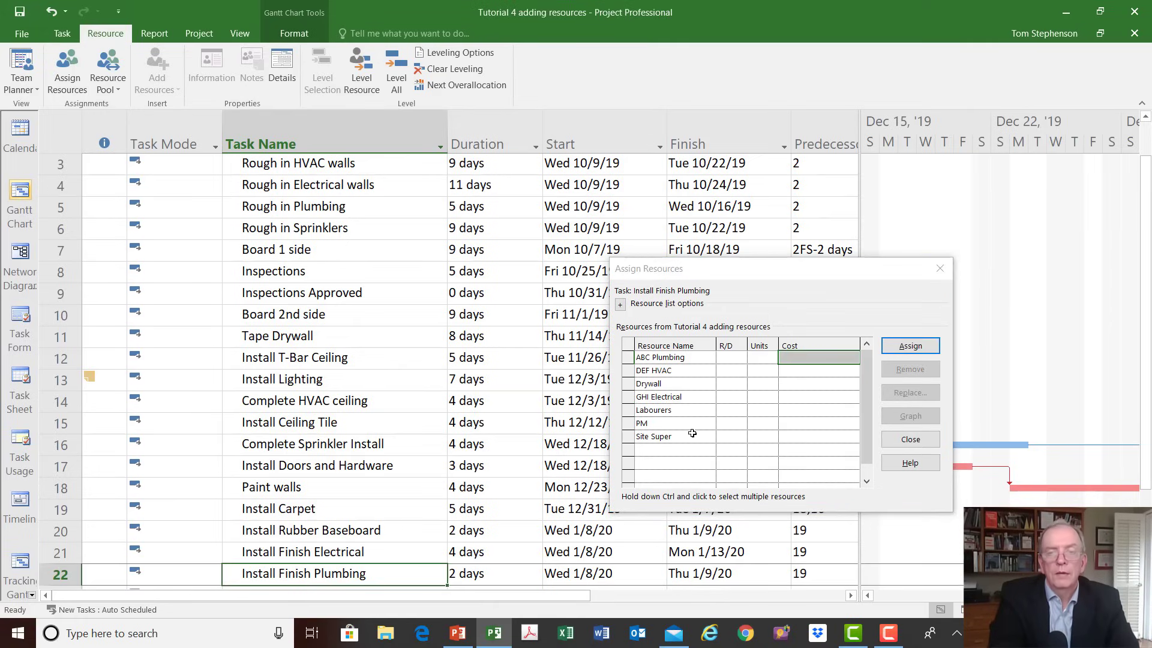
pyautogui.click(799, 356)
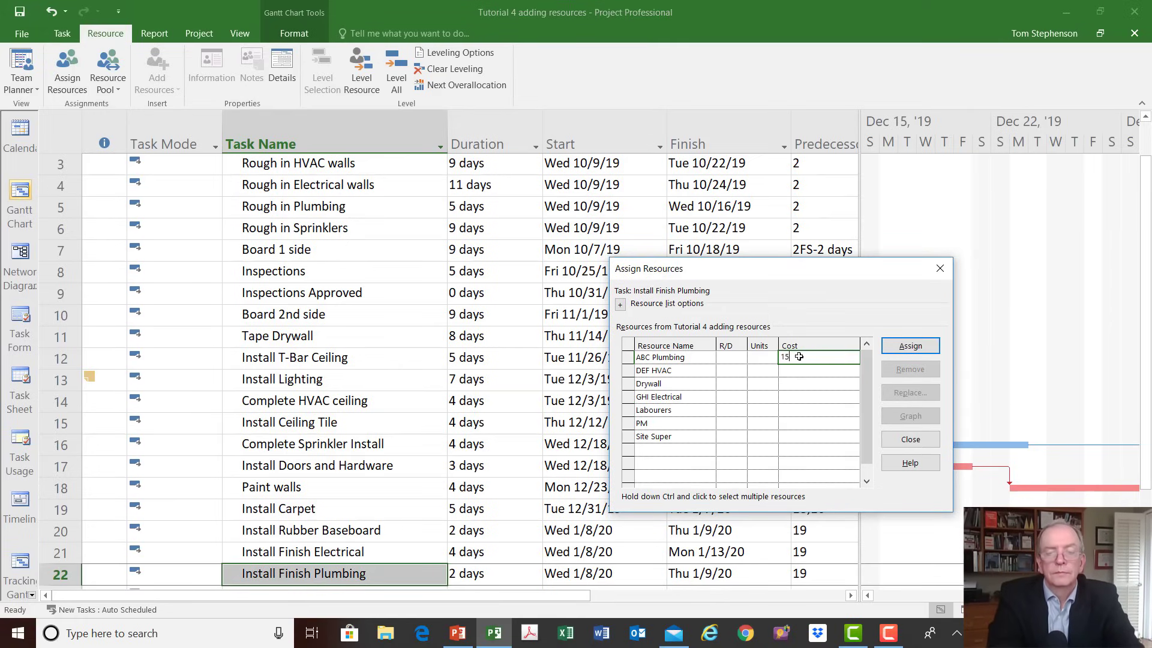
pyautogui.write('15000')
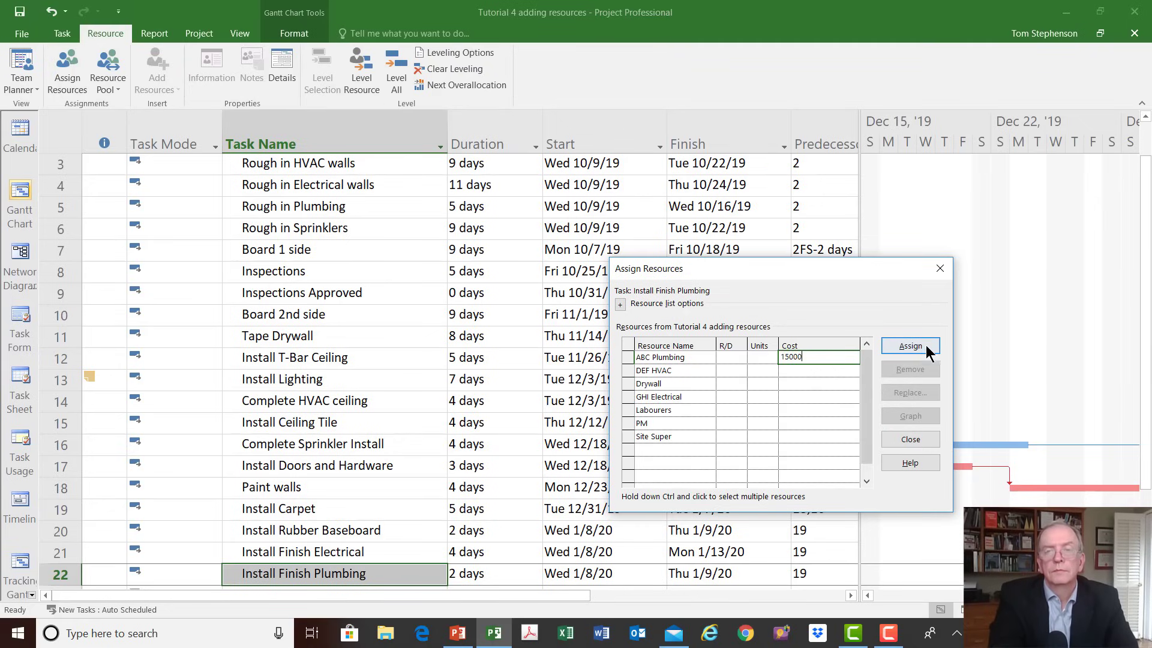
pyautogui.click(922, 348)
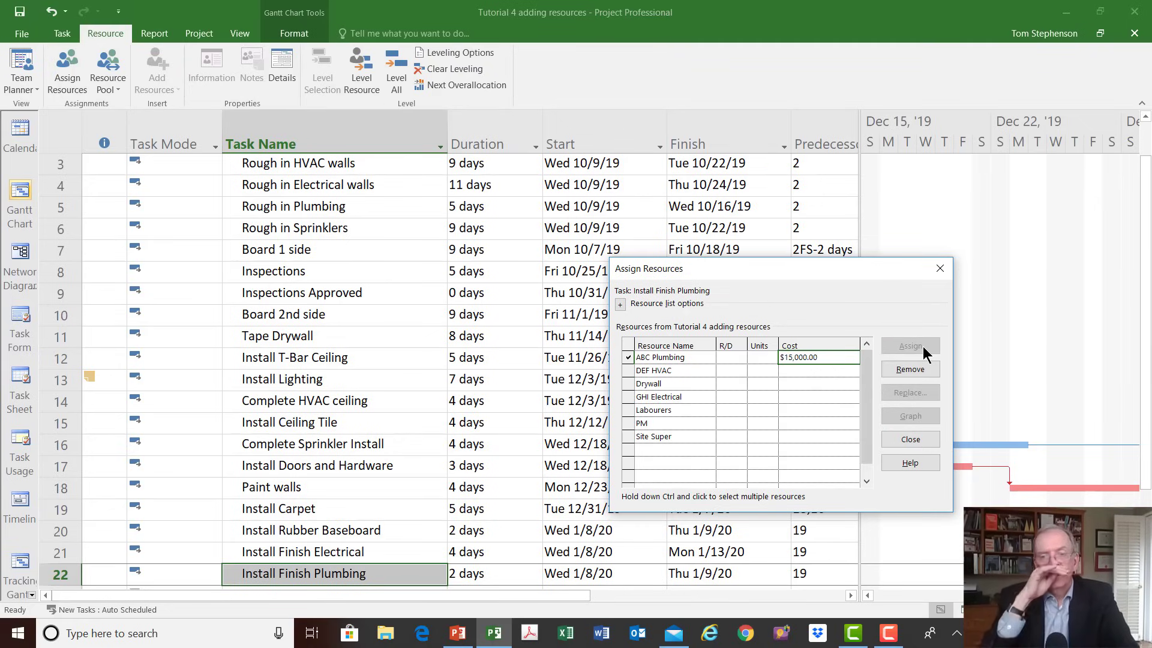
pyautogui.click(939, 269)
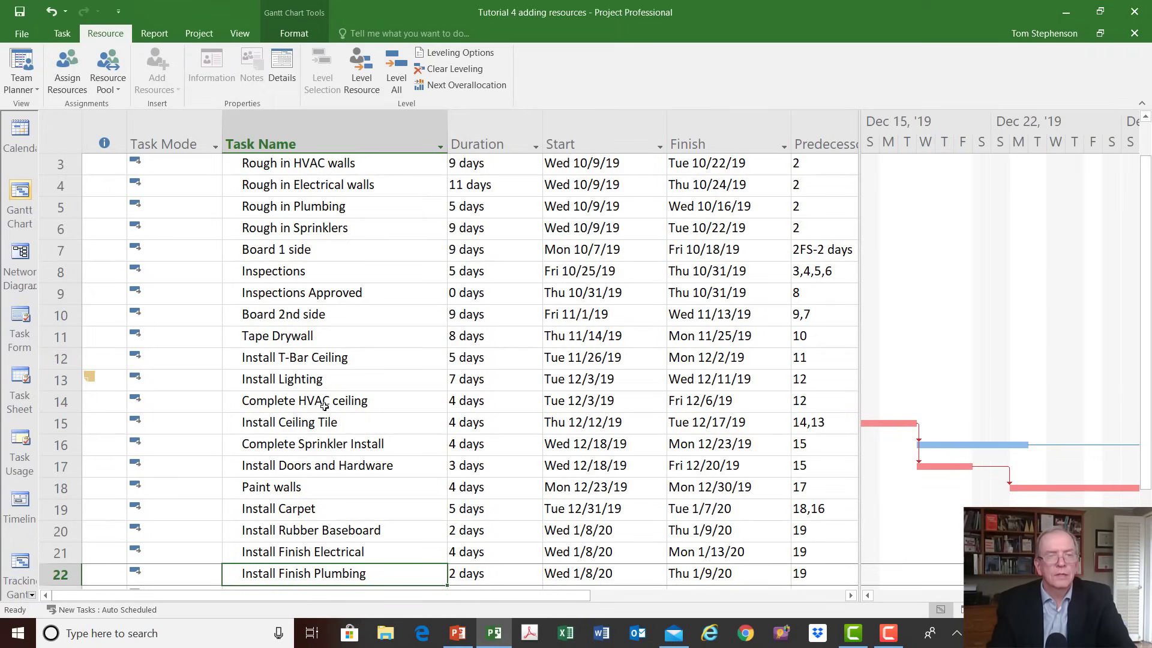
# - Reopen the Assign Resources dialog for the Board 1 side task, move it beside the task names and select the Labourers units
pyautogui.click(301, 250)
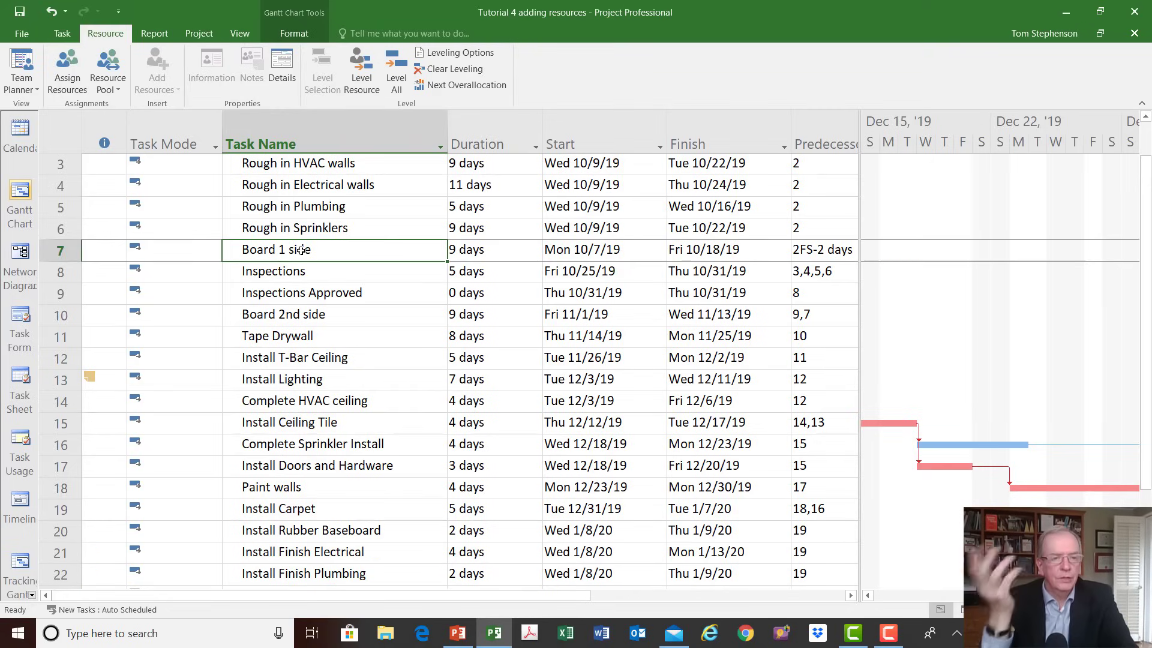
pyautogui.click(78, 90)
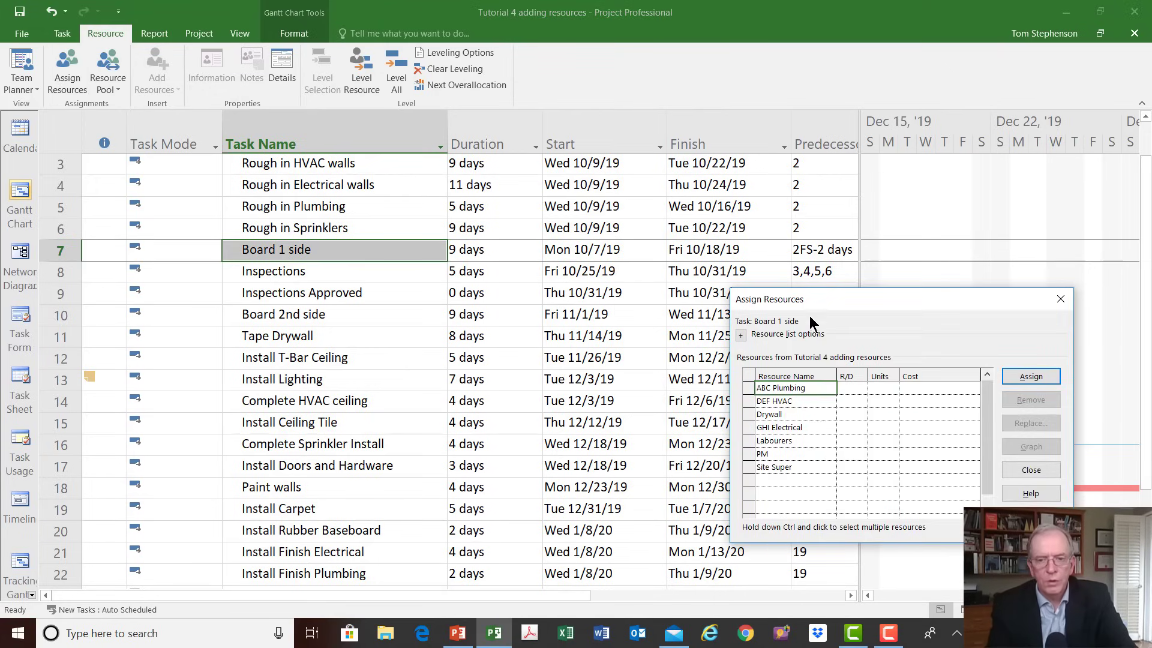
pyautogui.moveTo(815, 302); pyautogui.dragTo(623, 328)
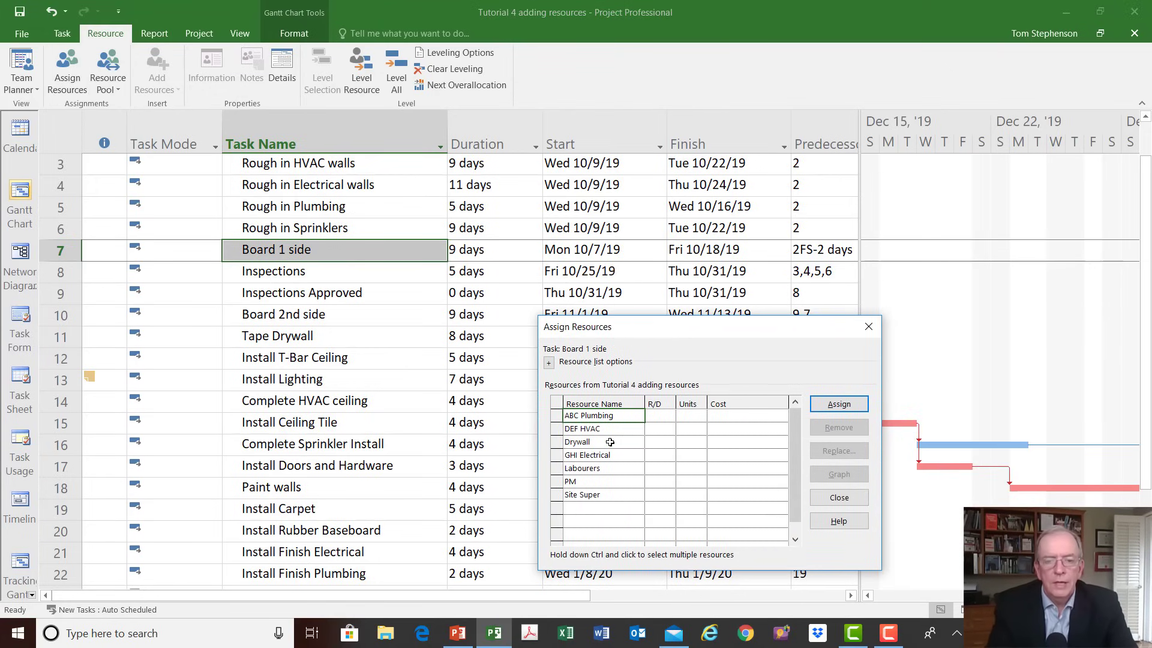
pyautogui.click(727, 469)
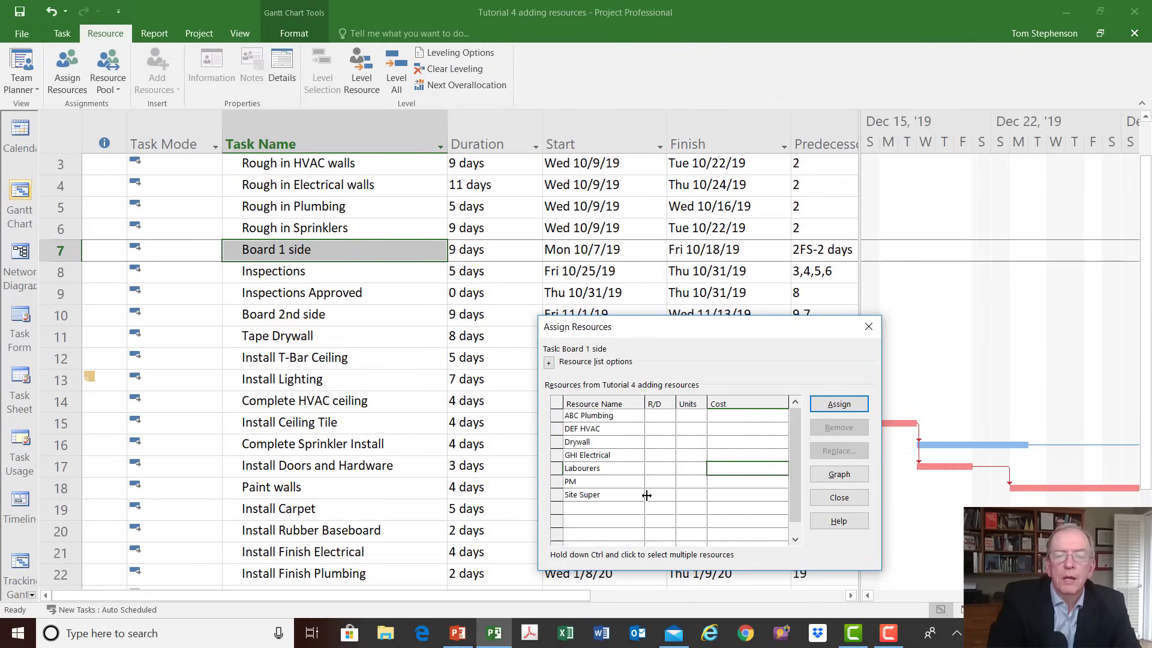
pyautogui.click(696, 467)
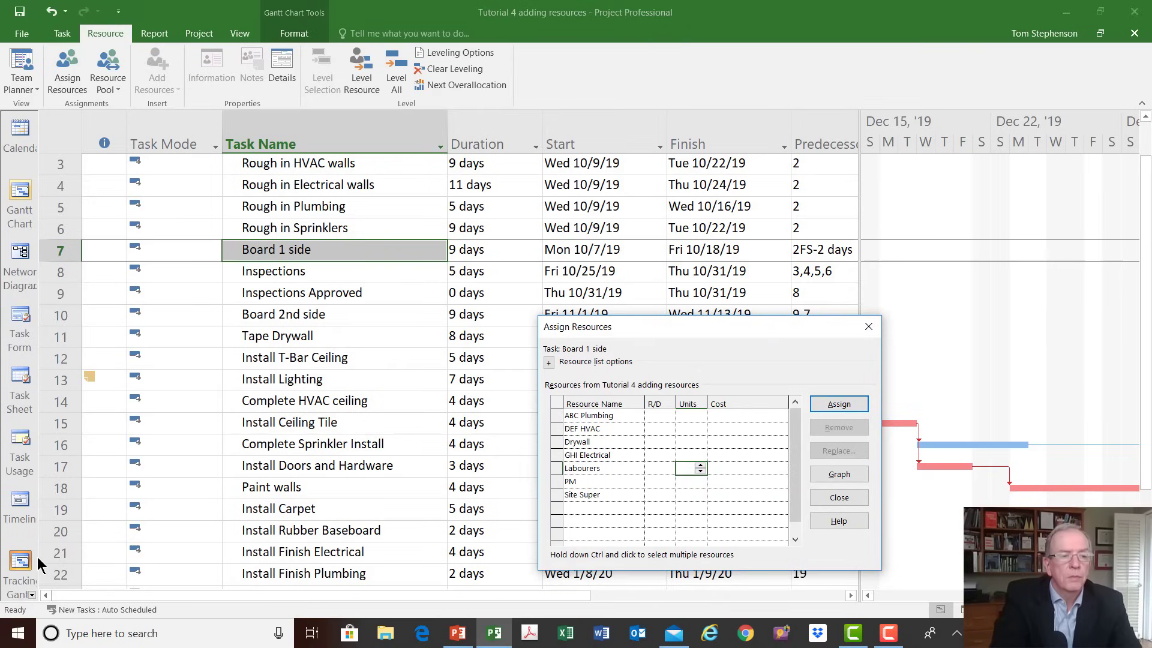
# - Switch to the Resource Sheet view with the Assign Resources dialog left open, and select the maximum units cell of ABC Plumbing
pyautogui.click(29, 593)
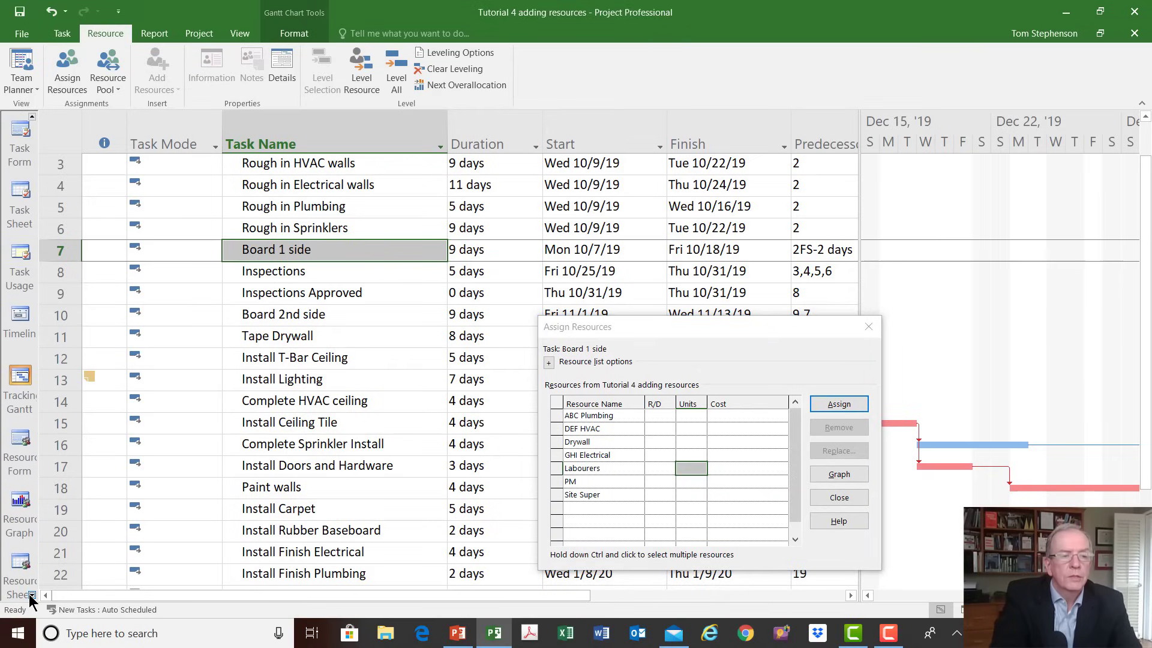
pyautogui.click(20, 507)
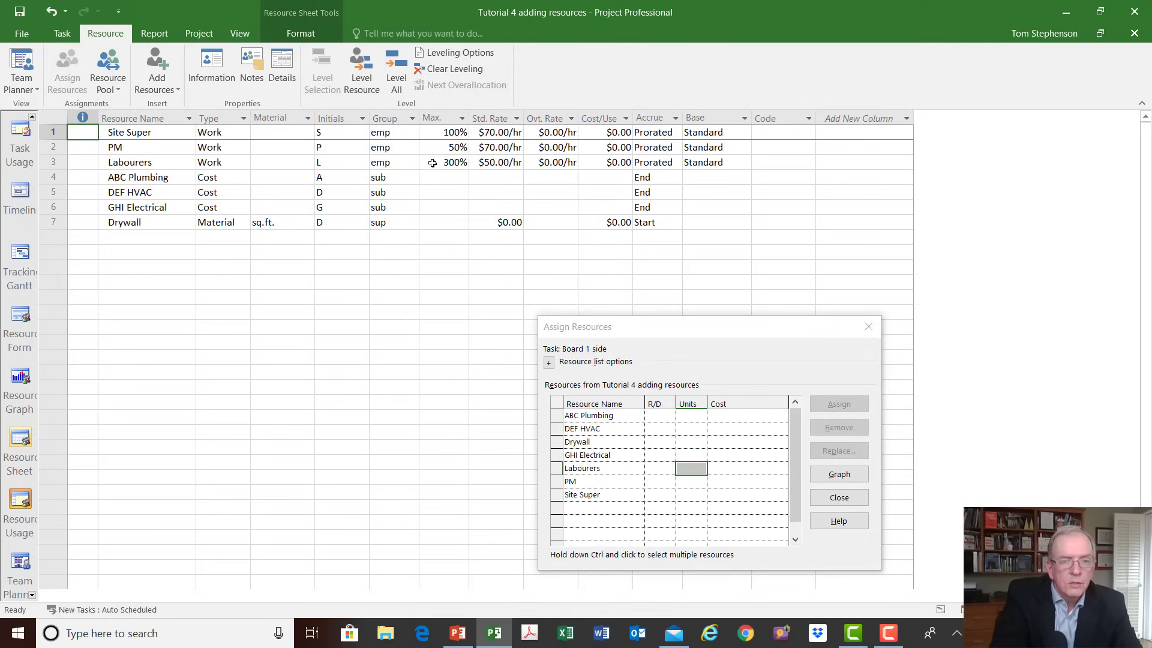
pyautogui.doubleClick(447, 176)
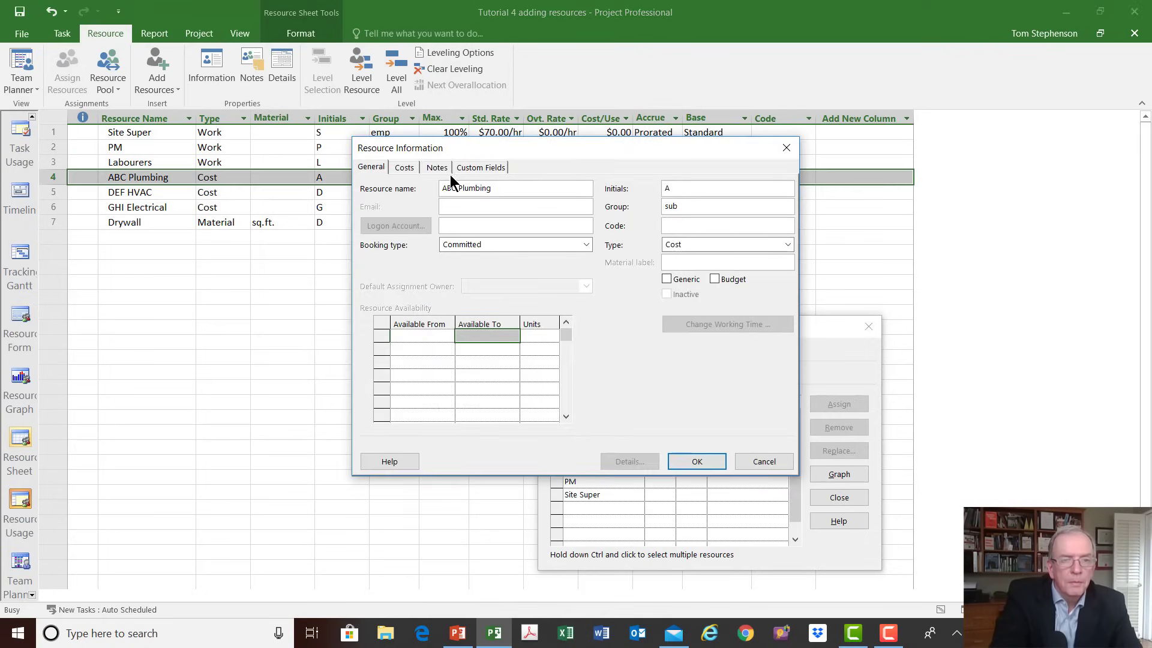
pyautogui.click(786, 149)
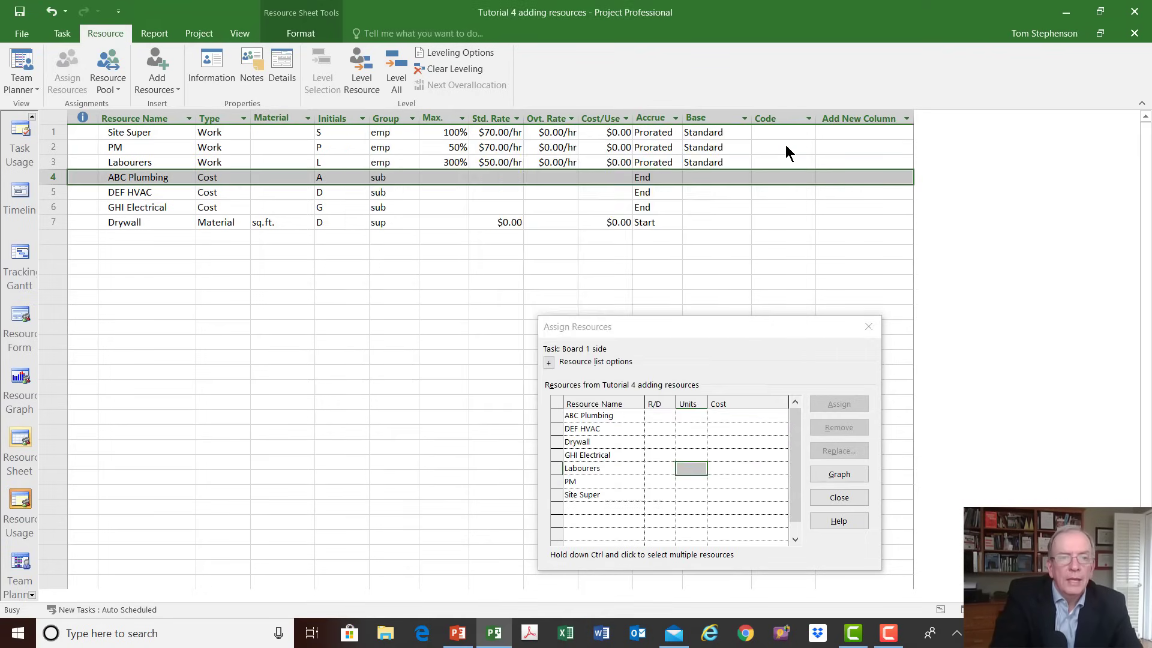
pyautogui.click(462, 177)
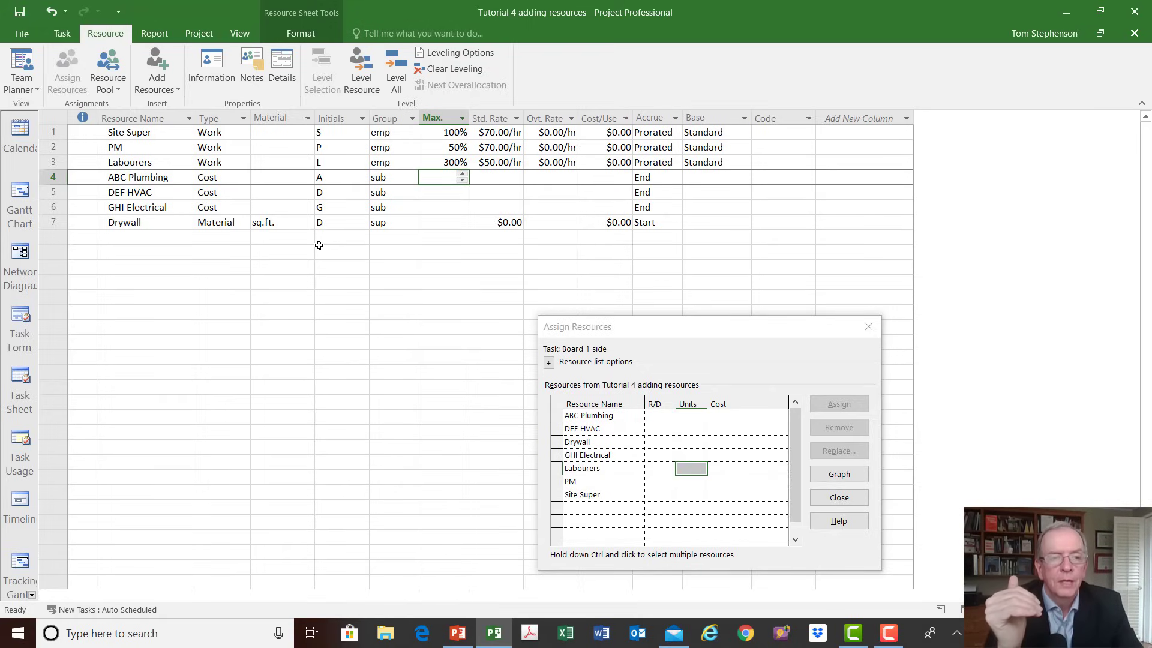
# - Set the standard rate of the Drywall material resource to .50 per sq.ft
pyautogui.click(504, 222)
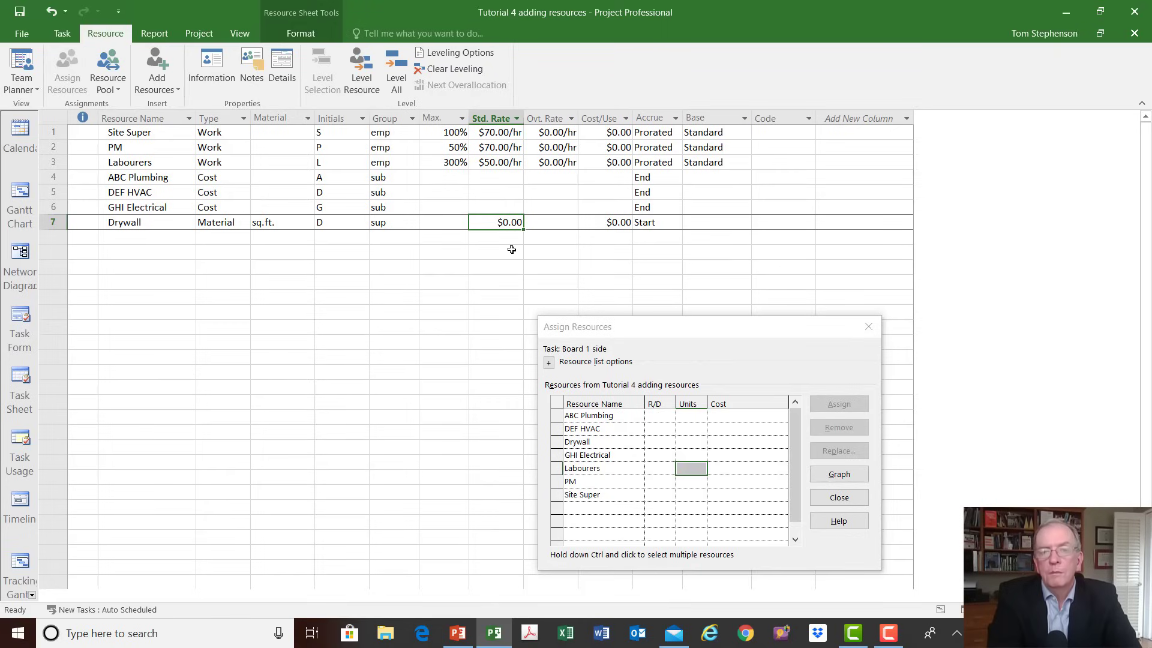
pyautogui.write('.')
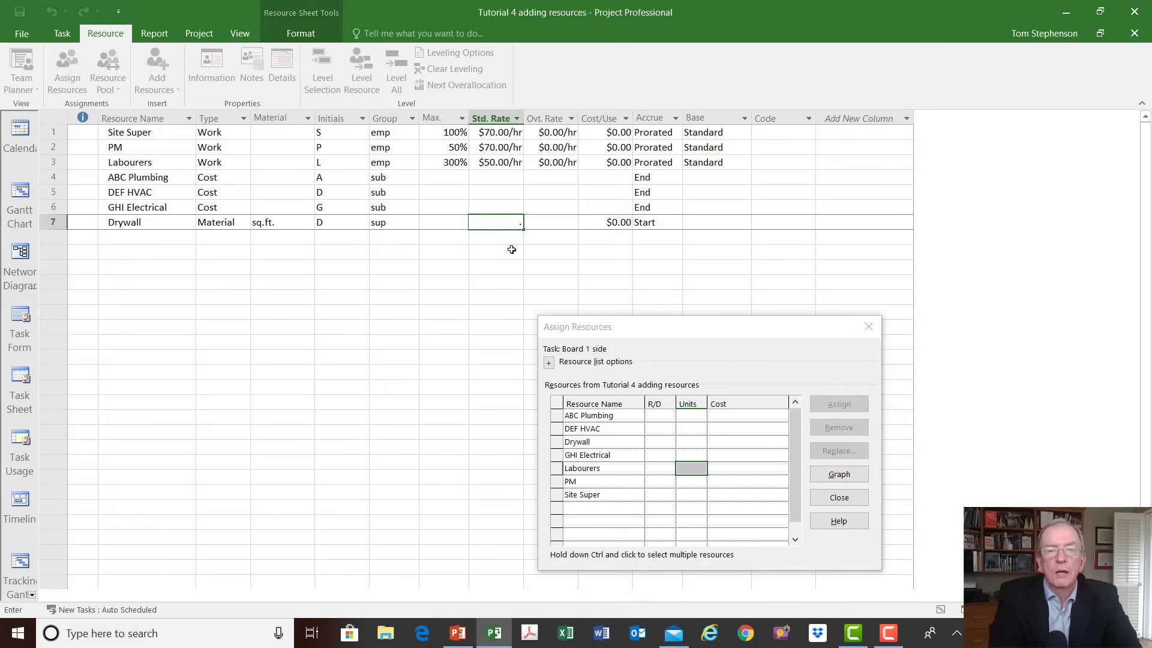
pyautogui.write('50')
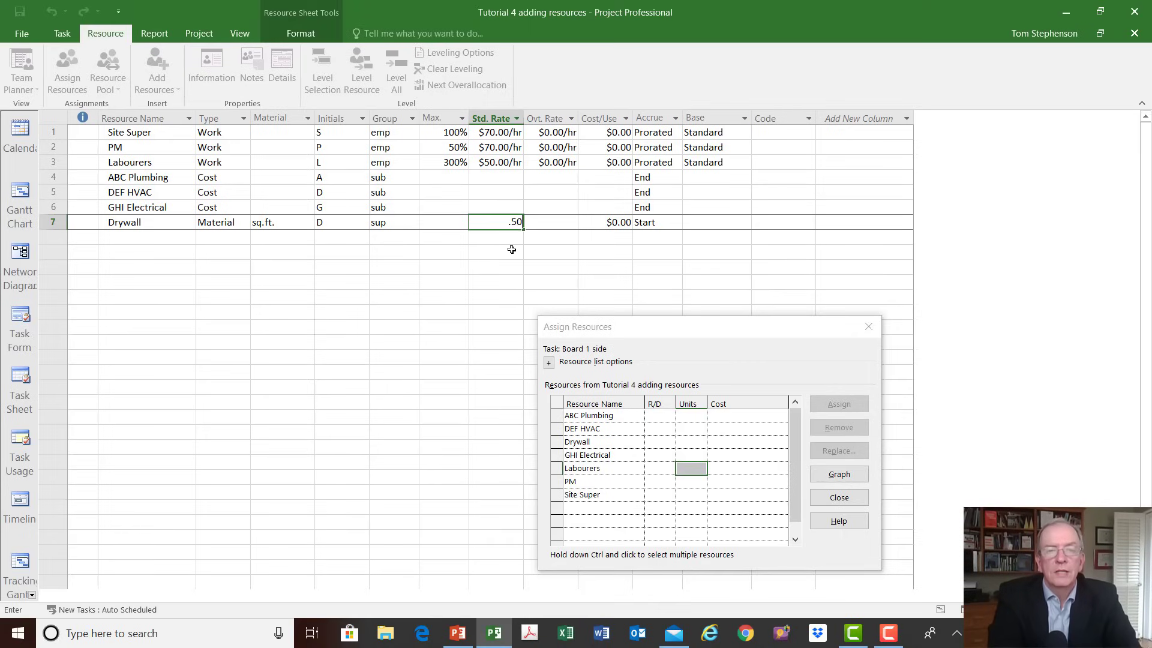
pyautogui.press('Return')
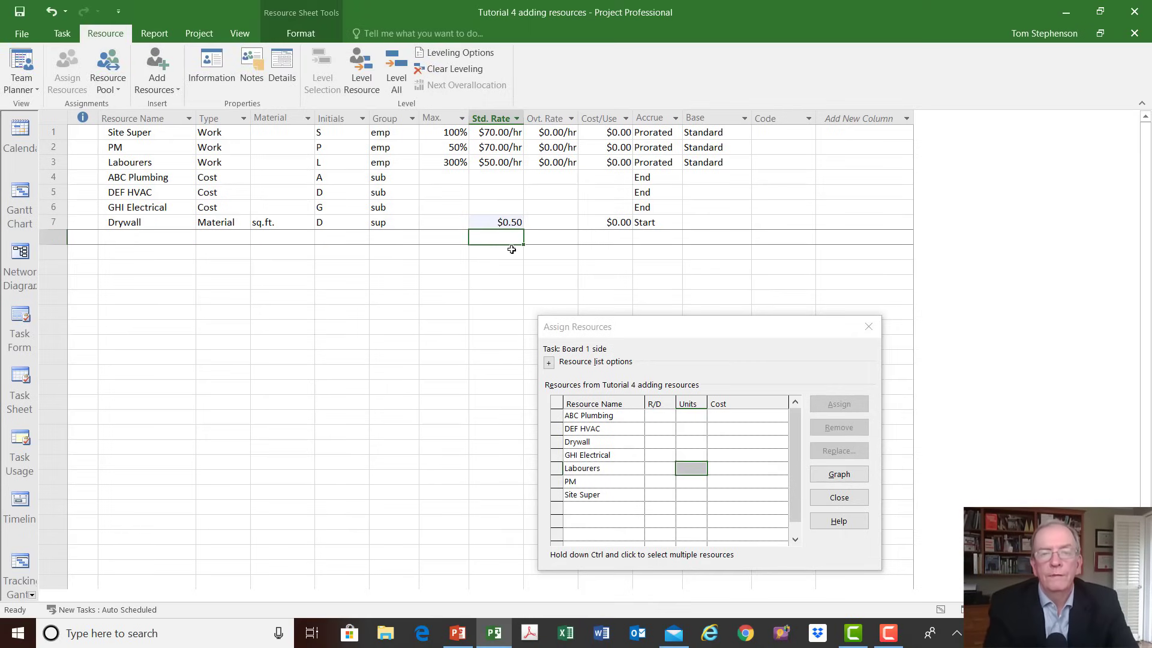
# - Return to the Gantt Chart view and shift the Assign Resources dialog slightly
pyautogui.click(7, 288)
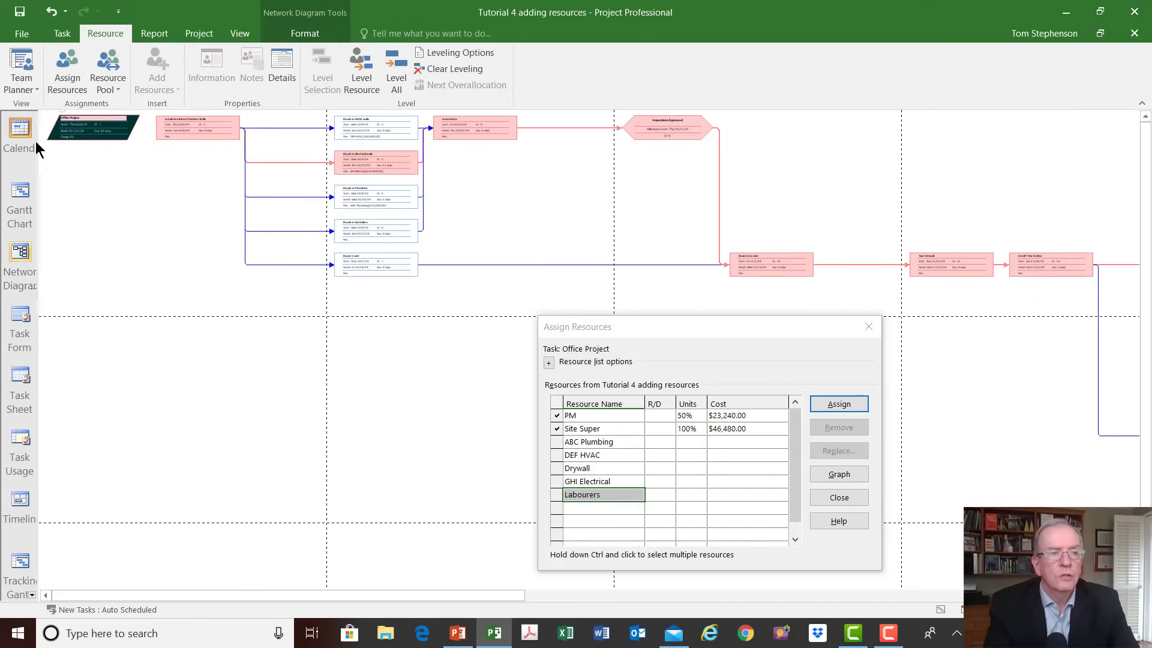
pyautogui.click(21, 150)
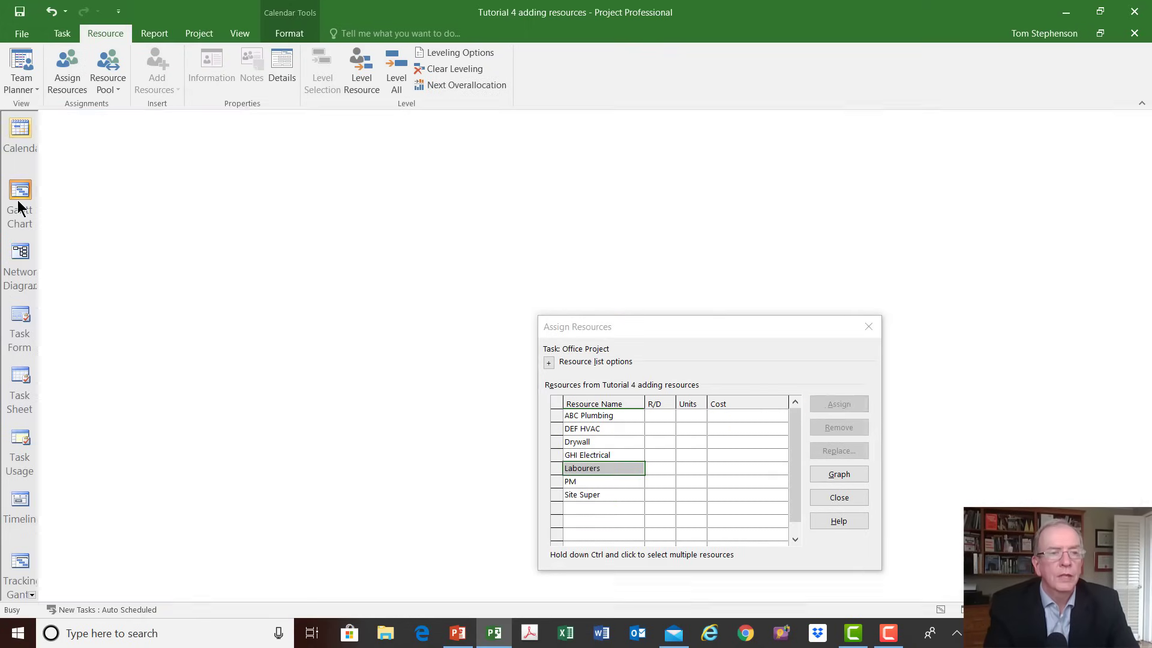
pyautogui.click(18, 207)
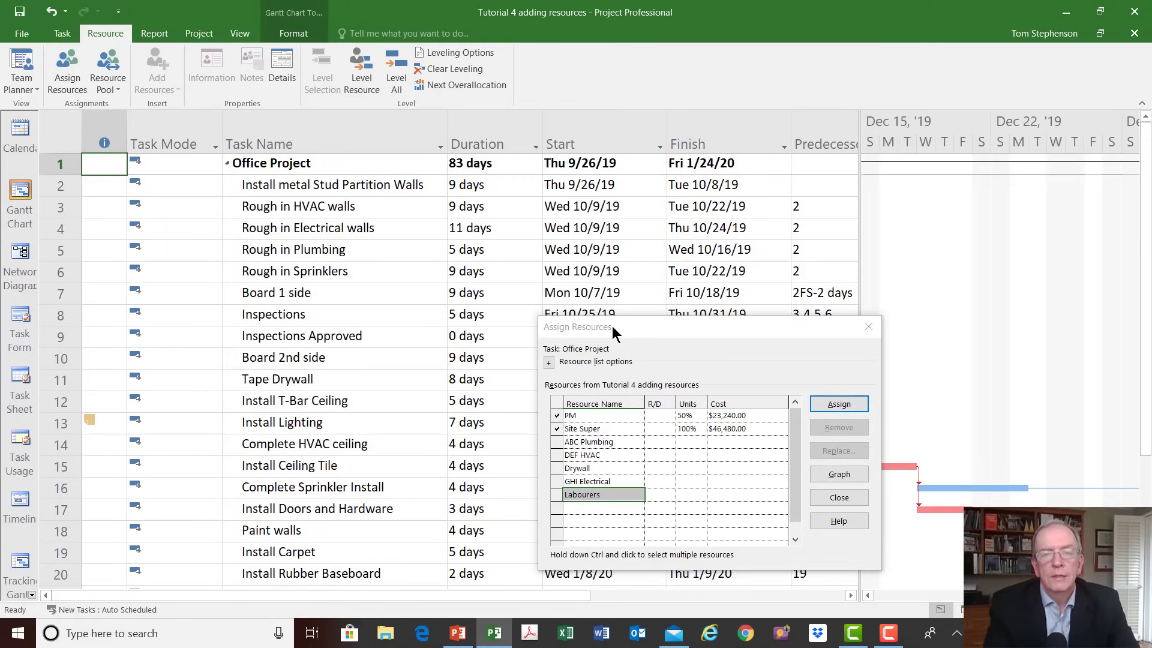
pyautogui.moveTo(612, 326); pyautogui.dragTo(589, 322)
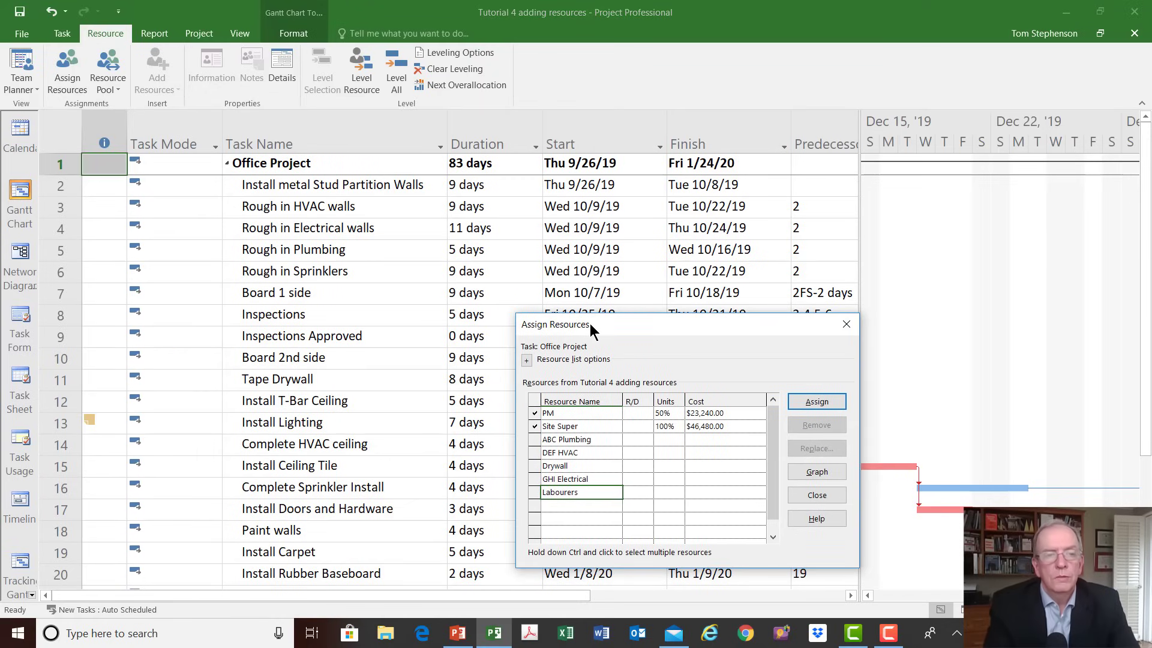
# - Assign Labourers to the Board 1 side task at 100% units, with the dialog moved closer to the task names
pyautogui.click(395, 300)
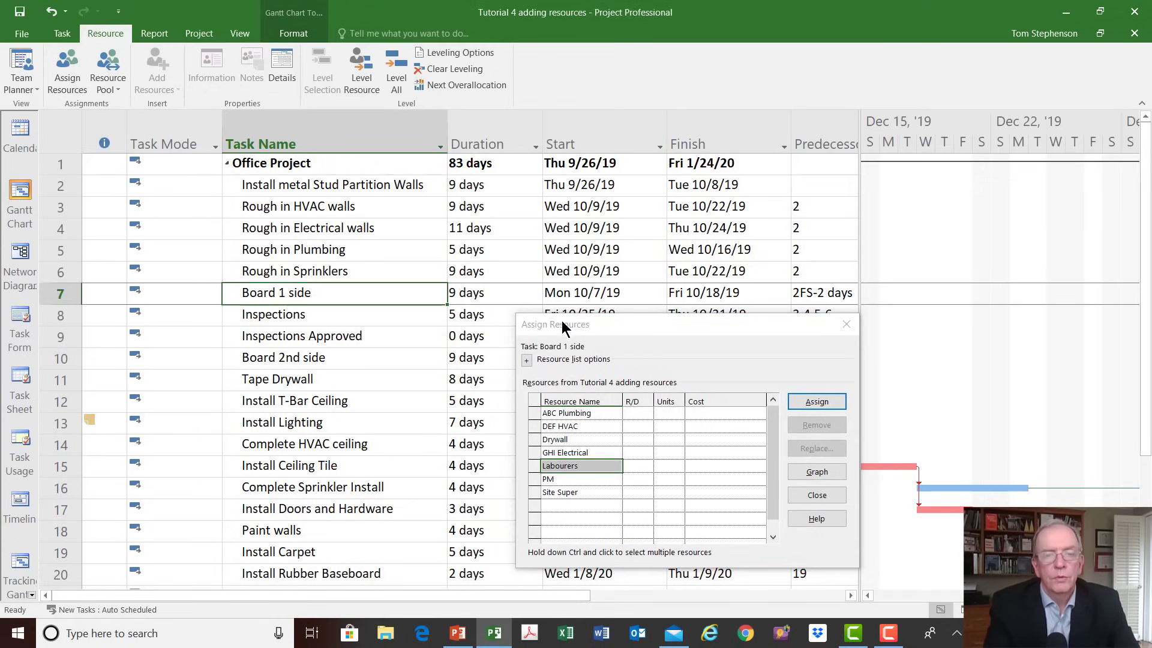
pyautogui.moveTo(595, 323); pyautogui.dragTo(533, 334)
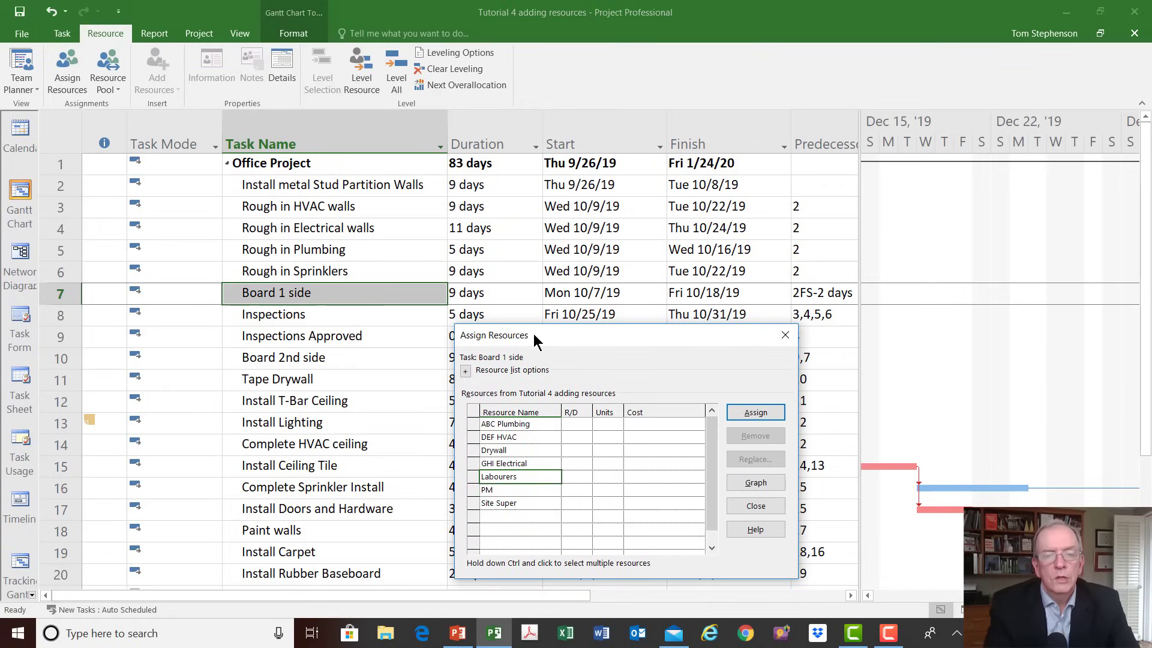
pyautogui.click(606, 478)
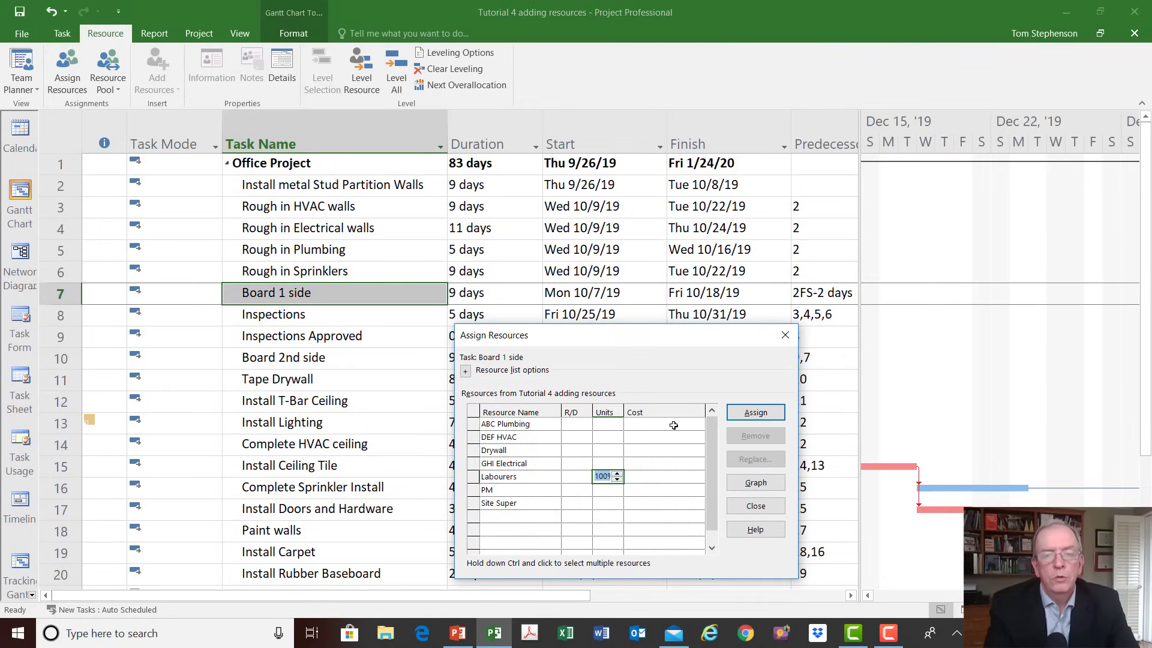
pyautogui.click(742, 413)
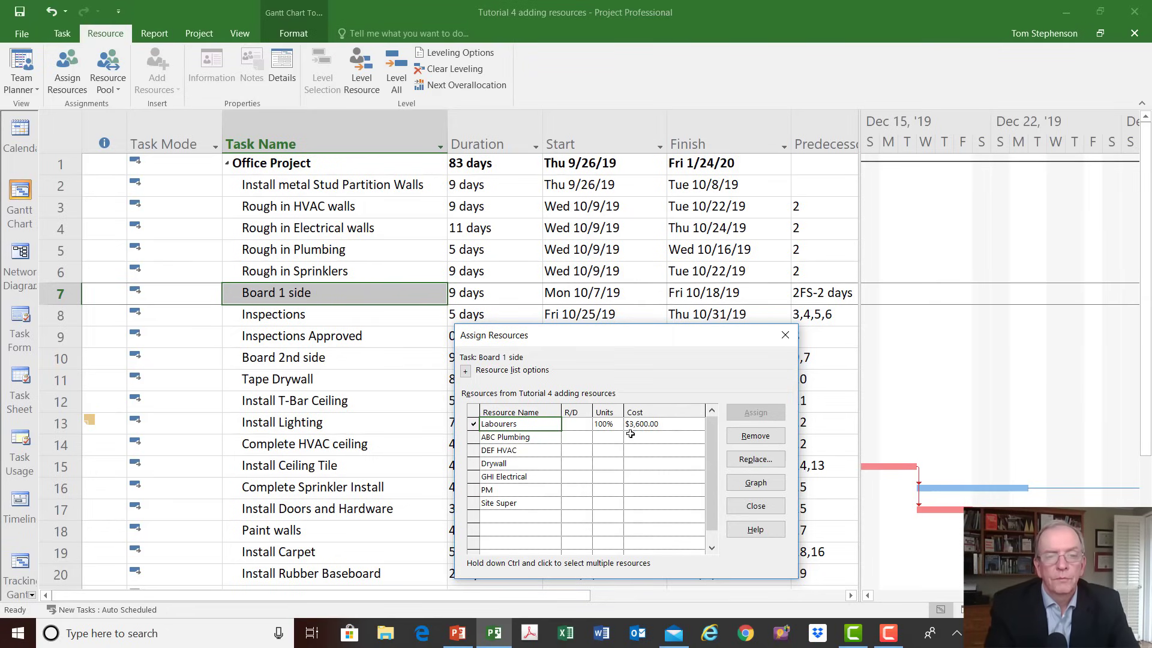
pyautogui.click(605, 440)
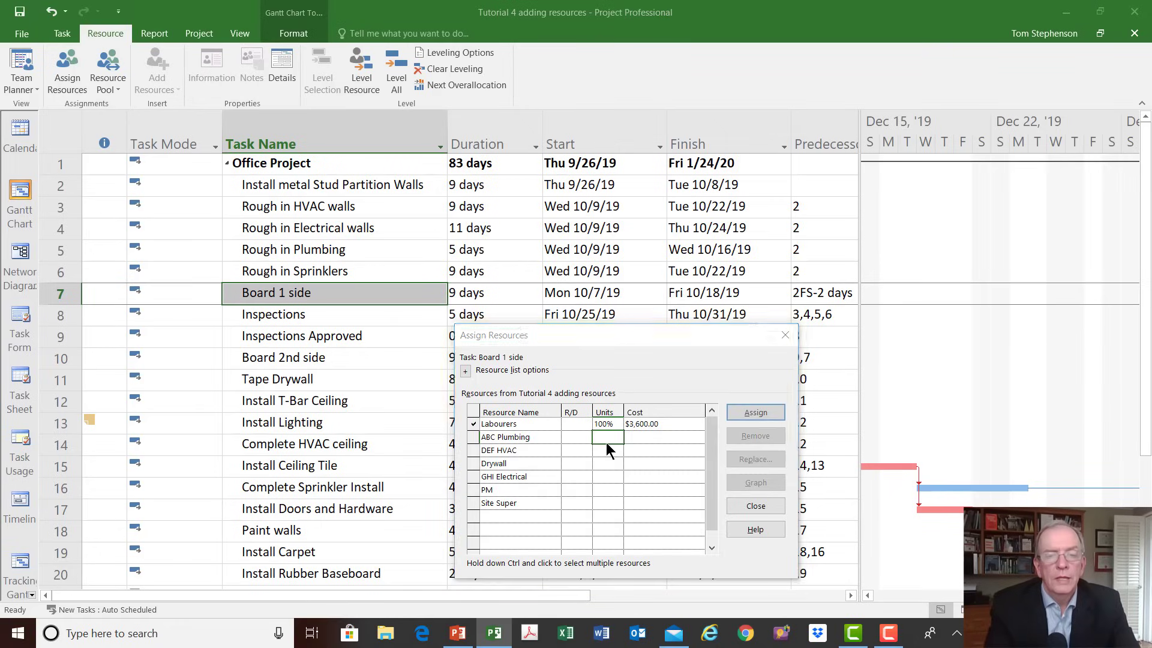
pyautogui.doubleClick(605, 441)
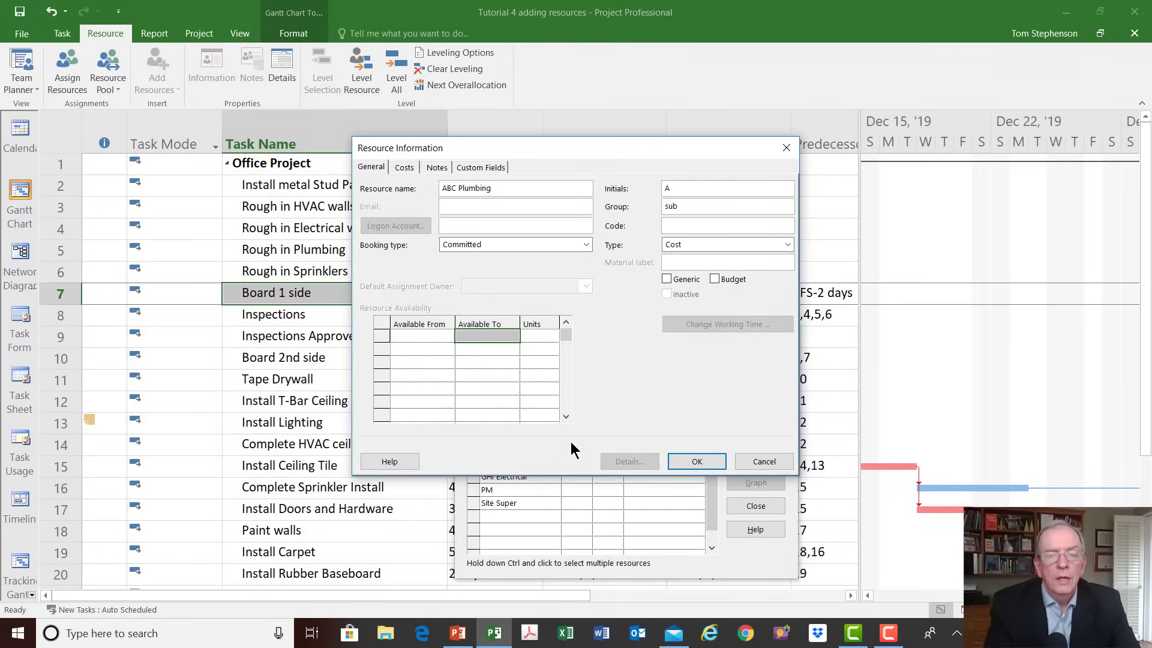
pyautogui.click(767, 465)
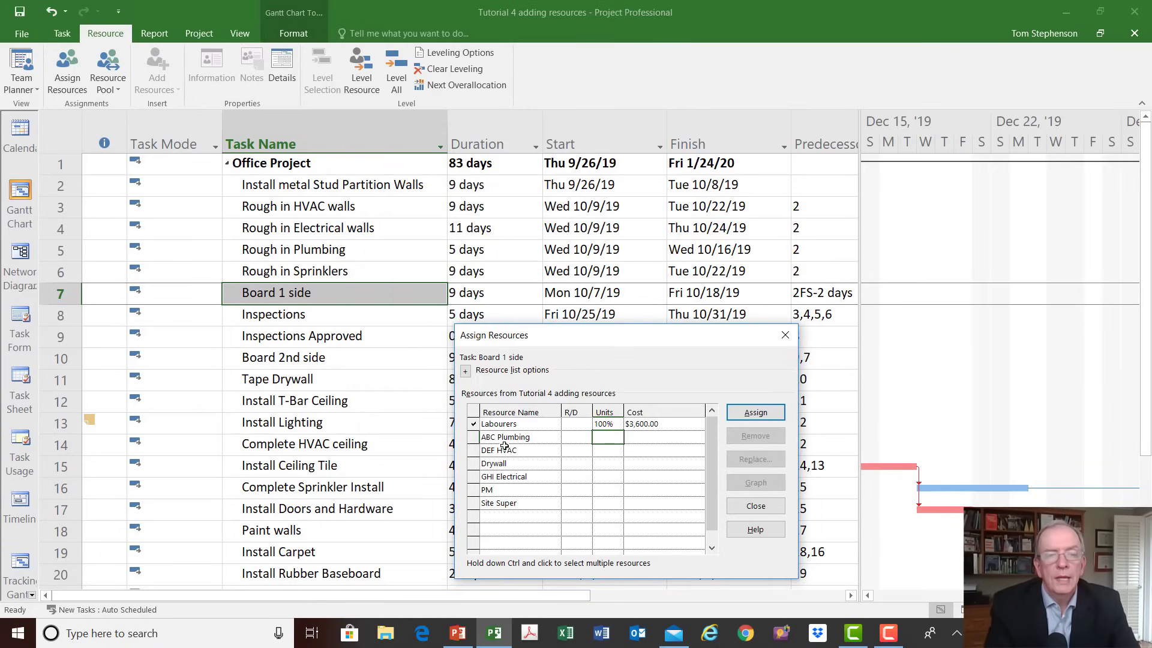
# - Assign Labourers to the Board 2nd side task at 100% units
pyautogui.click(315, 355)
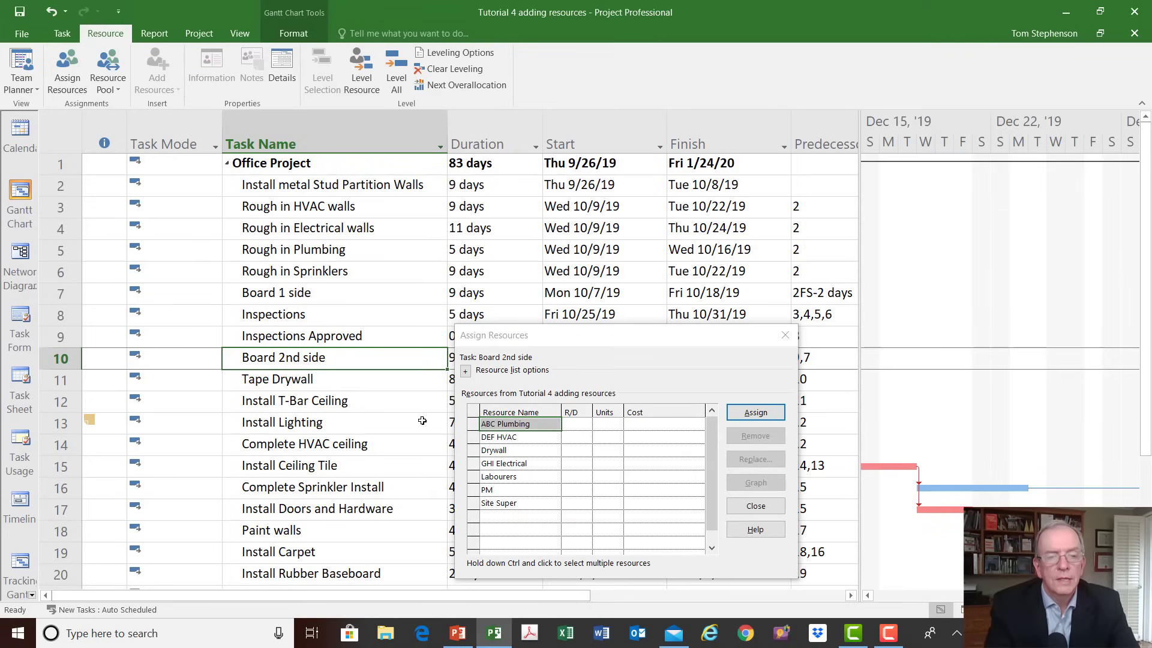
pyautogui.click(497, 477)
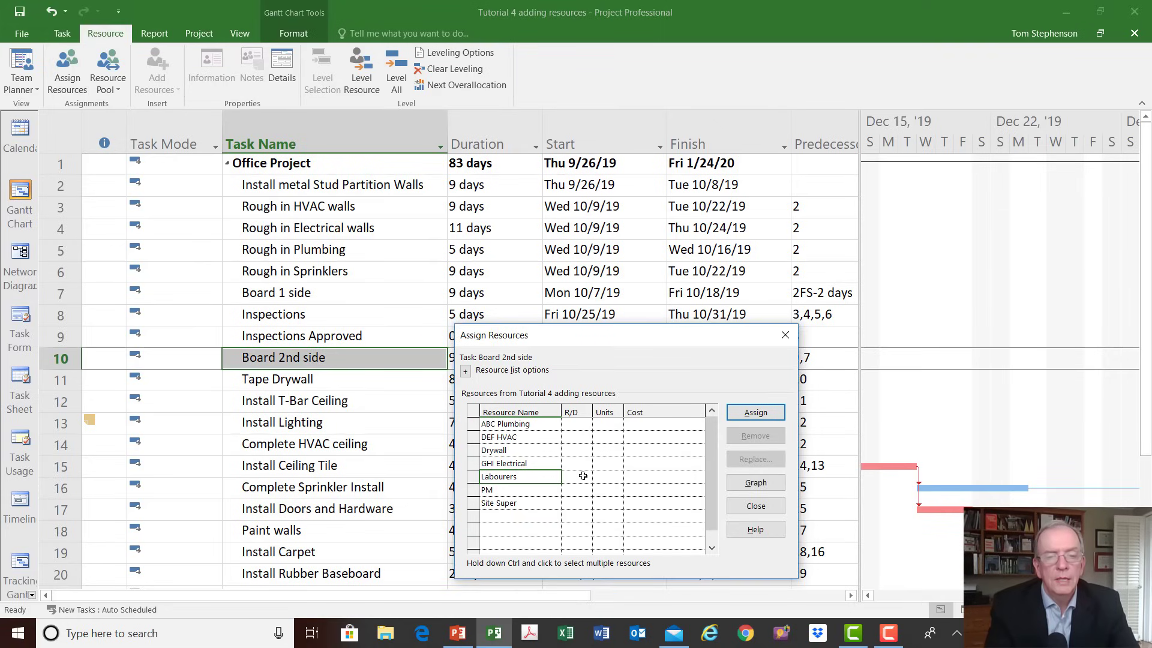
pyautogui.click(605, 476)
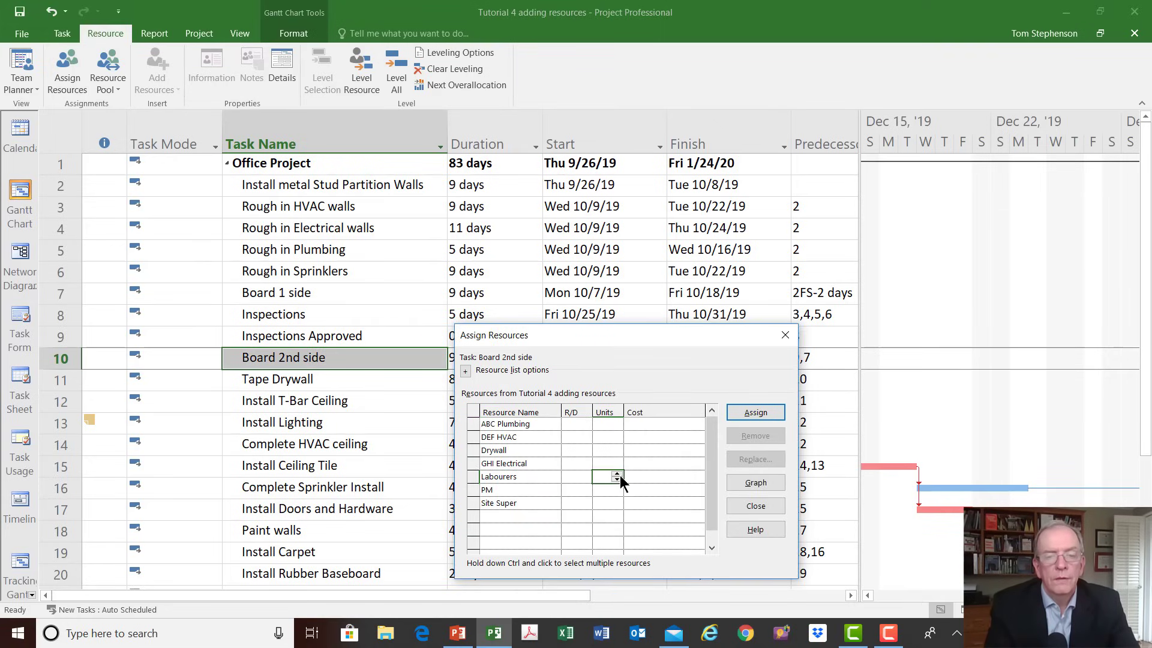
pyautogui.click(736, 411)
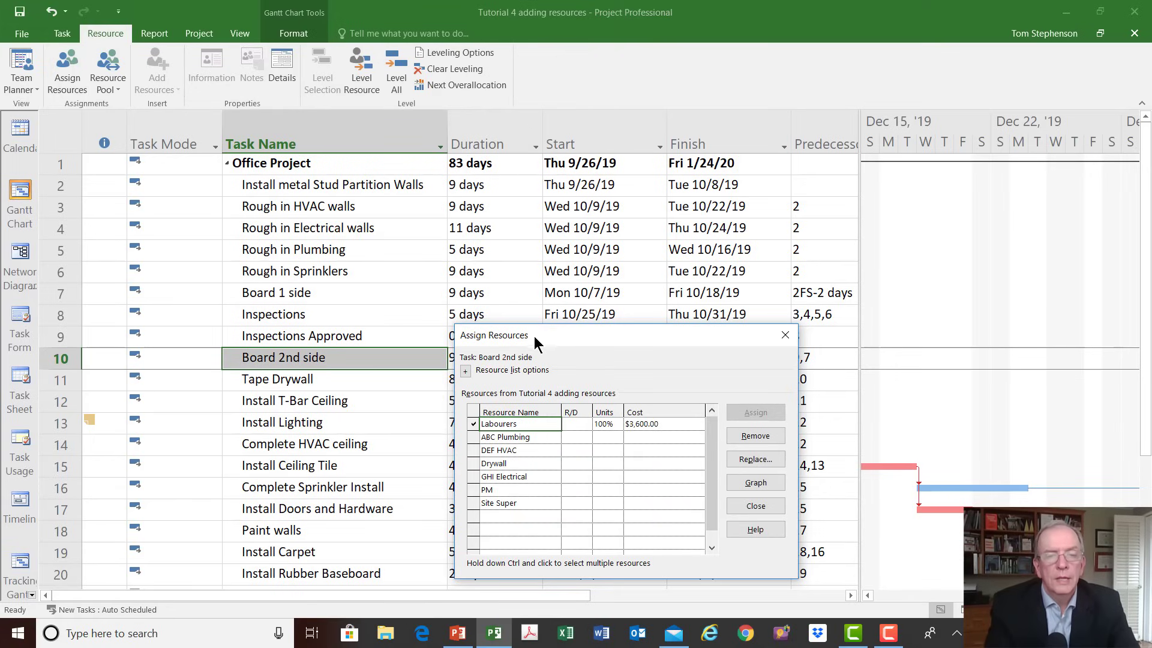
# - Move the Assign Resources dialog clear of the task rows and raise the Labourers units on the Board 1 side task to 200%
pyautogui.moveTo(535, 337); pyautogui.dragTo(533, 393)
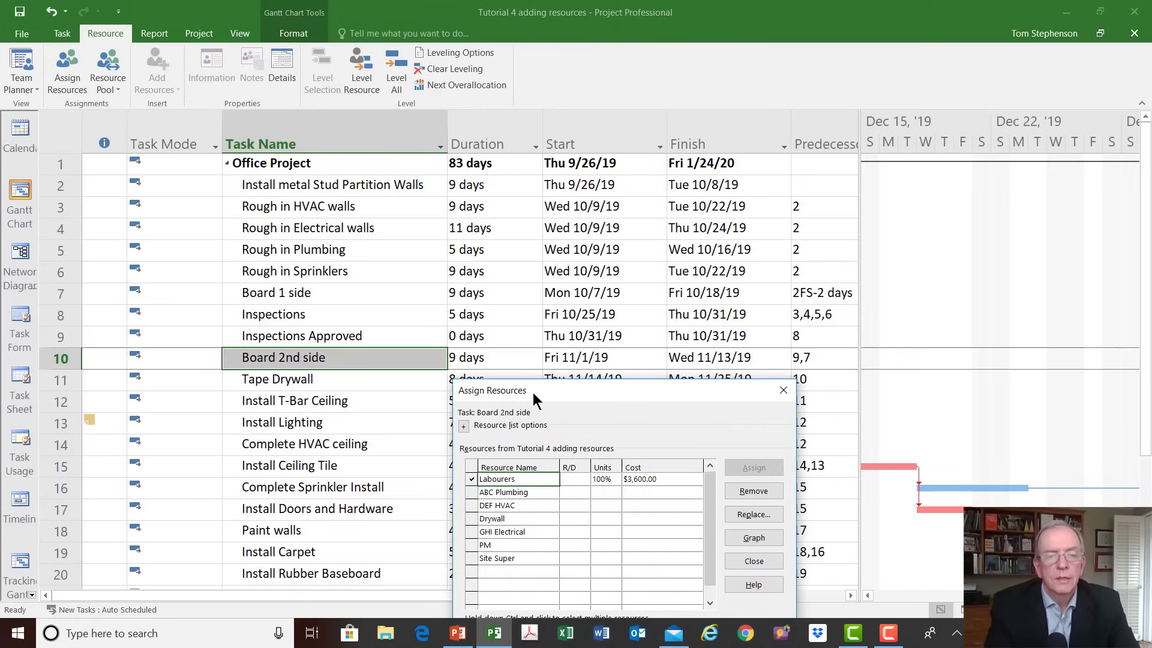
pyautogui.click(348, 301)
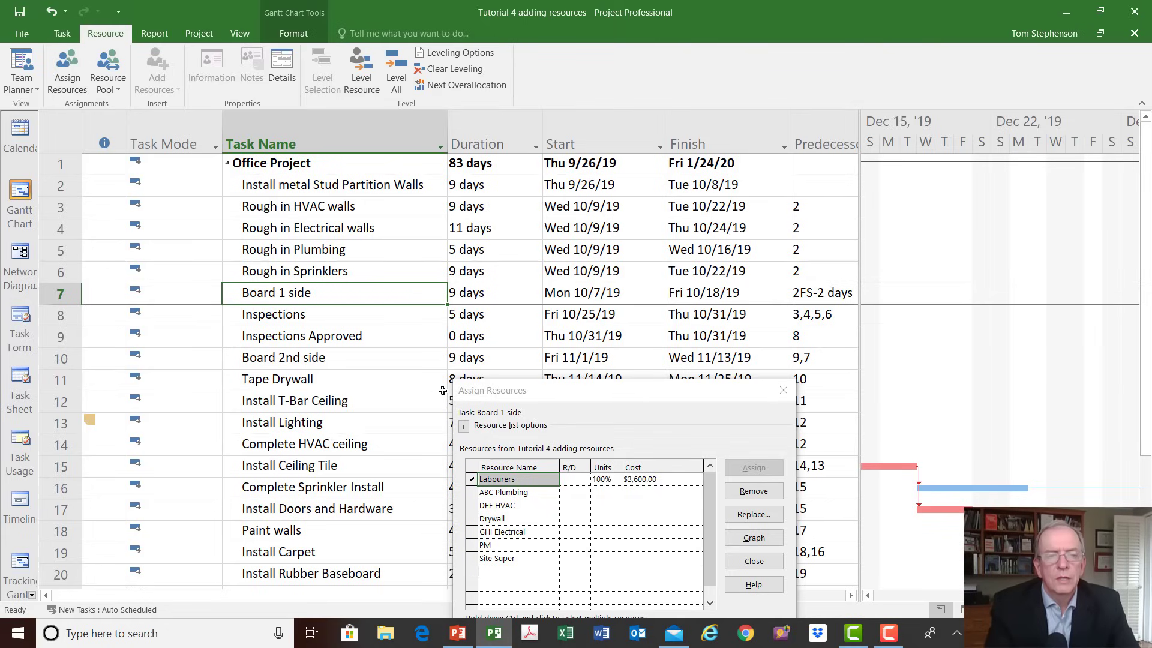
pyautogui.click(603, 480)
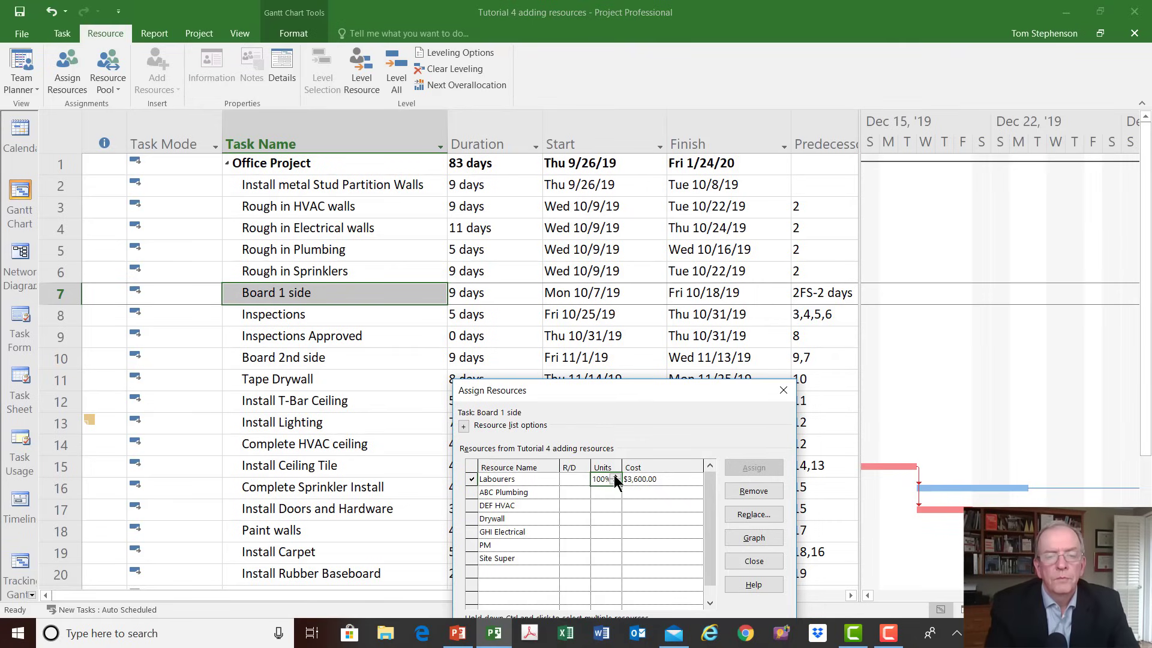
pyautogui.click(613, 476)
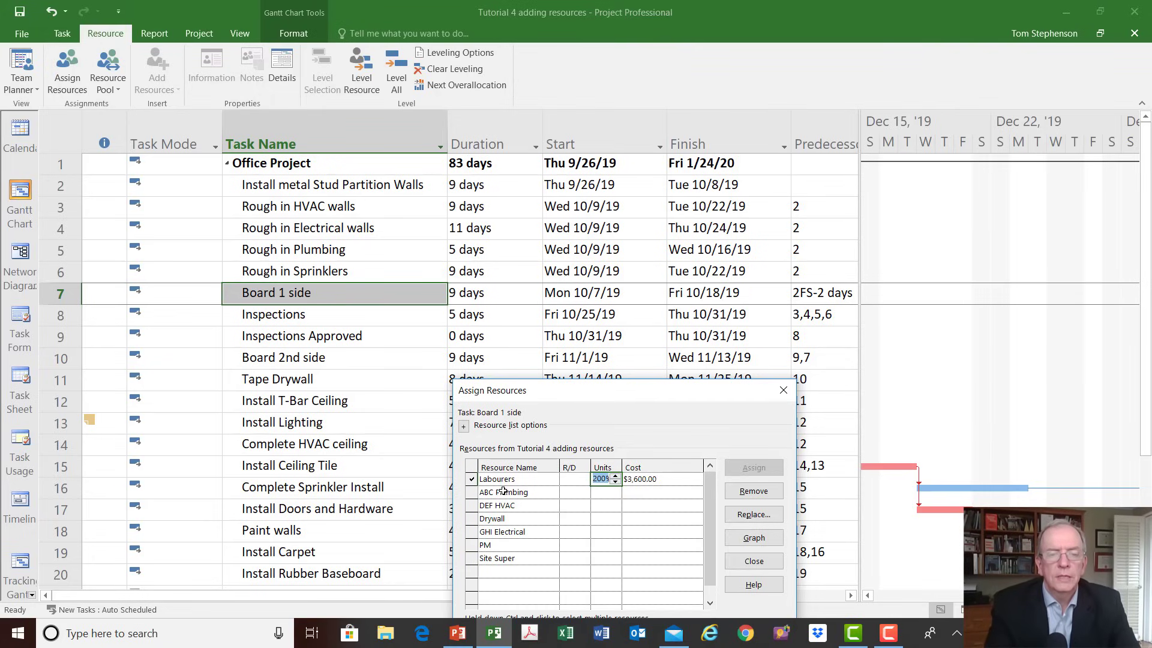
pyautogui.click(506, 573)
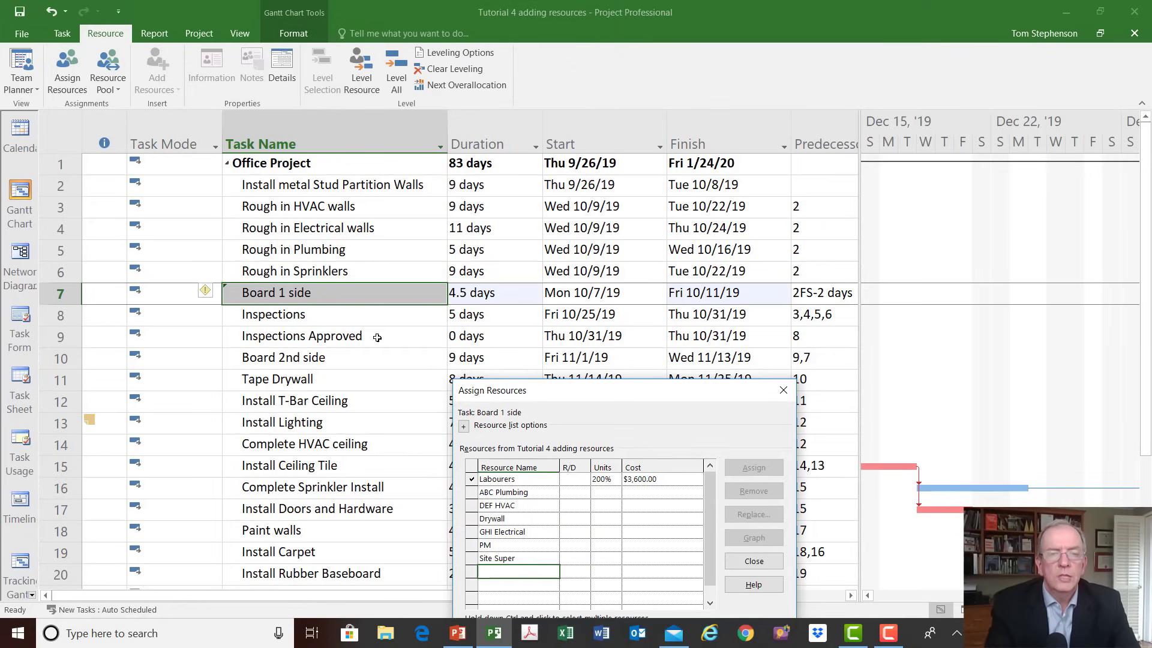
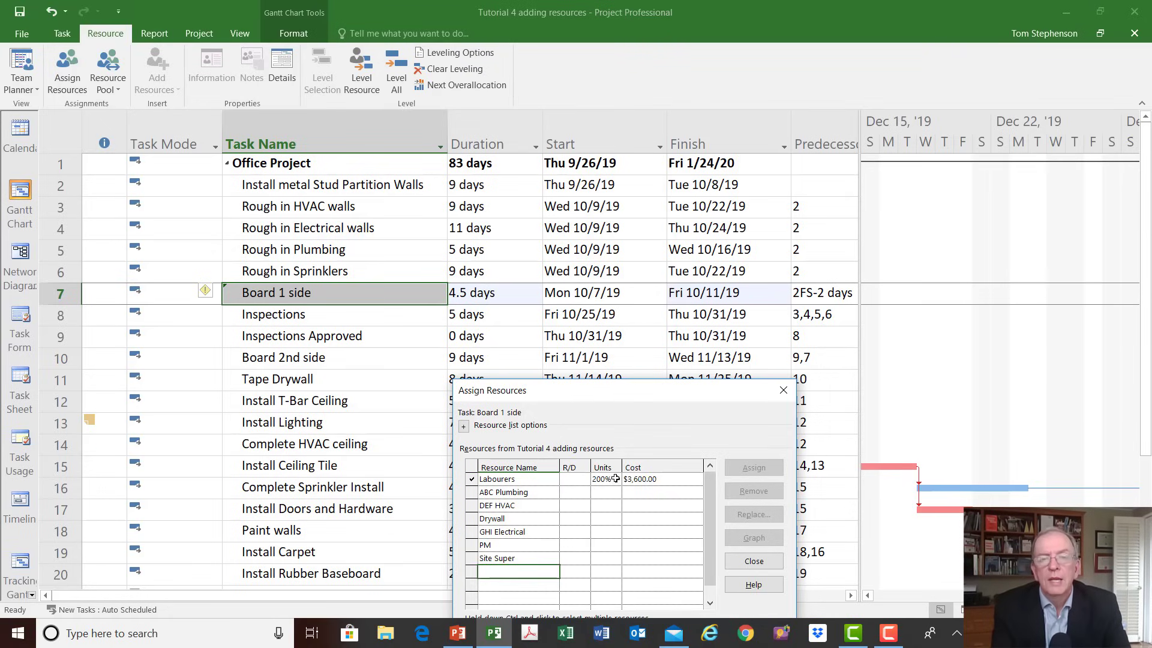
# - Set the duration of the Board 1 side task to 9 days and reselect the task to check its Labourers cost
pyautogui.click(493, 293)
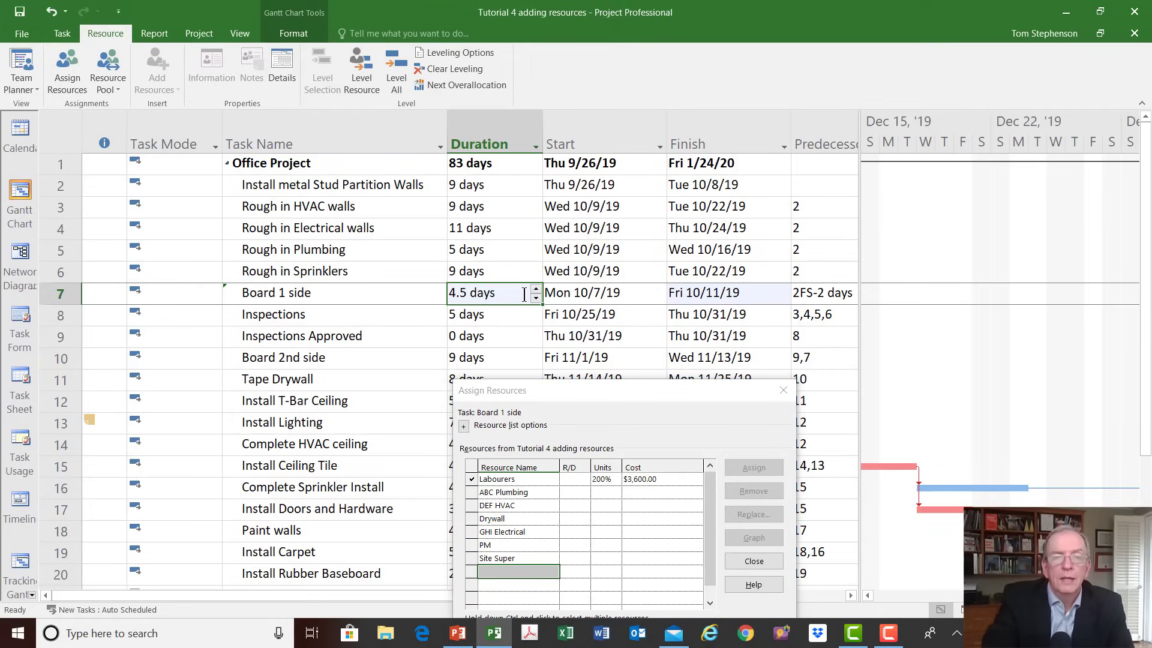
pyautogui.write('9')
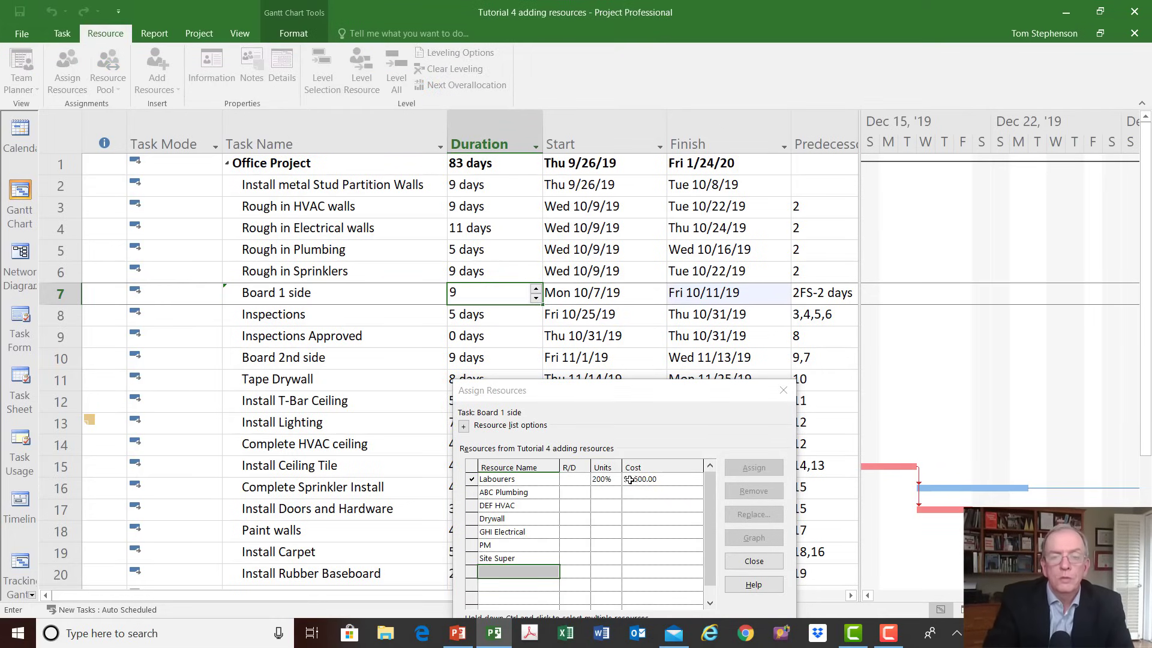
pyautogui.press('Return')
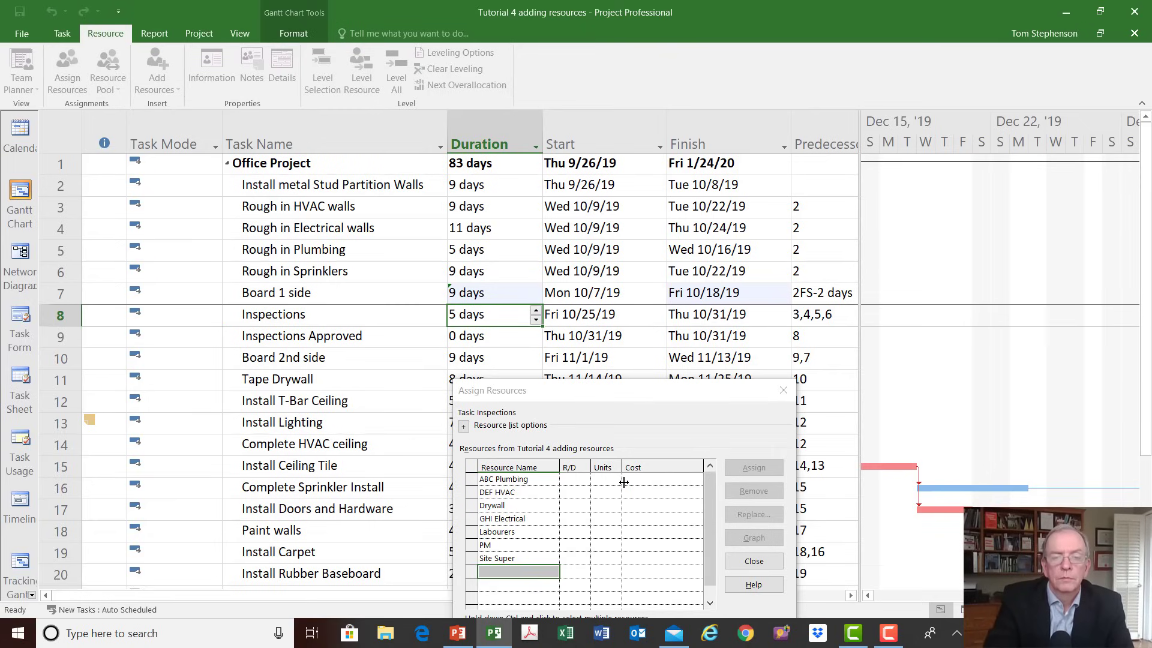
pyautogui.click(507, 287)
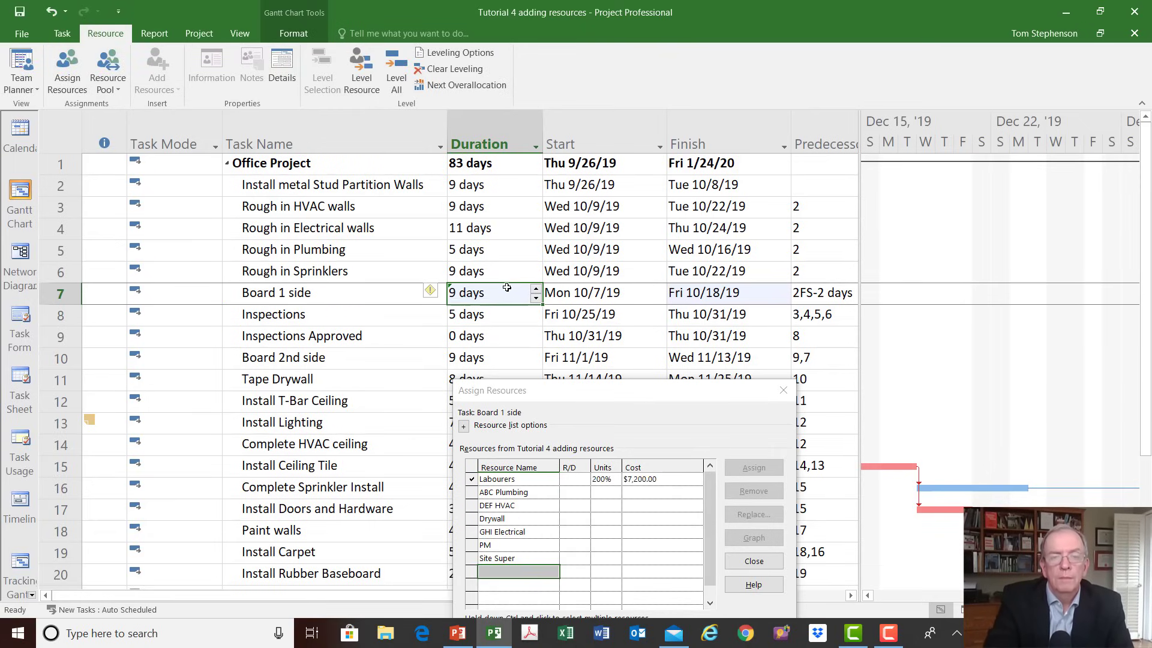
pyautogui.click(370, 297)
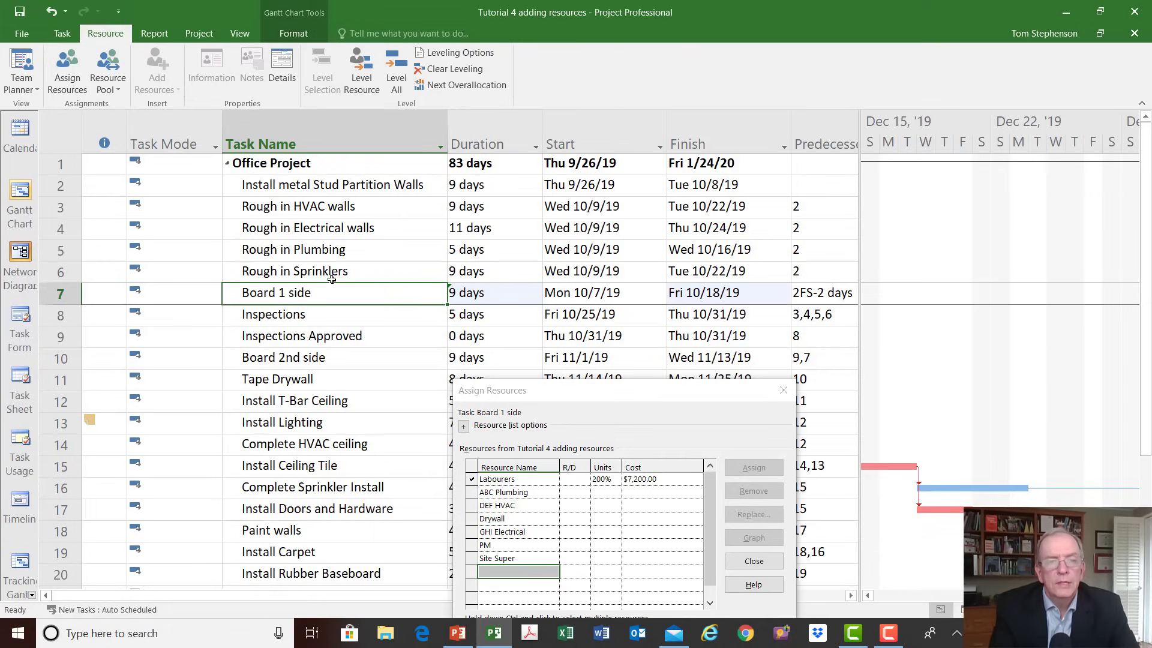
# - Assign 10,000 sq.ft. of Drywall to the Board 1 side task and widen the Units column of the resource list
pyautogui.click(62, 34)
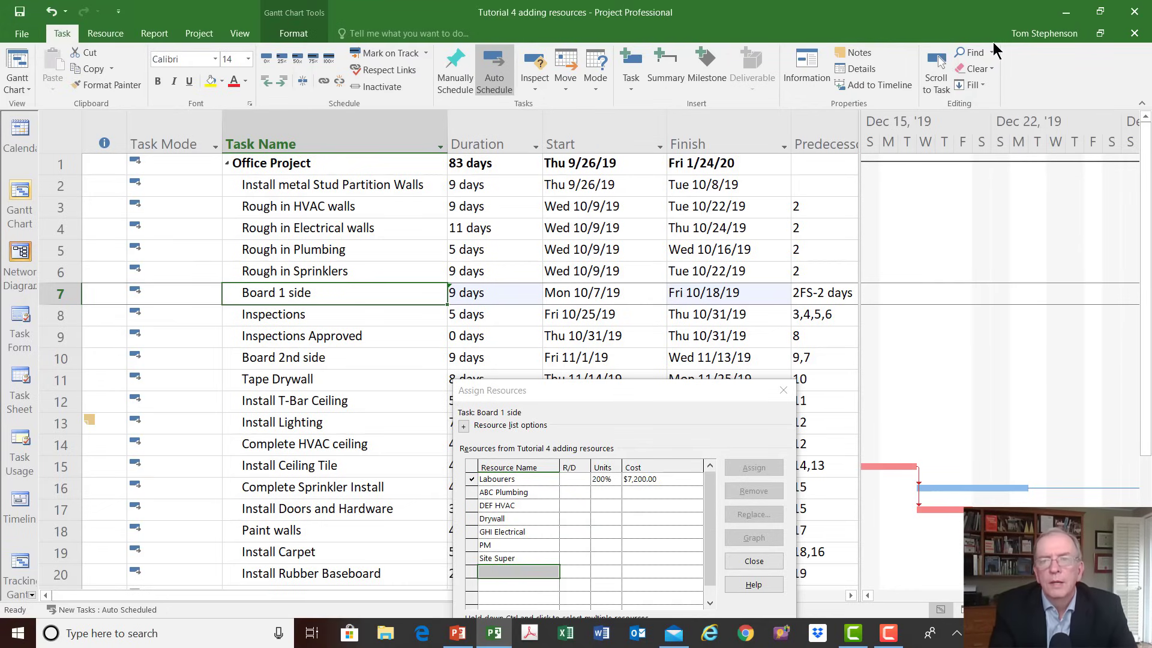
pyautogui.click(937, 72)
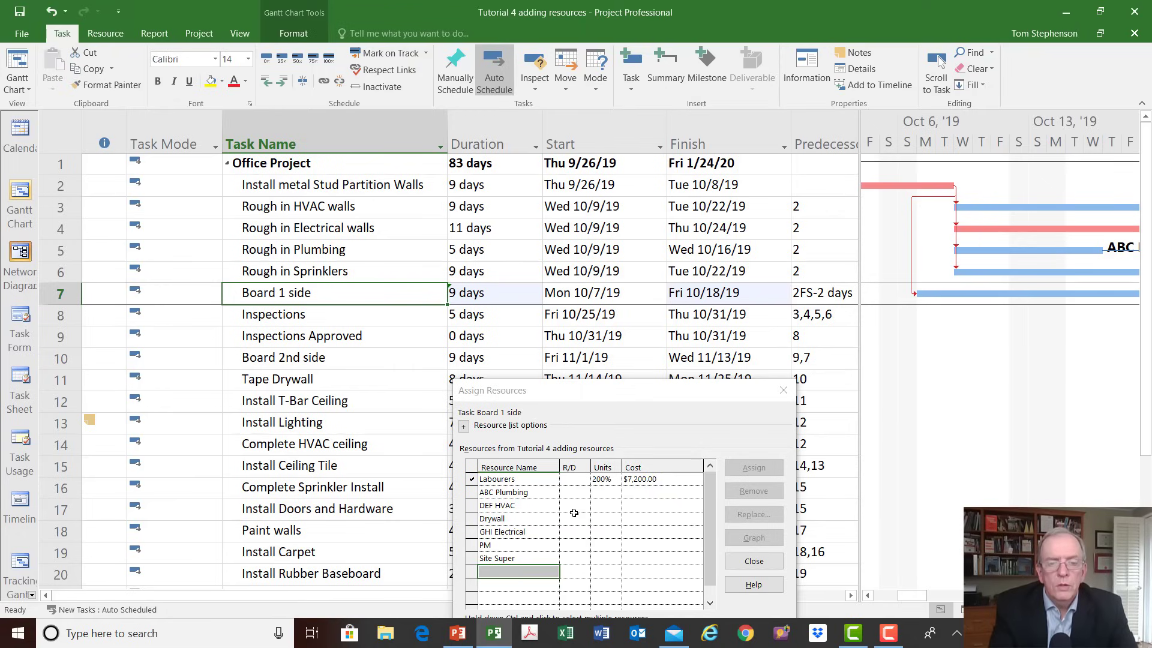
pyautogui.click(507, 521)
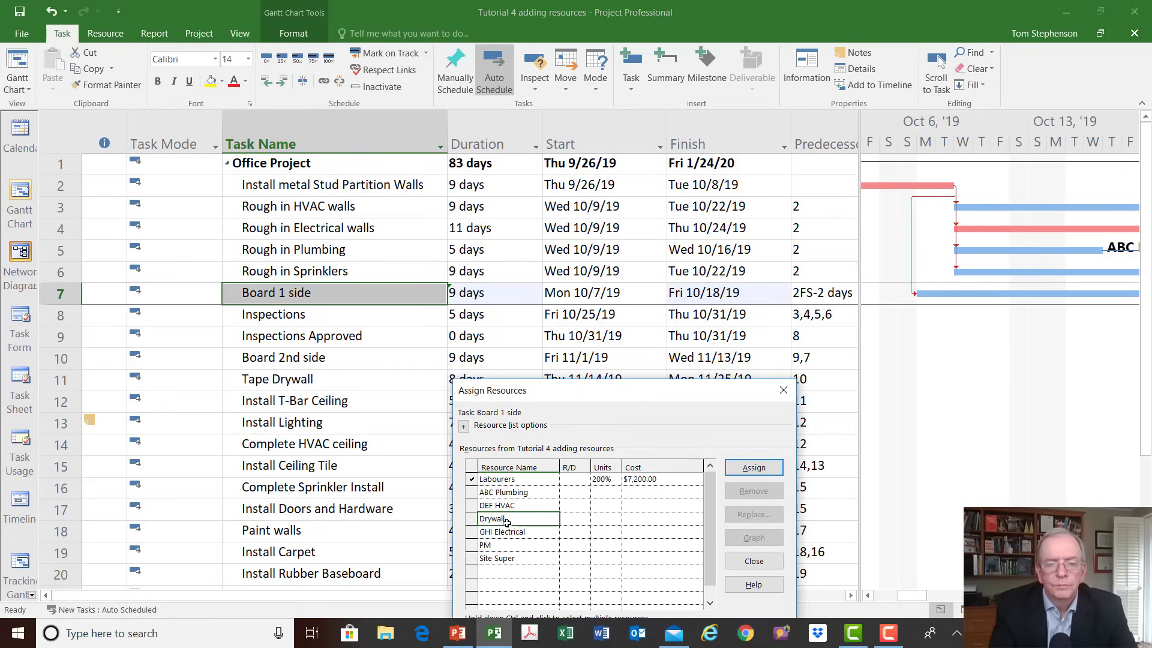
pyautogui.click(603, 522)
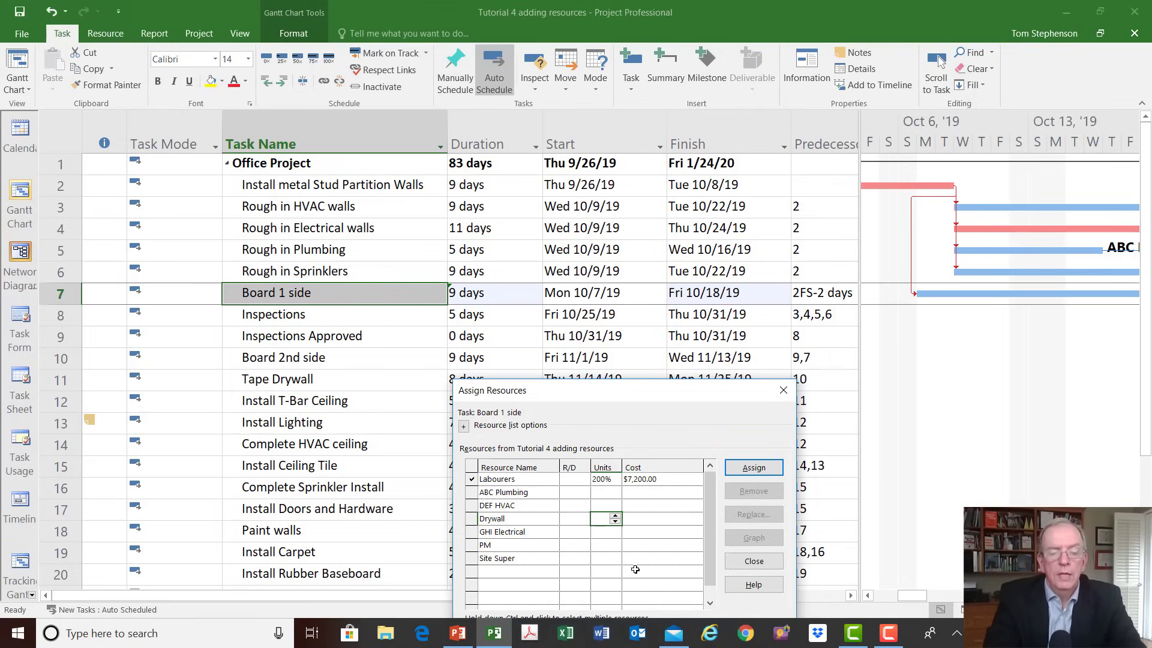
pyautogui.write('10,')
pyautogui.write('0000')
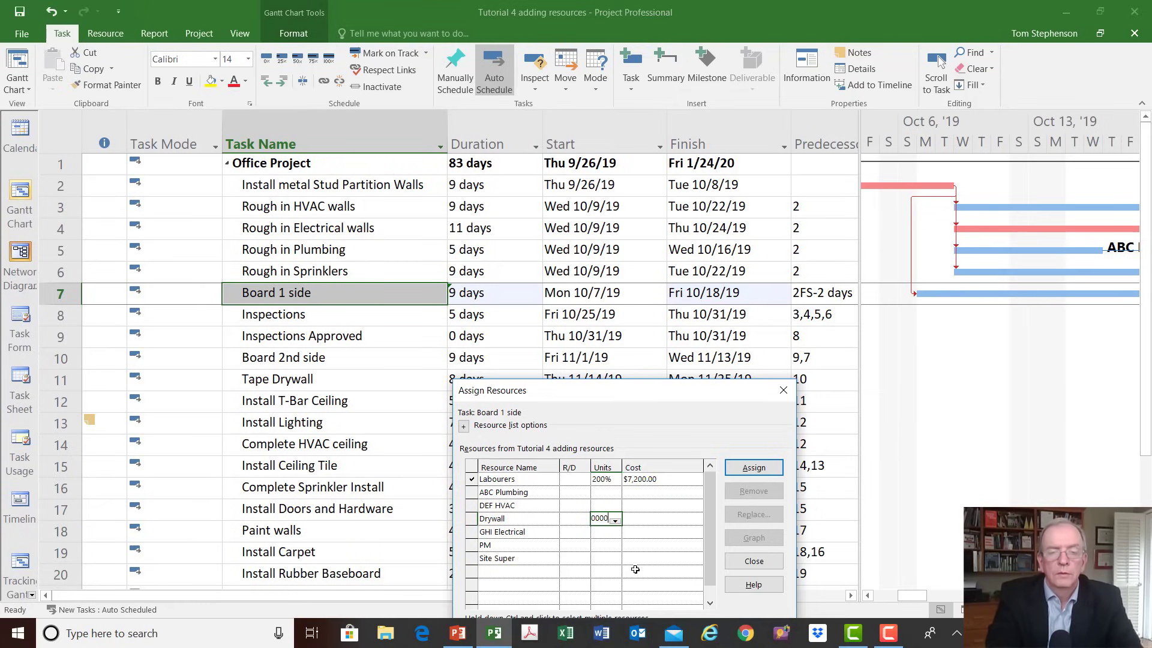
pyautogui.press('Return')
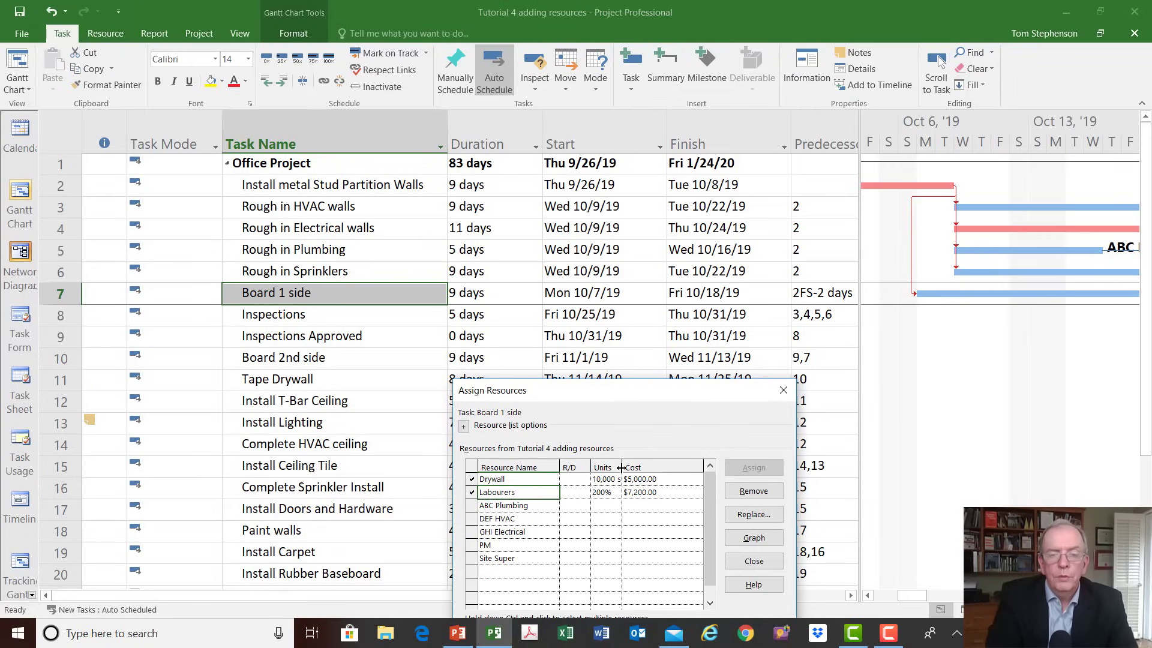
pyautogui.moveTo(621, 467); pyautogui.dragTo(648, 467)
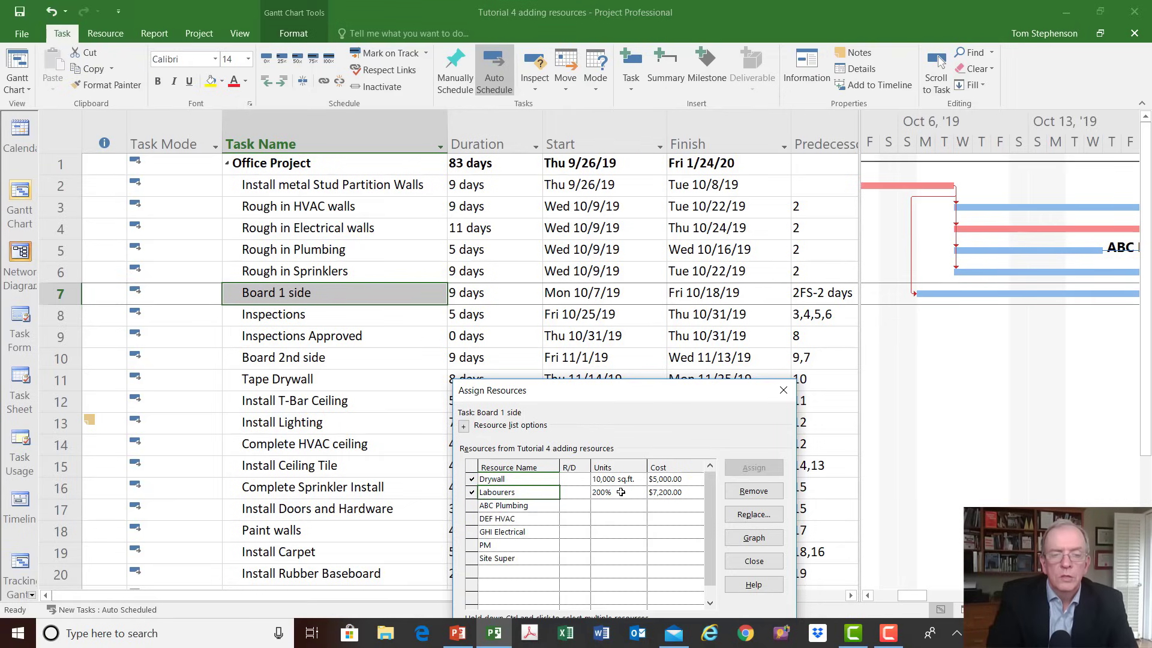
# - Check the Drywall rate in the Resource Sheet, return to the Gantt Chart and reselect the Board 1 side task
pyautogui.click(32, 595)
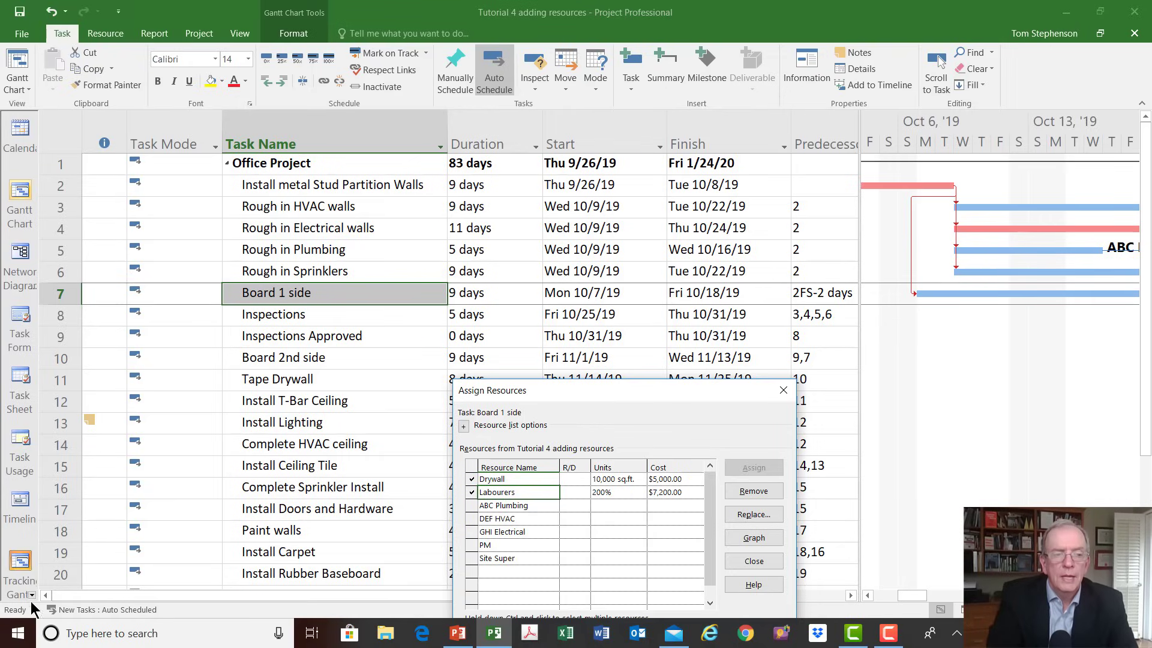
pyautogui.click(32, 594)
pyautogui.click(32, 594)
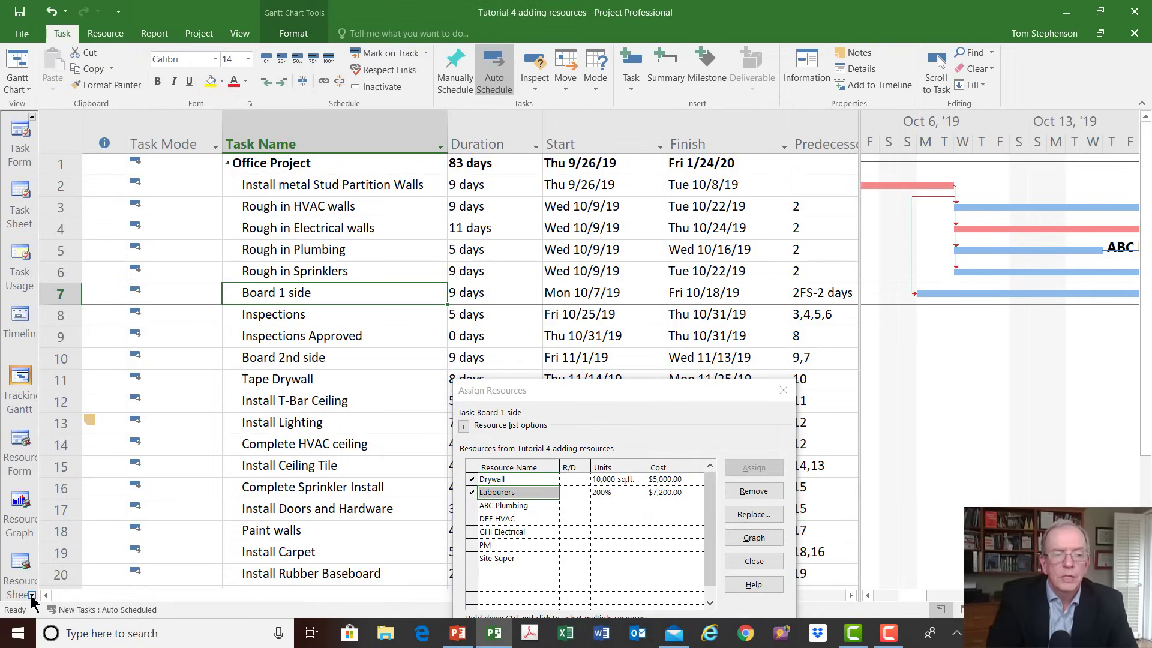
pyautogui.click(20, 561)
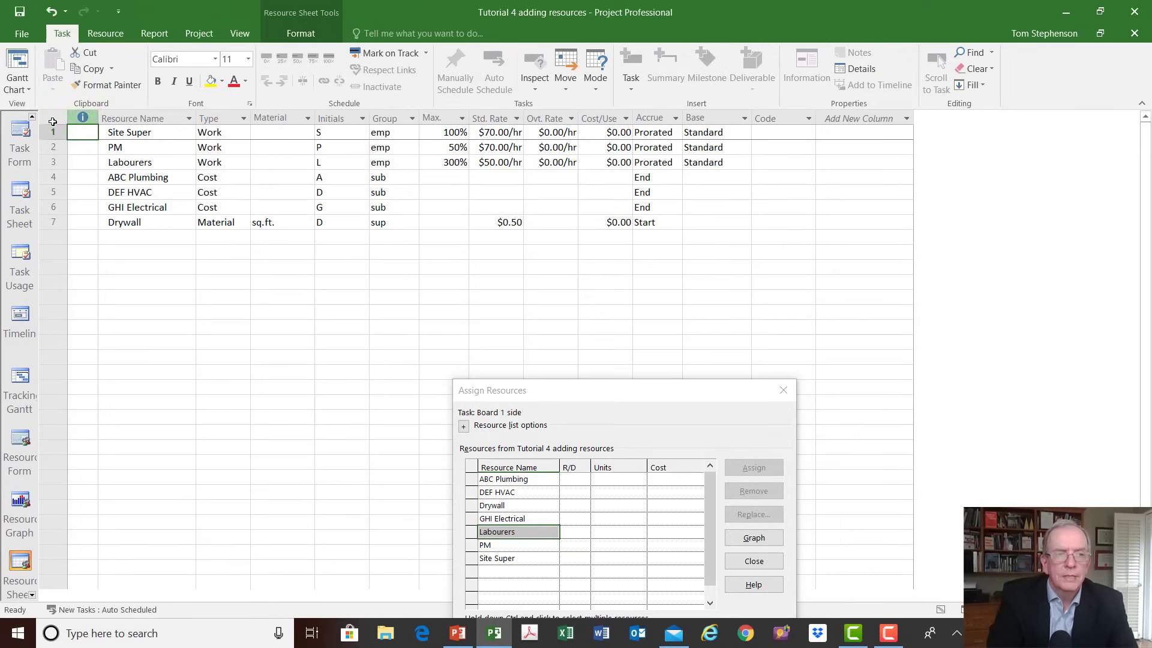
pyautogui.click(15, 66)
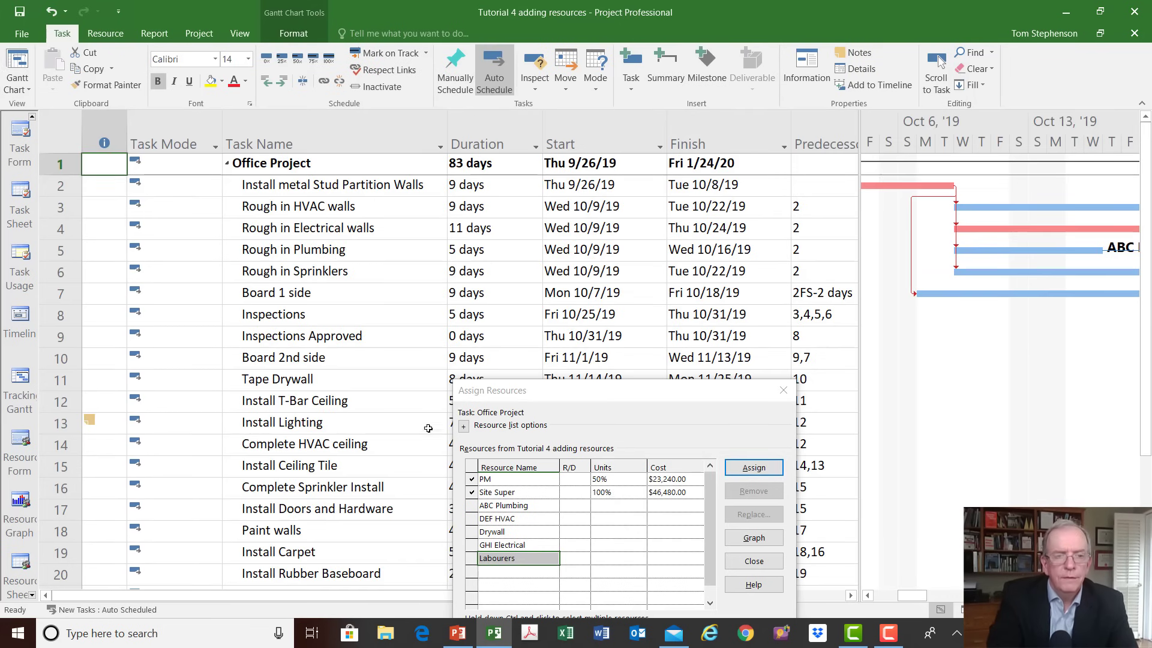
pyautogui.click(306, 292)
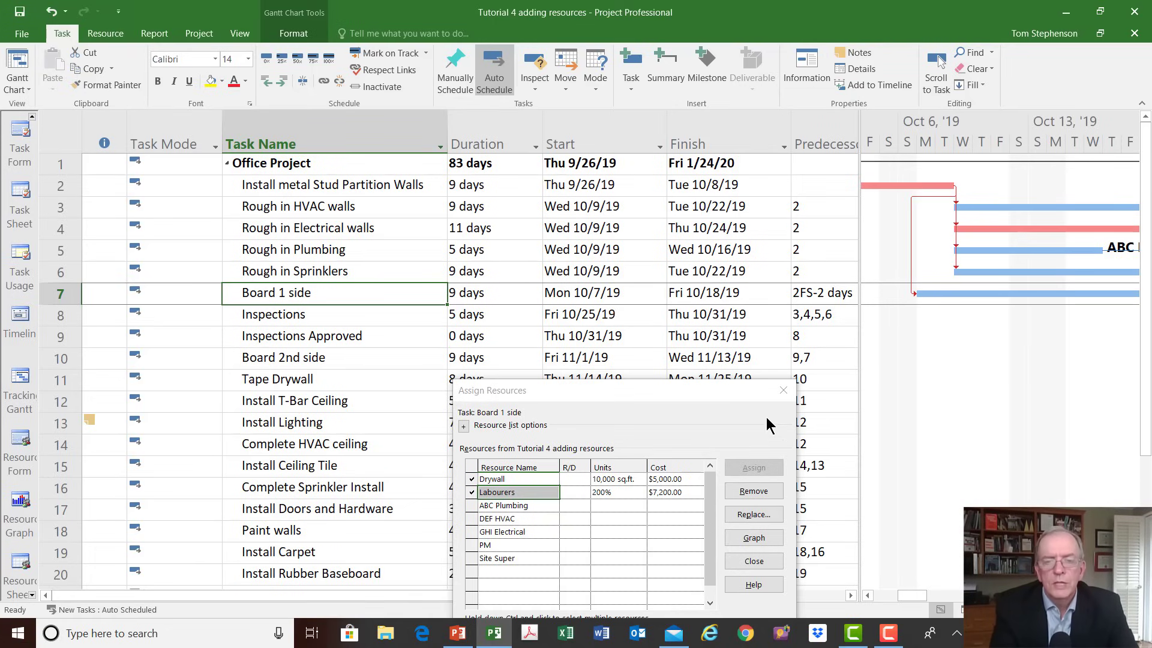
# - Close the Assign Resources dialog and examine the assigned resources in the Resource Names column and beside the task bars
pyautogui.click(783, 392)
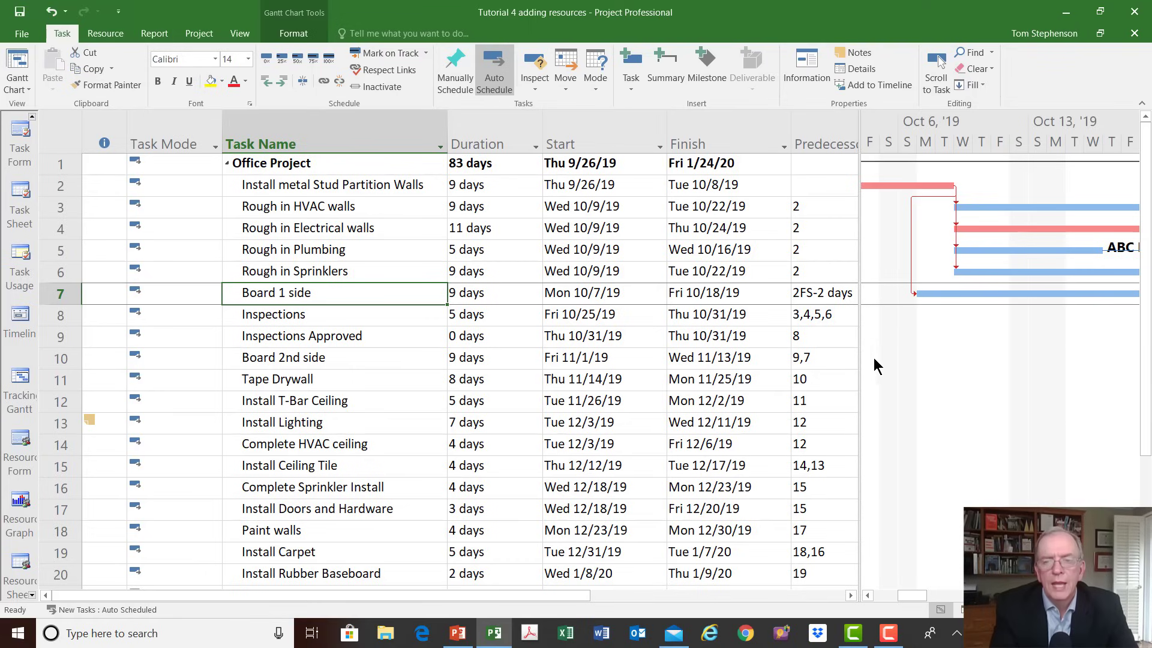
pyautogui.moveTo(859, 355); pyautogui.dragTo(1039, 322)
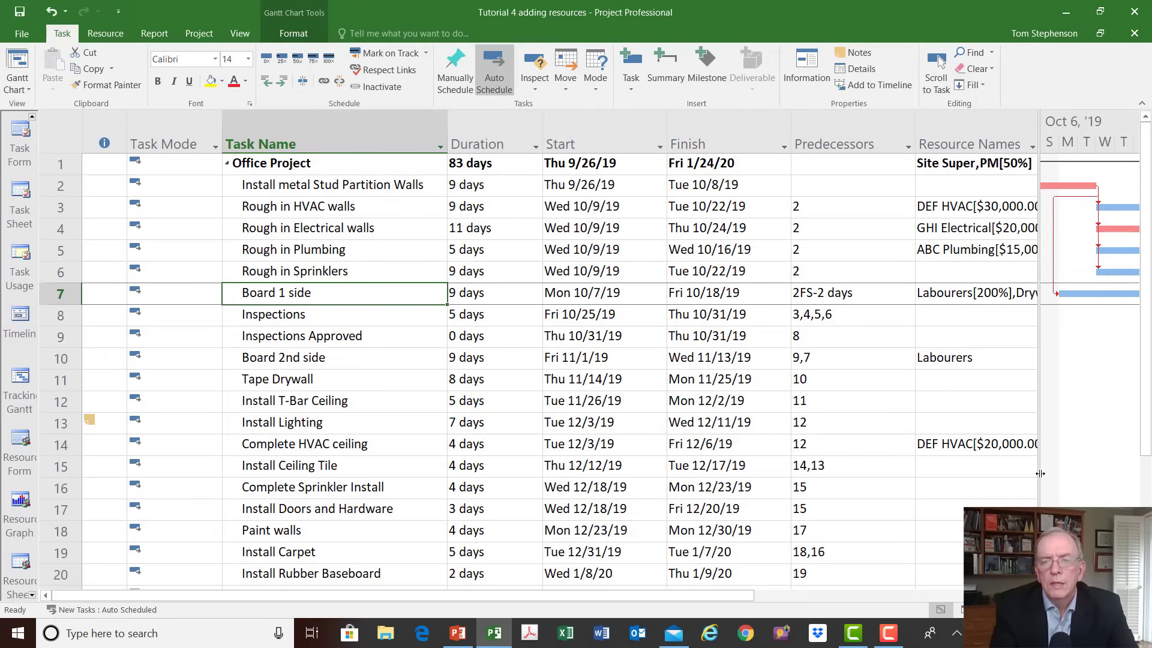
pyautogui.moveTo(1040, 473); pyautogui.dragTo(796, 498)
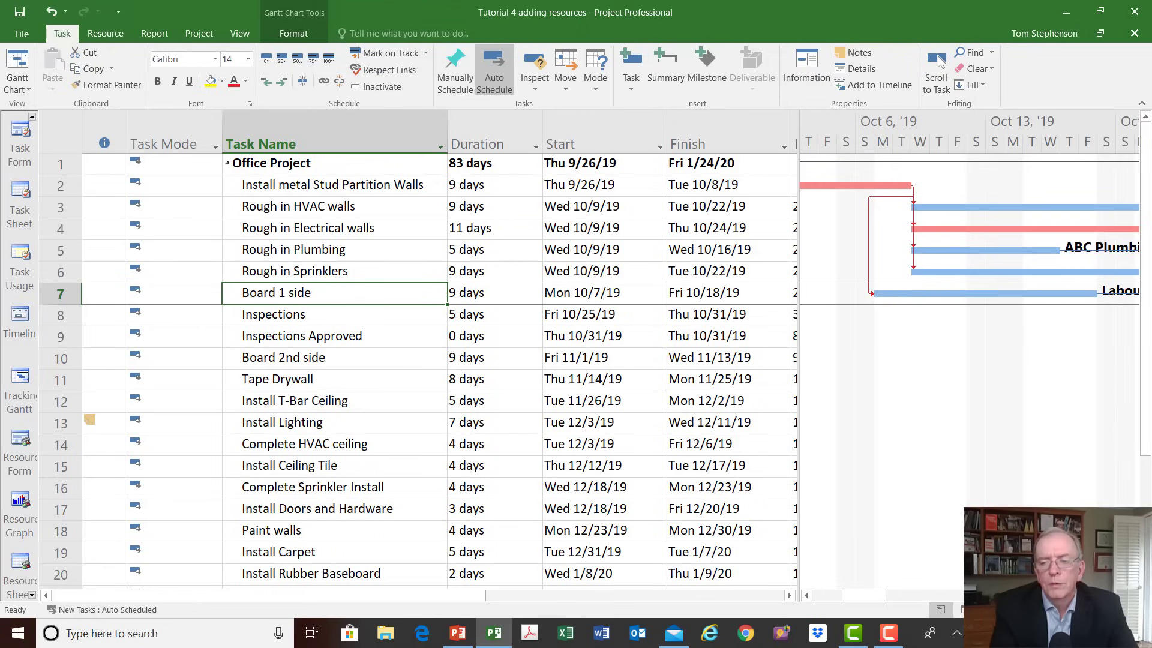
pyautogui.click(937, 61)
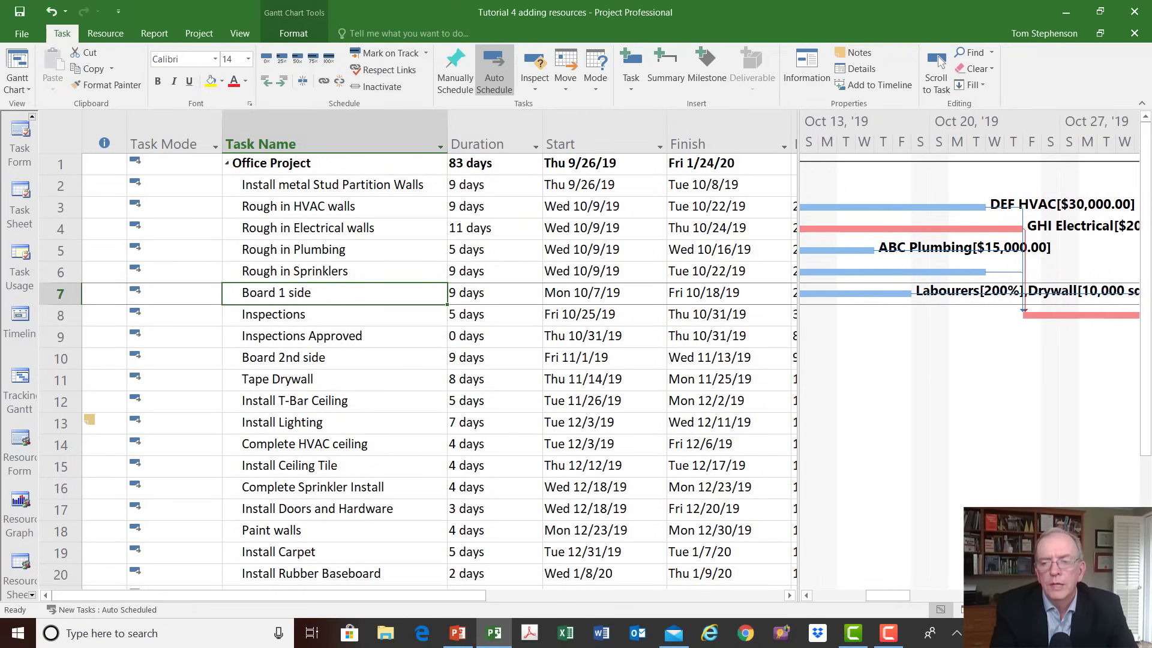
pyautogui.click(940, 62)
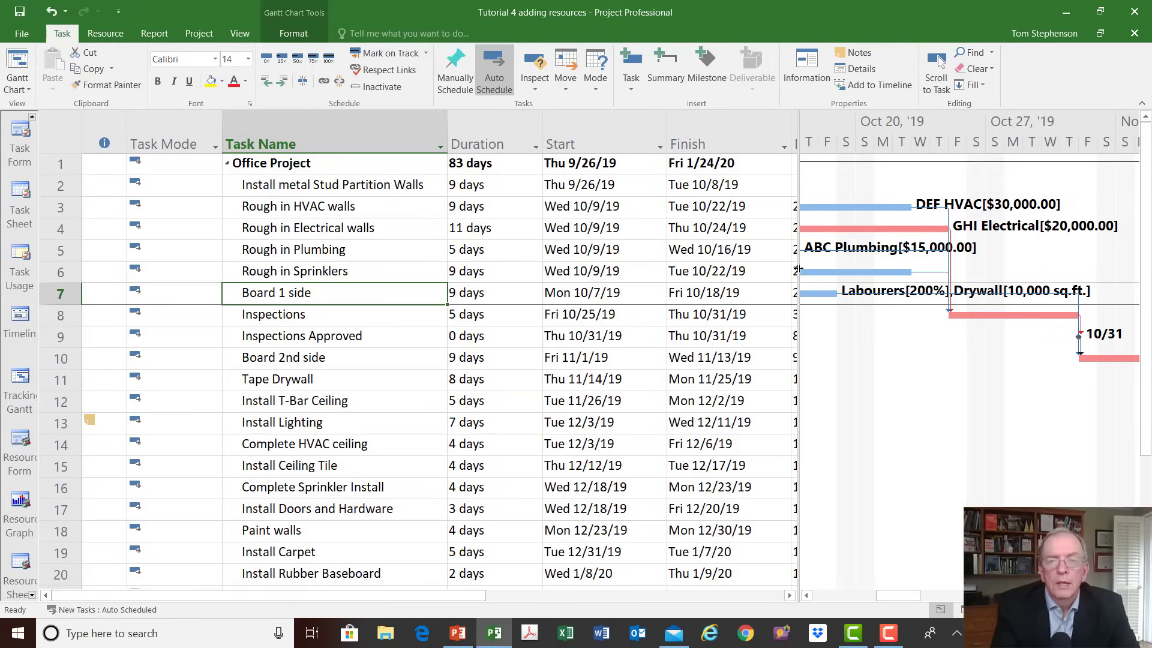
pyautogui.moveTo(798, 268); pyautogui.dragTo(902, 253)
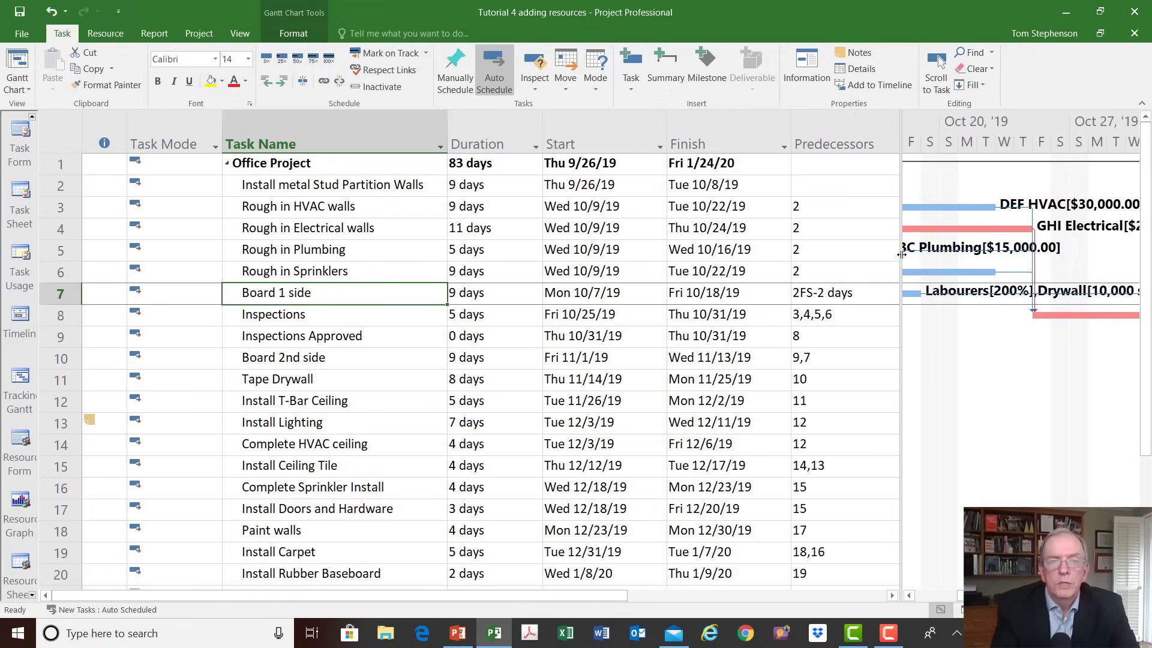
# - Switch the Gantt Chart to the Cost table and review the costs of all tasks
pyautogui.click(66, 135)
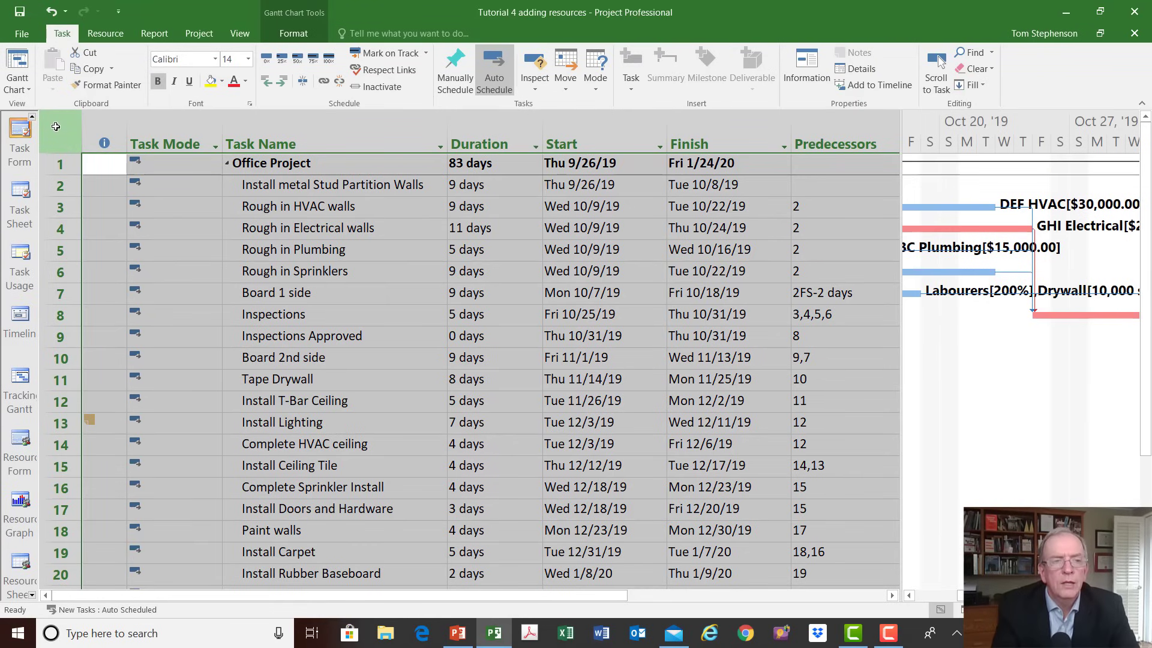
pyautogui.rightClick(55, 126)
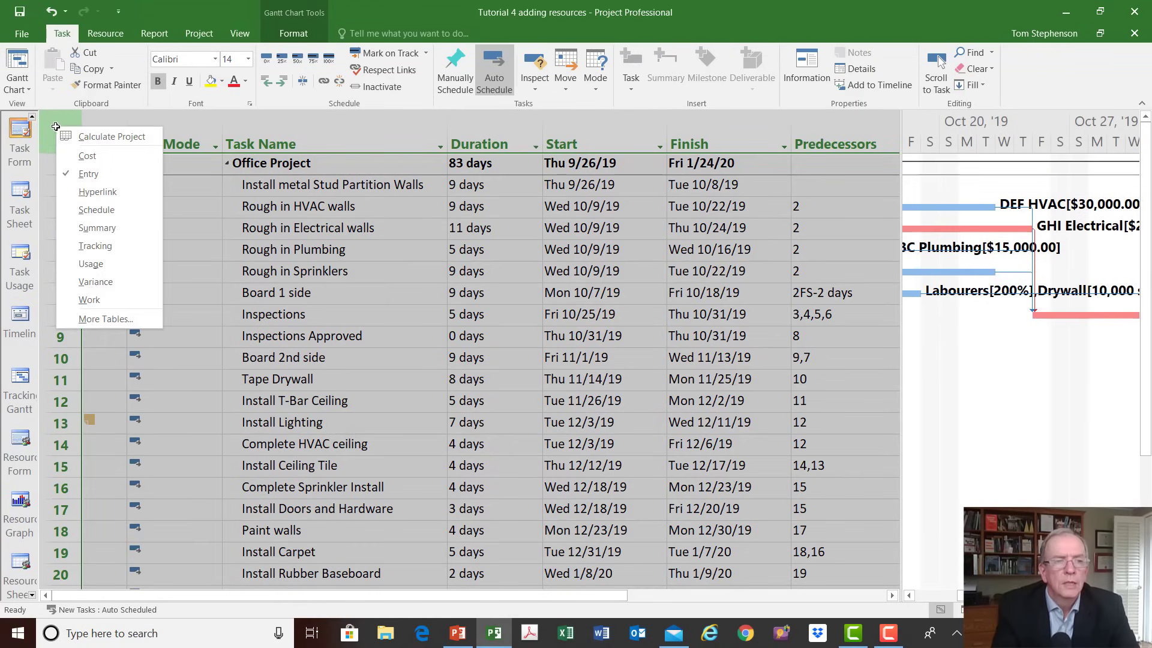
pyautogui.click(84, 157)
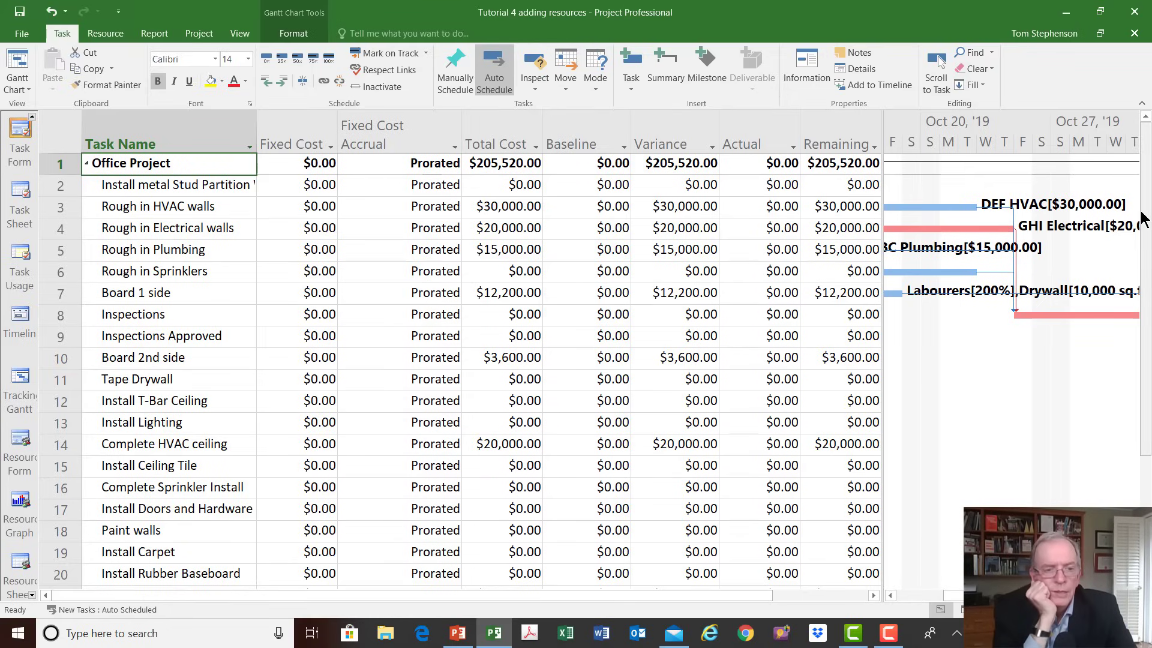
pyautogui.moveTo(1141, 219); pyautogui.dragTo(1146, 340)
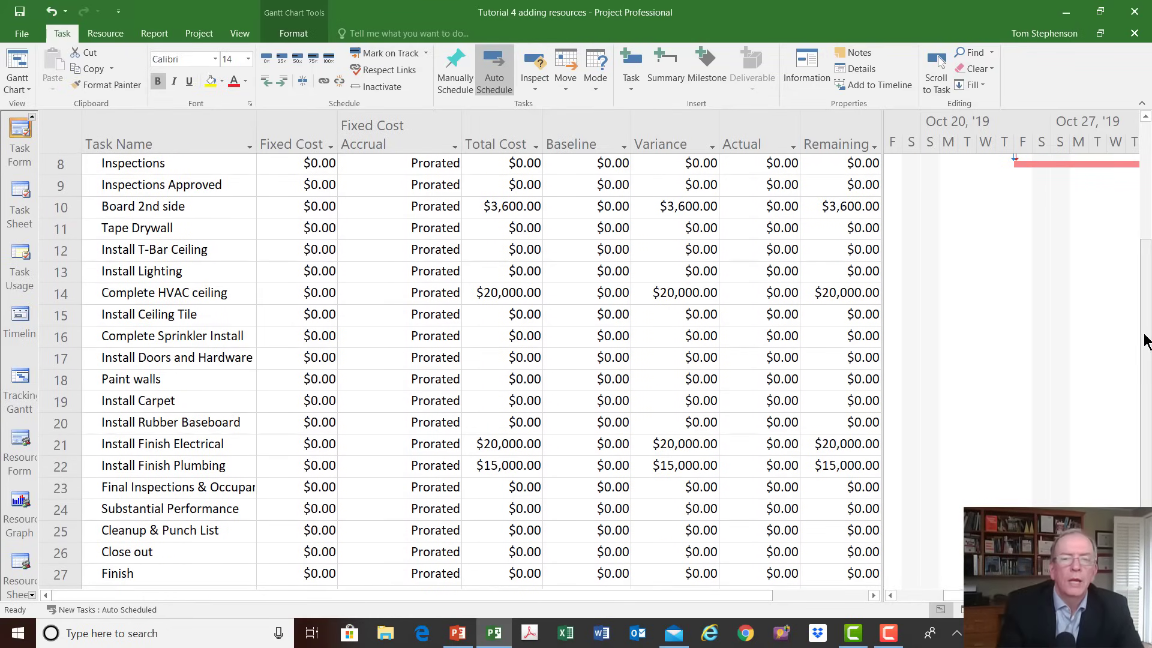
pyautogui.moveTo(1147, 335); pyautogui.dragTo(1150, 217)
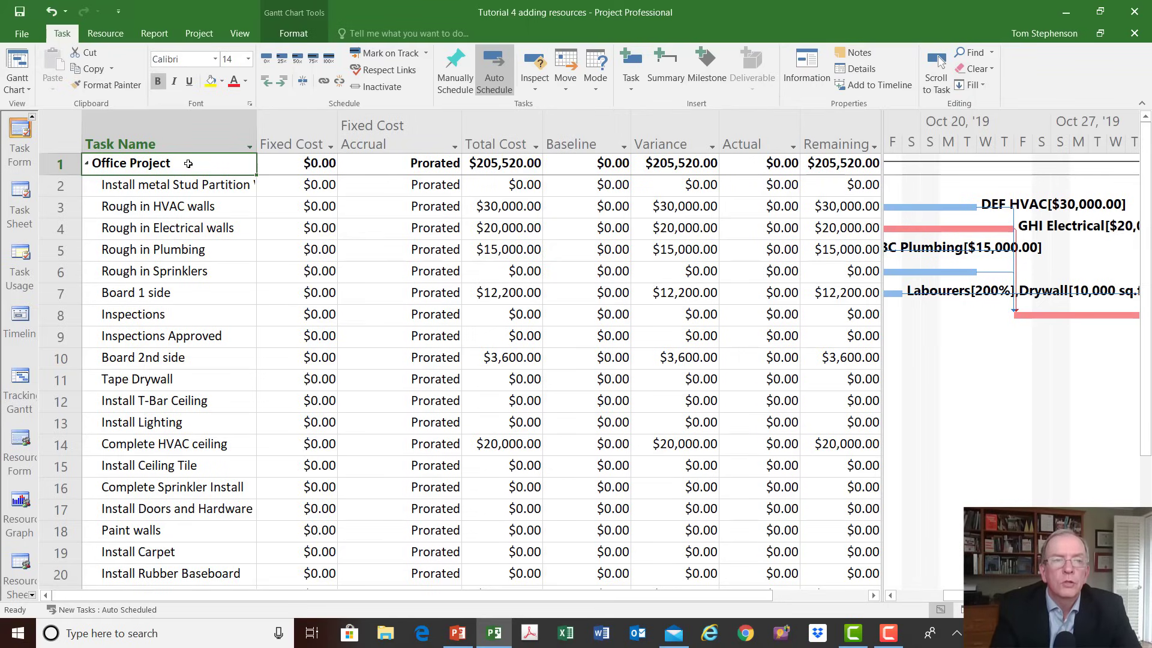
# - Check the resources and costs assigned to the Office Project summary task, closing the Assign Resources dialog when done
pyautogui.click(103, 34)
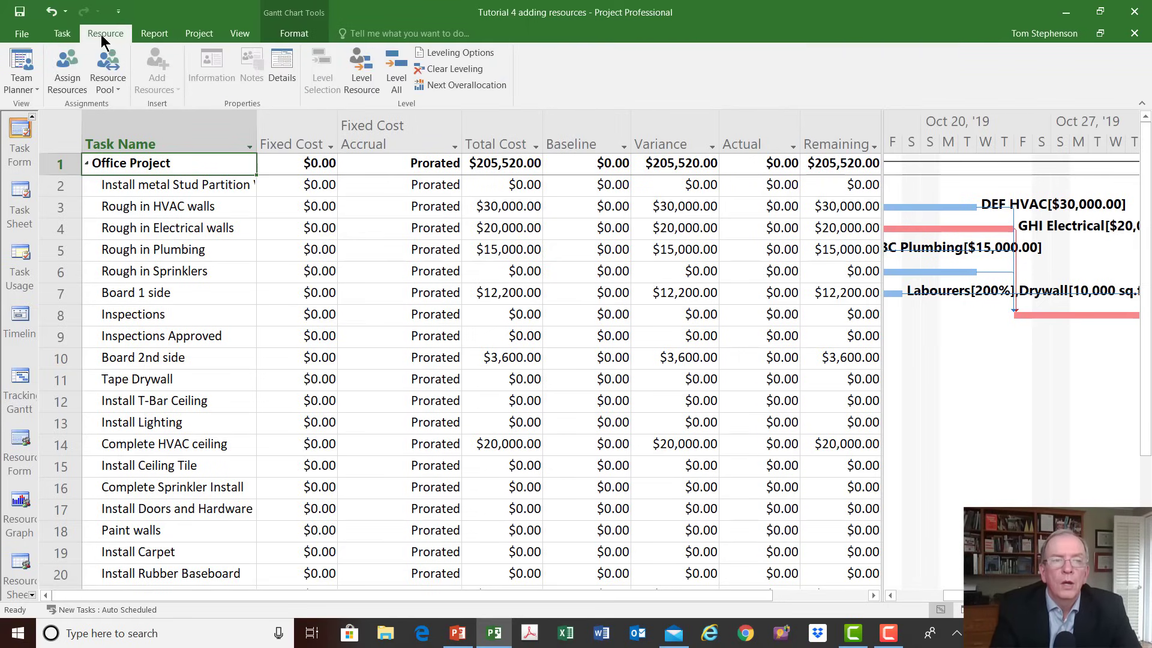
pyautogui.click(75, 81)
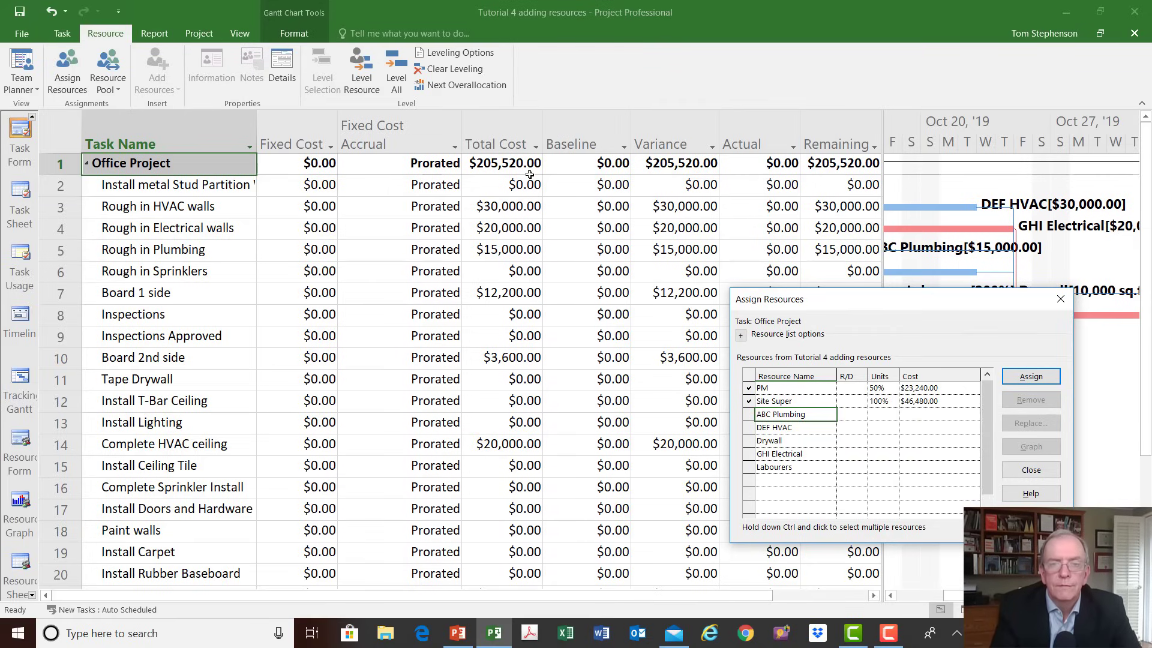
pyautogui.click(1060, 299)
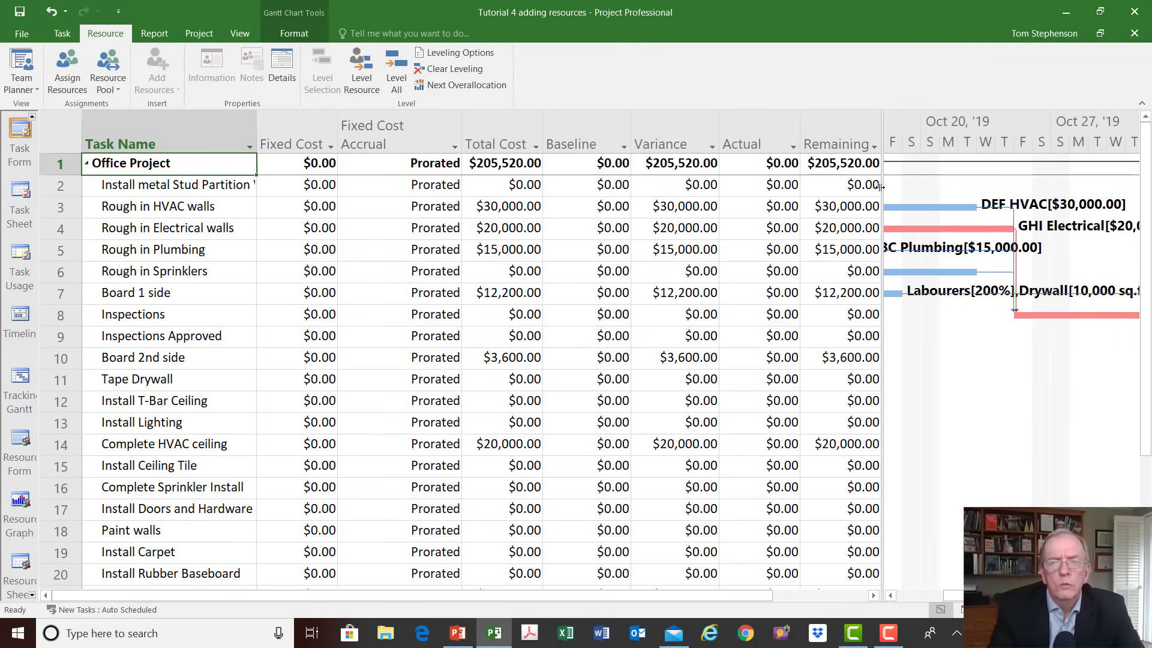
# - Widen the cost table area slightly and examine its Fixed Cost, Total Cost and Baseline columns
pyautogui.moveTo(882, 185); pyautogui.dragTo(894, 186)
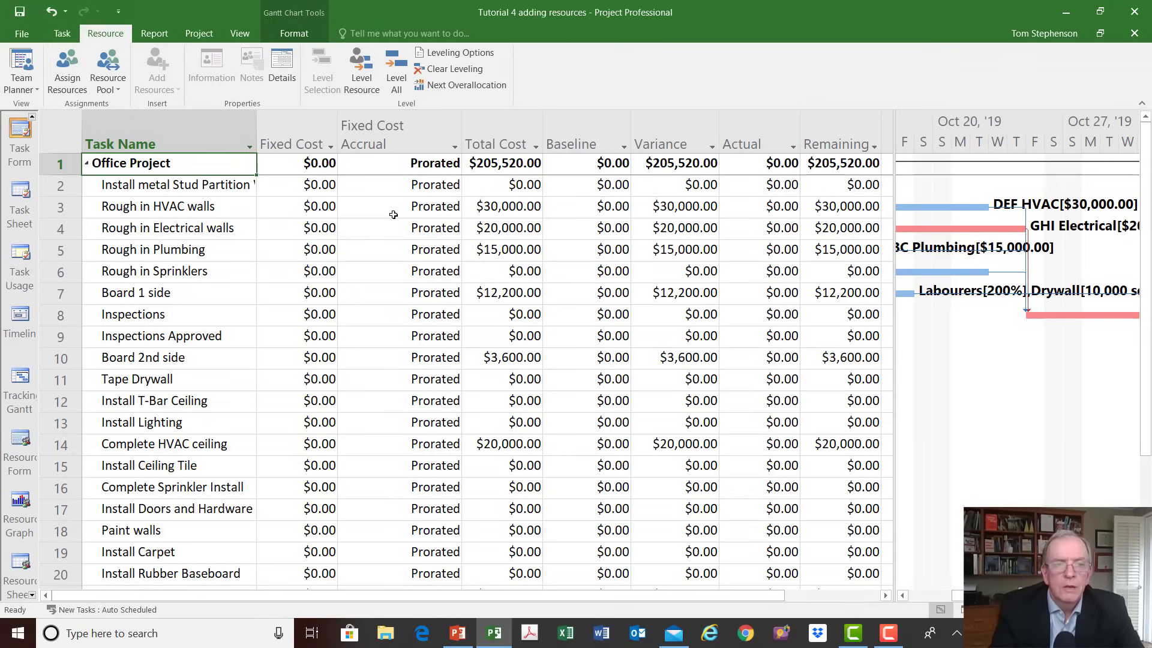
pyautogui.click(284, 132)
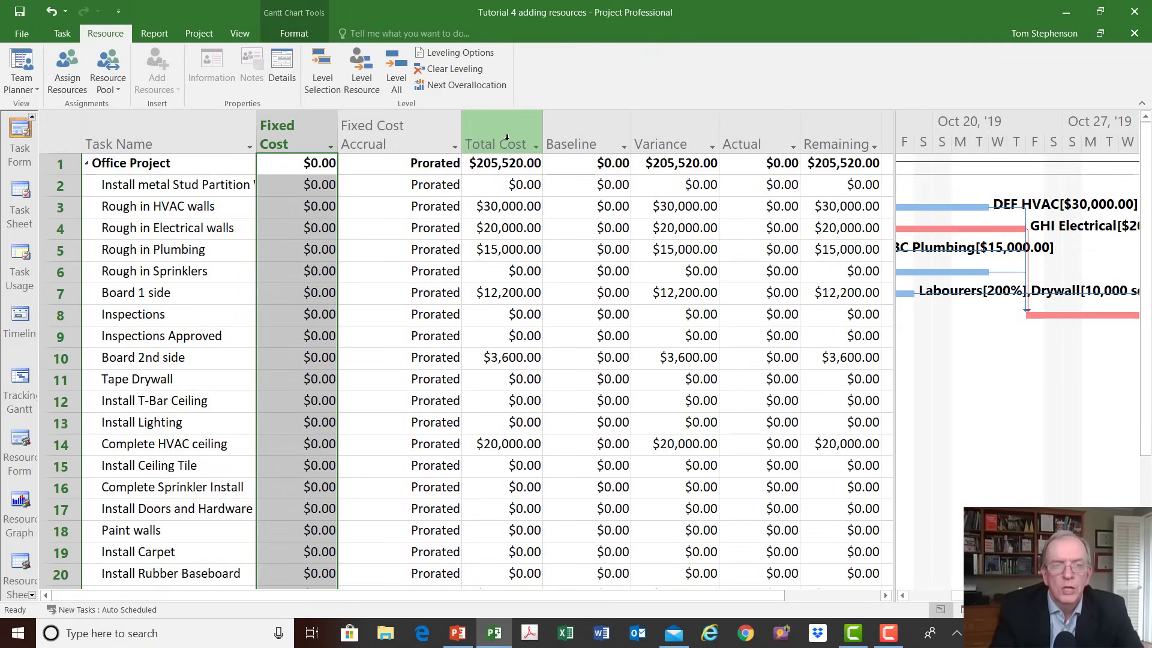
pyautogui.click(561, 331)
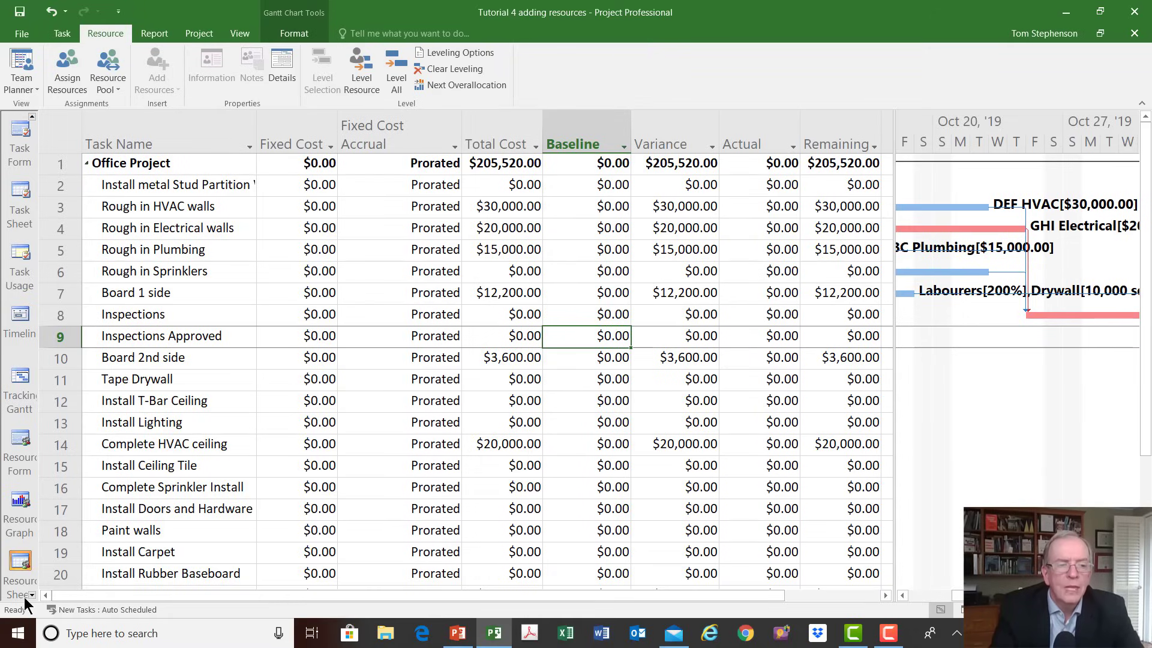
# - Apply the Cost table to the Resource Sheet and view the resource information of ABC Plumbing without changing it
pyautogui.click(20, 564)
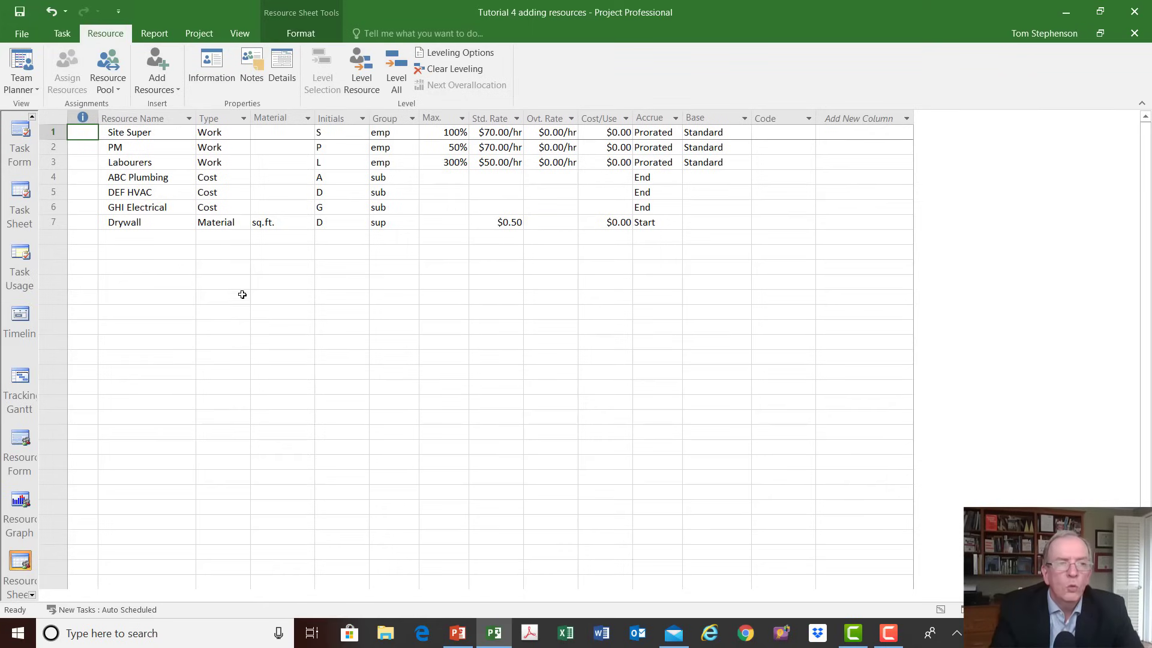
pyautogui.click(54, 120)
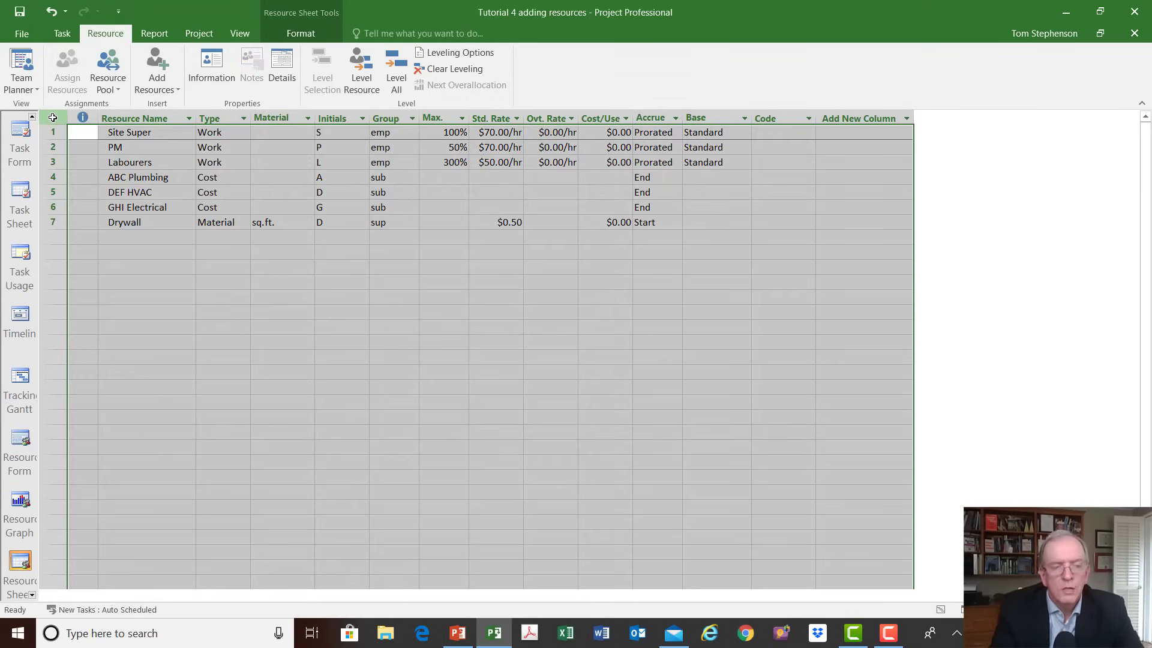
pyautogui.rightClick(53, 118)
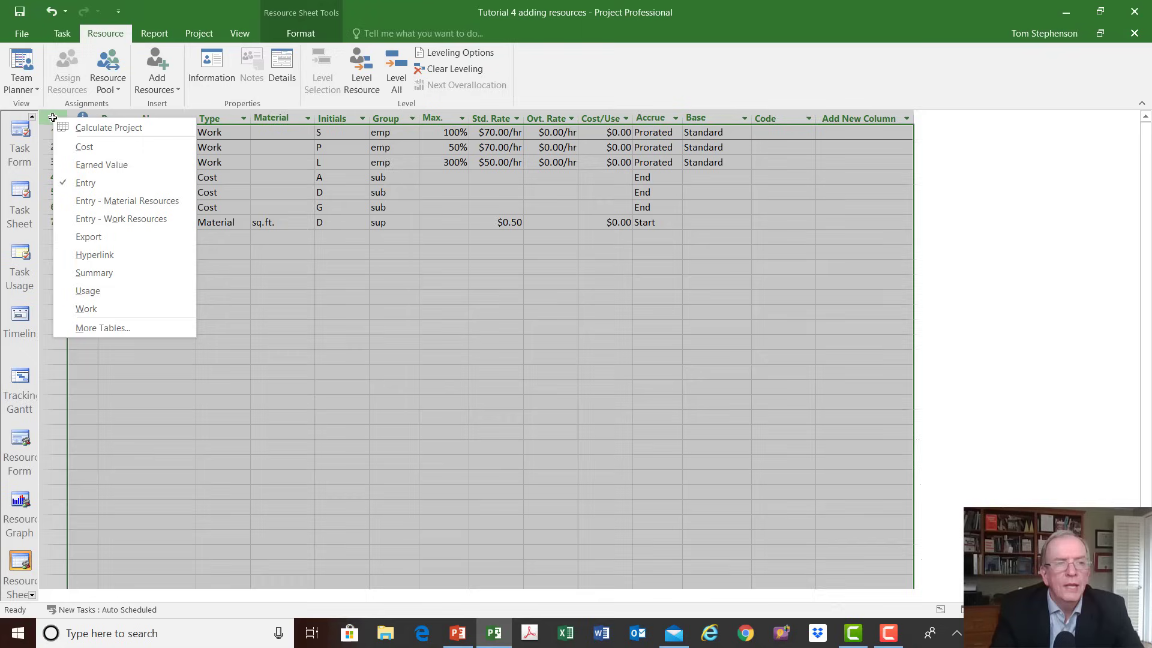
pyautogui.click(73, 146)
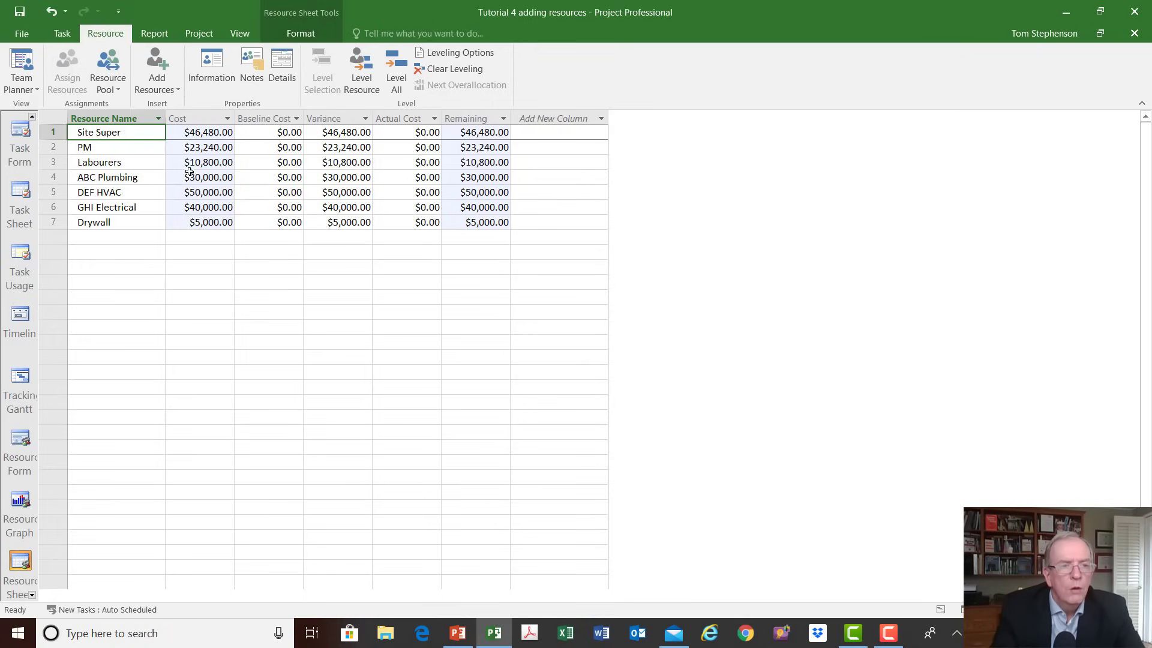
pyautogui.doubleClick(52, 179)
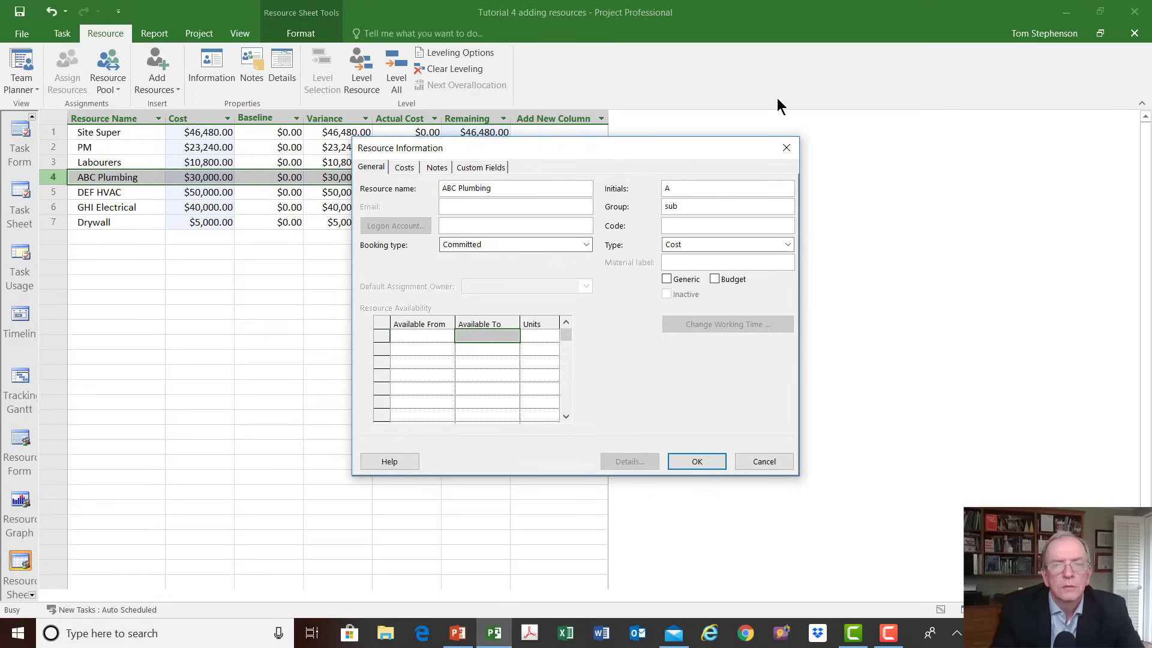
pyautogui.click(785, 149)
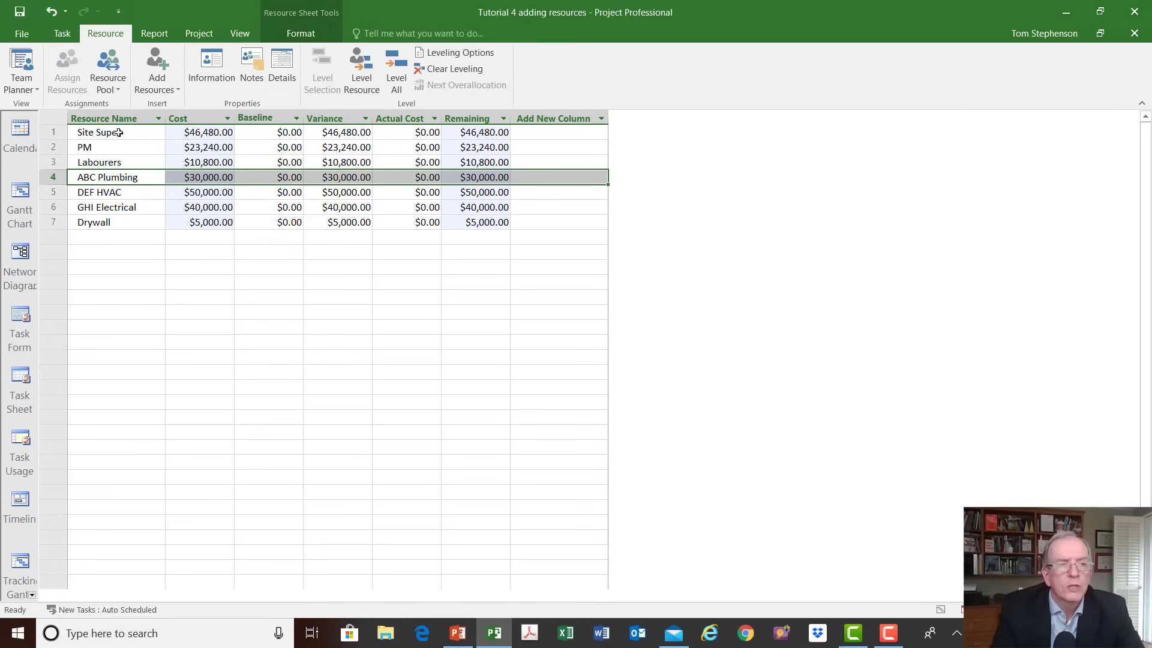
# - Review the costs of the Site Super, PM, Labourers, ABC Plumbing and DEF HVAC resources
pyautogui.click(46, 133)
pyautogui.click(50, 146)
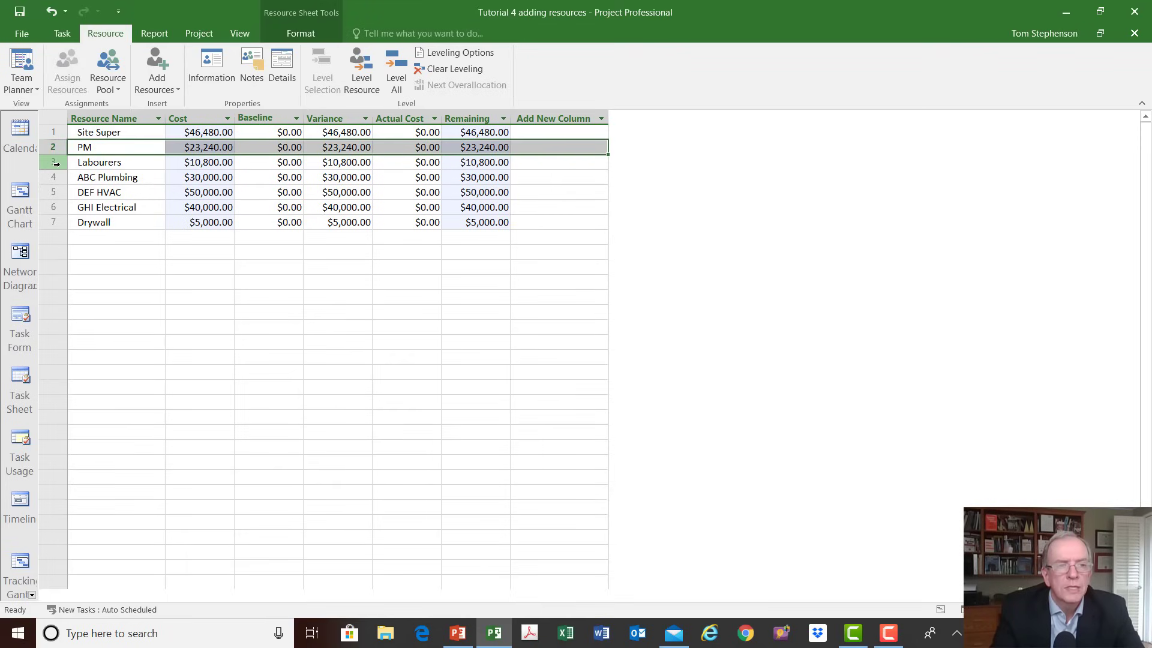
pyautogui.click(56, 163)
pyautogui.click(55, 177)
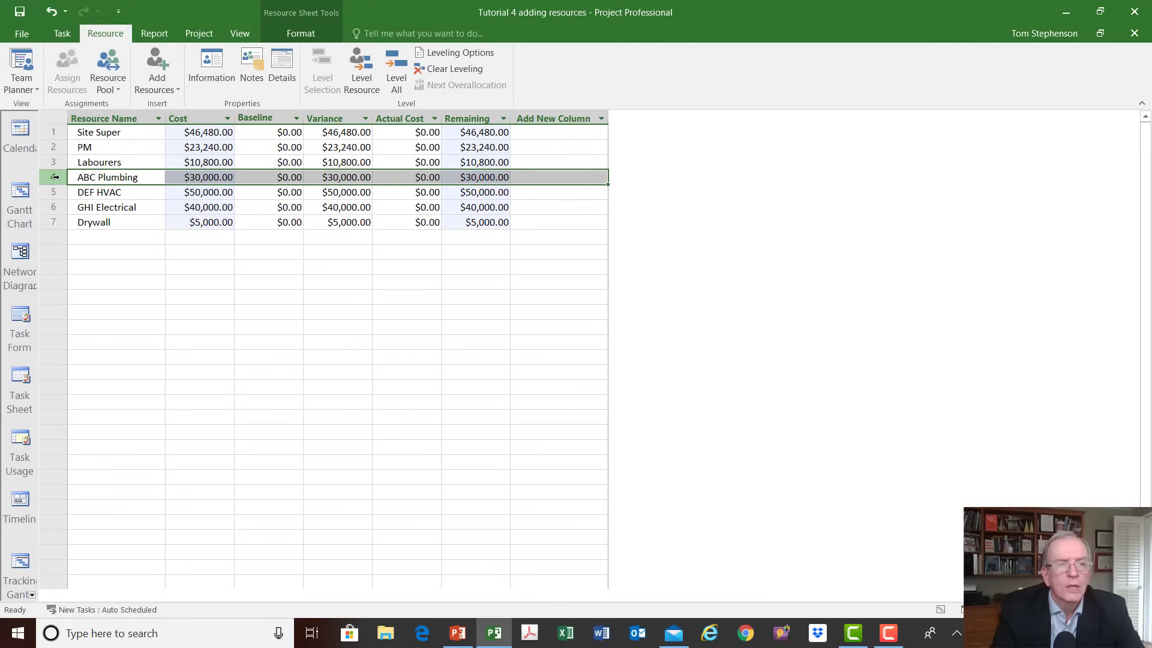
pyautogui.click(52, 192)
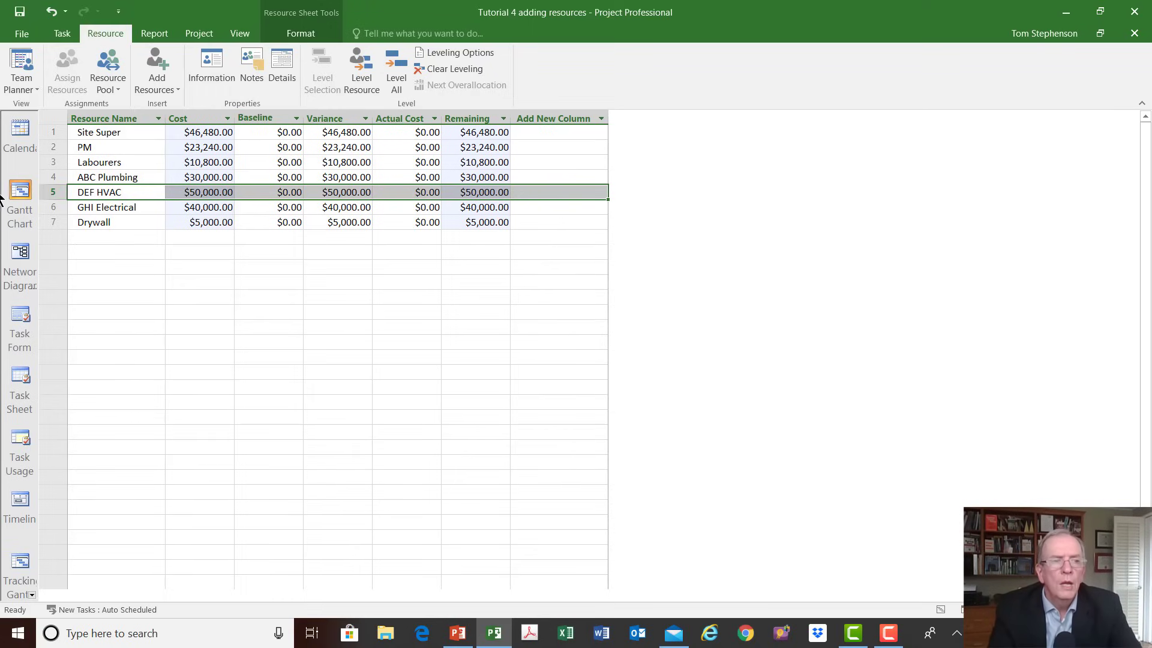
# - Return to the Gantt Chart and apply the Entry table to it
pyautogui.click(20, 192)
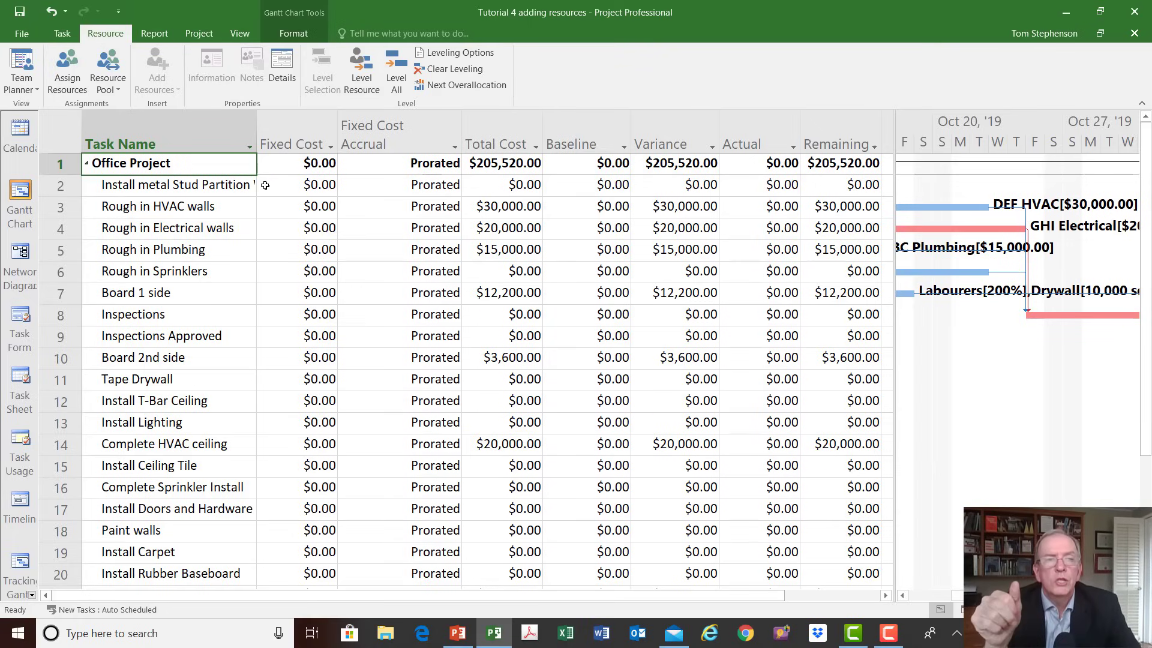
pyautogui.click(66, 138)
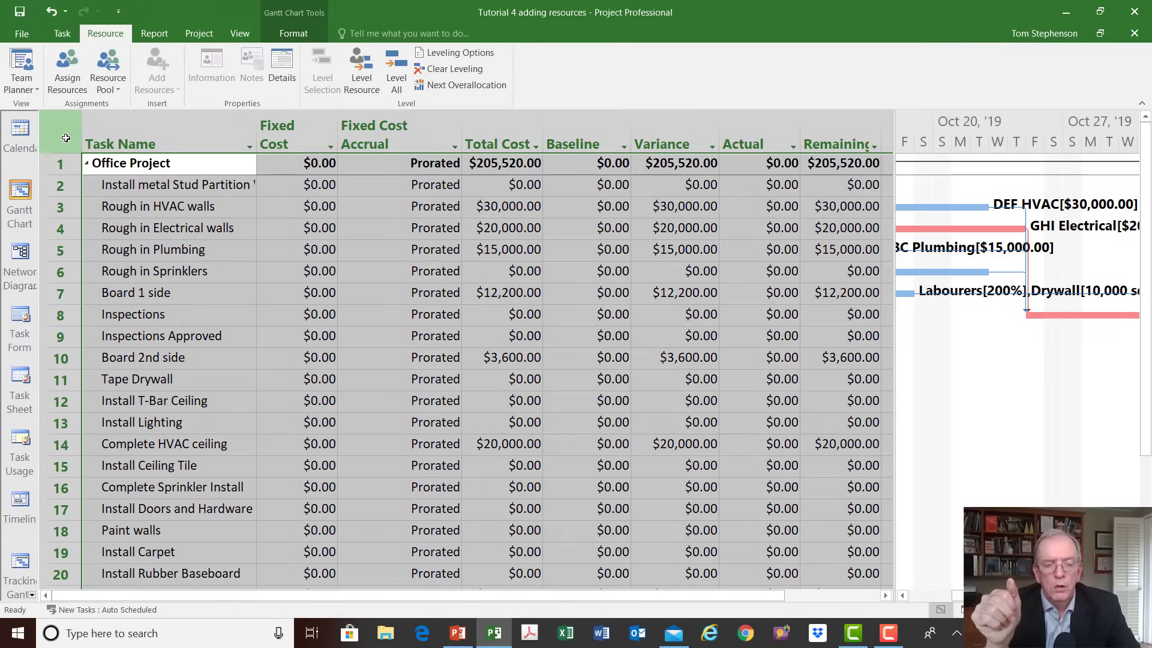
pyautogui.rightClick(66, 138)
pyautogui.click(96, 185)
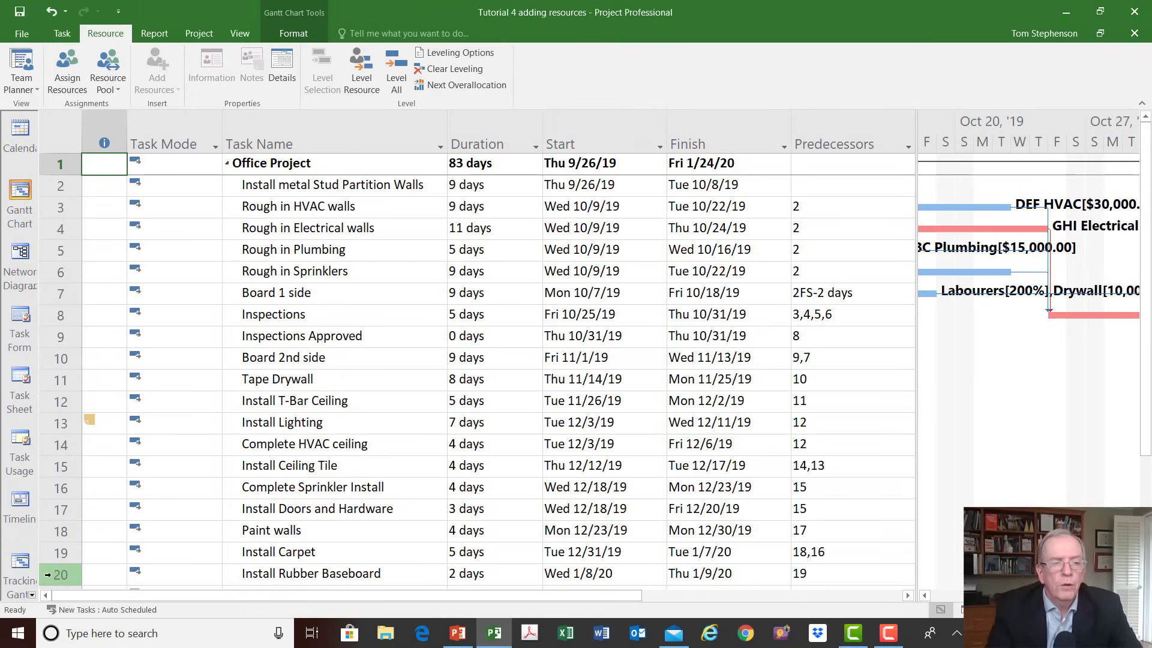
# - Apply the Entry table to the Resource Sheet and check the maximum units of the Labourers
pyautogui.click(32, 595)
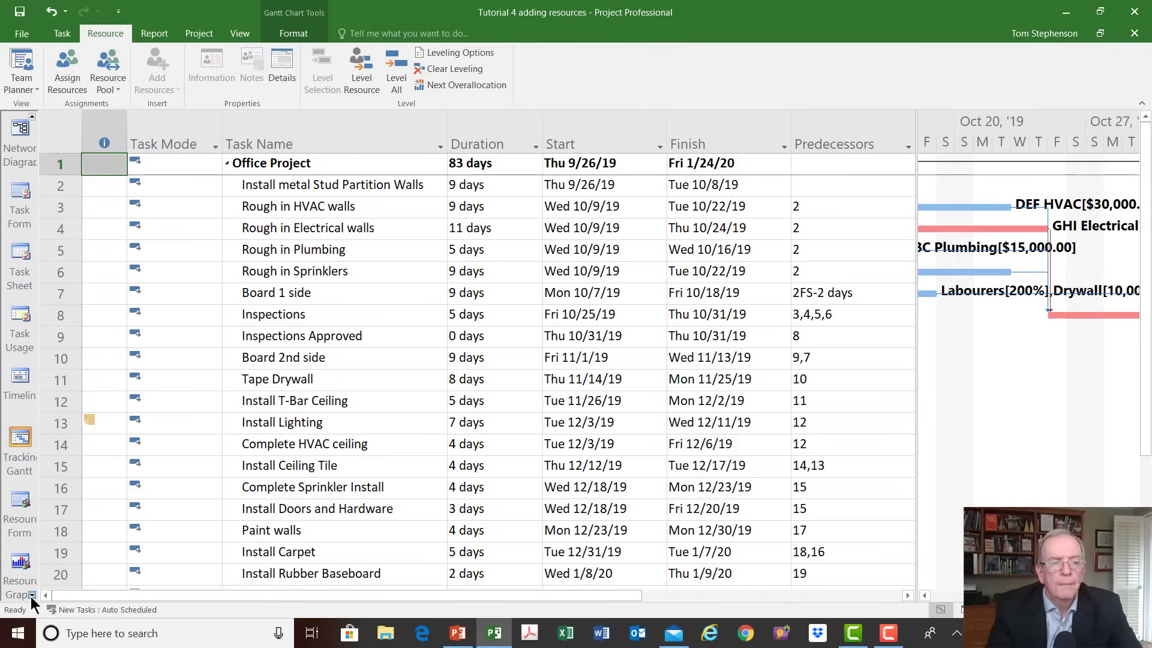
pyautogui.click(32, 595)
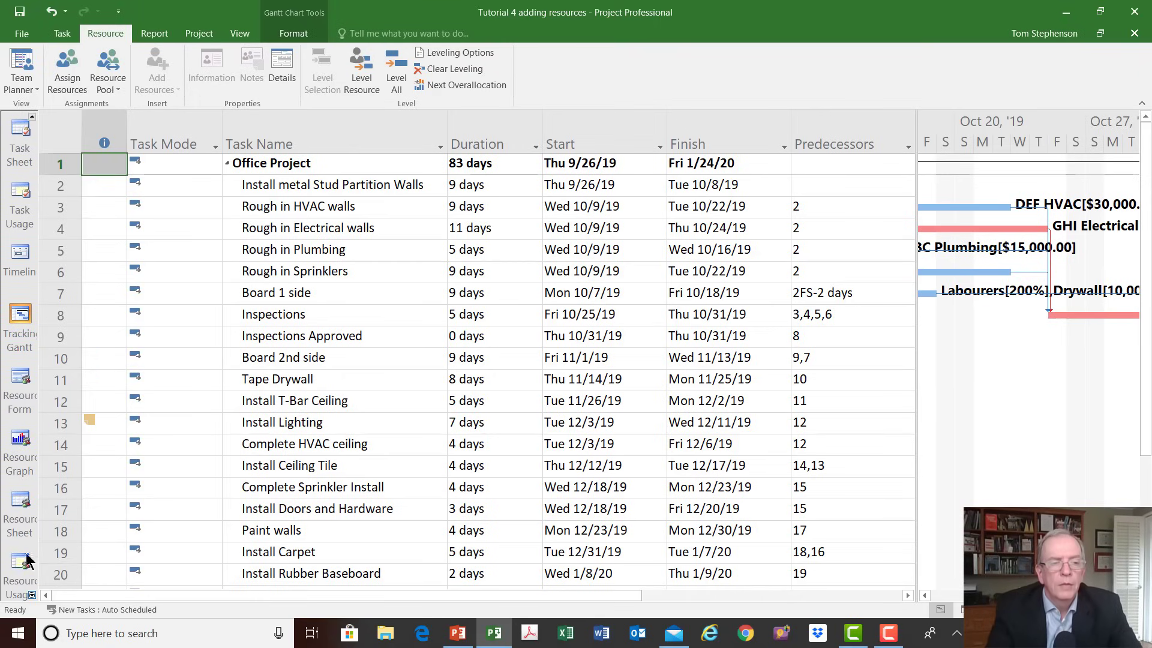
pyautogui.click(12, 507)
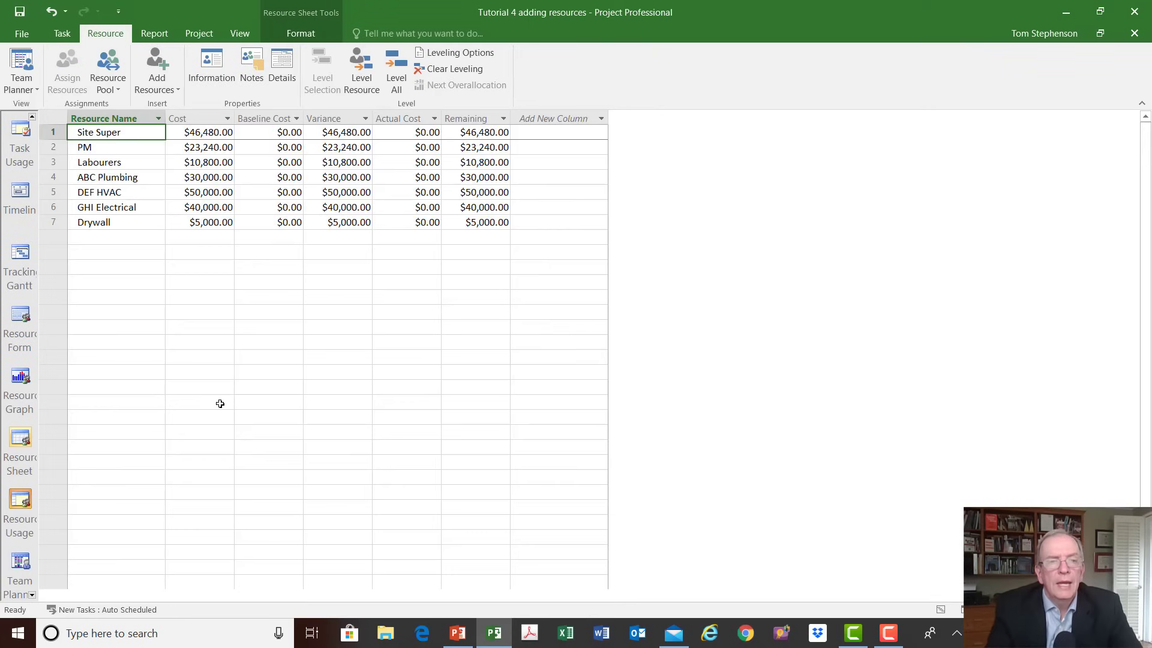
pyautogui.click(50, 116)
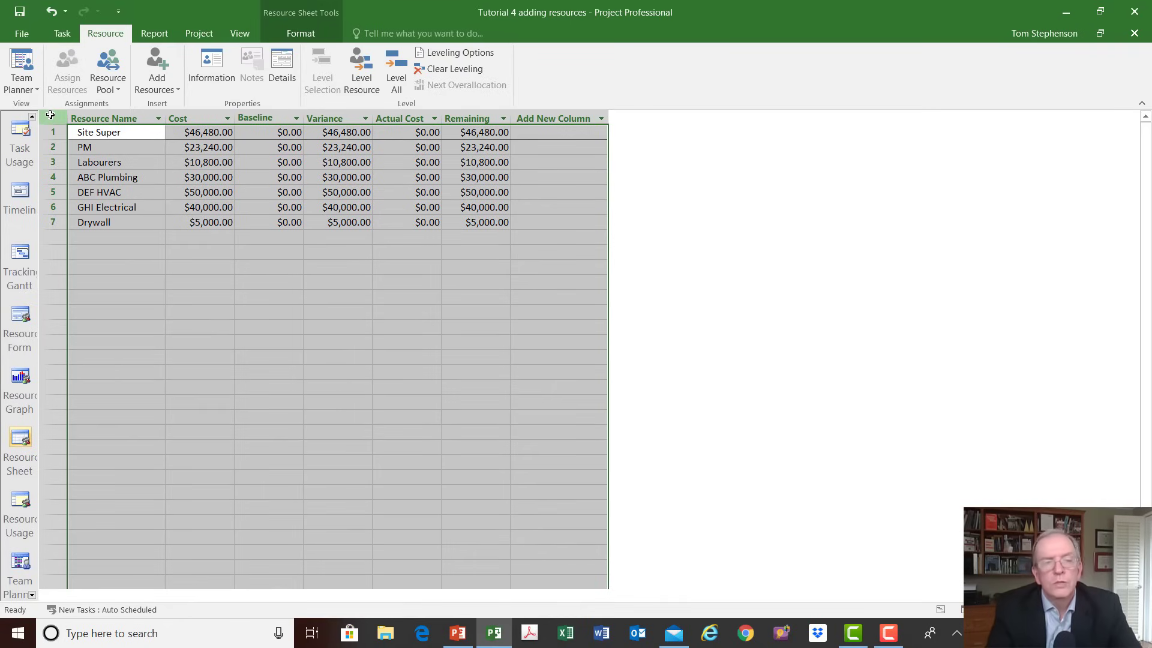
pyautogui.rightClick(50, 115)
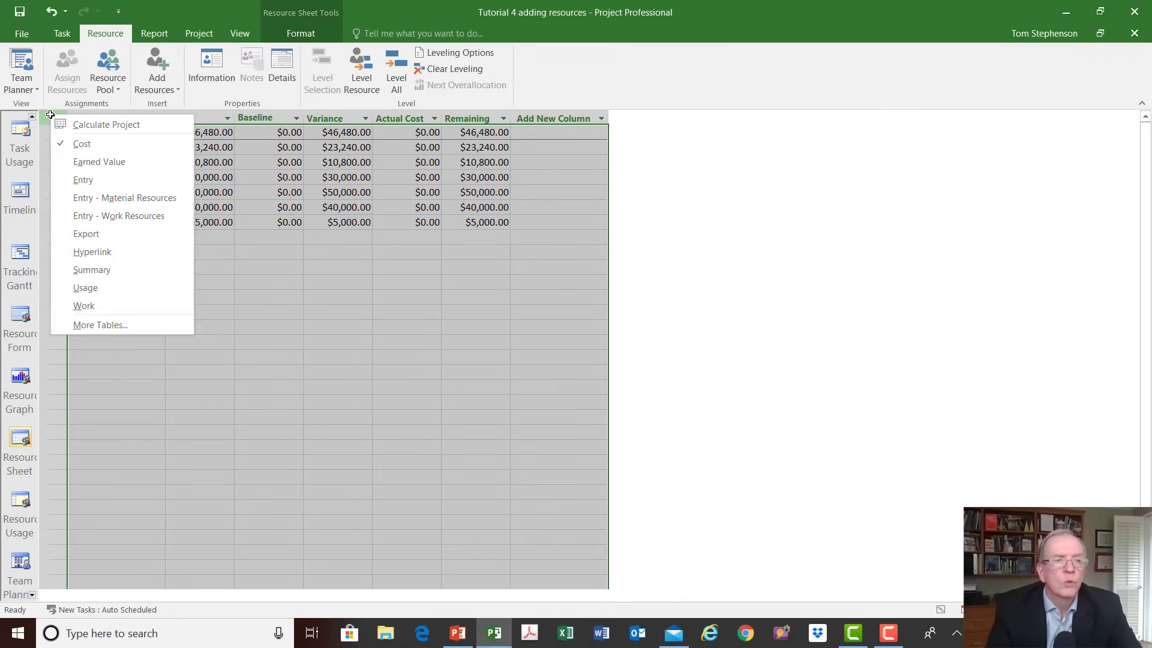
pyautogui.click(79, 181)
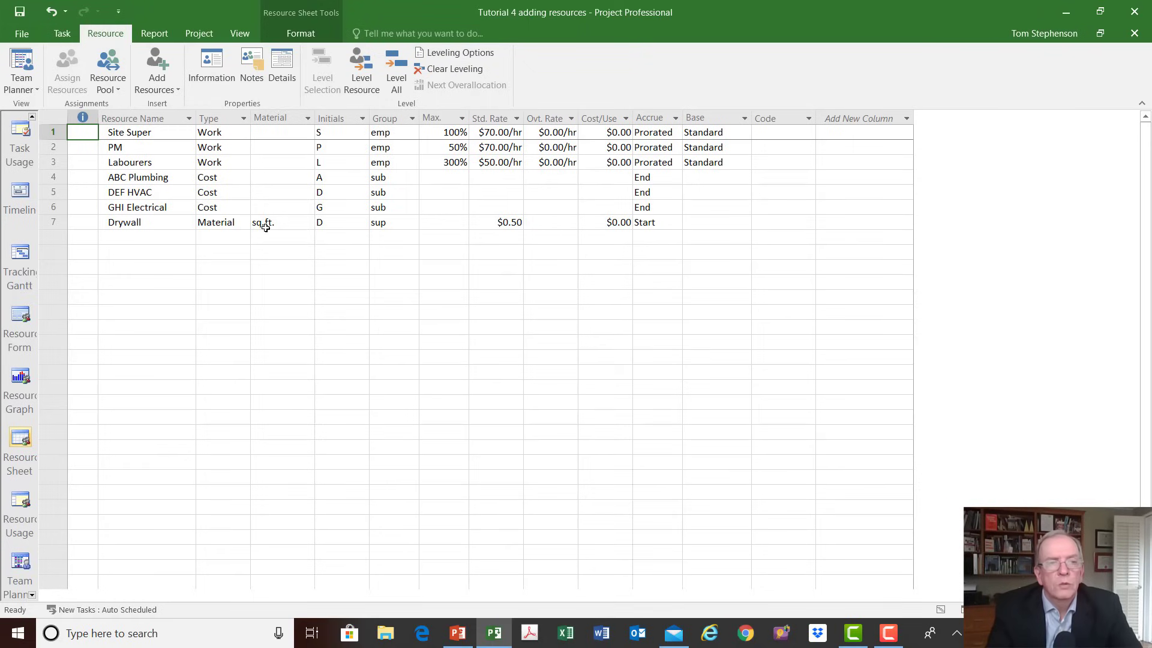
pyautogui.click(444, 170)
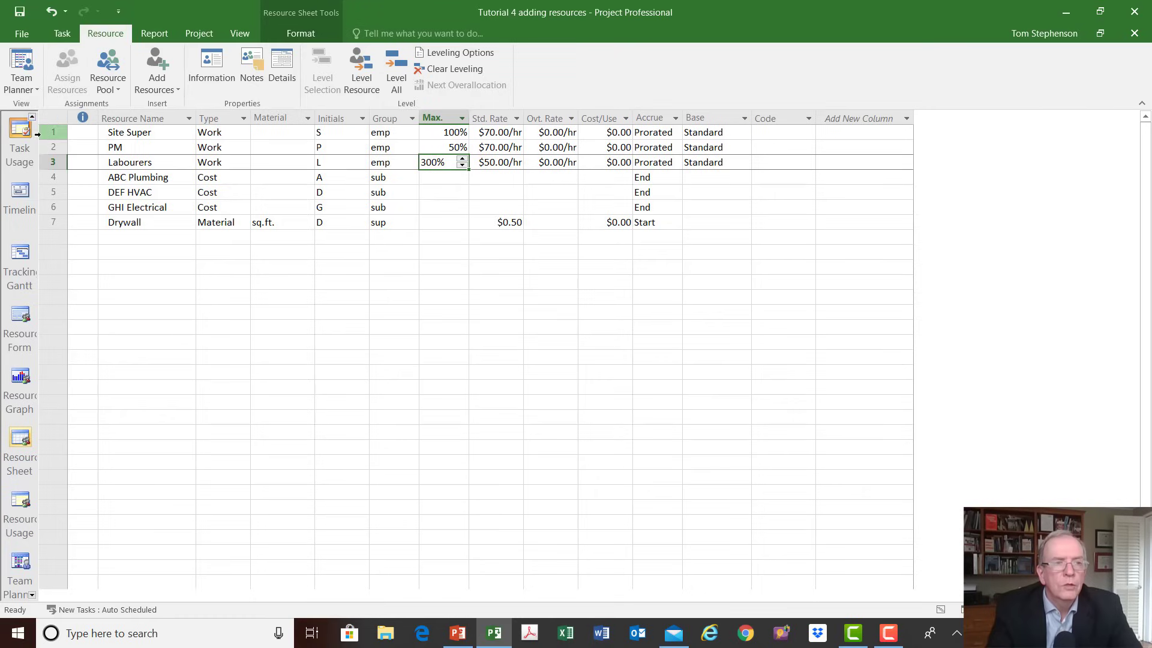
# - In the Gantt Chart, set the Labourers' assignment units on the Board 1 side task to 400%
pyautogui.click(32, 117)
pyautogui.click(31, 117)
pyautogui.click(32, 117)
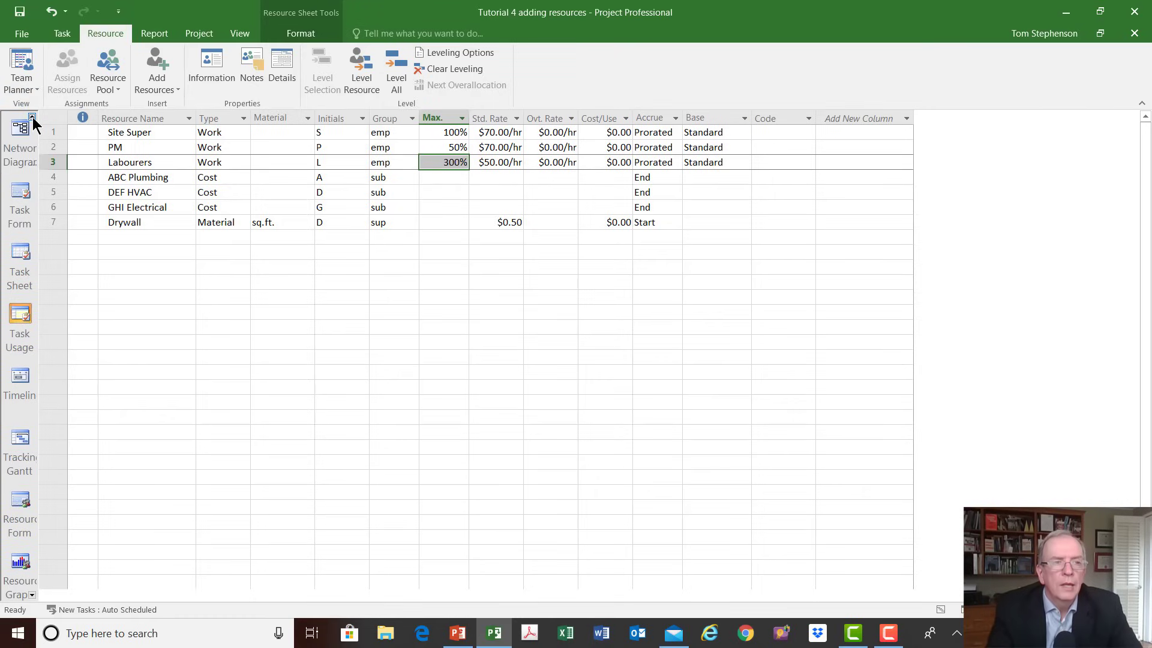
pyautogui.click(31, 116)
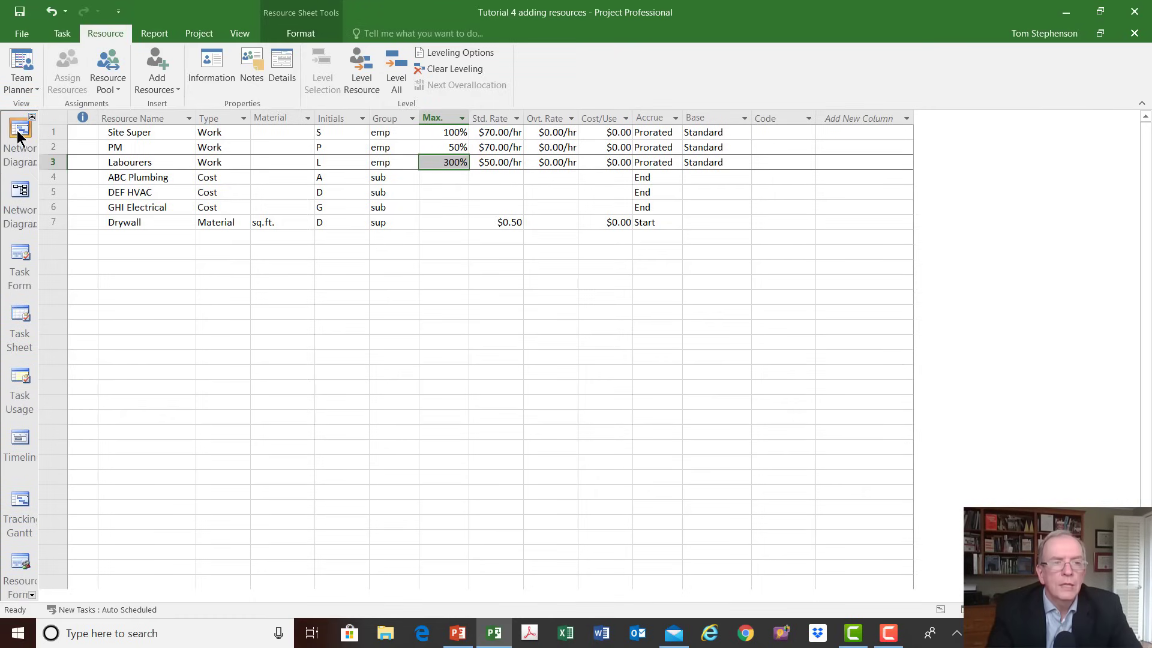
pyautogui.click(19, 131)
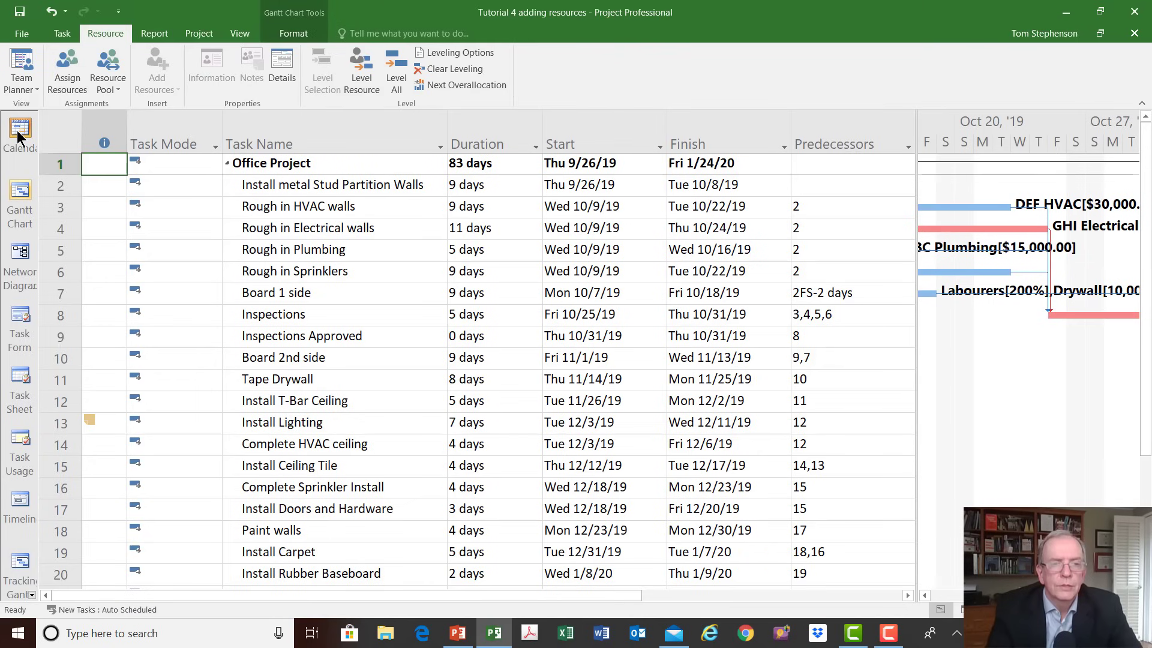
pyautogui.click(253, 294)
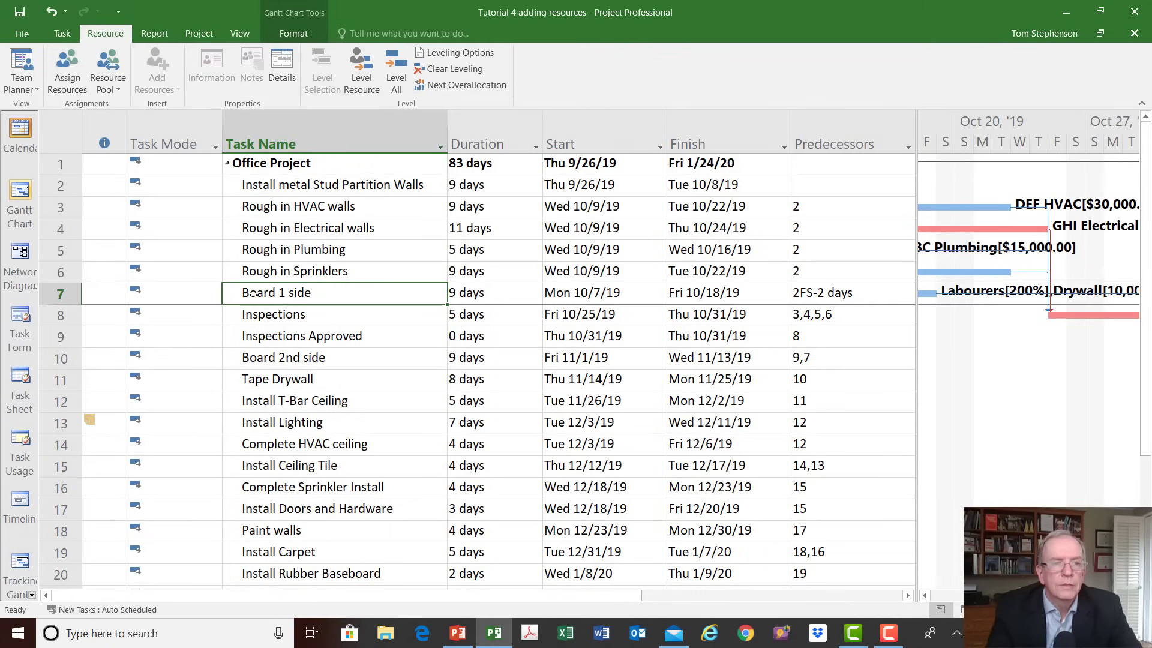
pyautogui.click(78, 80)
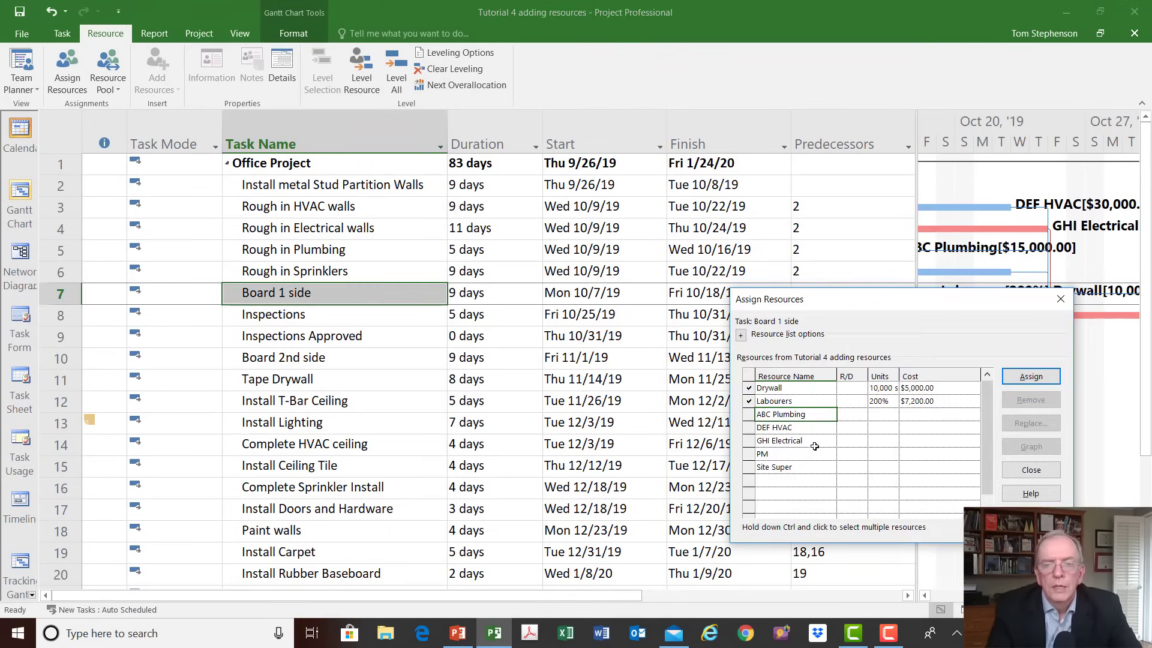
pyautogui.click(878, 402)
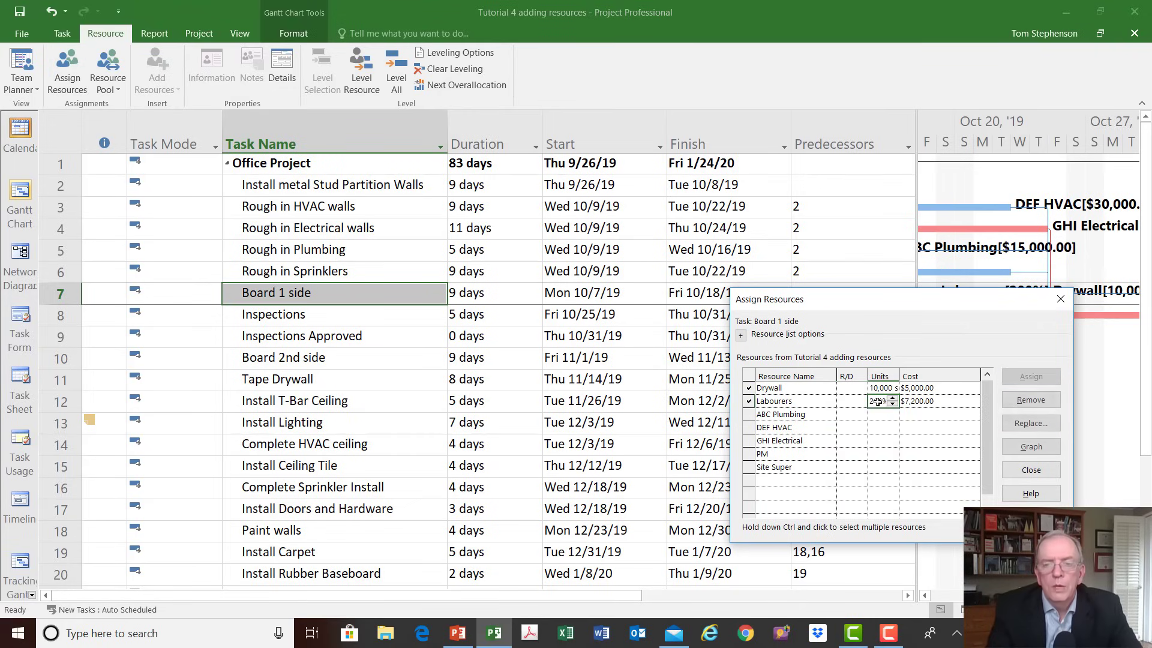
pyautogui.click(892, 398)
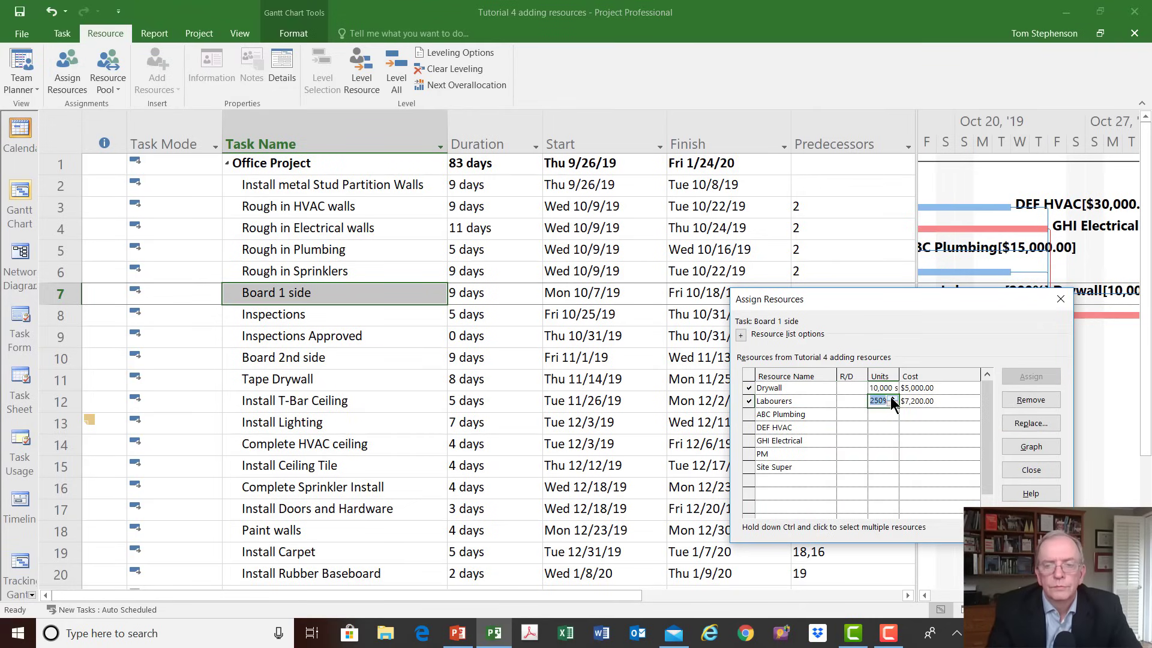
pyautogui.click(891, 398)
pyautogui.click(892, 399)
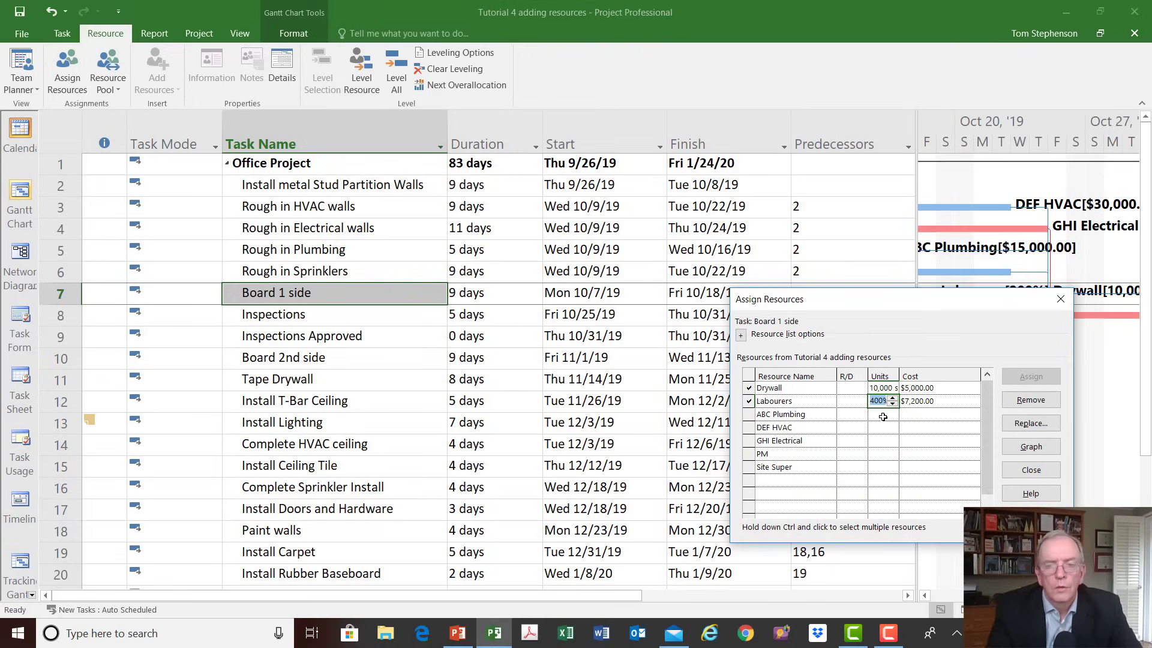
pyautogui.click(887, 423)
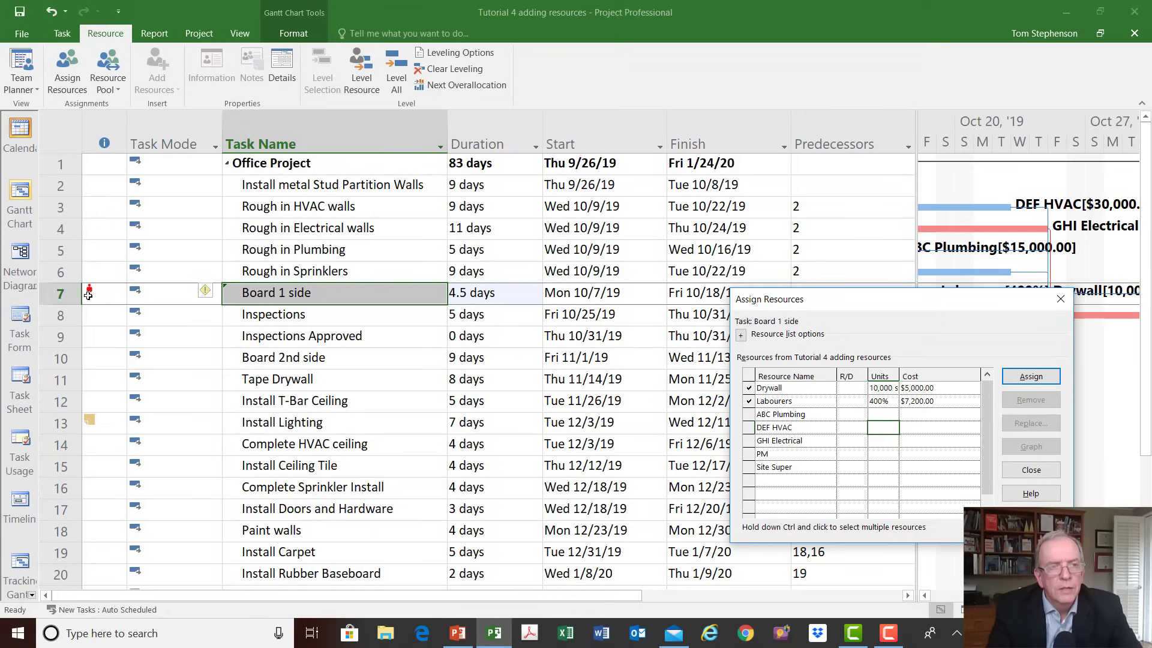
# - Examine the indicator explanation for the Board 1 side task in the Gantt Chart
pyautogui.click(95, 126)
pyautogui.click(95, 126)
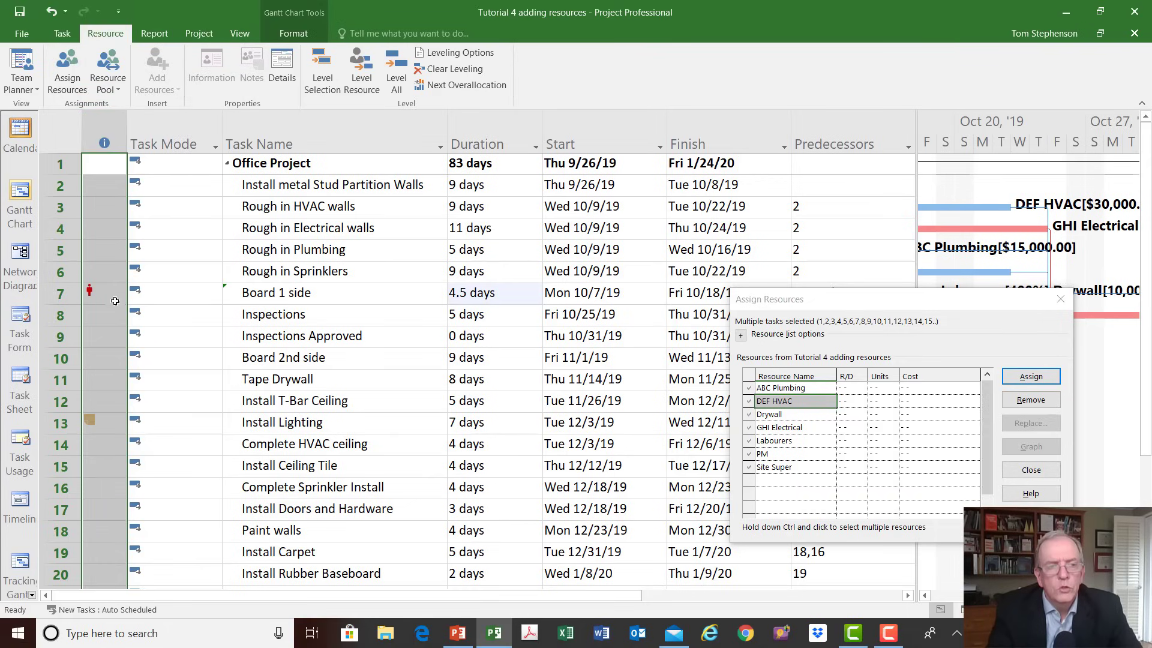
pyautogui.moveTo(104, 298)
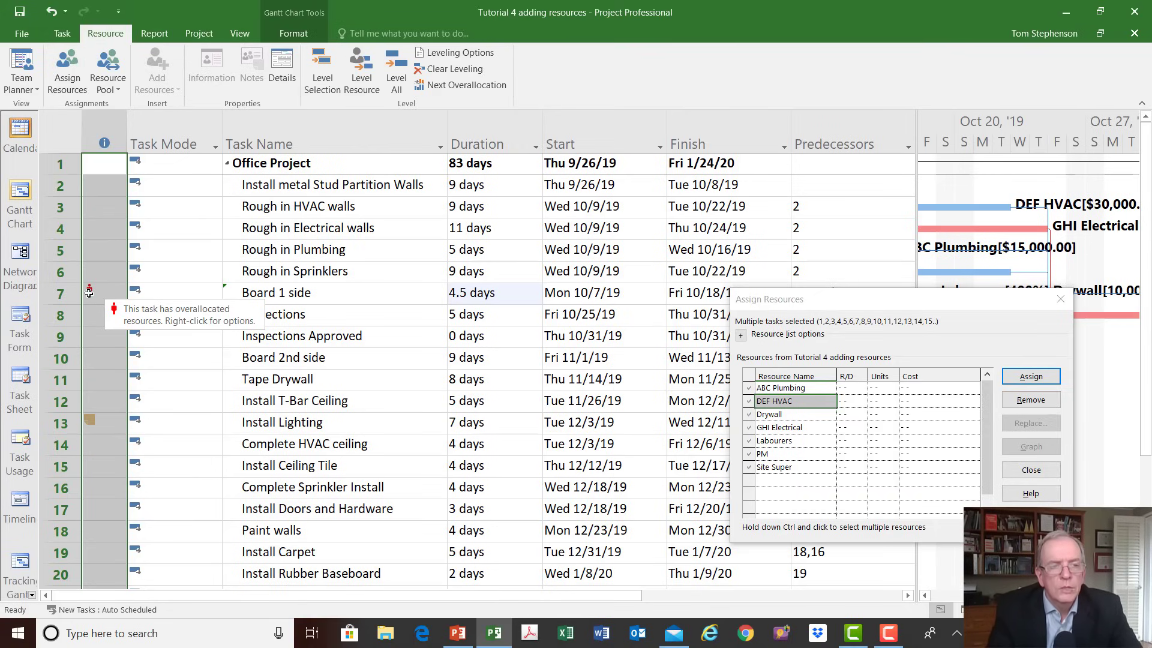
pyautogui.click(89, 292)
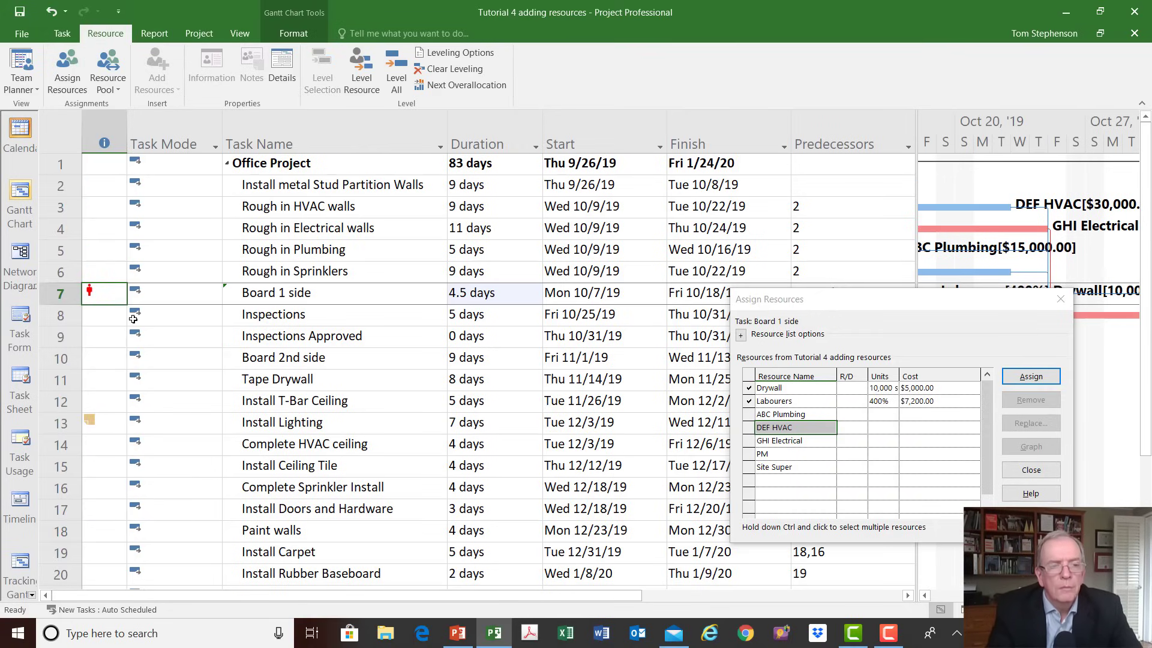
# - In the Resource Sheet, set the maximum units of the Labourers resource to 400%
pyautogui.click(31, 595)
pyautogui.click(32, 595)
pyautogui.click(31, 595)
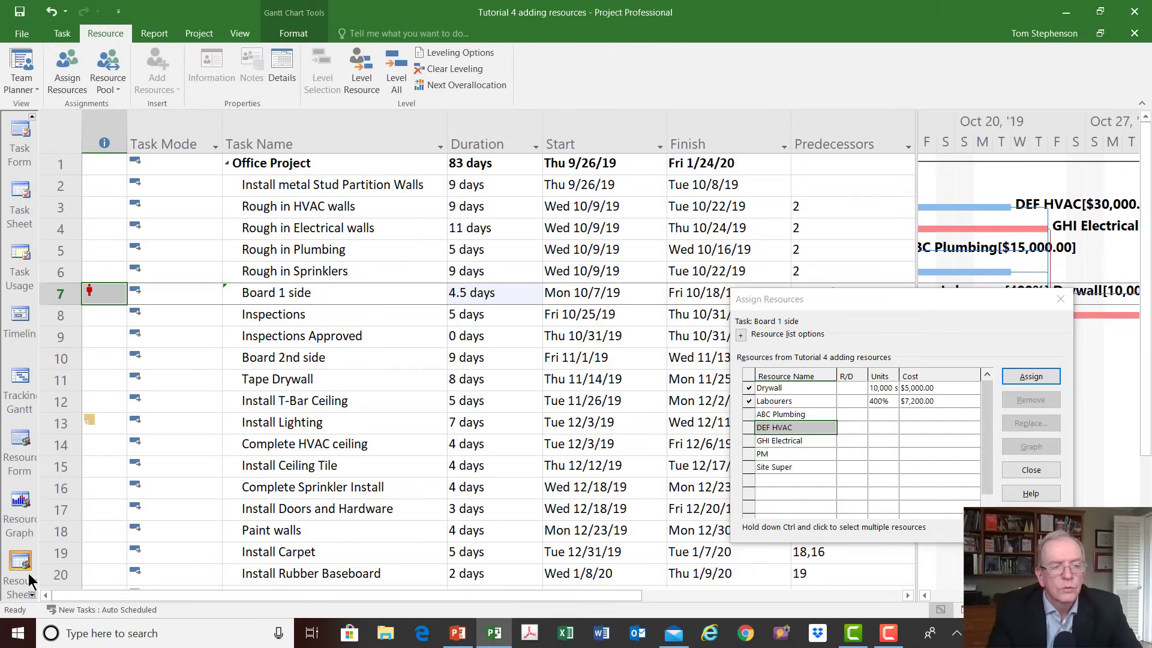
pyautogui.click(30, 577)
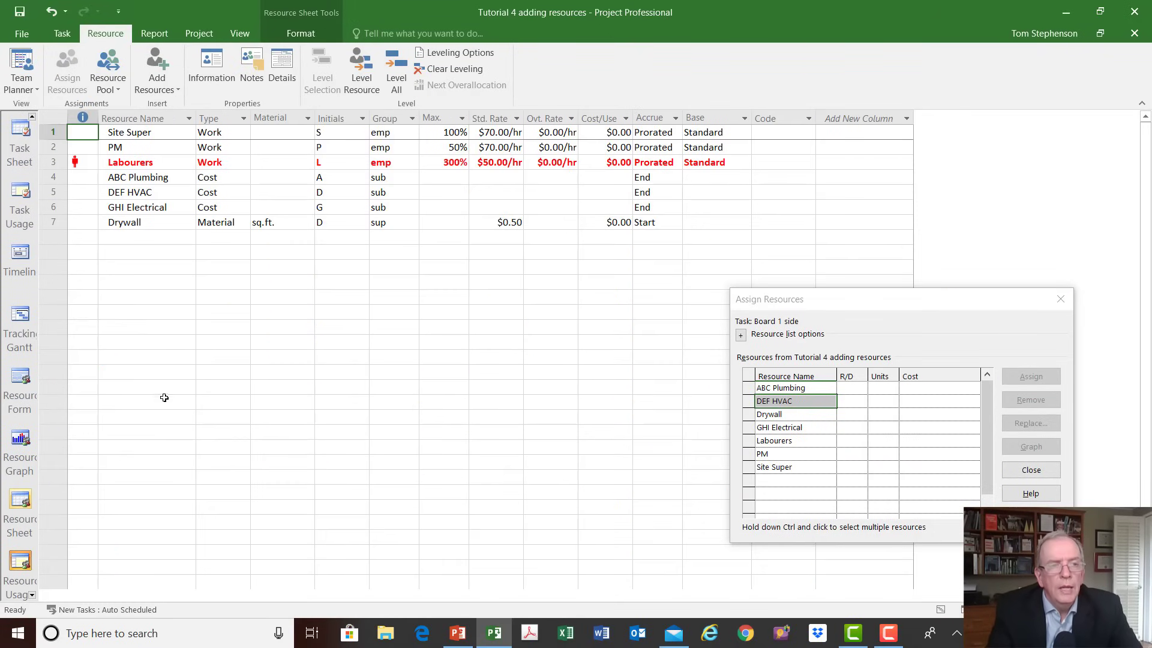
pyautogui.click(50, 161)
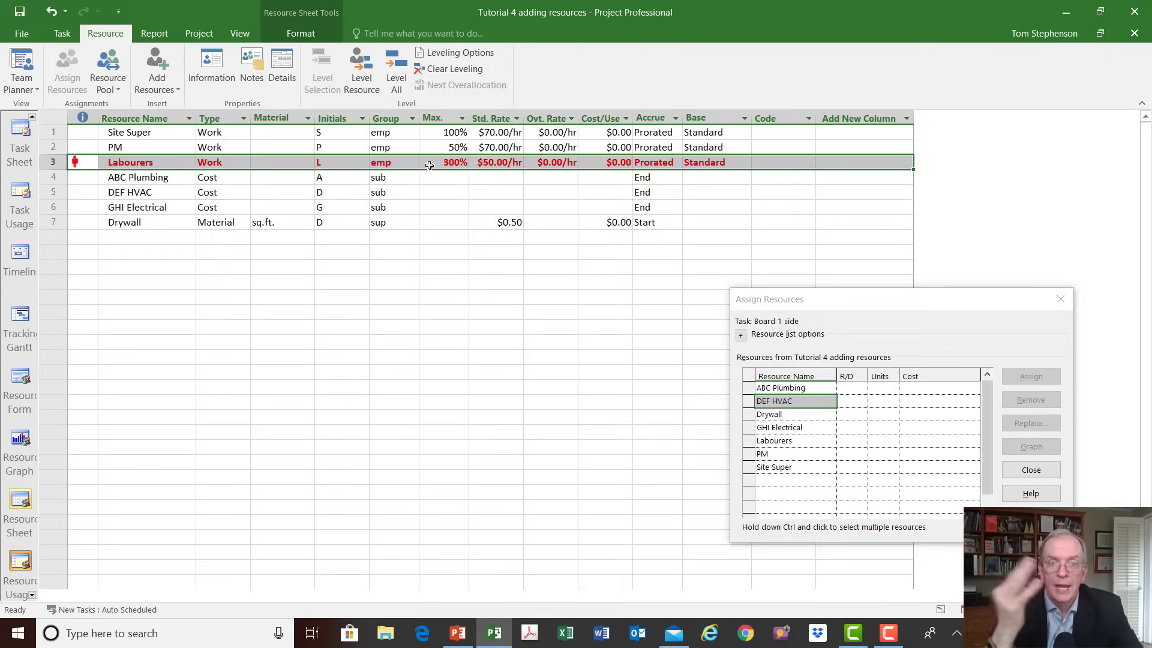
pyautogui.doubleClick(429, 165)
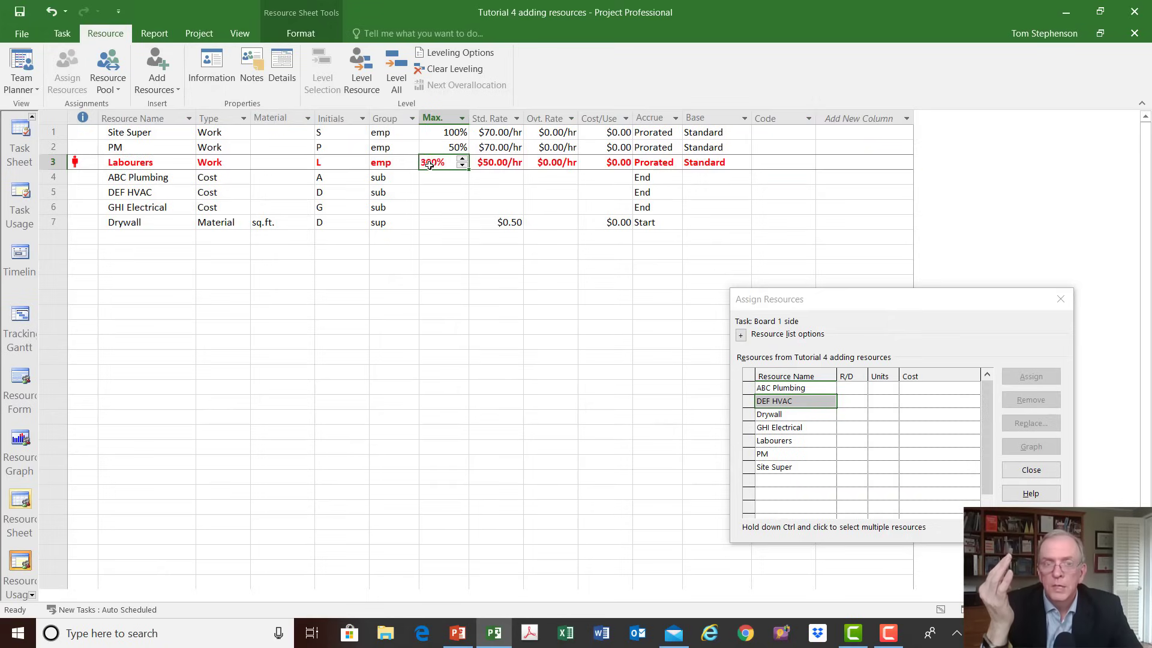
pyautogui.click(461, 159)
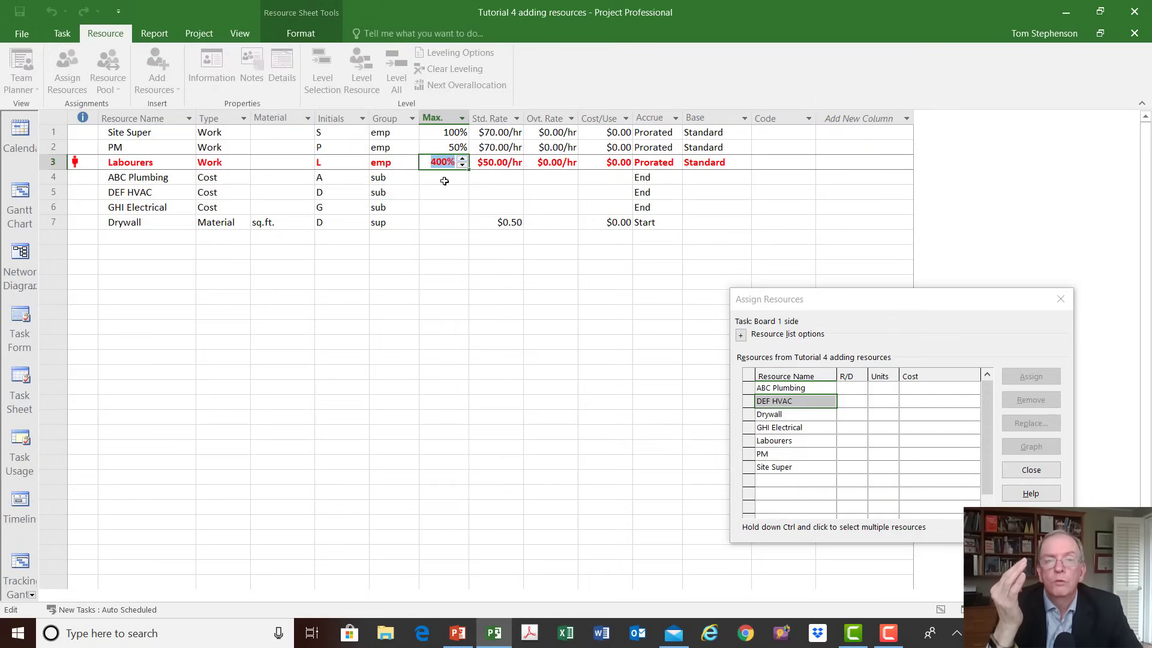
pyautogui.click(444, 181)
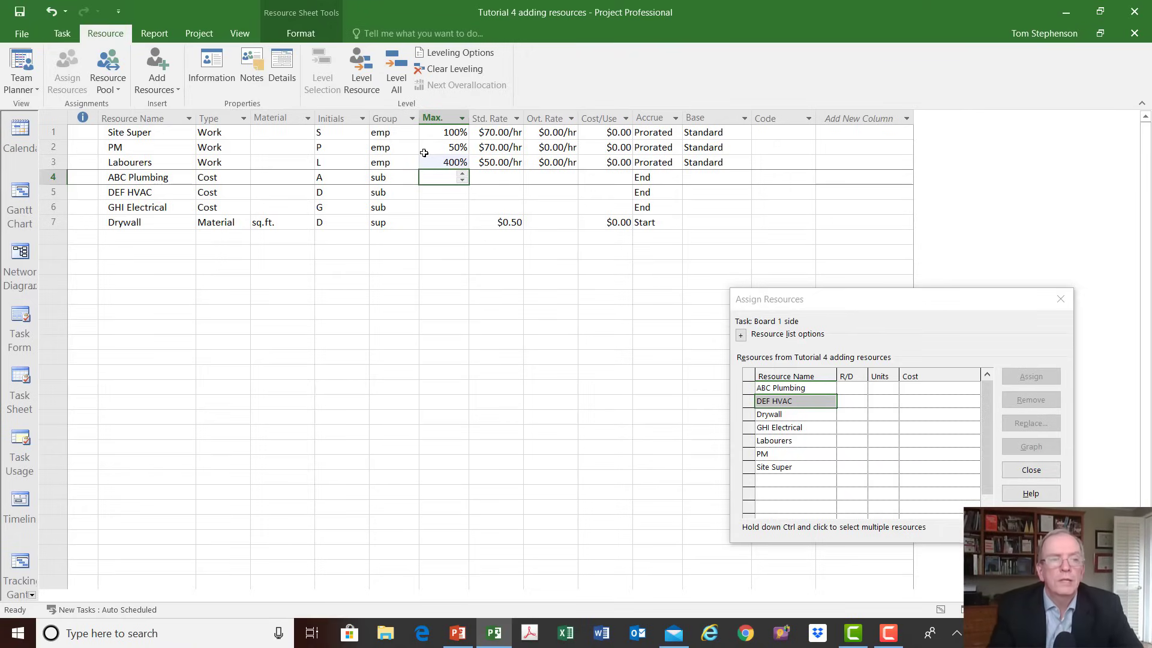
# - Return to the Gantt Chart and close the Assign Resources dialog
pyautogui.click(27, 199)
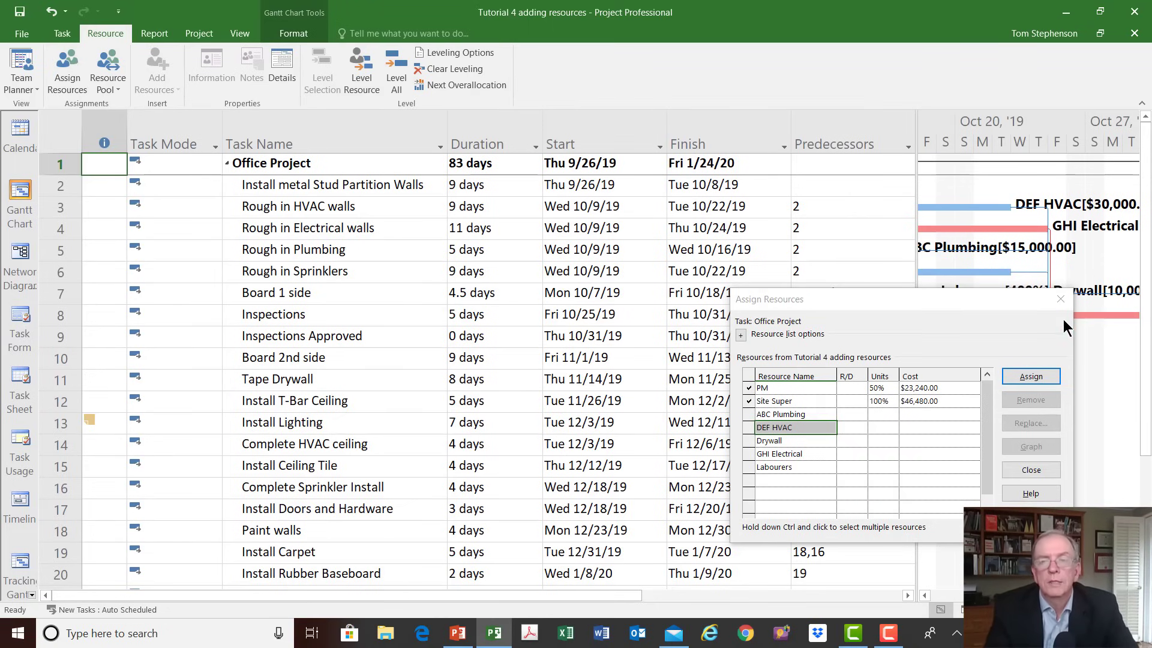
pyautogui.click(1061, 300)
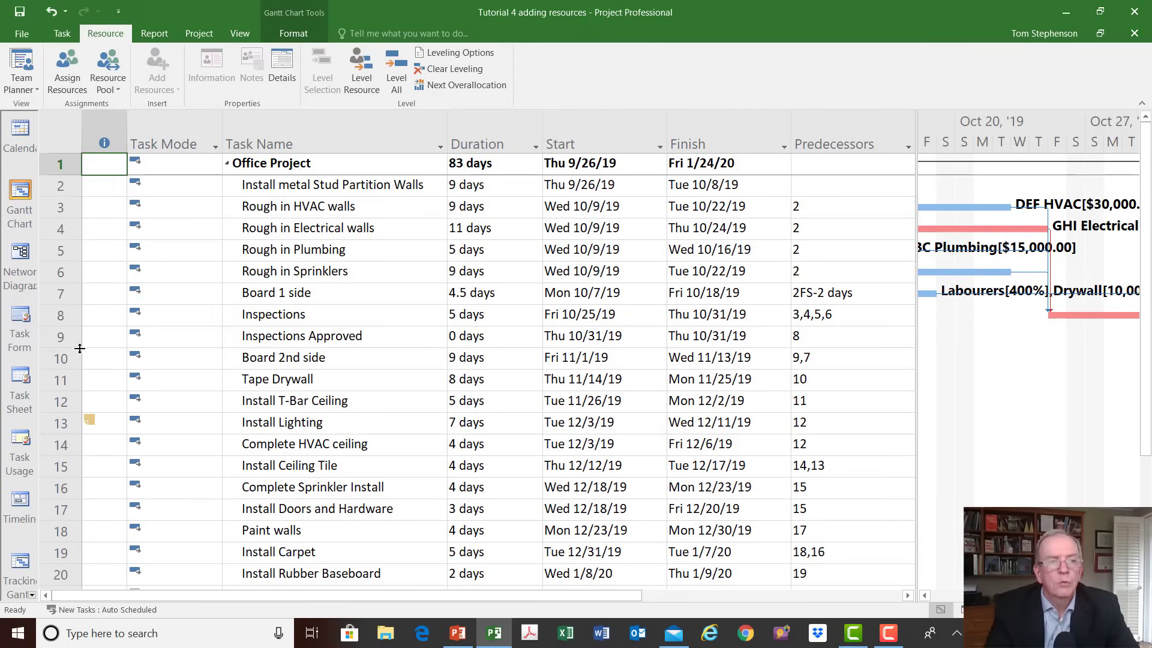
# - Hide the View Bar and switch from the Gantt Chart to the Resource Sheet view
pyautogui.rightClick(8, 352)
pyautogui.click(20, 337)
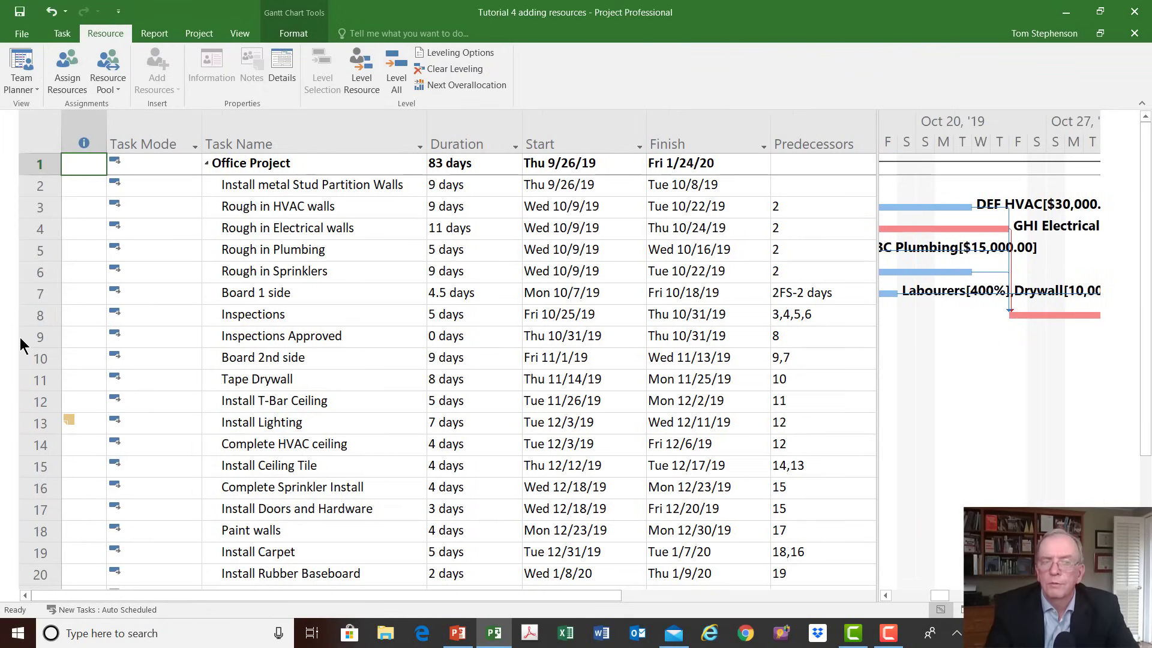
pyautogui.rightClick(20, 337)
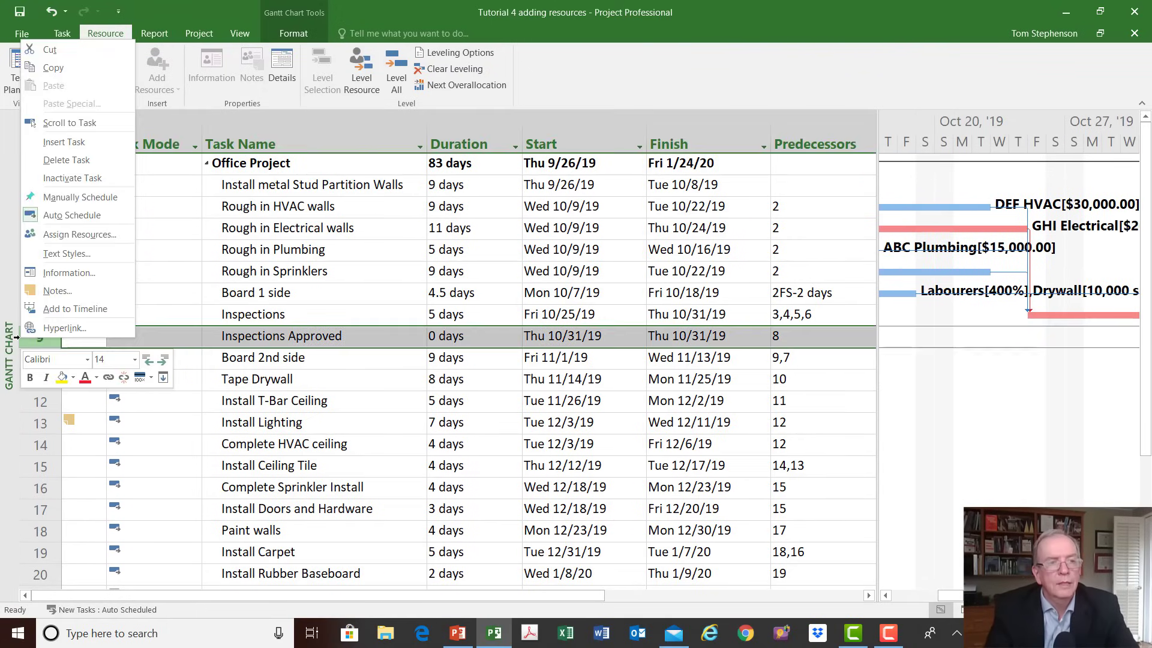
pyautogui.rightClick(8, 339)
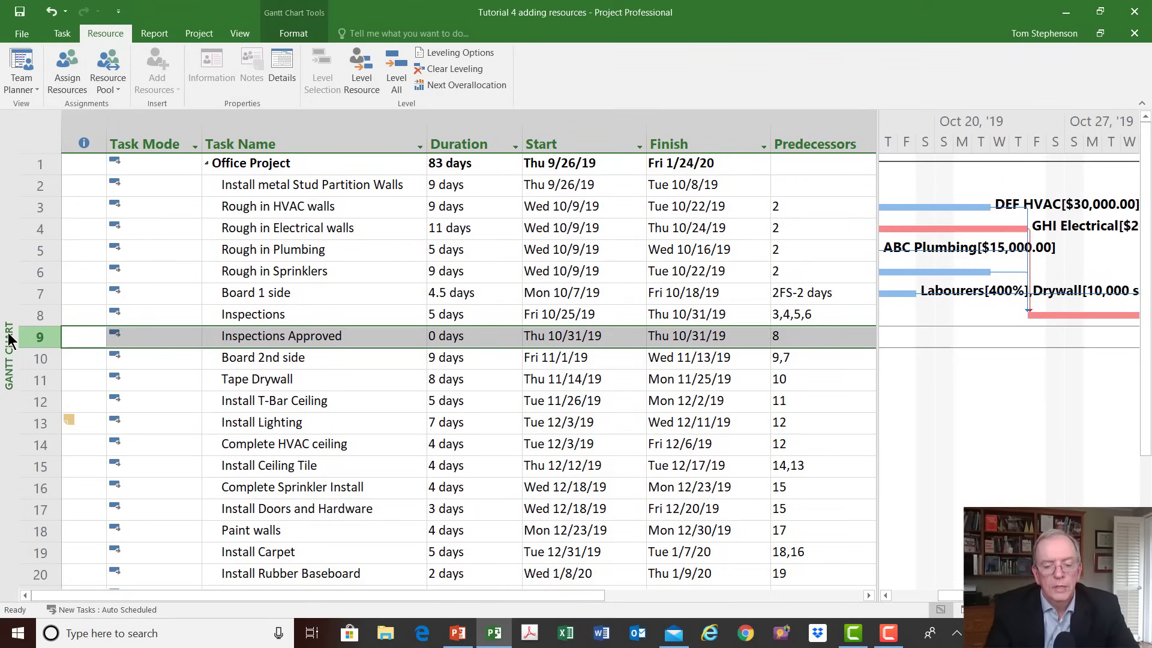
pyautogui.rightClick(8, 337)
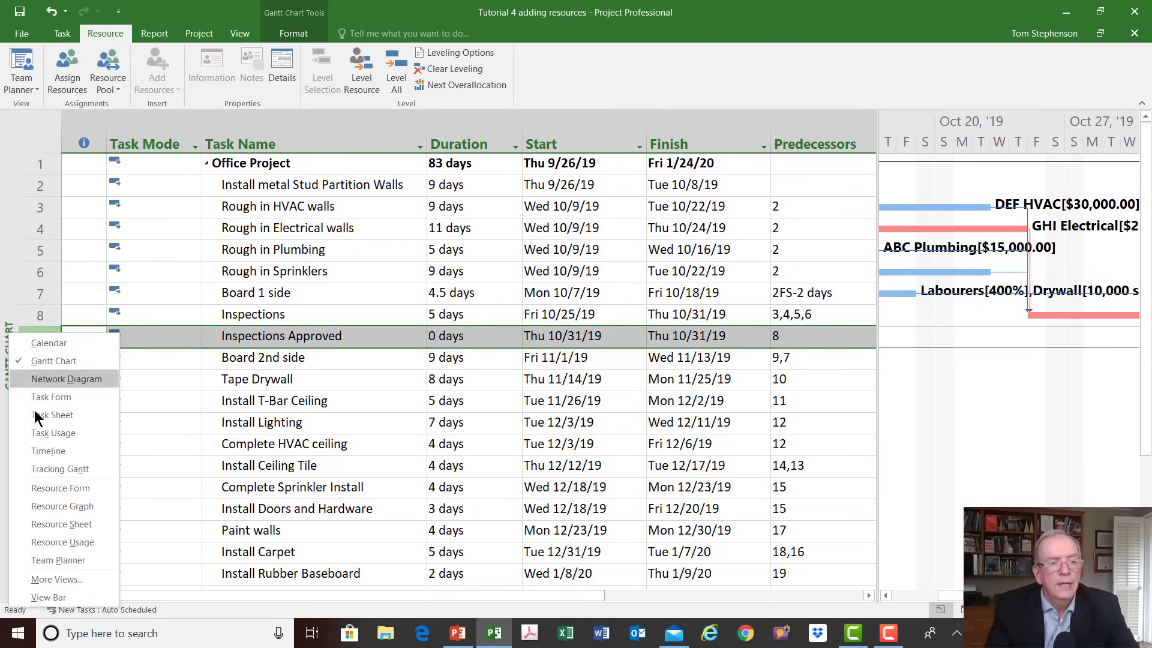
pyautogui.click(42, 530)
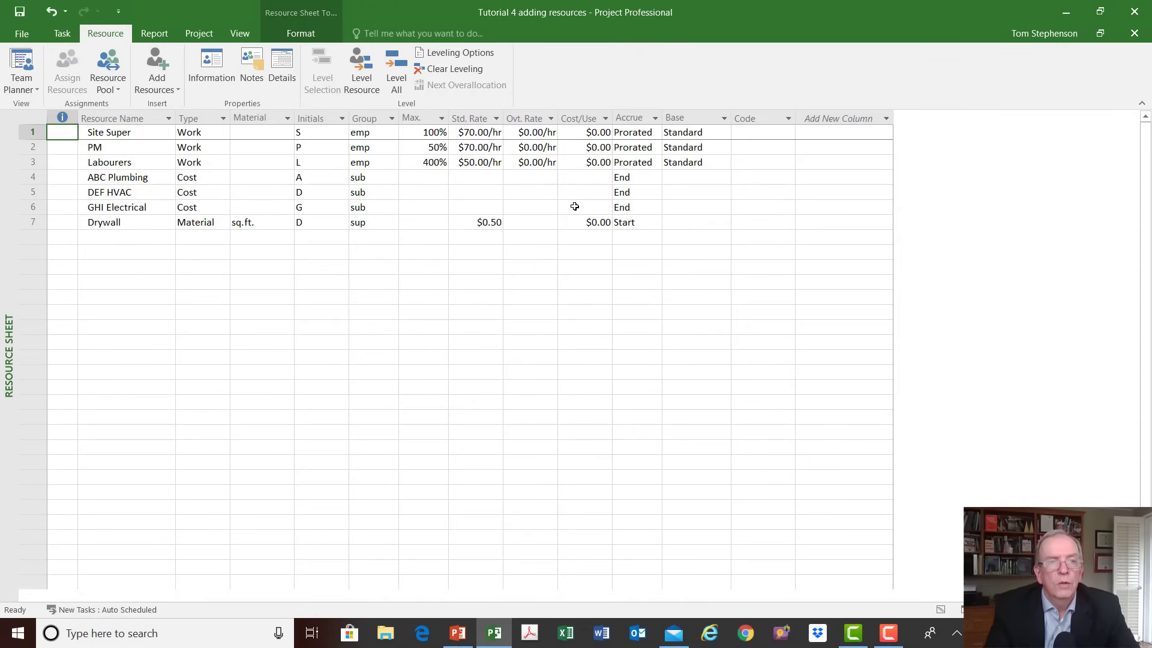
# - Return to the Gantt Chart and apply the Cost table to review costs by task
pyautogui.rightClick(10, 277)
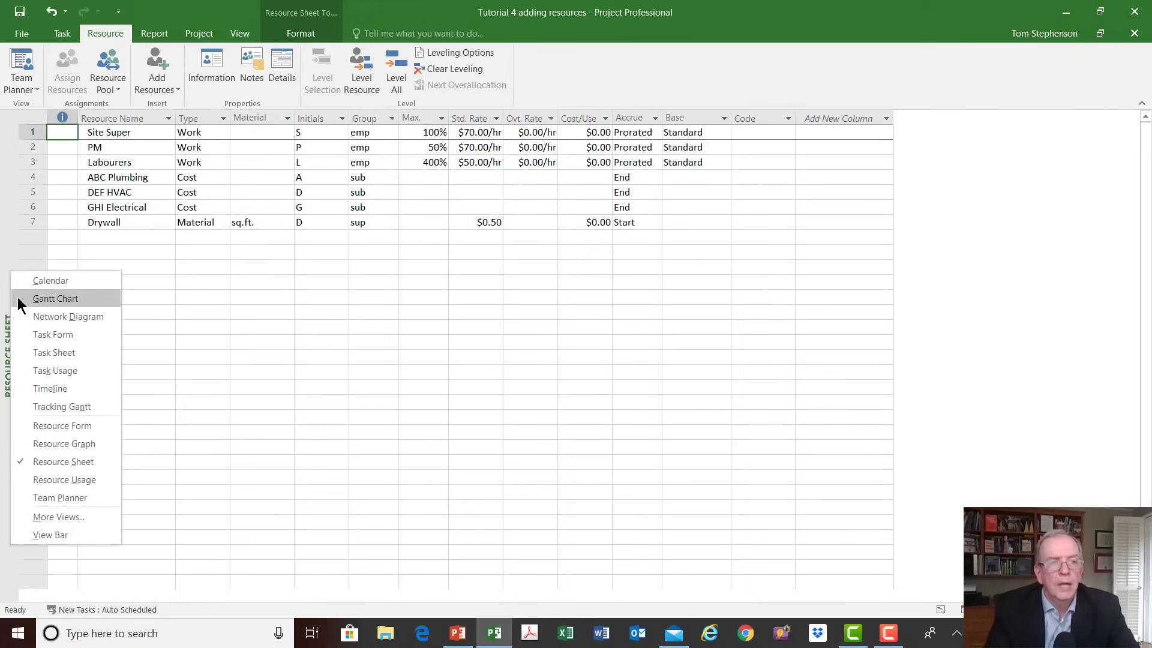
pyautogui.click(18, 300)
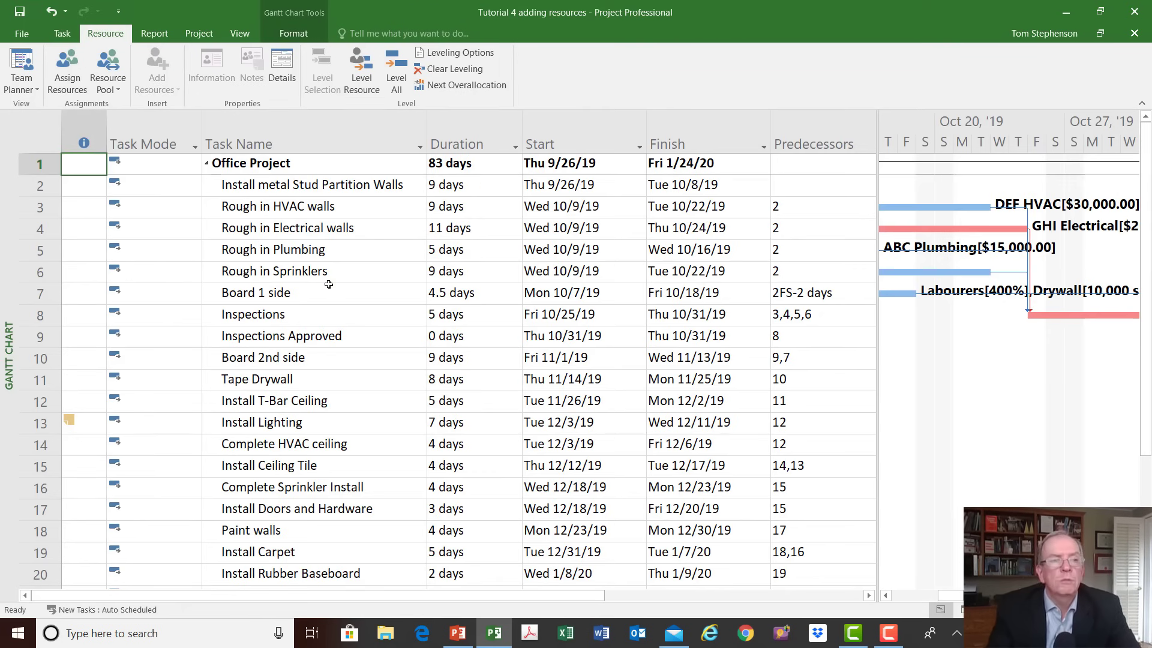
pyautogui.click(44, 138)
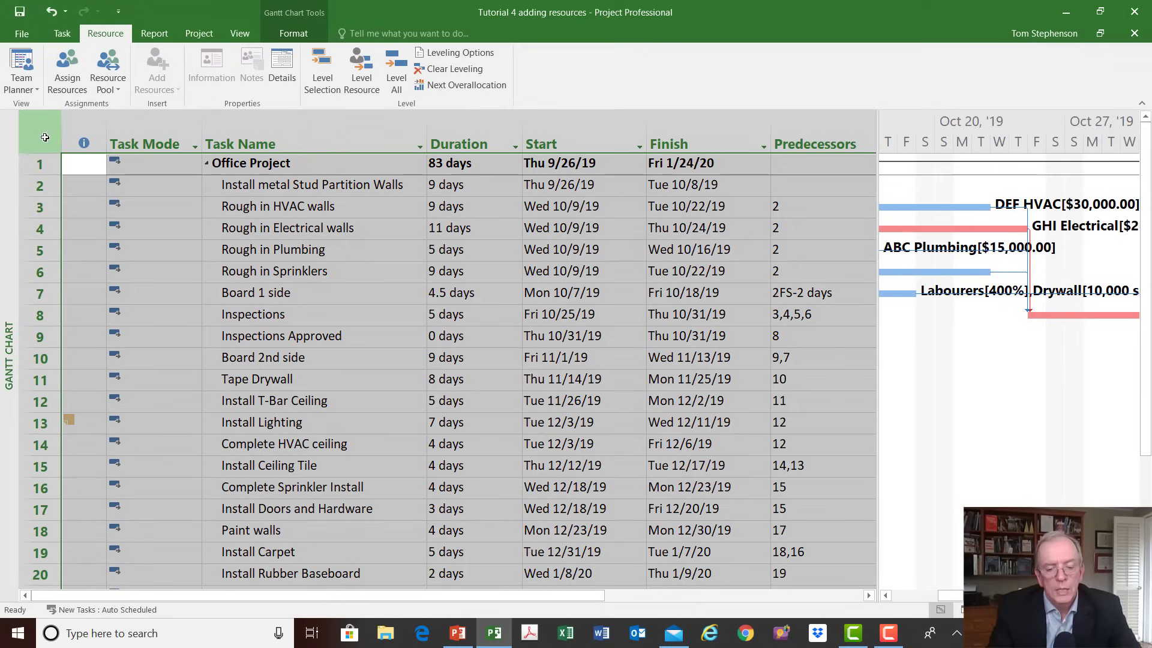
pyautogui.rightClick(45, 137)
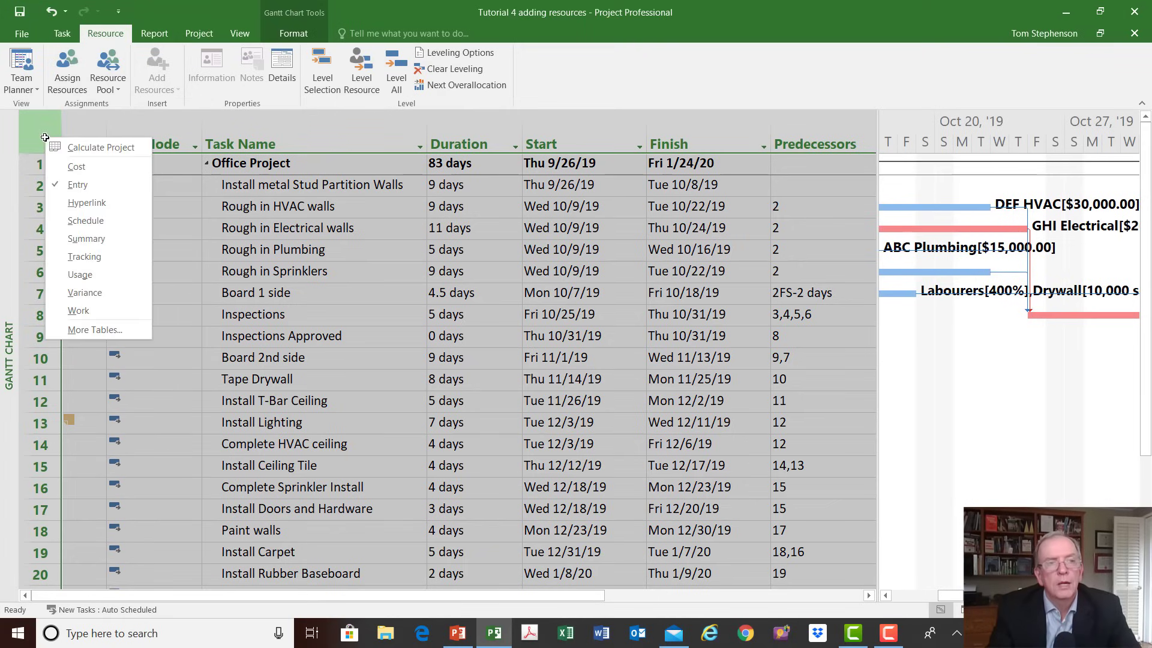
pyautogui.click(55, 168)
# - Review the tasks' hours in the Gantt Chart's Work table and Usage table
pyautogui.click(33, 135)
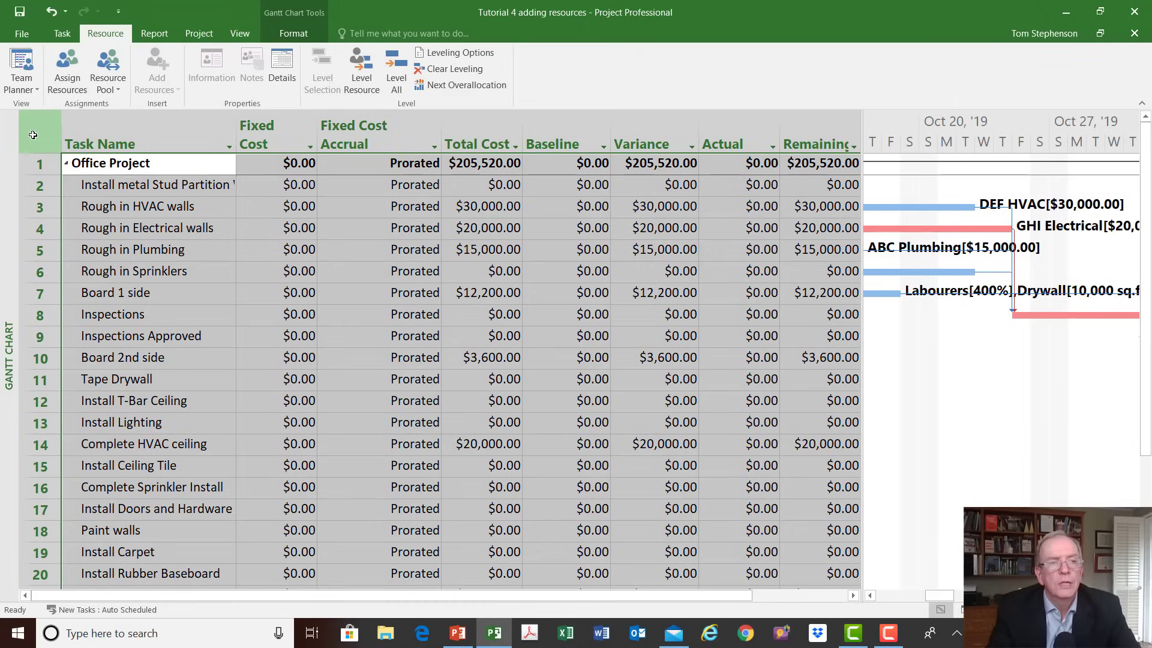
pyautogui.rightClick(34, 138)
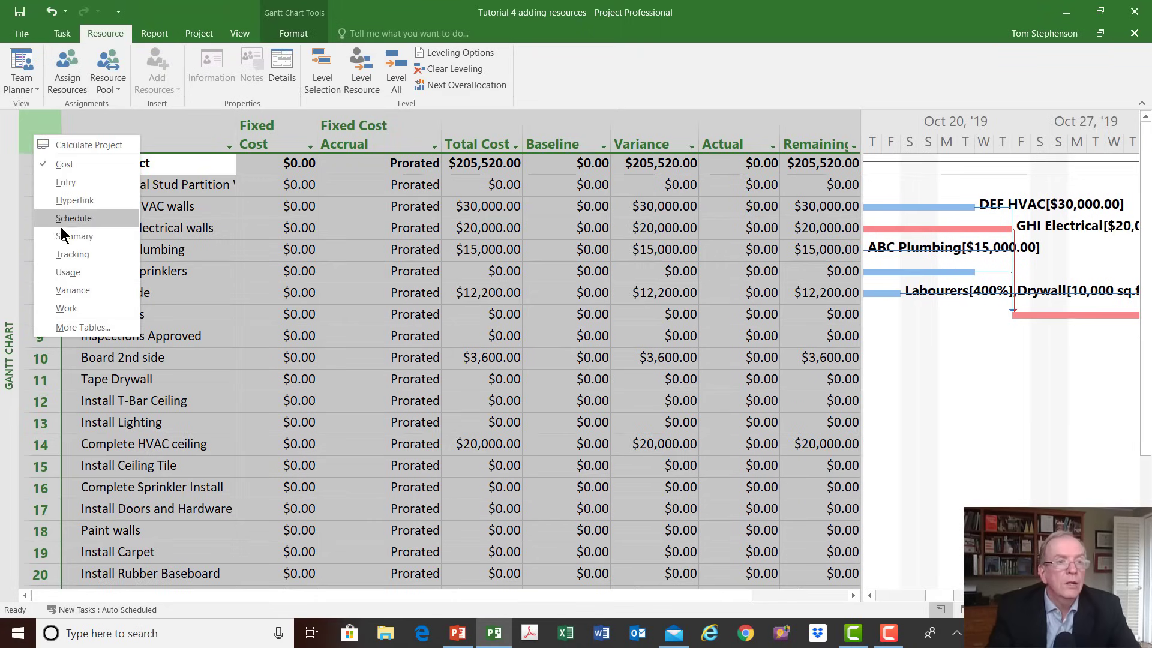
pyautogui.click(66, 309)
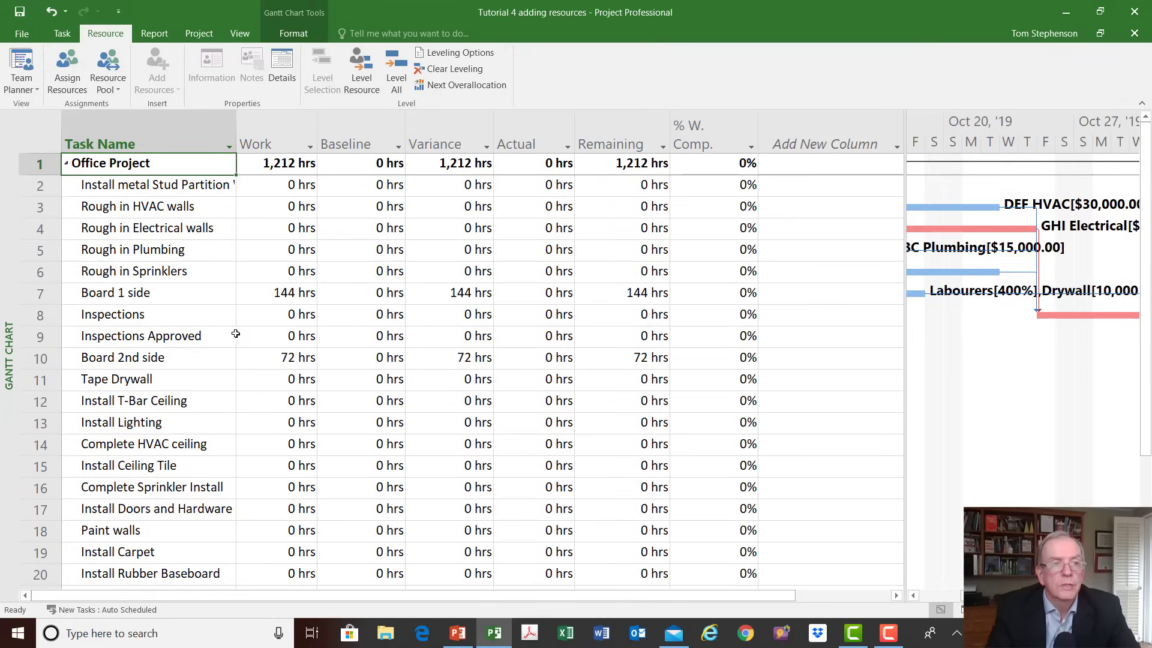
pyautogui.rightClick(42, 131)
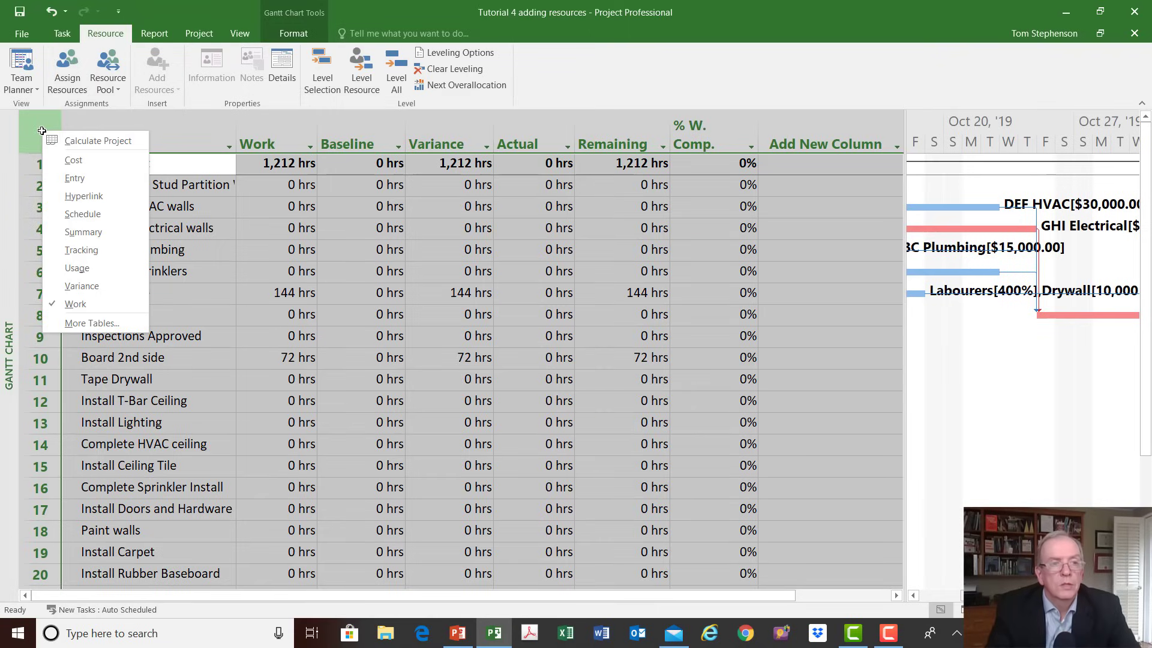
pyautogui.click(78, 268)
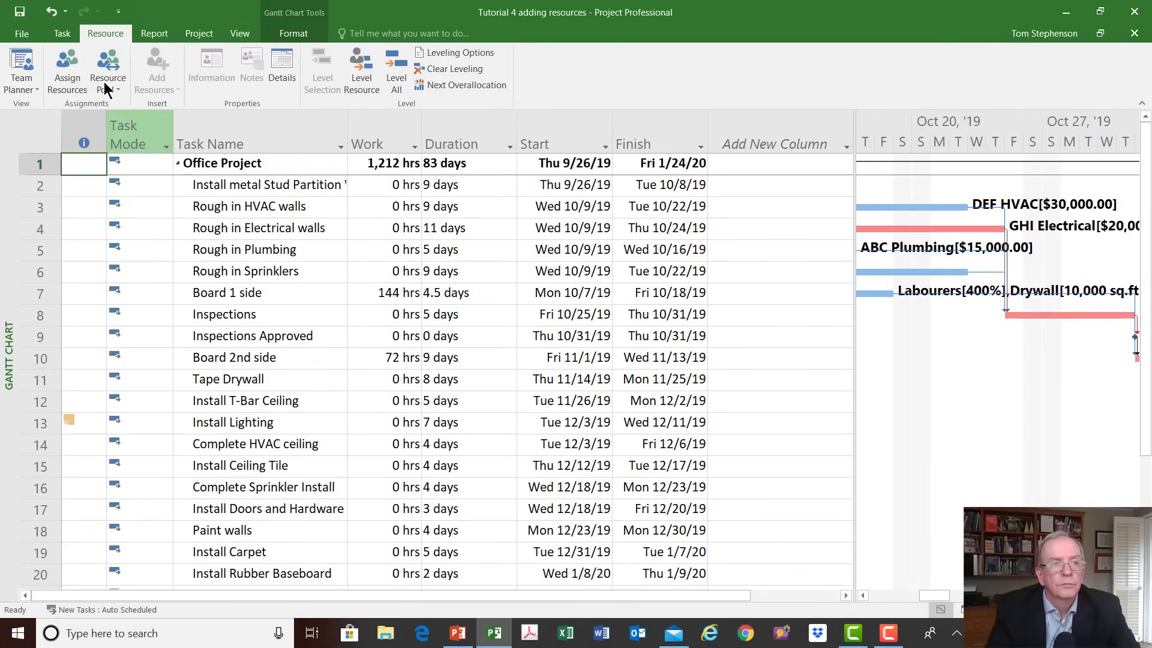
# - Switch the Gantt Chart back to the Entry table
pyautogui.click(39, 142)
pyautogui.rightClick(39, 142)
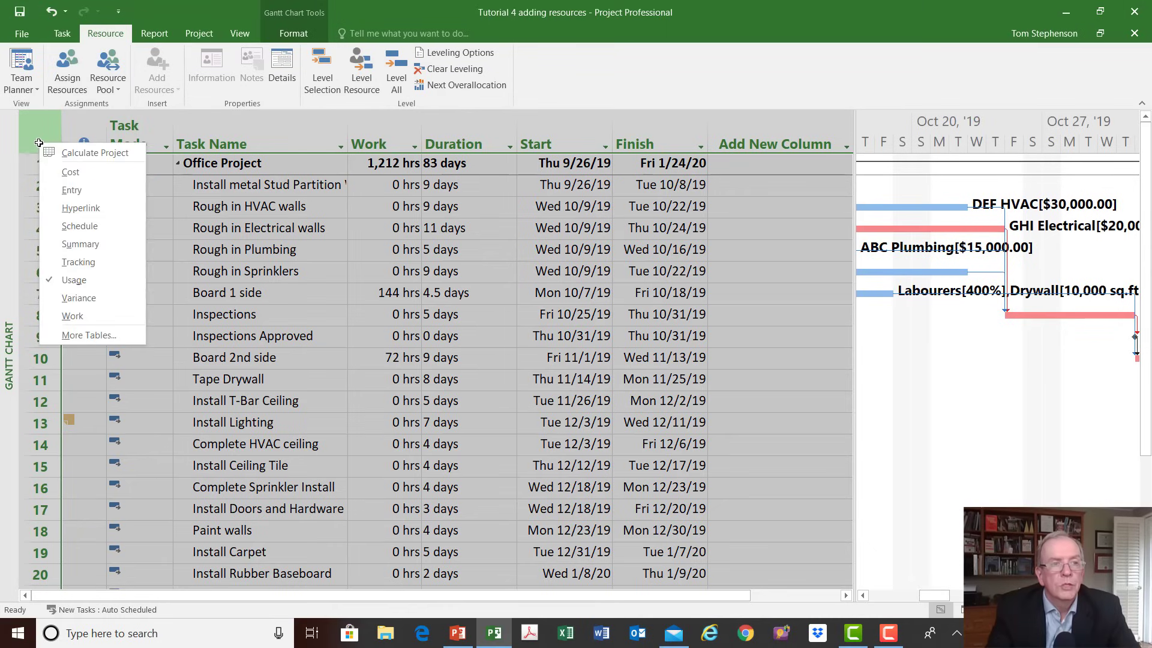
pyautogui.click(68, 191)
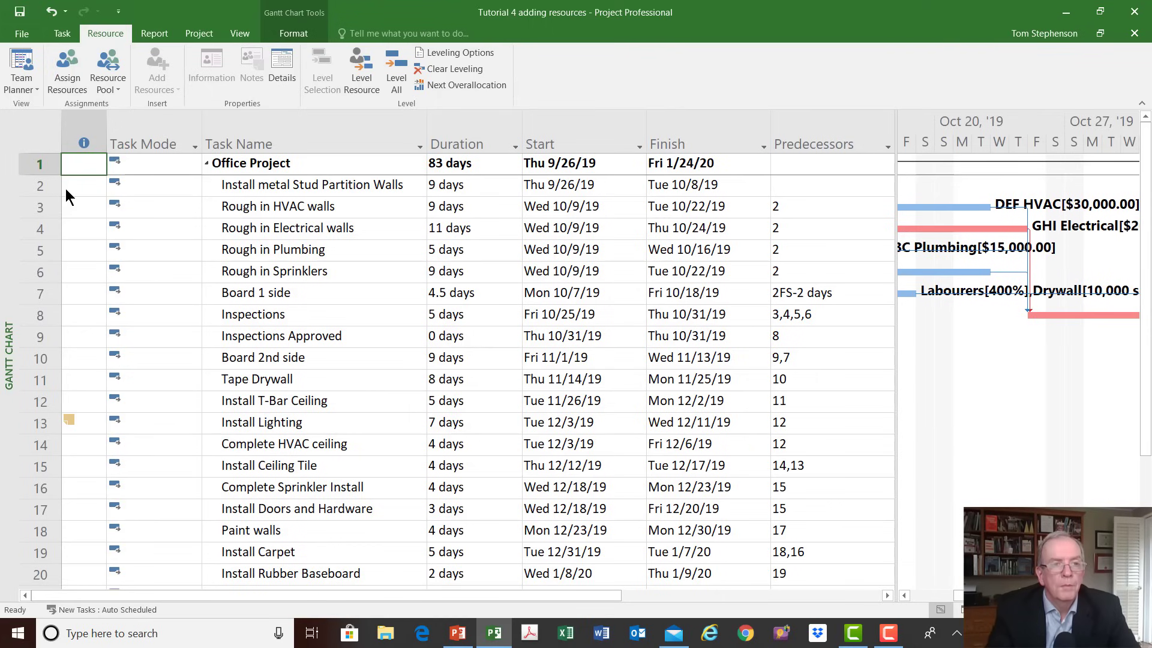
# - Open the Resource Sheet and apply its Cost table to review the cost of each resource
pyautogui.rightClick(5, 231)
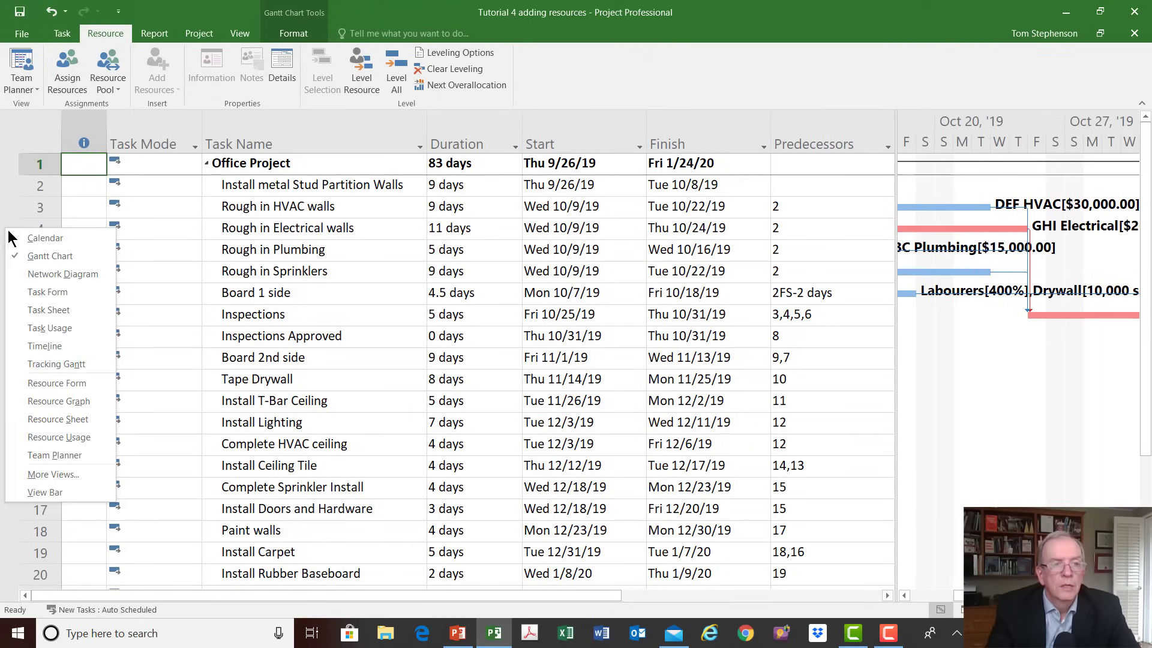
pyautogui.click(55, 419)
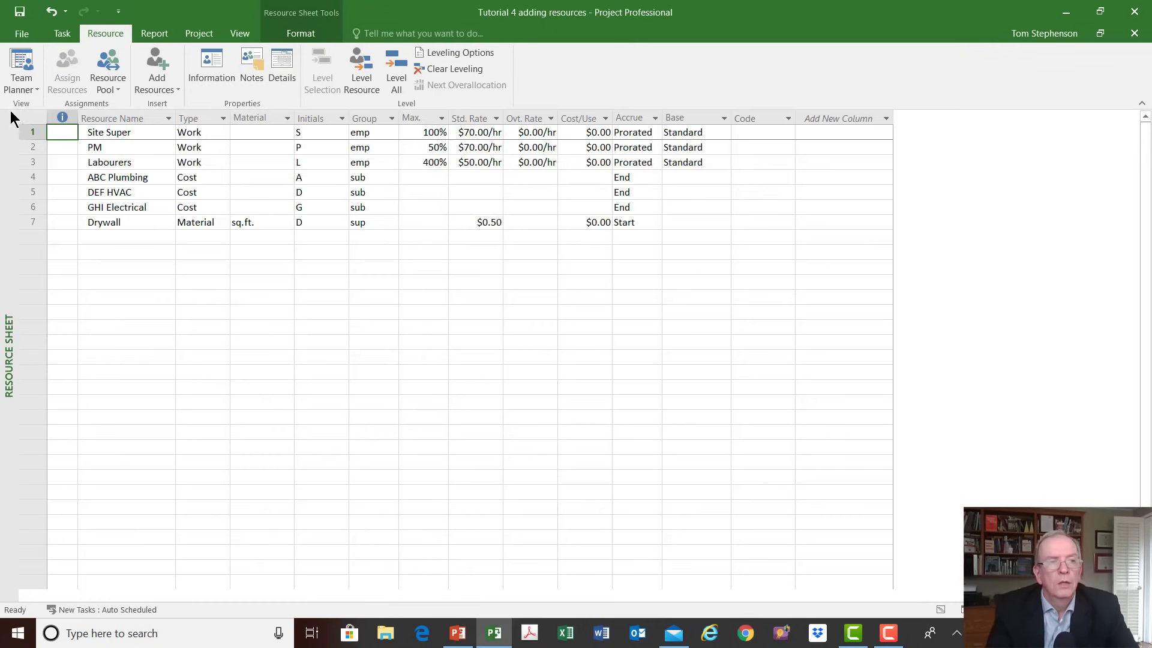
pyautogui.click(30, 114)
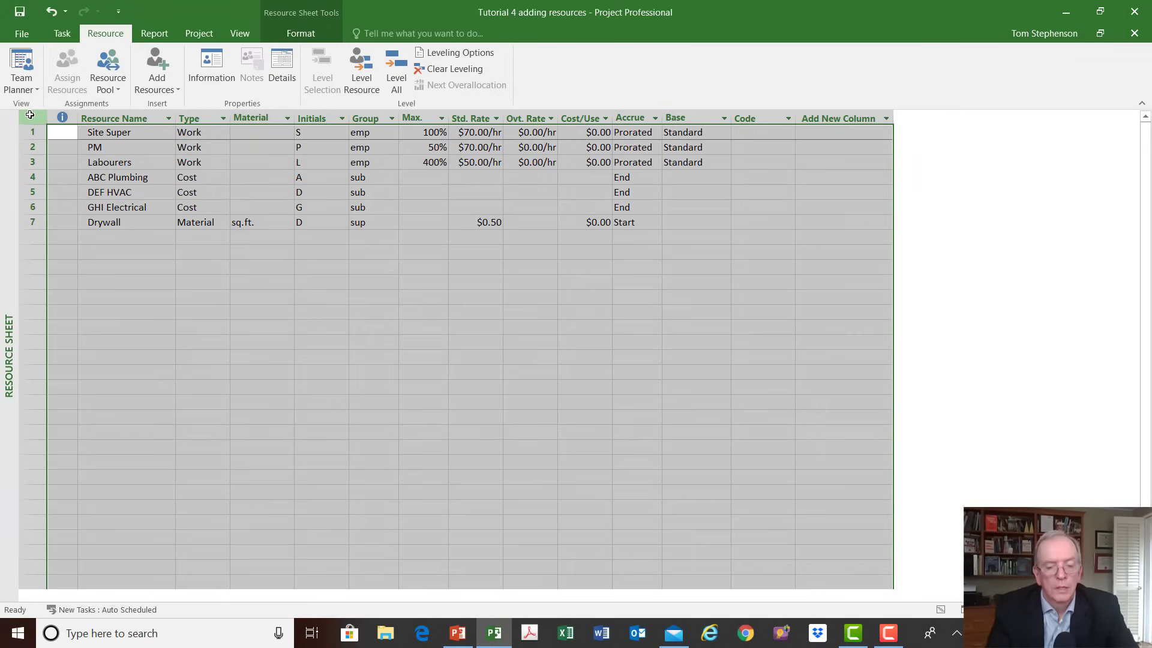
pyautogui.rightClick(30, 115)
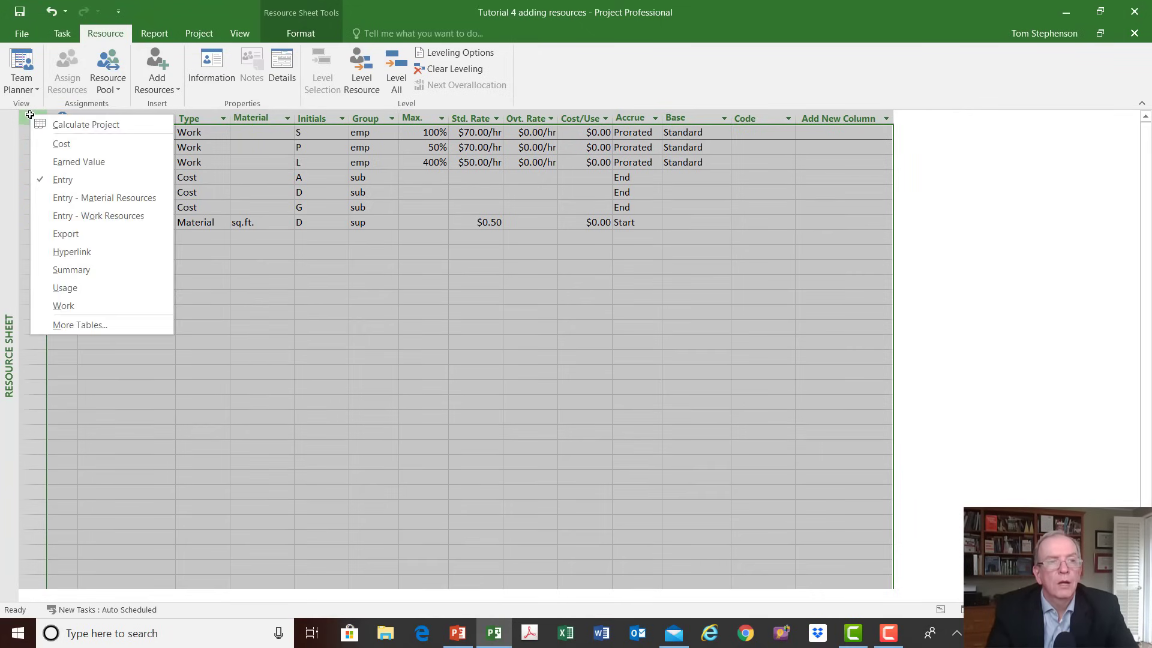
pyautogui.click(60, 144)
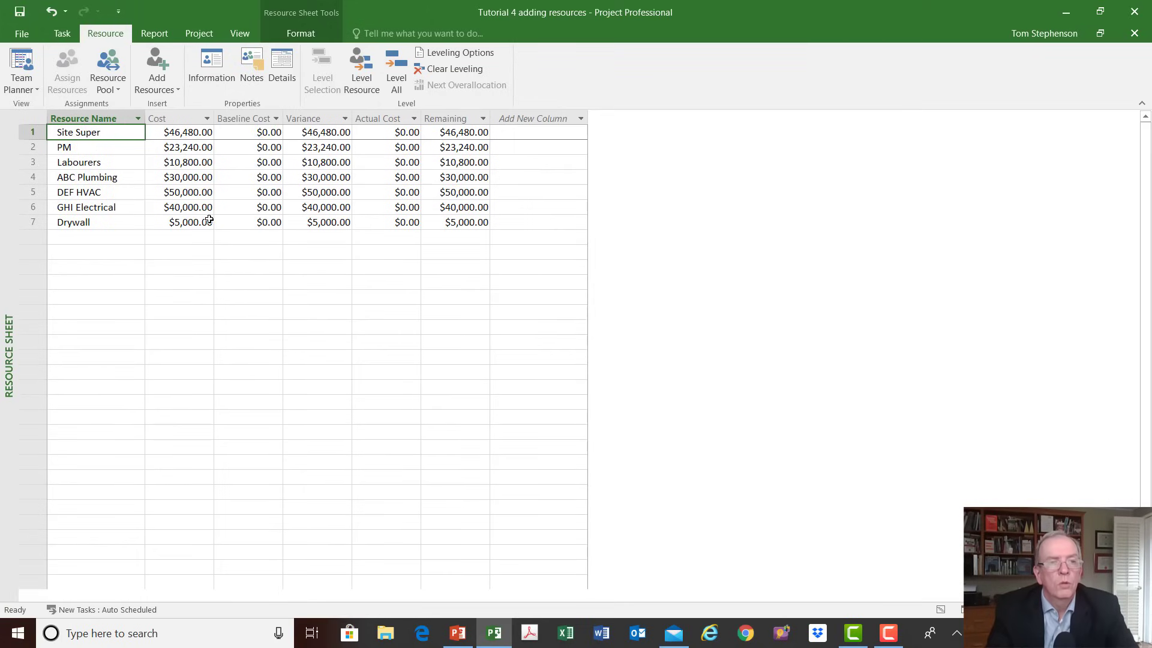
# - Go back to the Gantt Chart and switch its Entry table to the Cost table
pyautogui.rightClick(6, 220)
pyautogui.click(32, 246)
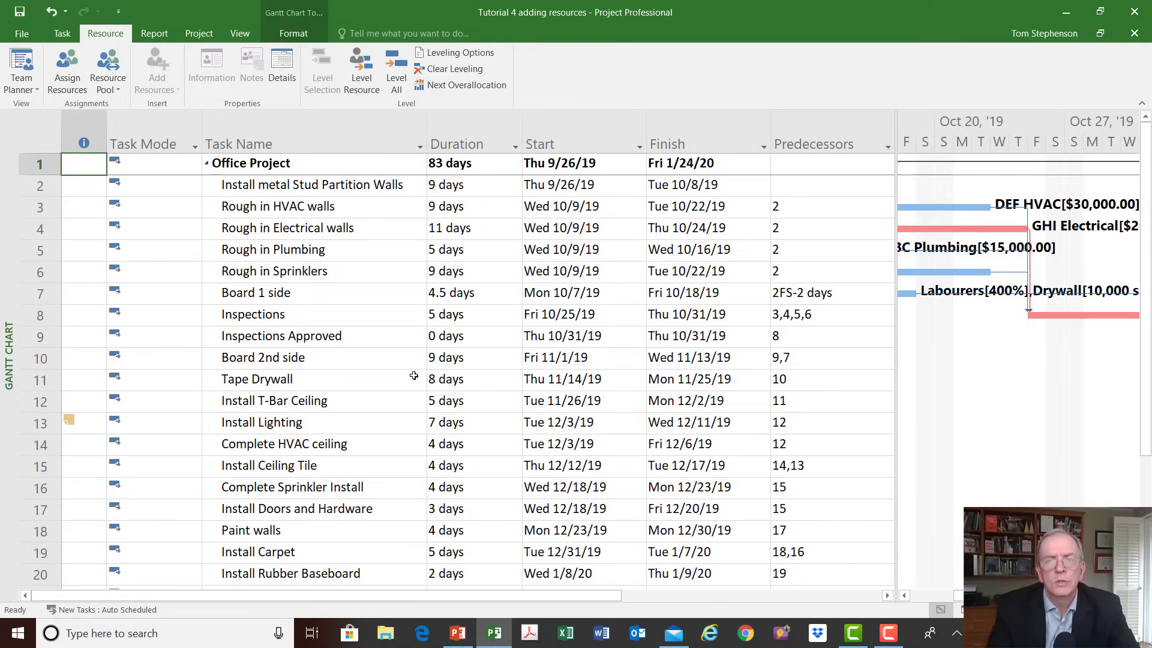
pyautogui.click(44, 131)
pyautogui.rightClick(44, 130)
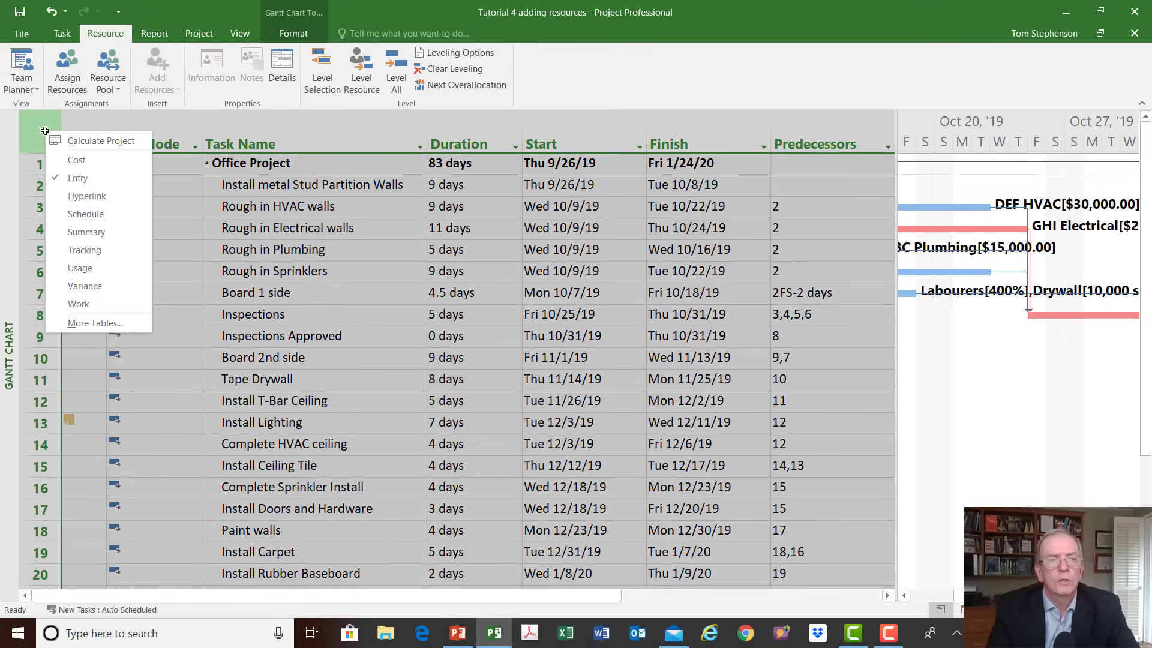
pyautogui.click(71, 160)
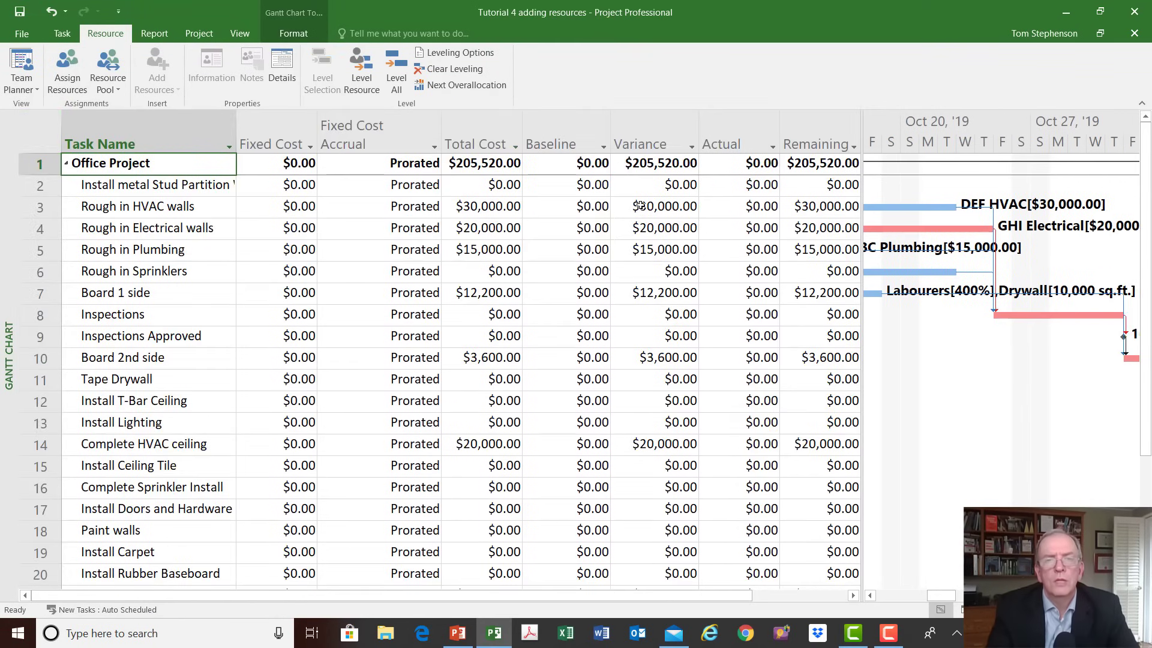